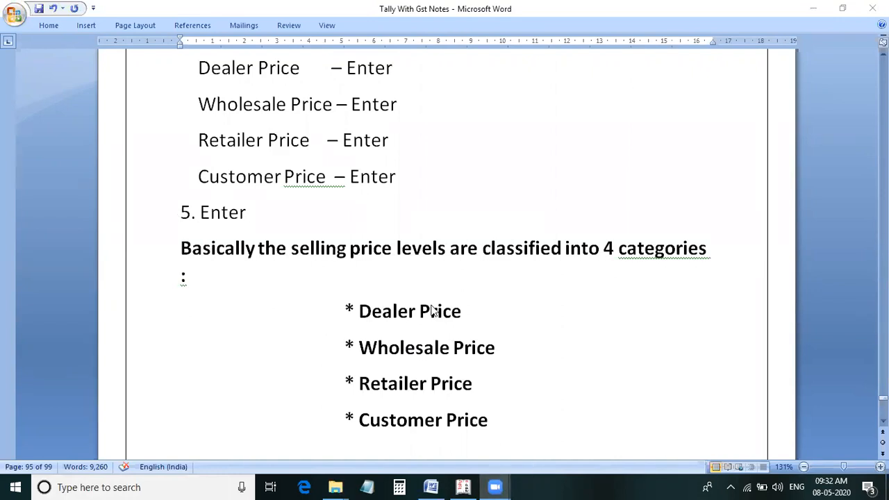
Review the notes on the multiple price level settings, the four selling price categories and the transactions of Problem 1.
scroll(429, 316, "up", 1)
scroll(452, 333, "up", 3)
scroll(493, 363, "up", 2)
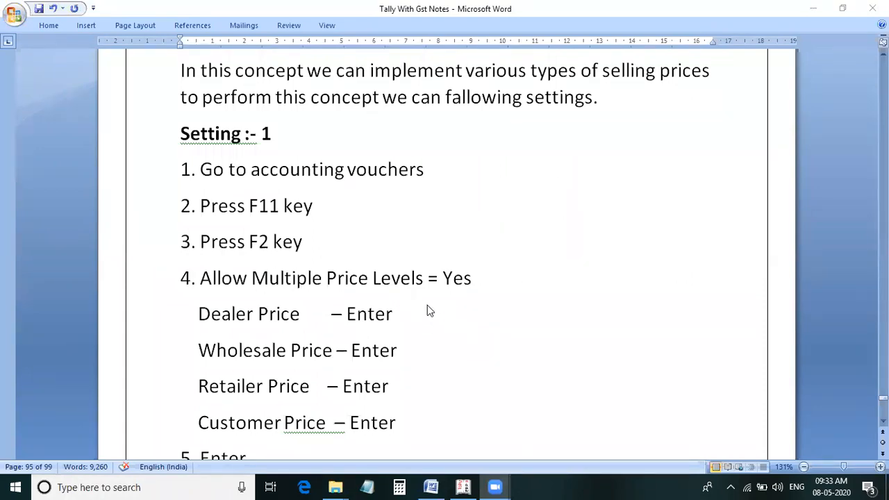
scroll(399, 281, "down", 1)
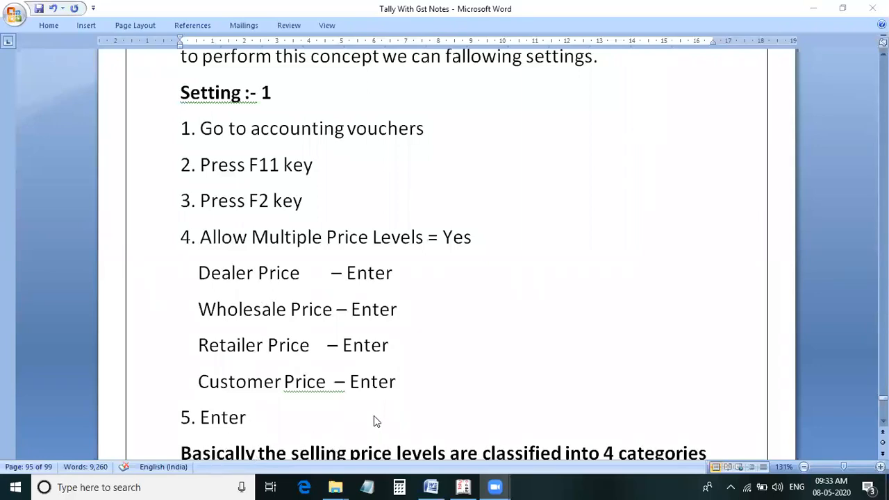
scroll(362, 394, "down", 1)
scroll(361, 394, "down", 5)
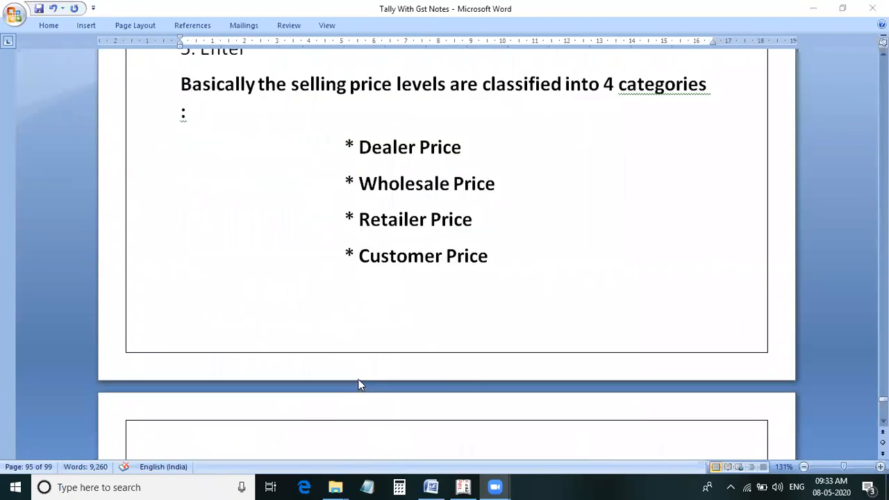
scroll(358, 379, "down", 5)
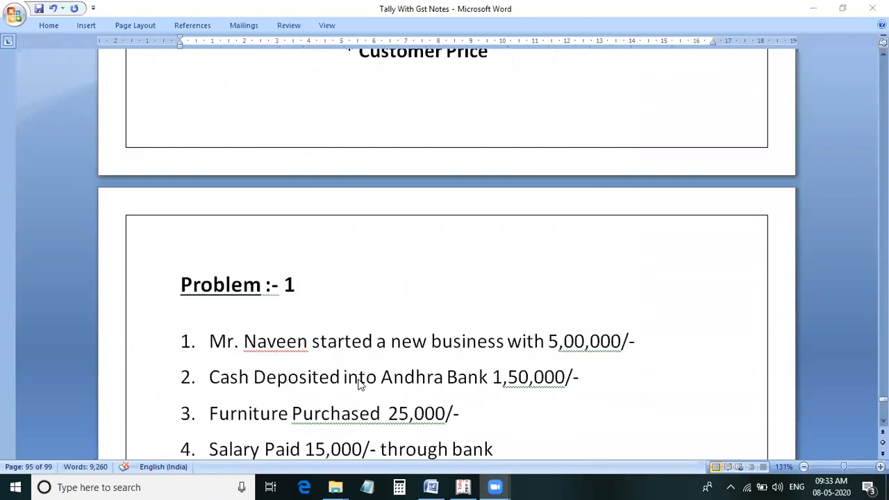
scroll(359, 382, "down", 2)
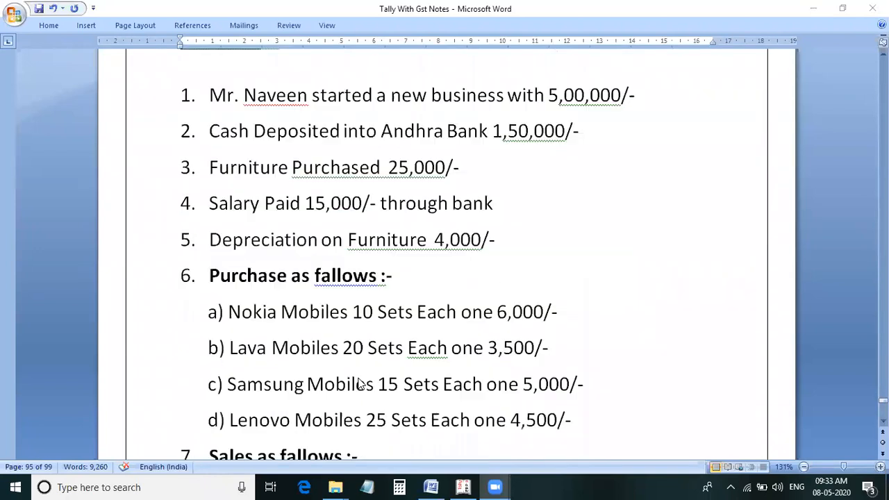
scroll(359, 384, "up", 1)
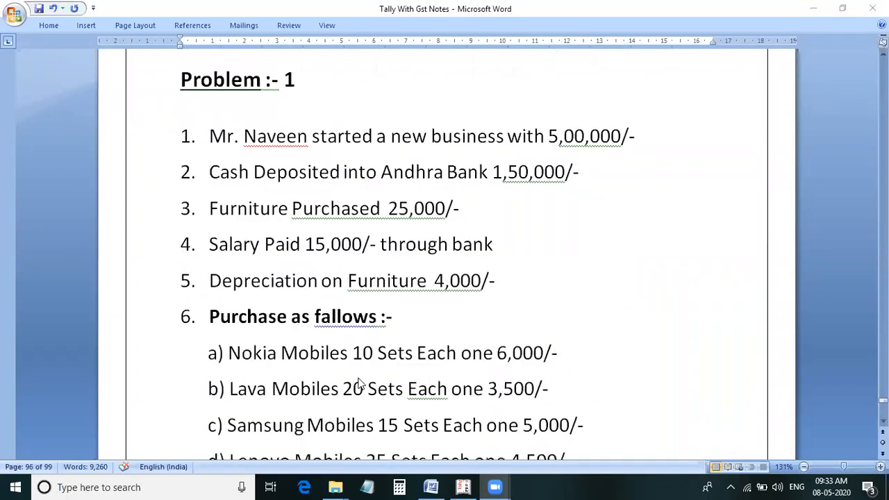
Switch to Tally.ERP 9 and leave the open Sundry Creditors and Balance Sheet reports to return to the Gateway of Tally.
mouse_move(495, 484)
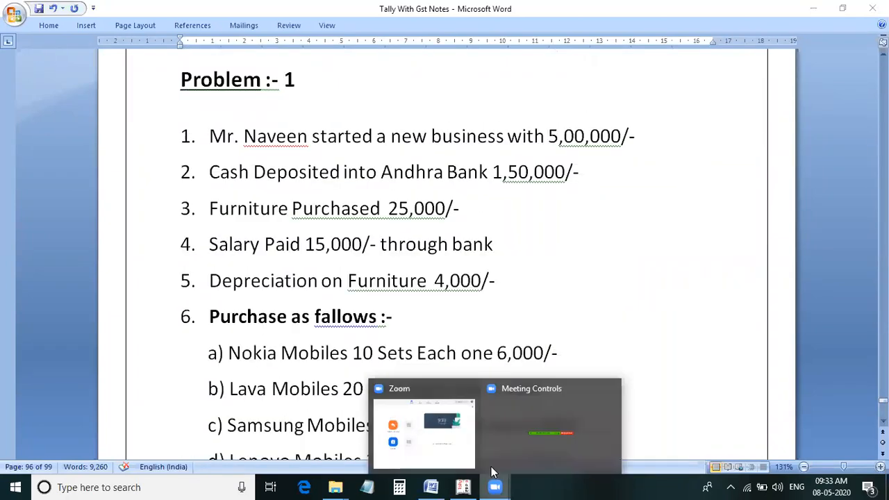
mouse_move(457, 442)
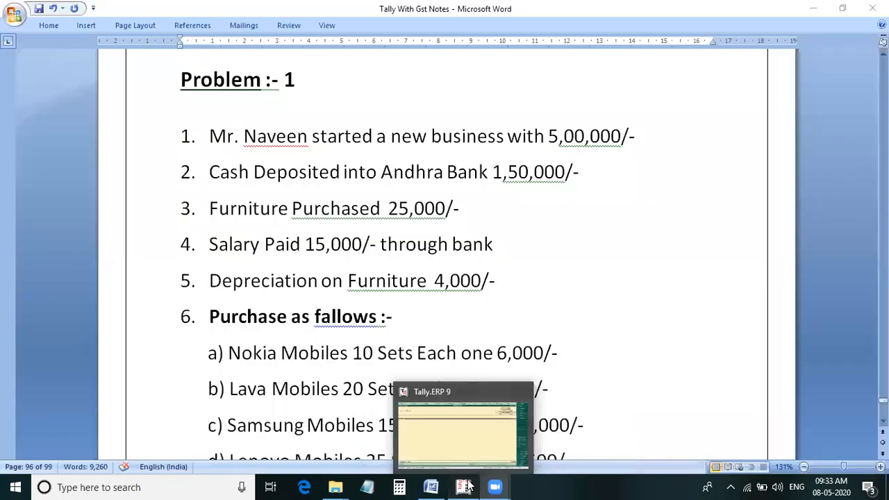
left_click(465, 487)
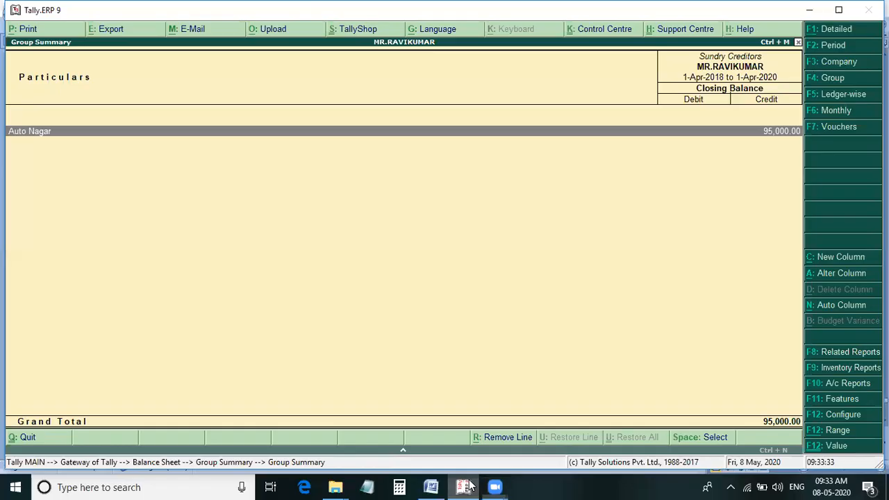
key("Escape")
key("Escape")
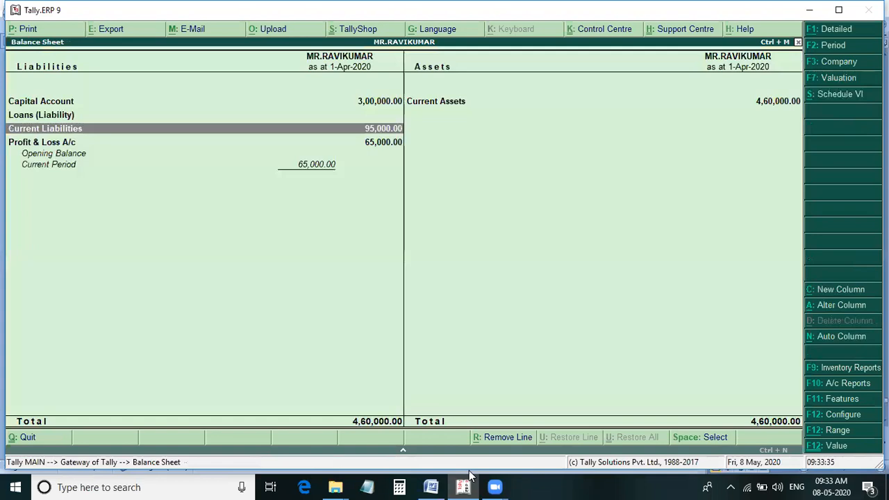
key("Escape")
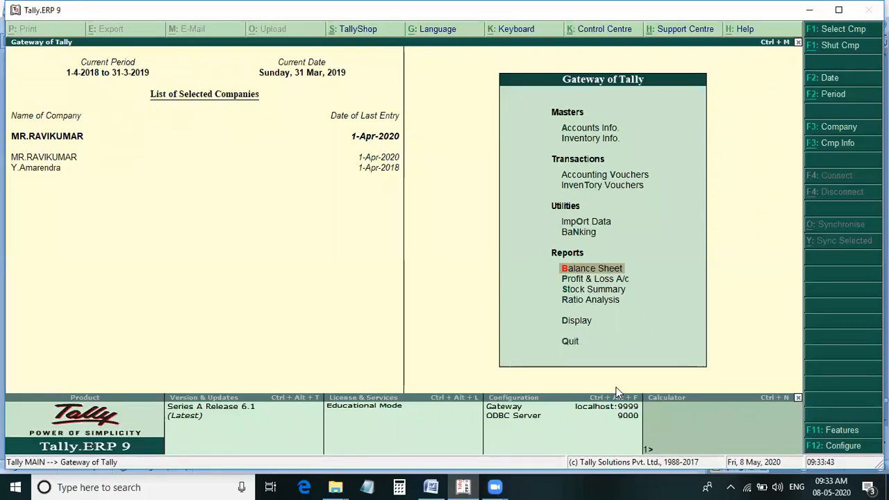
Start creating a new company named after the business owner in Problem 1, keeping the same mailing name and a blank address.
key("alt+F3")
key("Down")
key("Down")
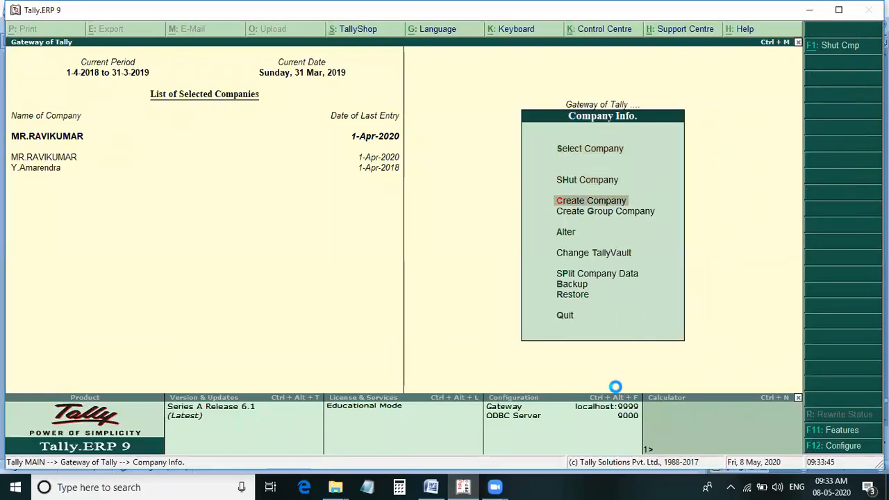
key("Return")
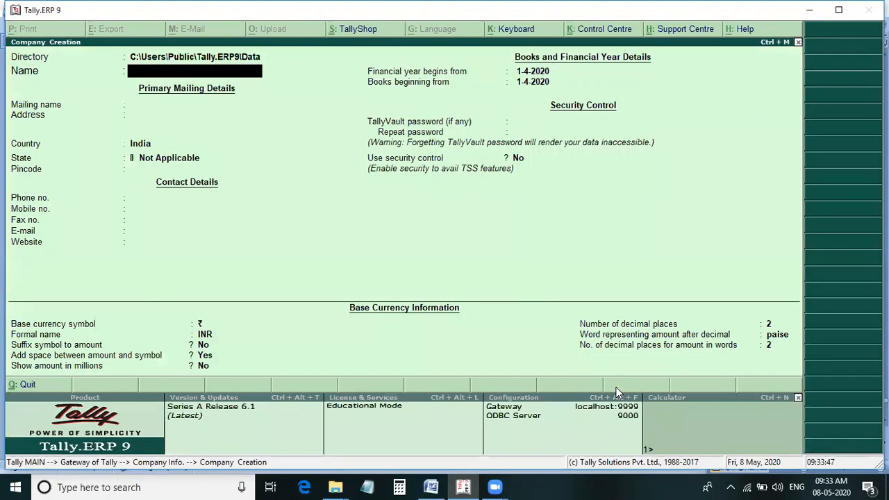
type("Mr.Nav")
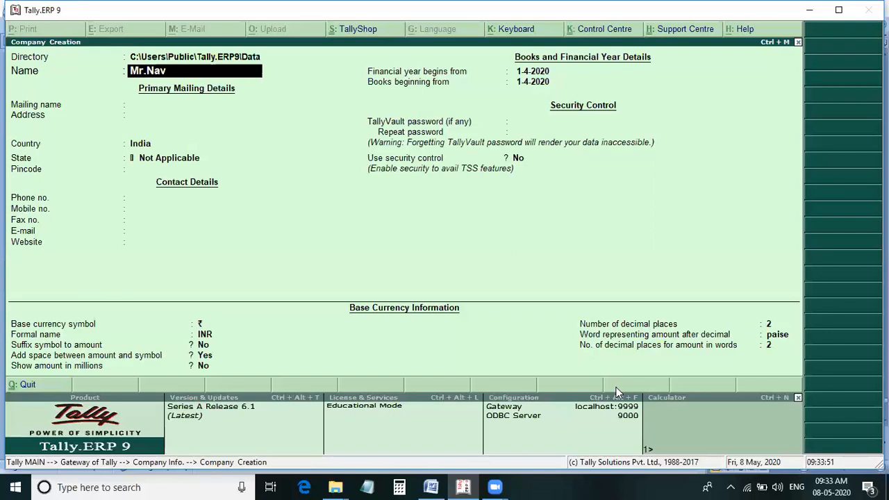
type("een")
key("Return")
Set the company's country to India and state to Andhra Pradesh, and save the new company.
key("Return")
key("Return")
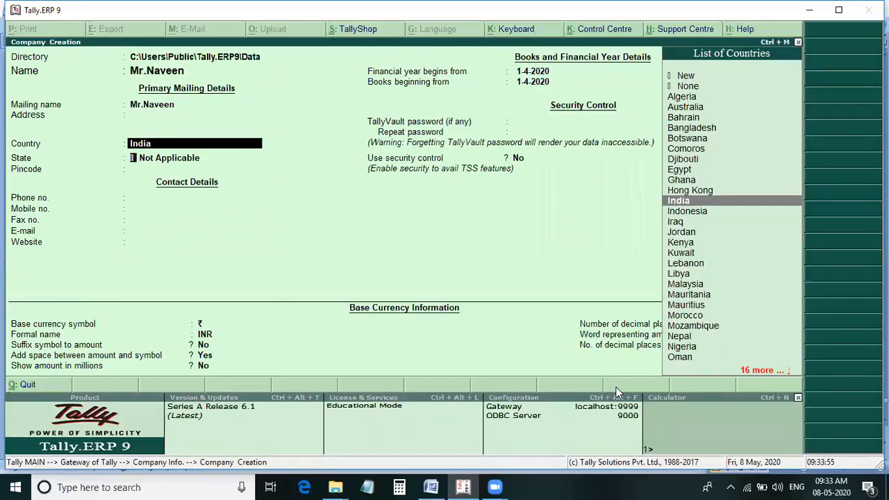
key("Return")
key("Down")
key("Down")
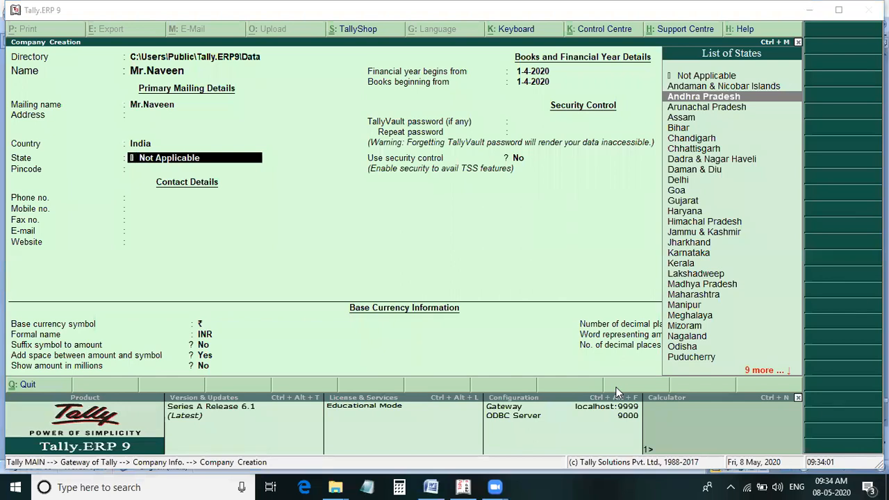
left_click(779, 110)
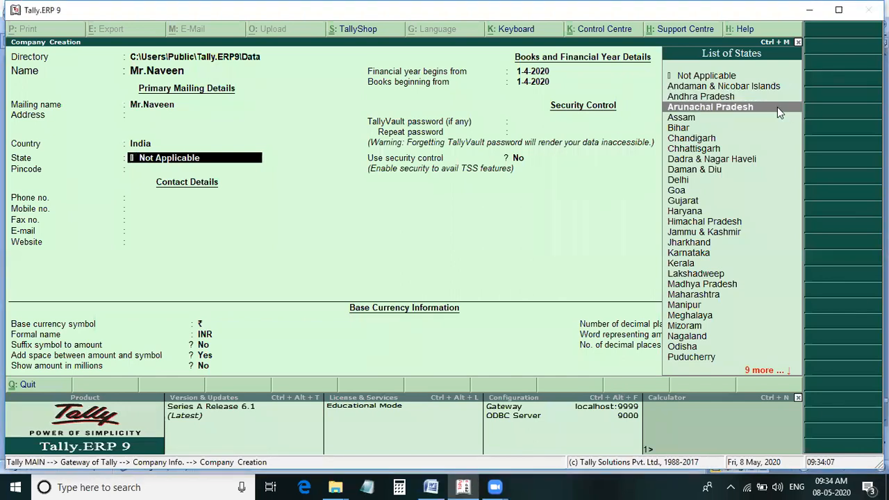
left_click(733, 101)
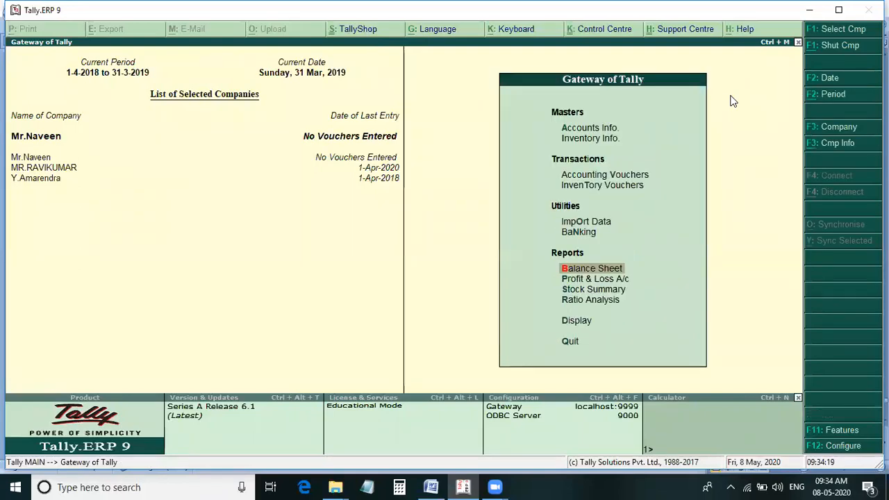
Open the creation form for a new unit of measure in the new company's inventory masters.
key("Up")
key("Up")
key("Up")
key("Up")
key("Up")
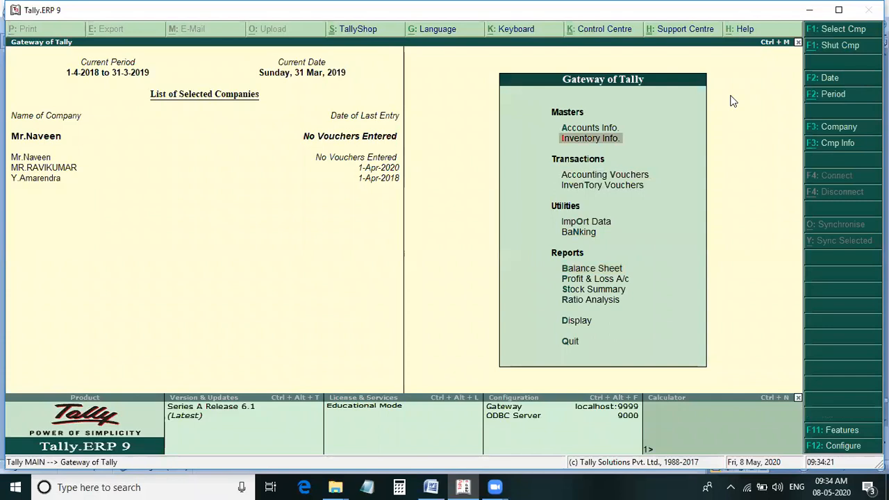
key("Return")
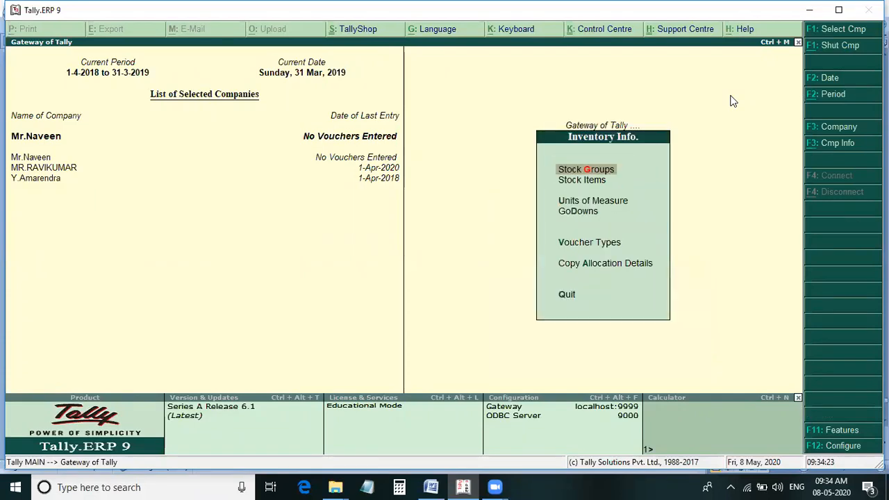
key("Down")
key("Down")
key("Return")
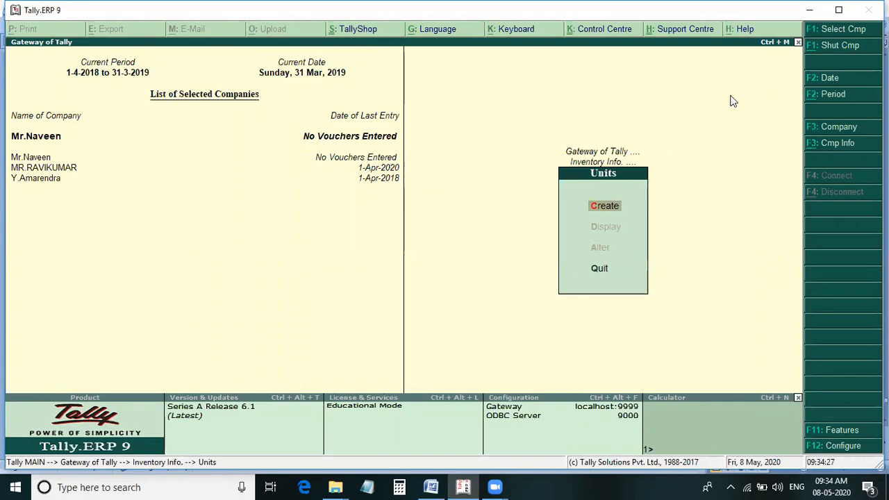
key("Return")
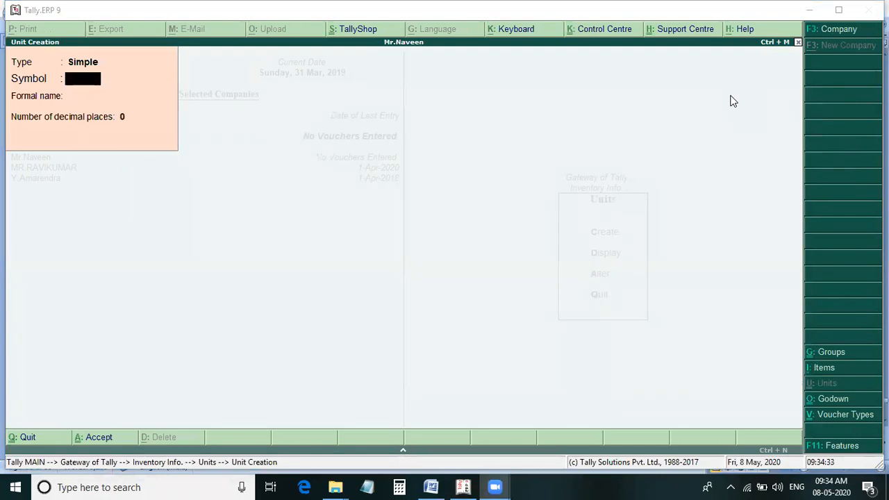
Check the purchase quantities in the Word notes, and create the simple unit set's with 0 decimal places in Tally.
left_click(429, 487)
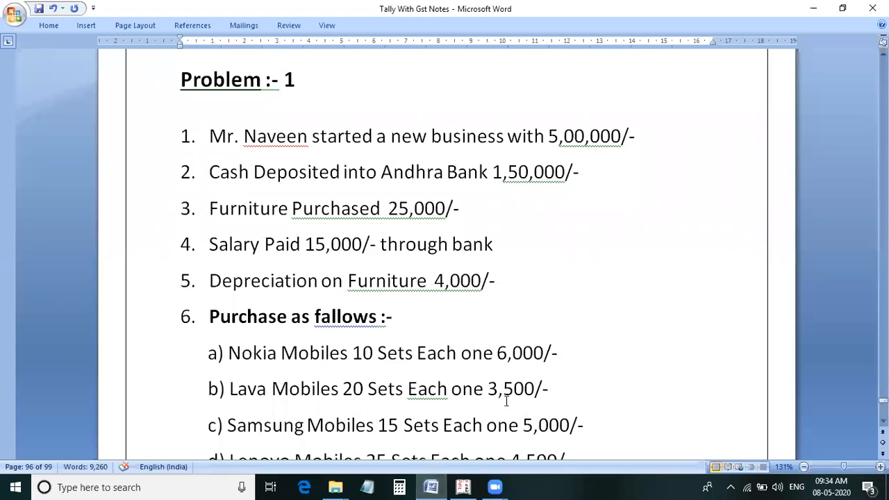
scroll(506, 402, "down", 2)
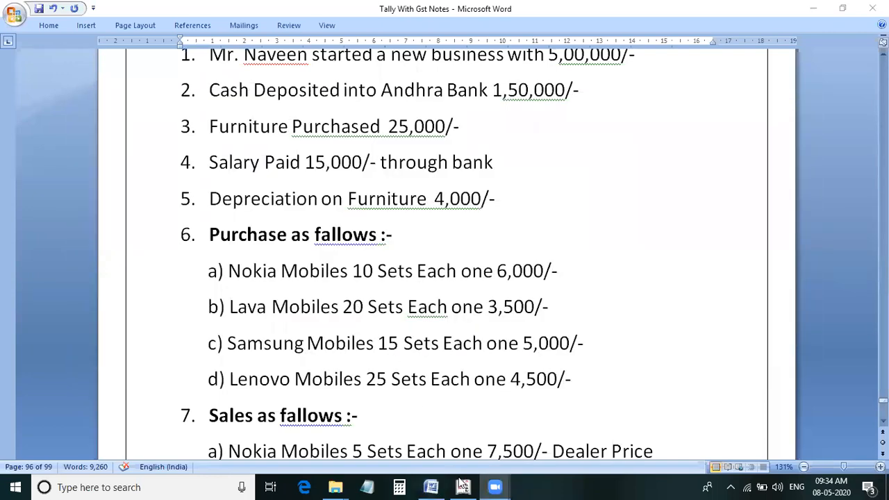
left_click(462, 486)
type("set")
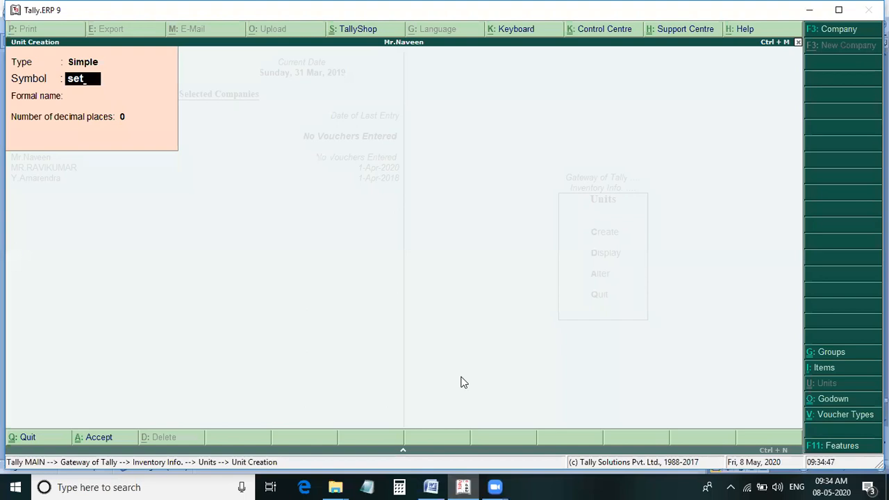
type("'s")
key("Return")
key("Return")
key("Return")
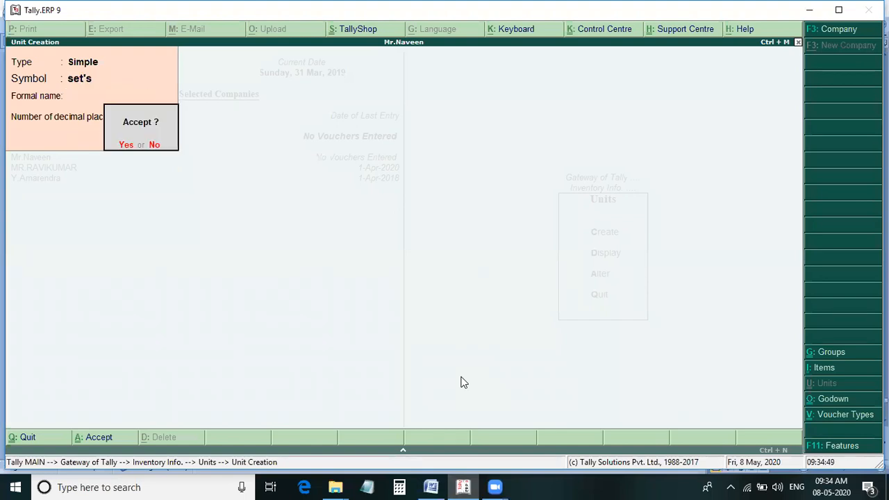
key("Return")
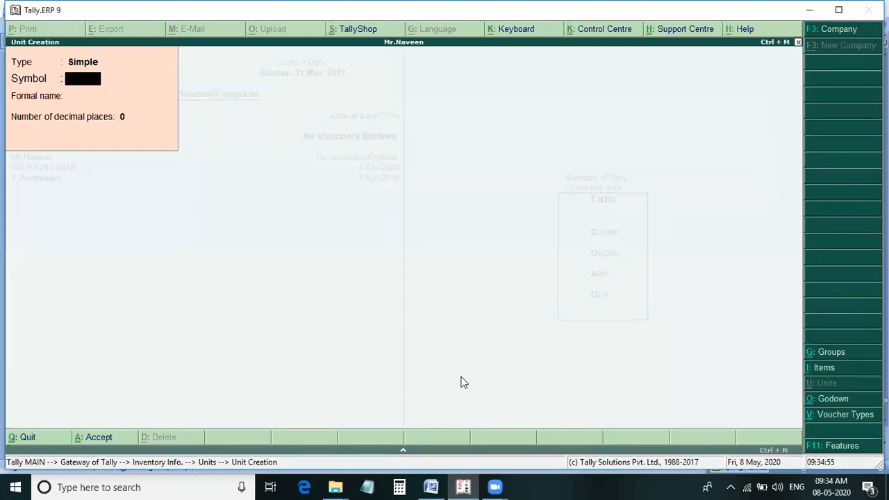
key("Escape")
key("Return")
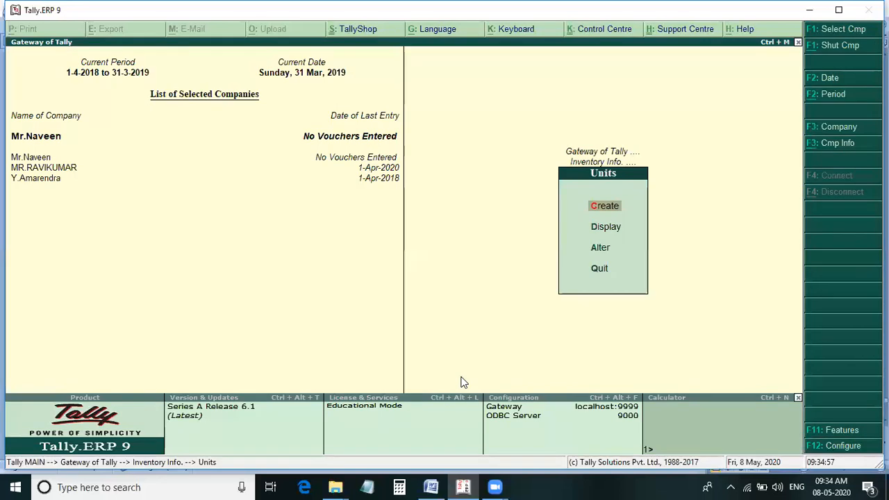
Open the creation form for multiple stock items and set its group to All Items.
key("Escape")
key("Up")
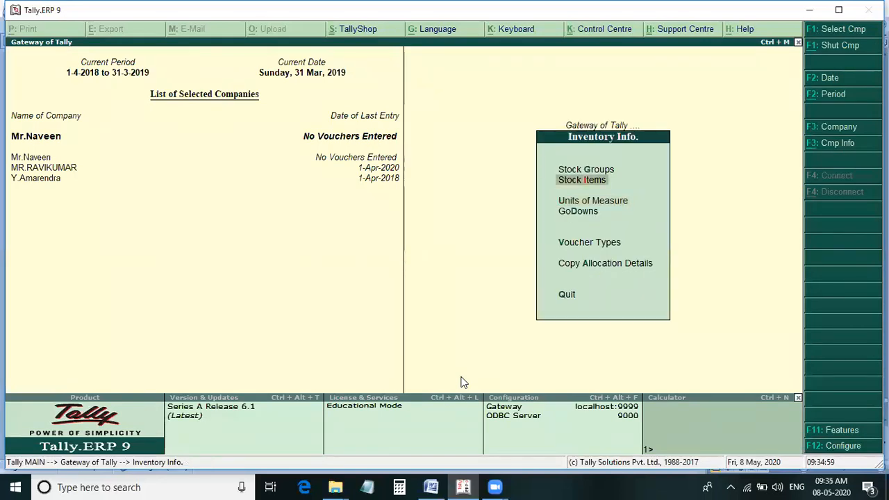
key("Return")
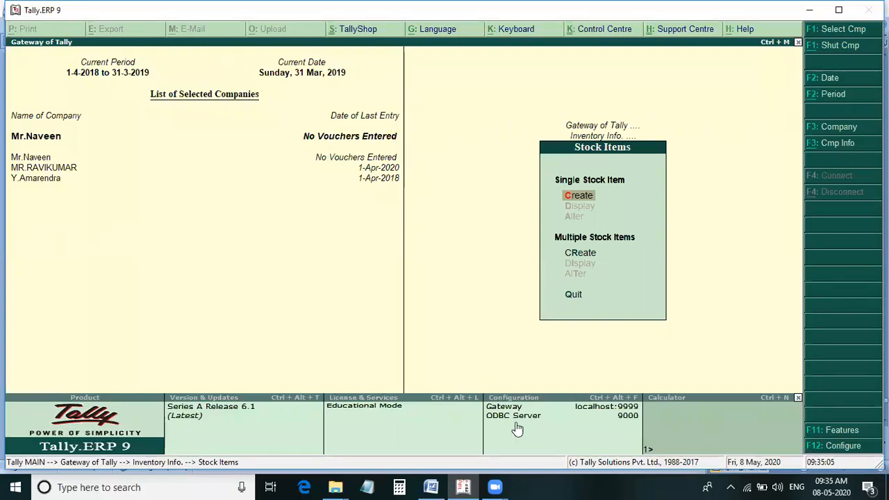
key("Down")
key("Down")
key("Up")
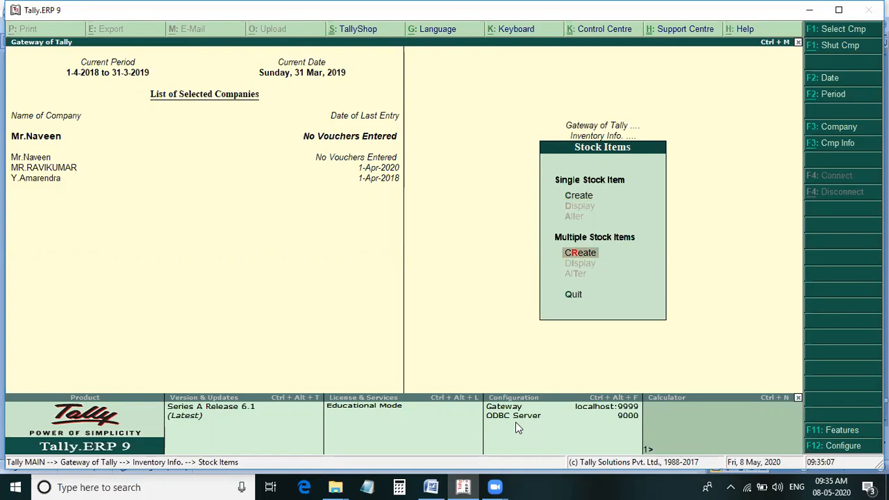
key("Return")
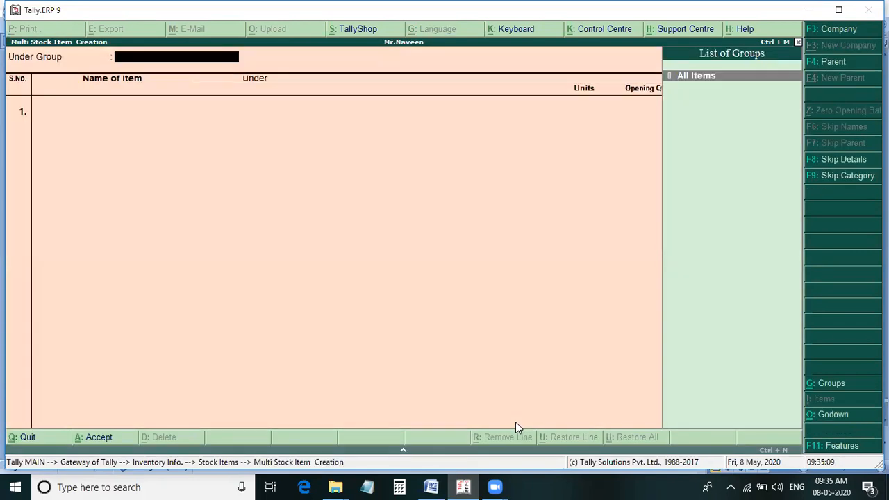
key("Return")
Check the purchase list in the Word notes, and add the stock item Nokia Mobiles under Primary with unit set's in Tally.
key("alt+Tab")
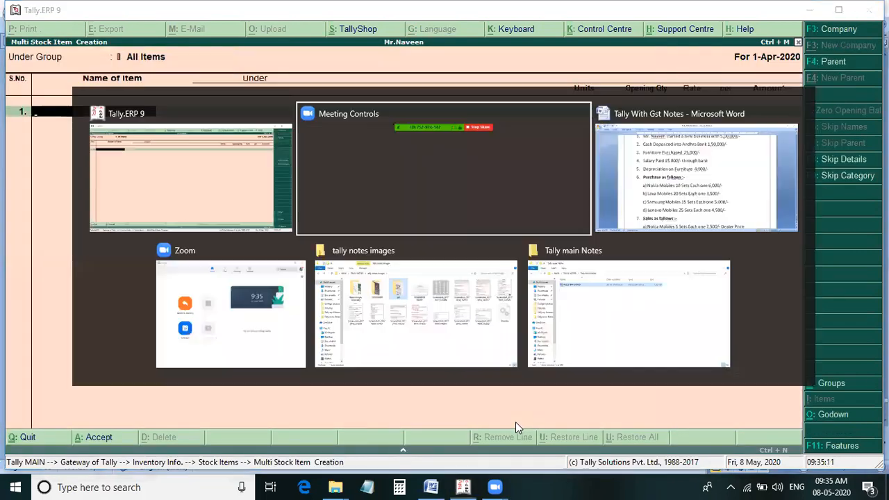
left_click(435, 486)
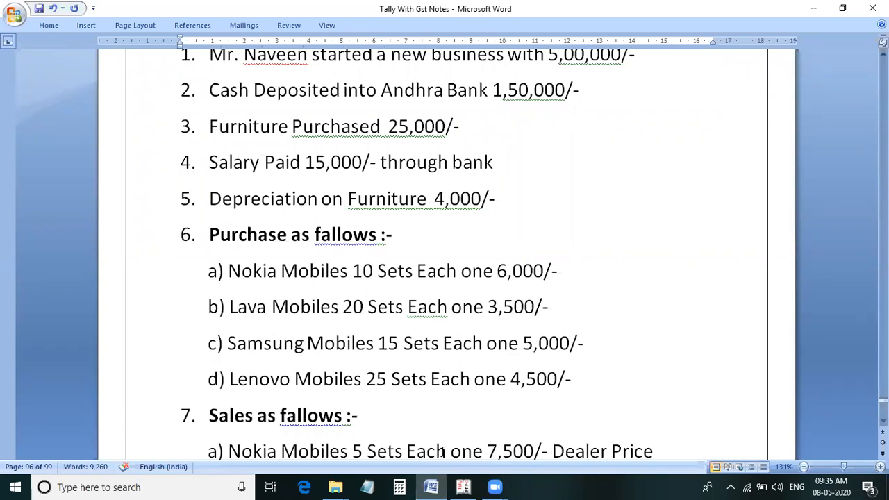
left_click(464, 486)
type("No")
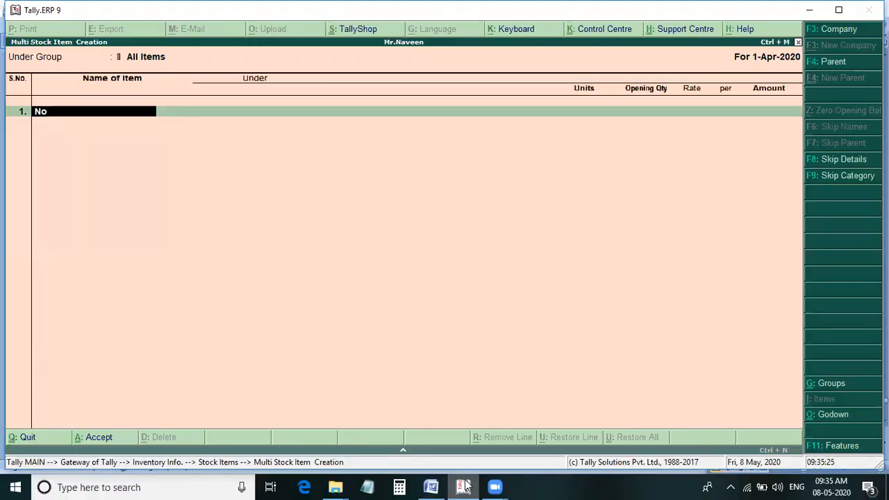
type("kia Mobiles")
key("Return")
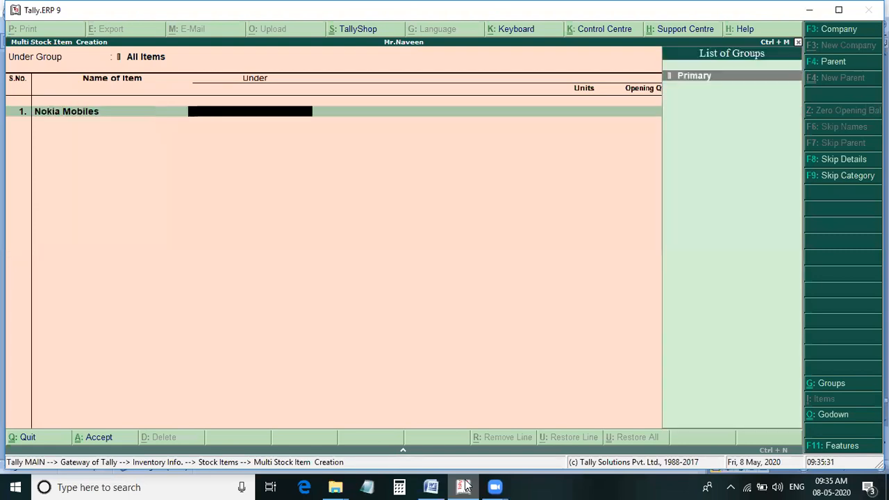
key("Return")
key("Down")
key("Return")
Add the stock item Lava Mobiles under Primary with unit set's.
key("Return")
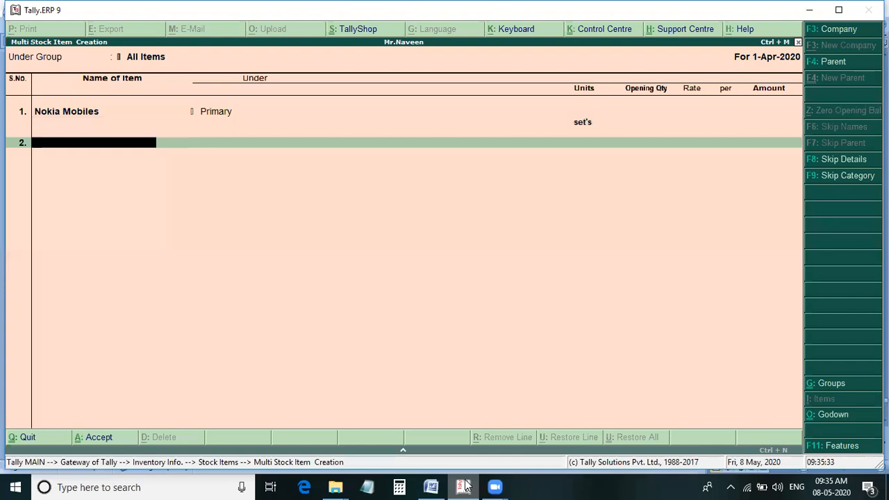
type("Lava Mobiles")
key("Return")
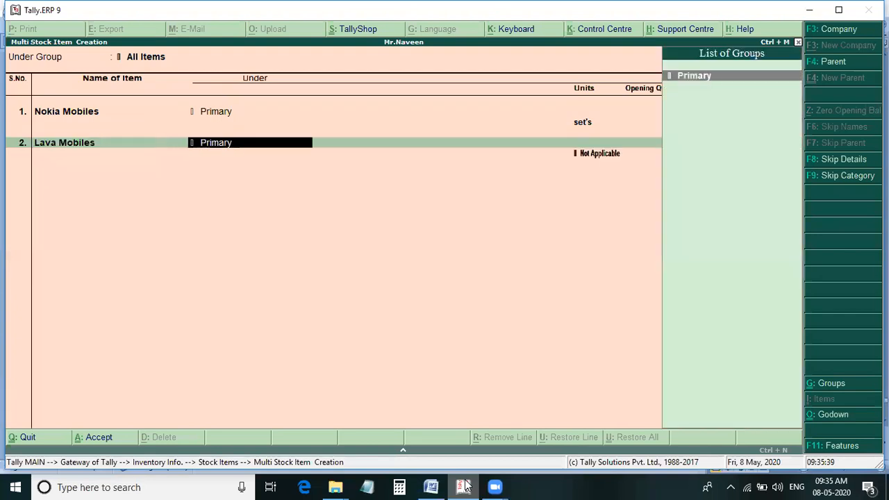
key("Return")
key("Down")
key("Return")
key("Return")
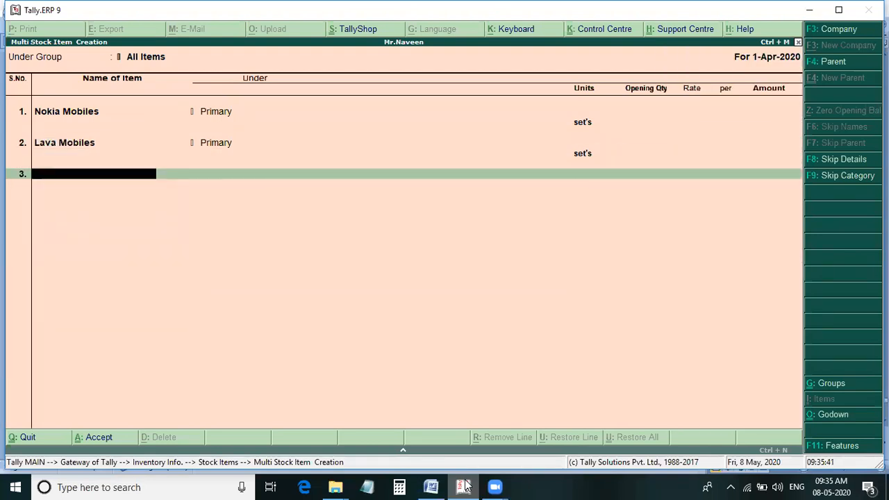
Add the stock item Samsung Mobiles under Primary with unit set's.
type("Samsung Mo")
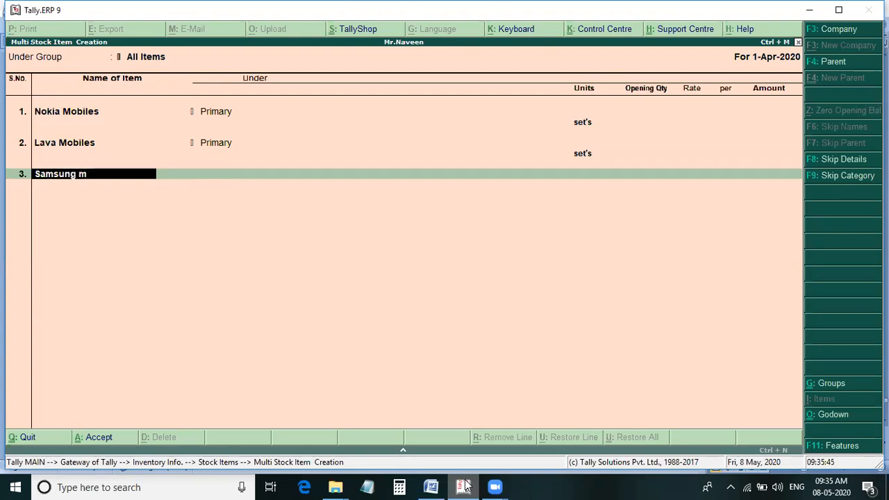
type("biles")
key("Return")
key("Return")
key("Down")
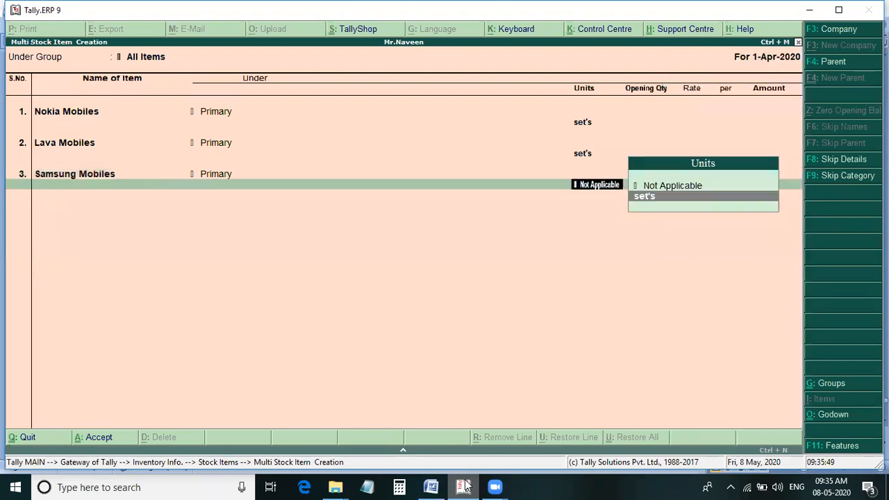
key("Return")
key("Return")
Add the stock item Lenovo Mobiles under Primary with unit set's.
type("Lenovo Mobil")
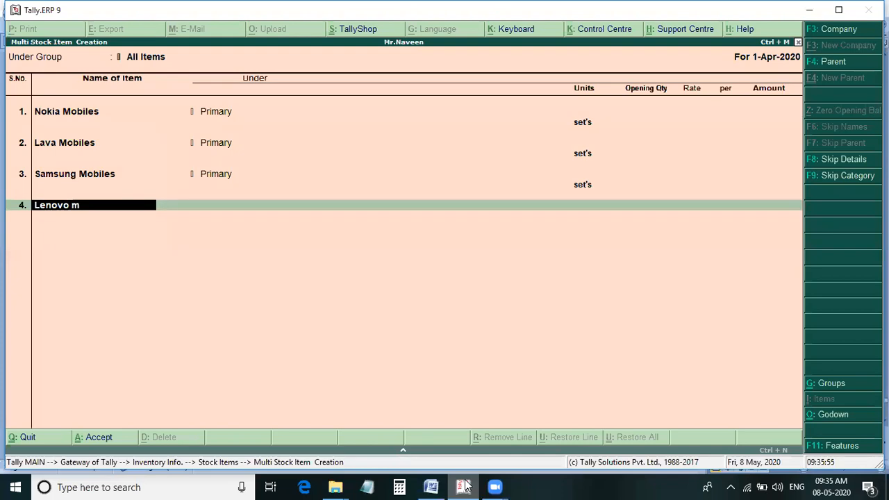
type("es")
key("Return")
key("Return")
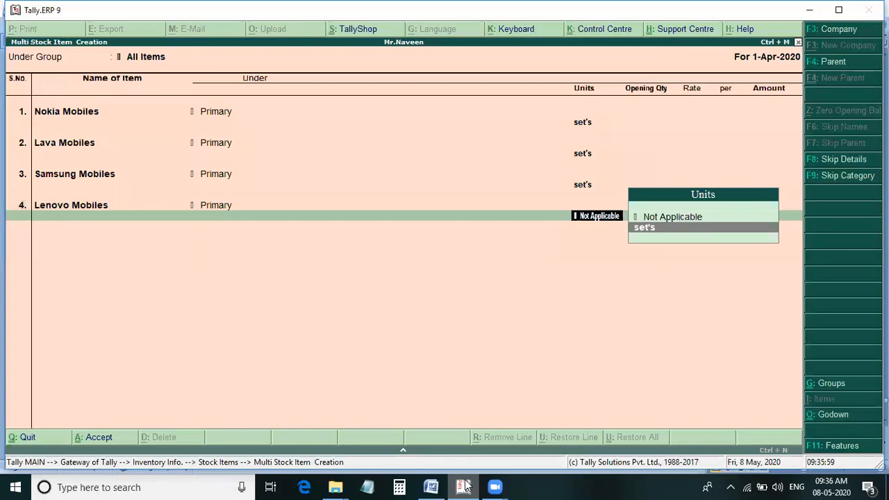
key("Return")
key("Return")
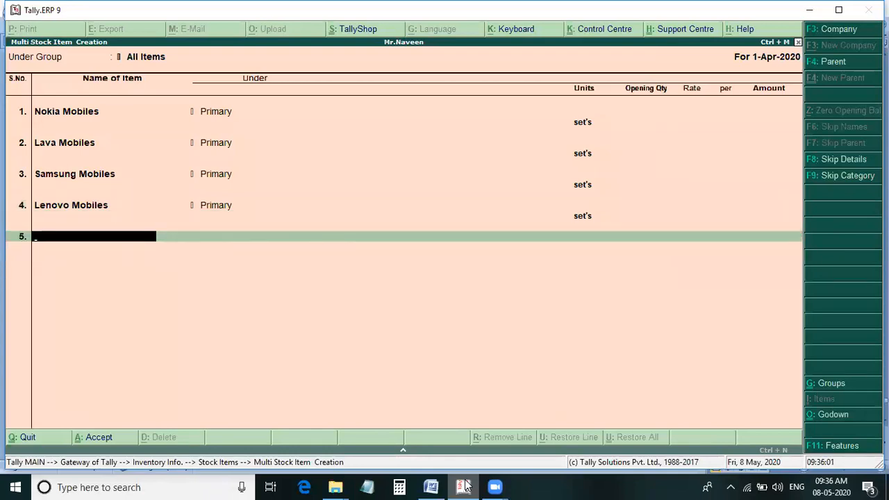
Check the item list against the Word notes, save the stock items in Tally, and return to the Gateway of Tally.
key("alt+Tab")
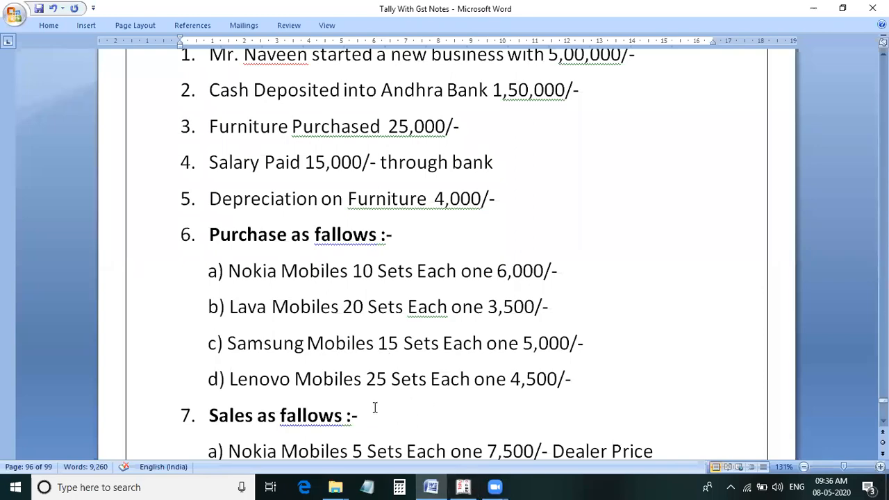
key("alt+Tab")
key("Return")
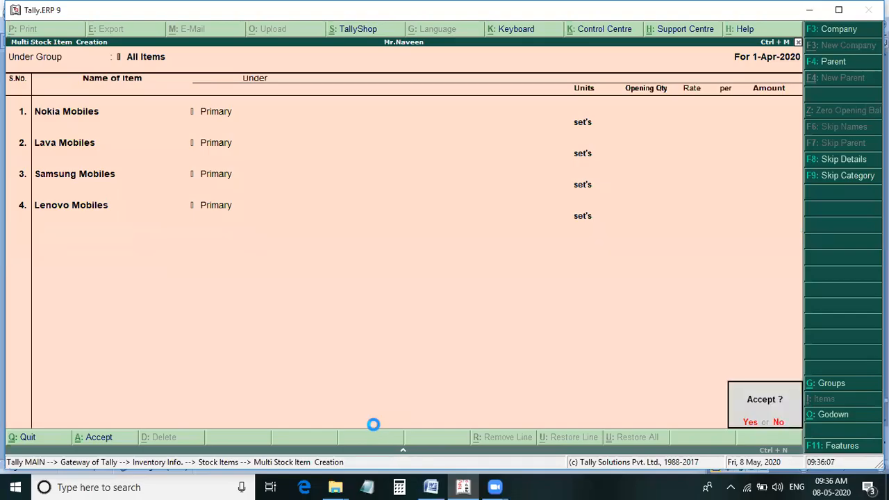
key("Return")
key("Escape")
key("Escape")
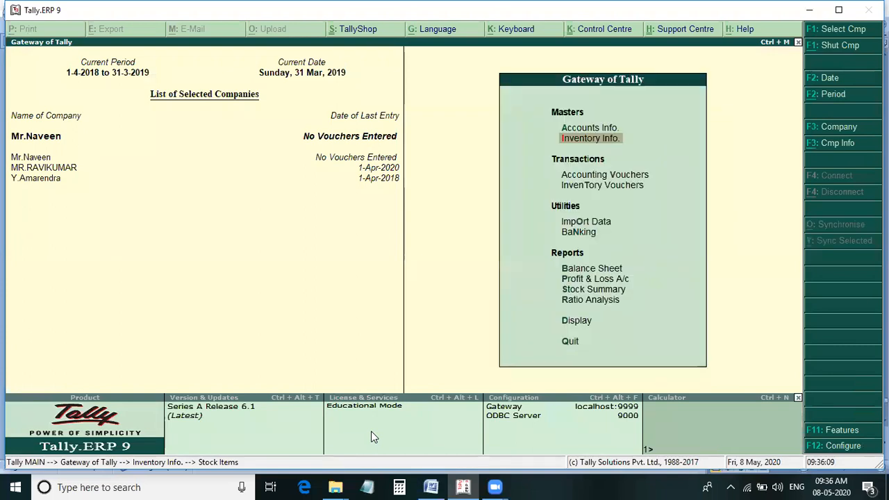
Open the creation form for multiple ledgers in the accounts masters and set its group to All Items.
key("Up")
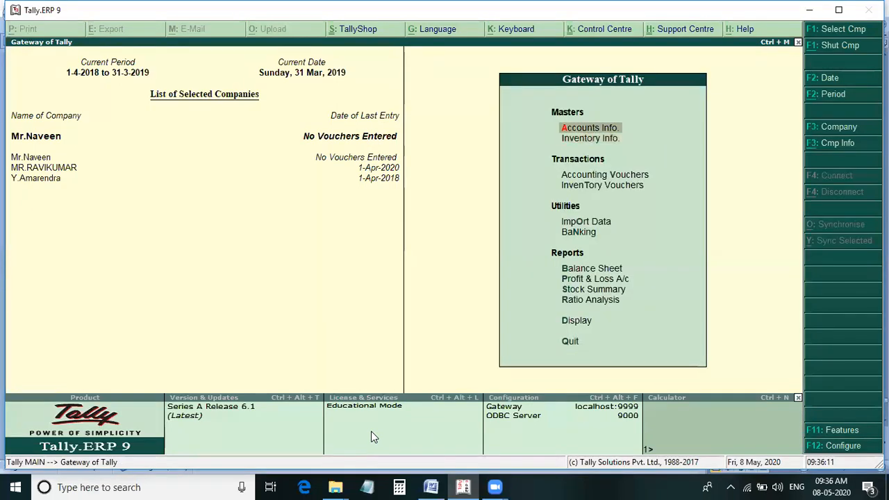
key("Return")
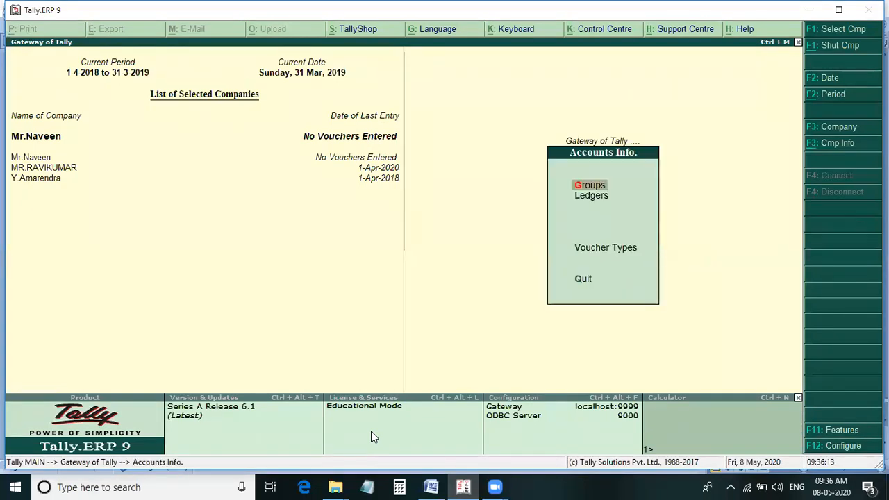
key("Down")
key("Return")
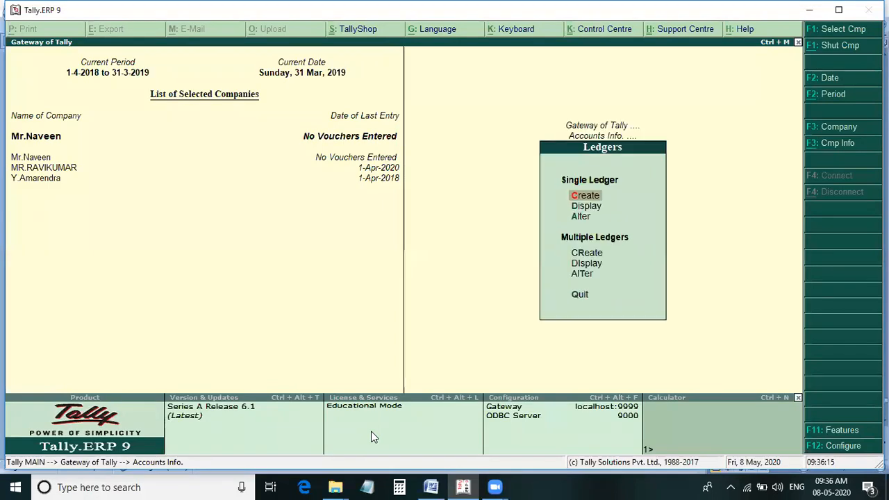
key("Down")
key("Down")
key("Down")
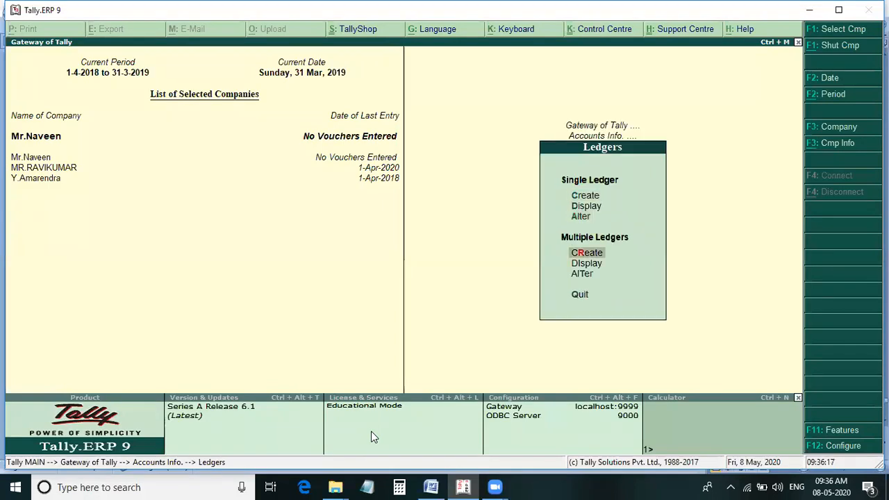
key("Return")
key("Return")
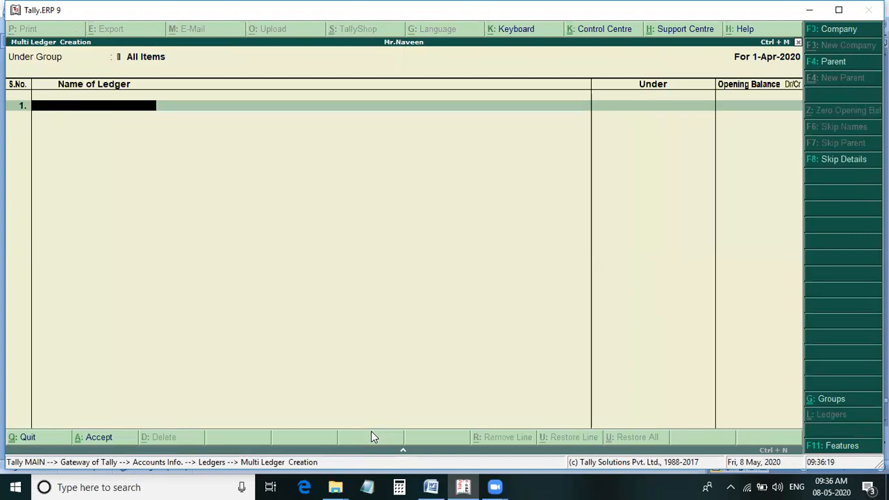
Add a ledger with the business owner's name under Capital Account, without an opening balance.
type("Mr.Naveen")
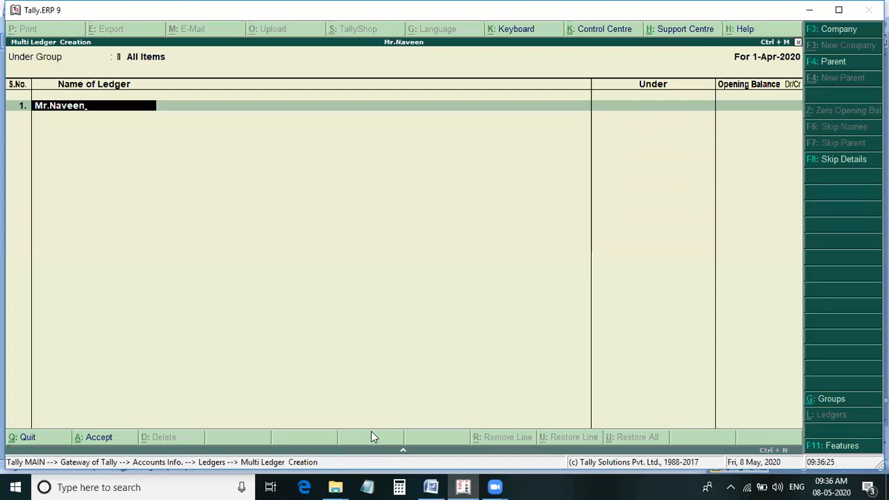
key("Return")
type("Ca")
key("Down")
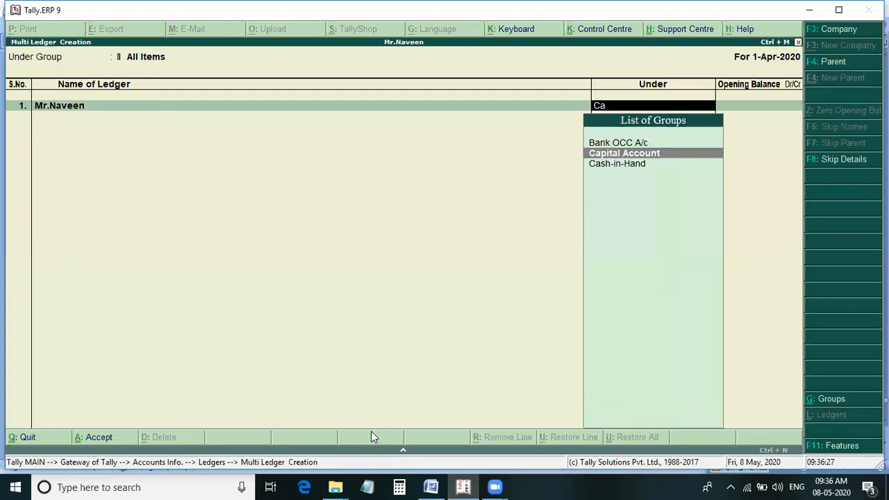
key("Return")
key("Return")
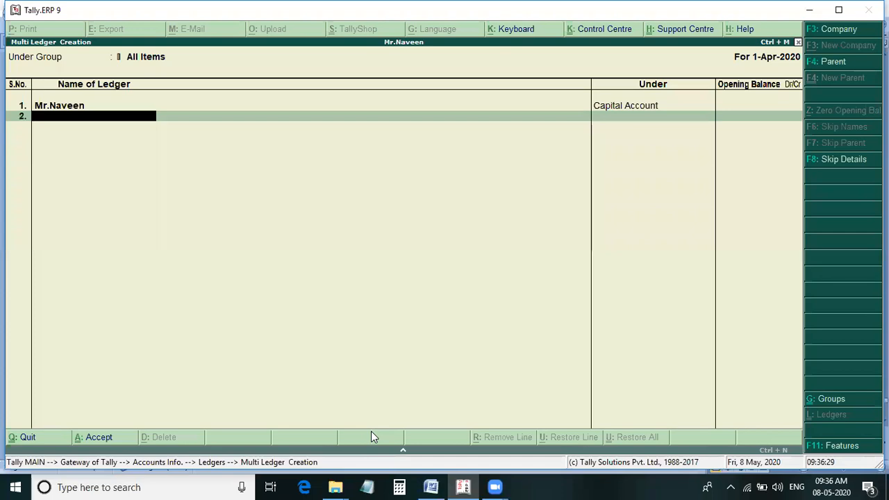
Check the bank deposit entry in the Word notes, and add the ledger Andhra Bank under Bank Accounts in Tally.
key("alt+Tab")
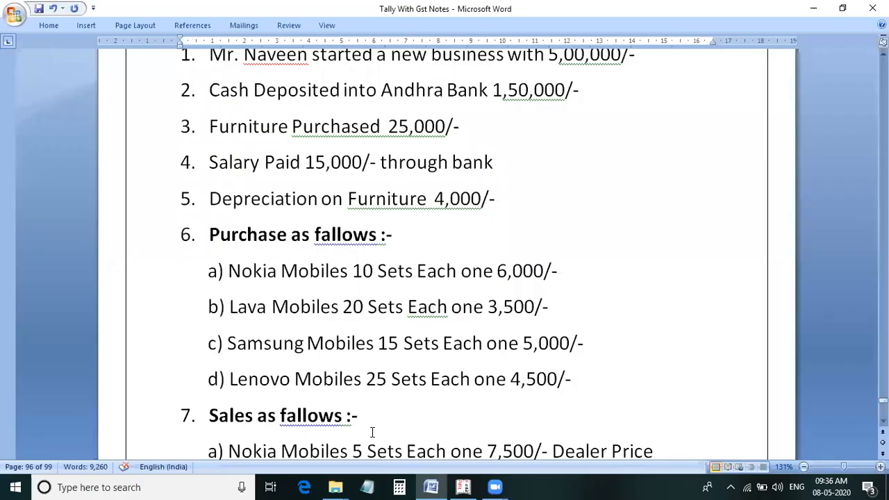
scroll(305, 240, "up", 1)
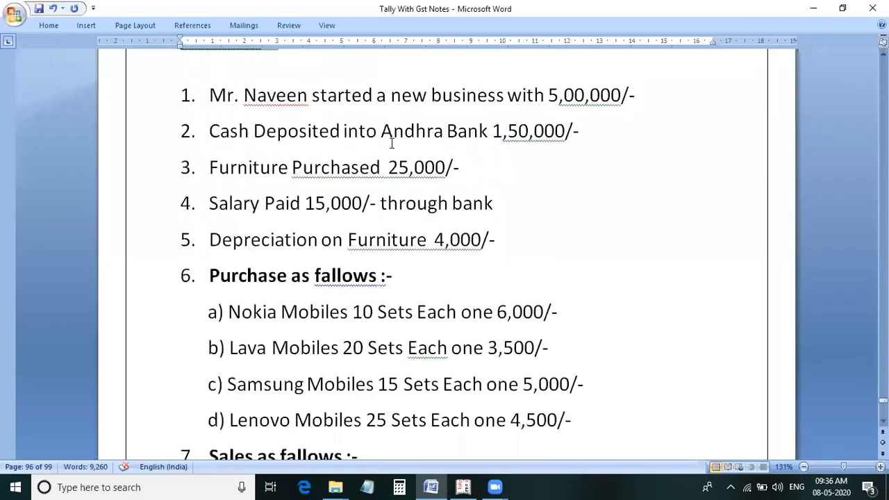
key("alt+Tab")
type("Andh")
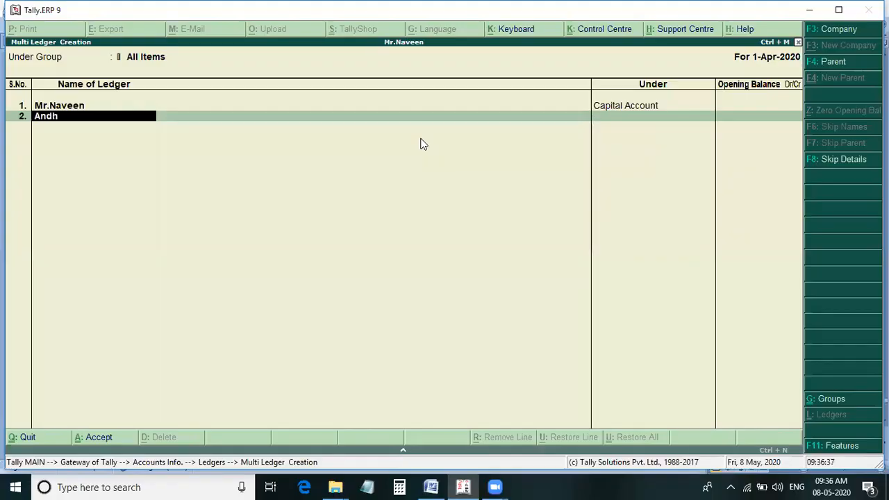
type("ra Bank")
key("Return")
key("Return")
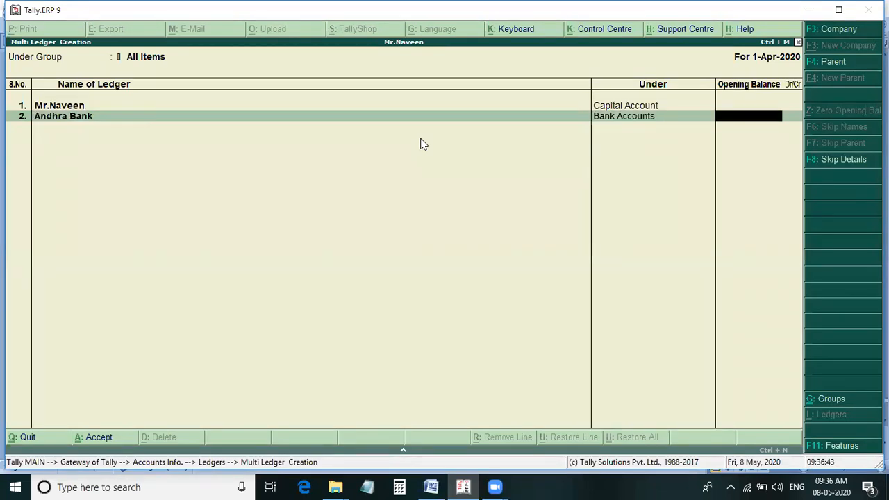
key("Return")
Check the furniture purchase in the Word notes, and add the ledger Furnichar under Fixed Assets in Tally.
key("alt+Tab")
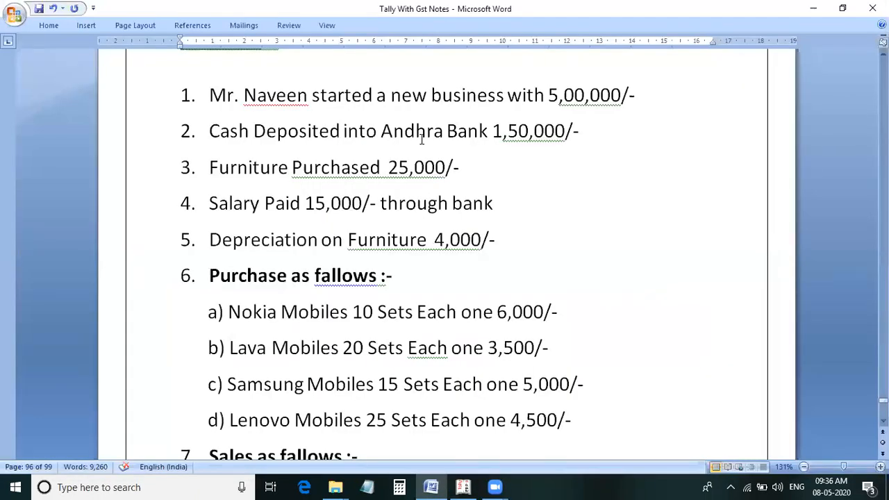
key("alt+Tab")
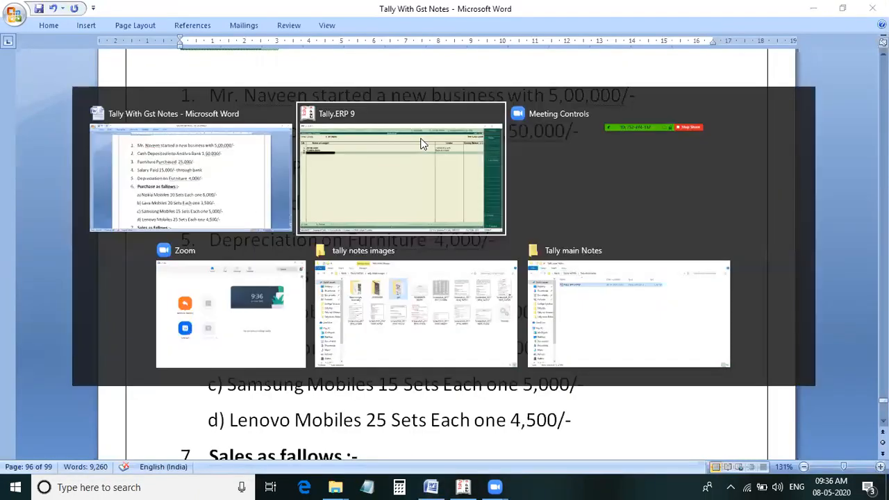
type("Furnic")
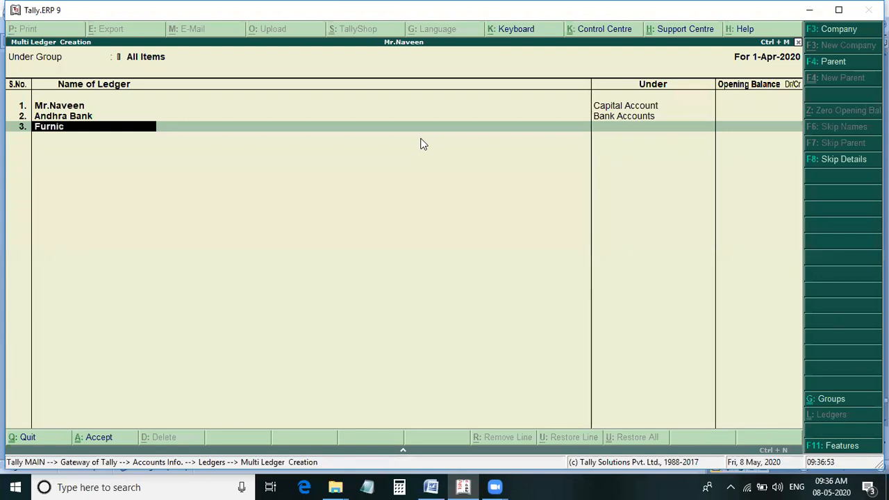
type("har")
key("Return")
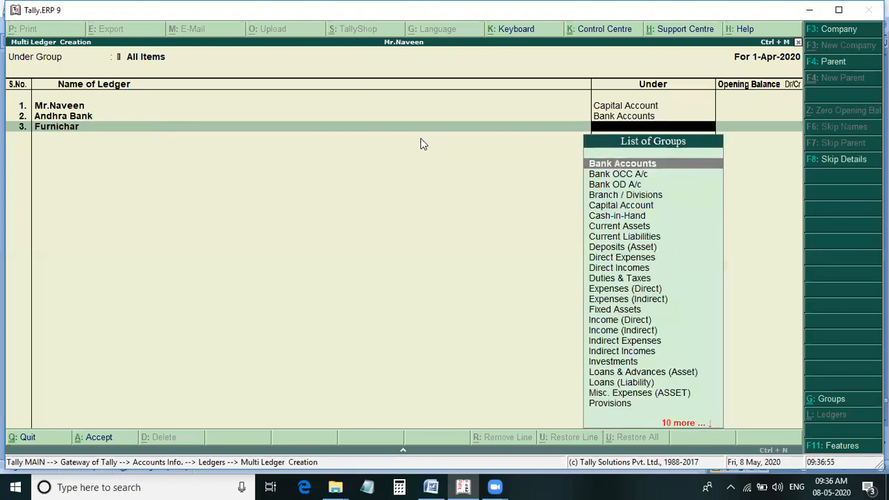
type("f")
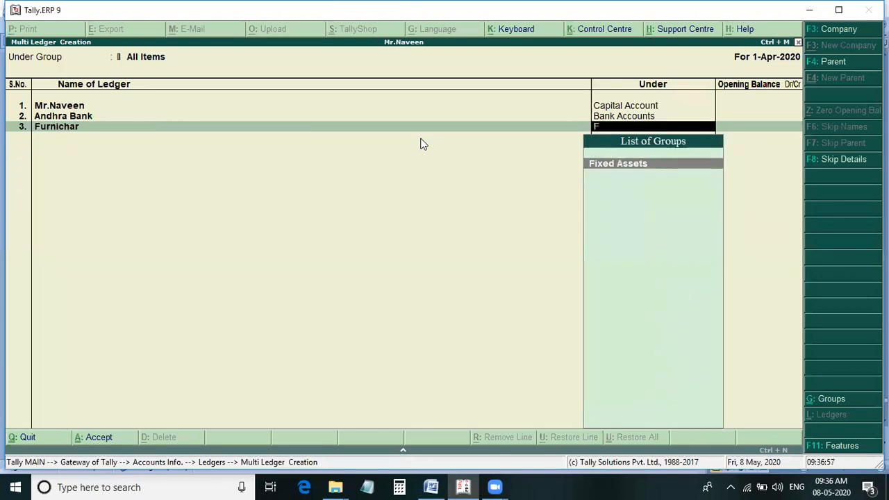
key("Return")
key("Return")
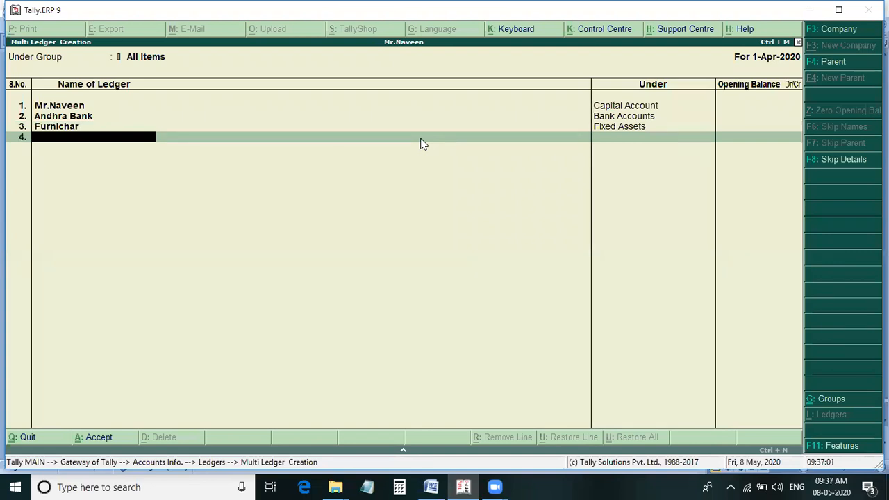
Check the salary entry in the Word notes, and add the ledger Salary Paid under Indirect Expenses in Tally.
key("alt+Tab")
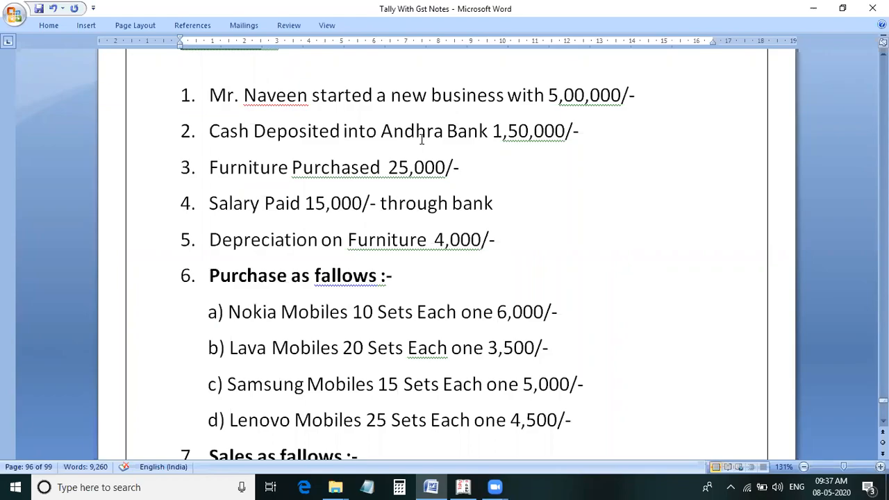
key("alt+Tab")
type("Salar")
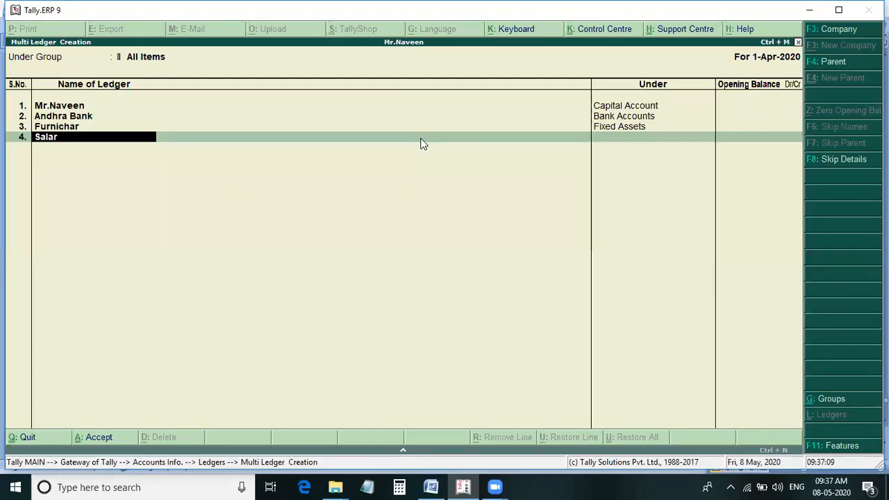
type("y Paid")
key("Return")
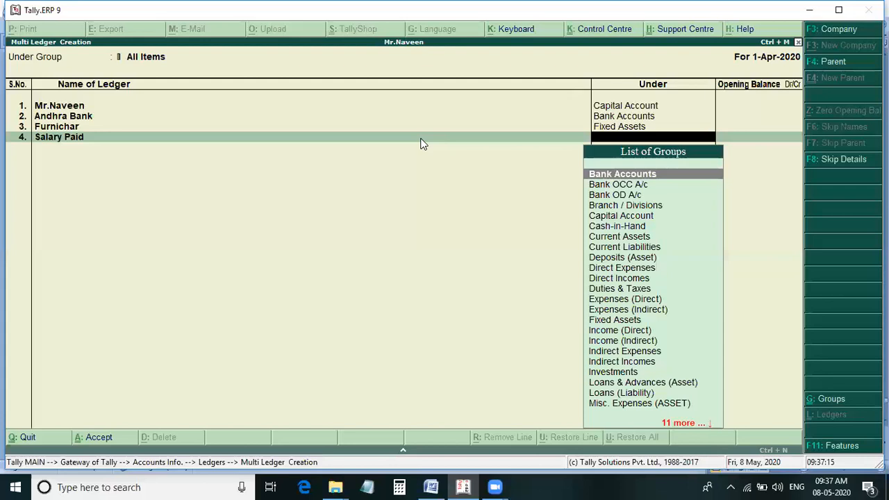
type("Ind")
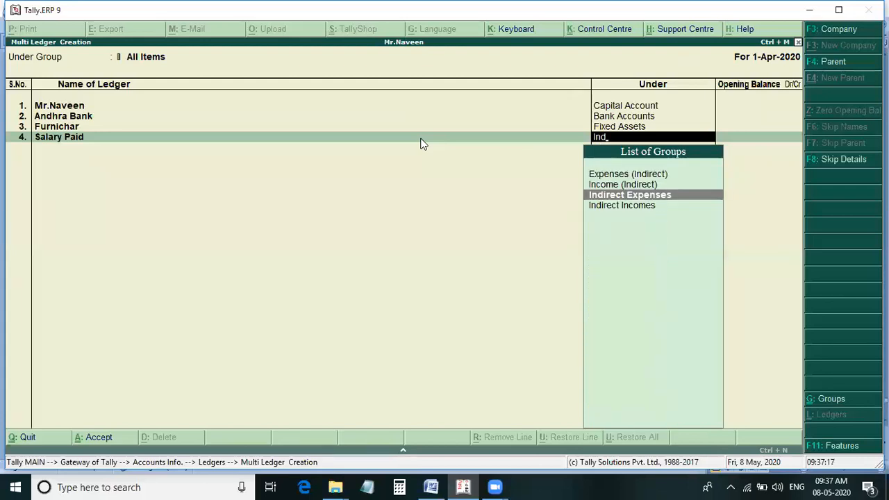
key("Return")
key("Return")
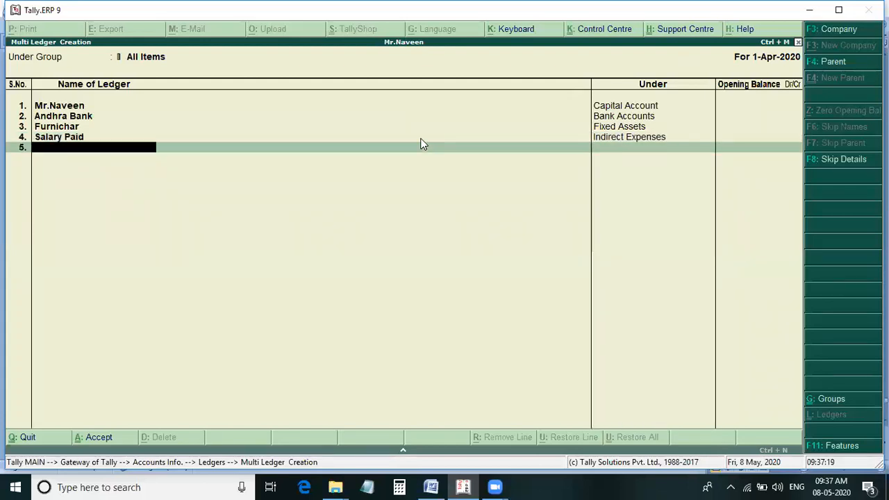
Check the depreciation entry in the Word notes, and add the ledger Depreciation under Indirect Expenses in Tally.
key("alt+Tab")
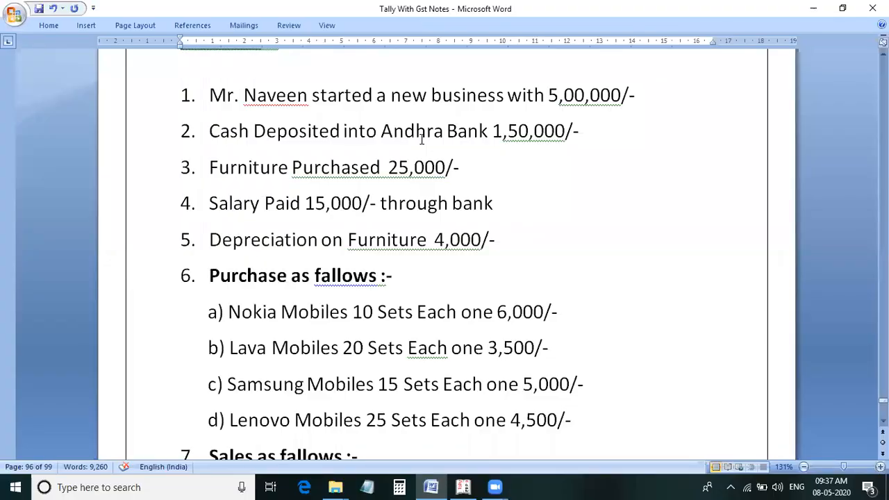
key("alt+Tab")
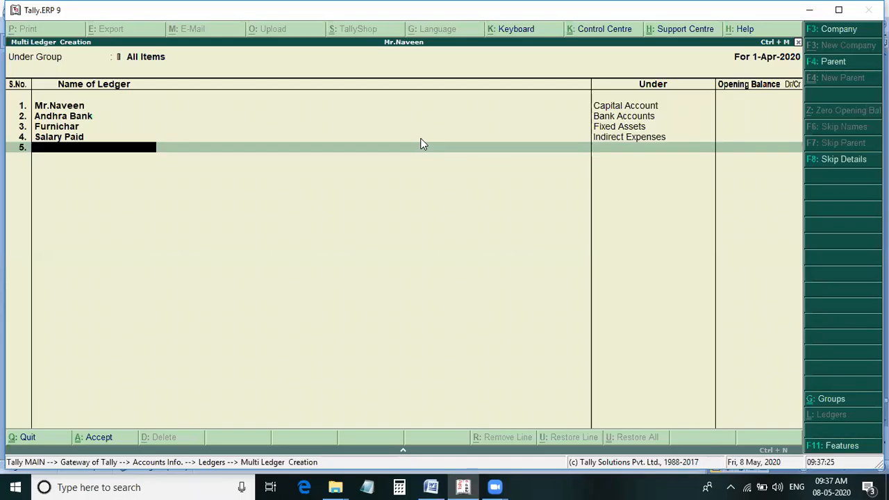
type("Deprecias")
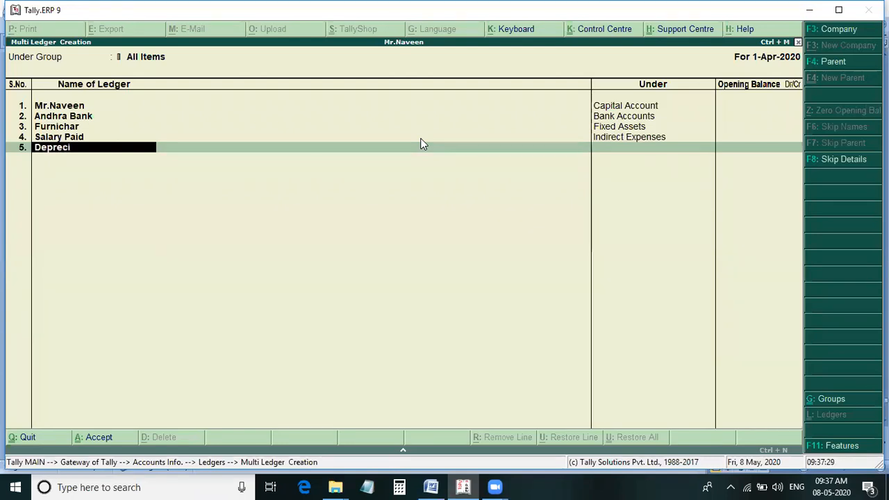
key("BackSpace")
type("tion")
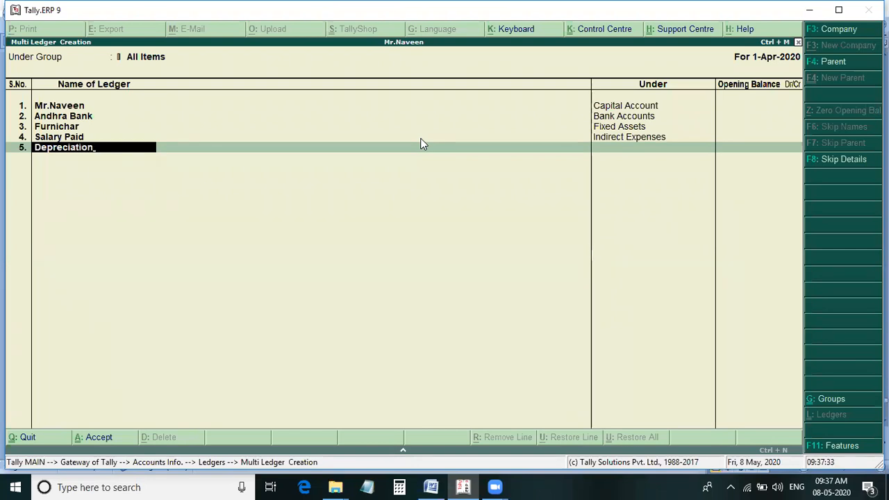
key("Return")
type("Ind")
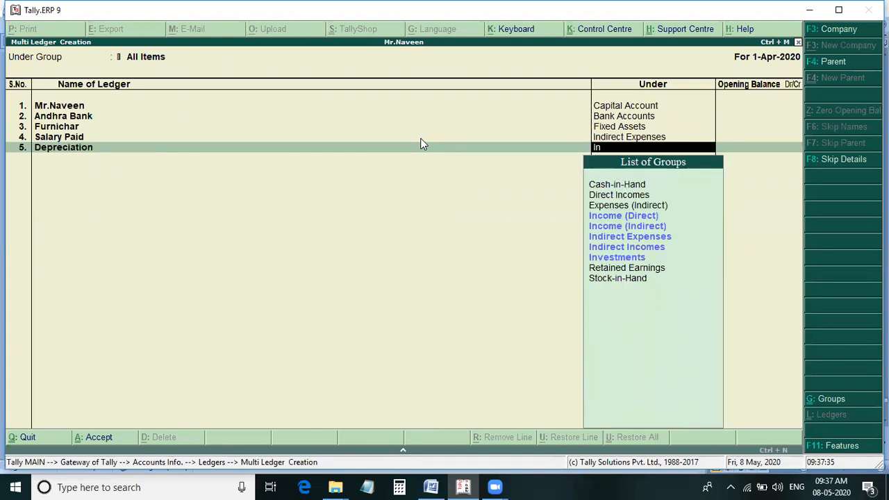
key("Return")
key("Return")
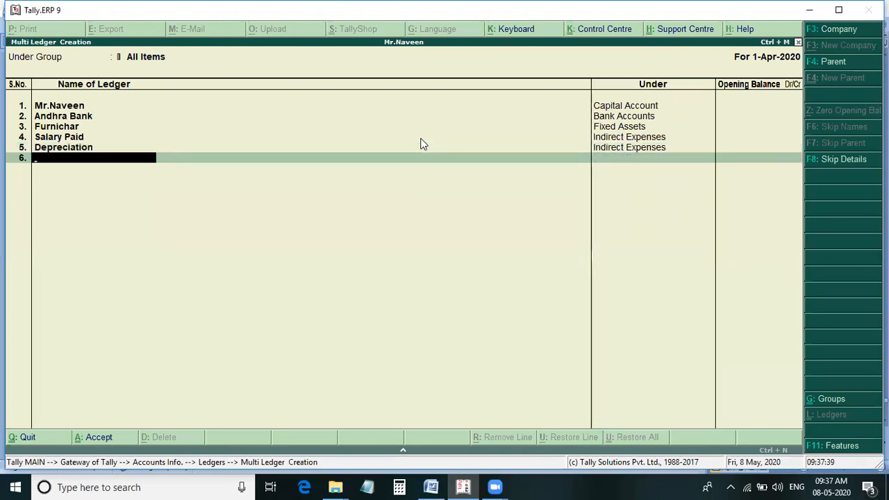
Check the purchase entries in the Word notes, and add the ledger Purchase under Purchase Accounts in Tally.
key("alt+Tab")
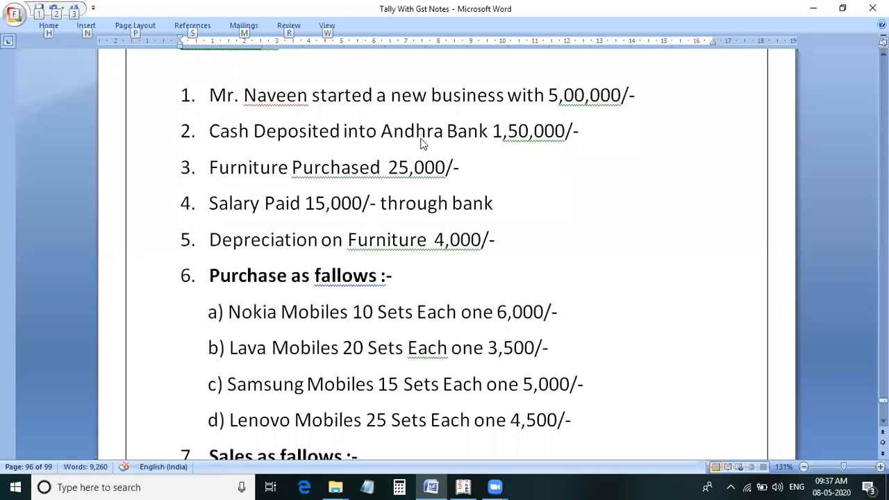
key("alt+Tab")
type("Purchase")
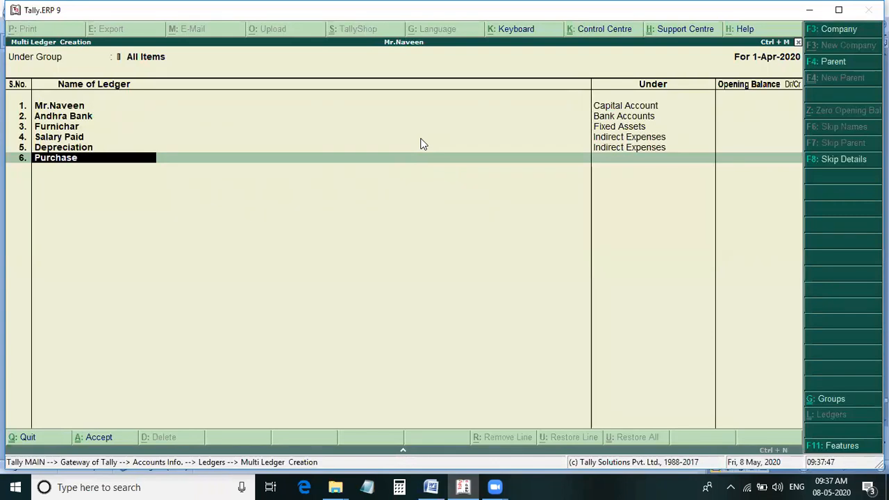
key("Return")
type("Purchase Accounts")
key("Return")
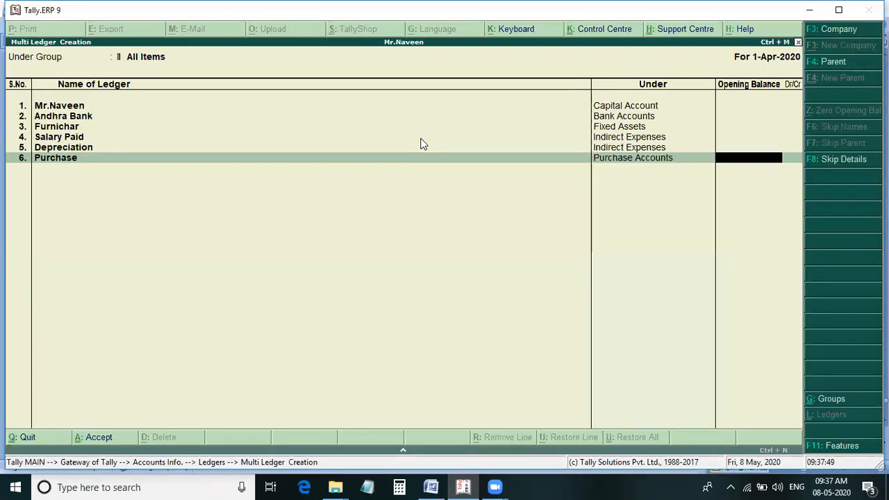
key("Return")
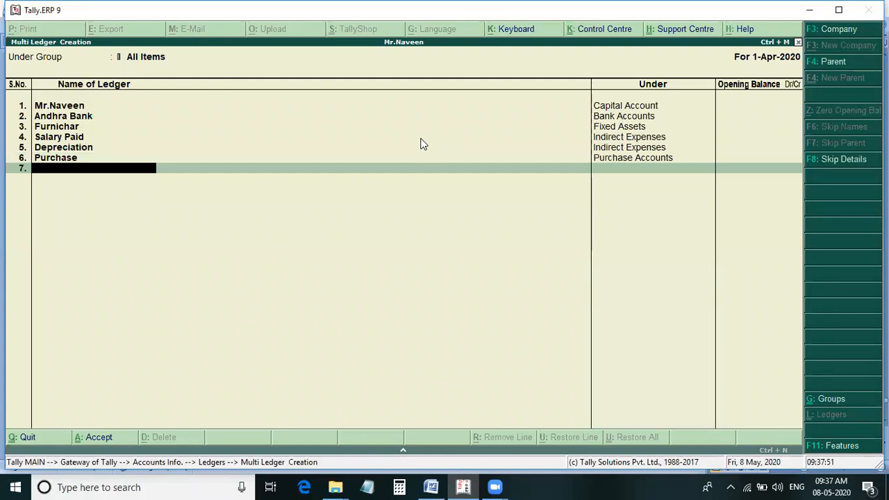
Check the sales entries in the Word notes, and add the ledger Sales under Sales Accounts in Tally.
key("alt+Tab")
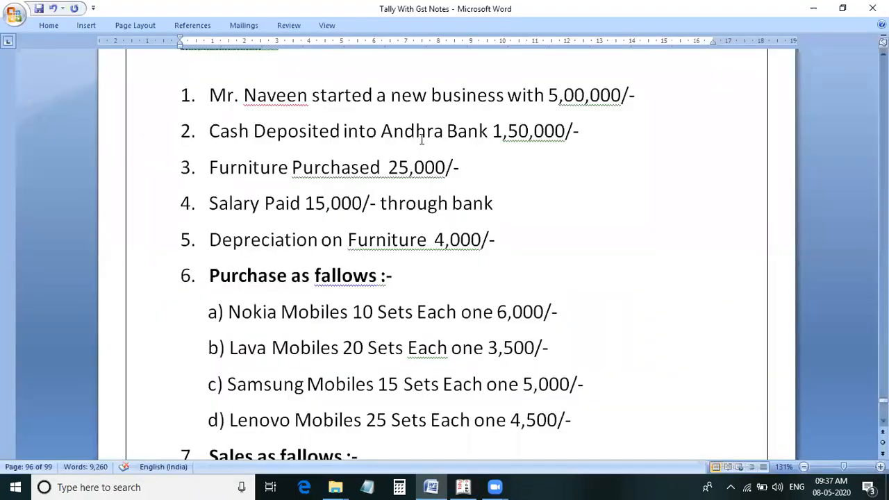
scroll(407, 341, "down", 3)
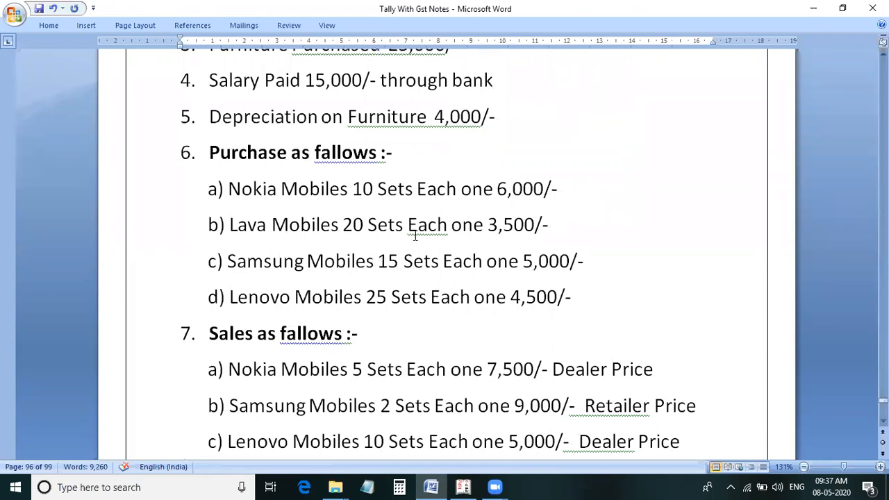
key("alt+Tab")
type("Sales")
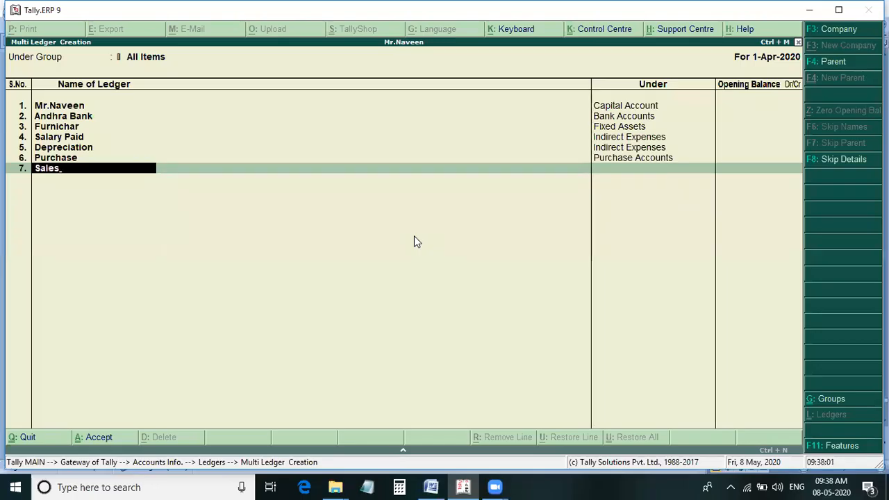
key("Return")
type("Sa")
key("Return")
key("Return")
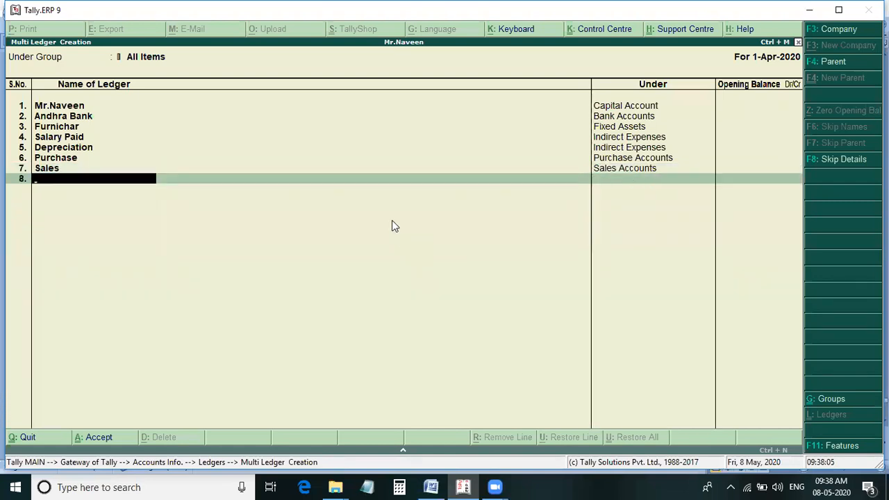
Find the commission entry in the Word notes, and add the ledger Commission Received under Indirect Incomes in Tally.
key("alt+Tab")
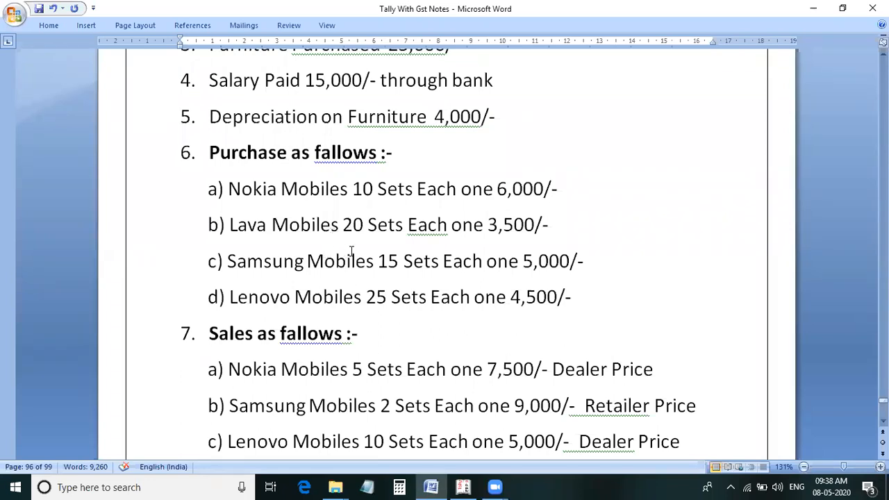
scroll(329, 266, "down", 2)
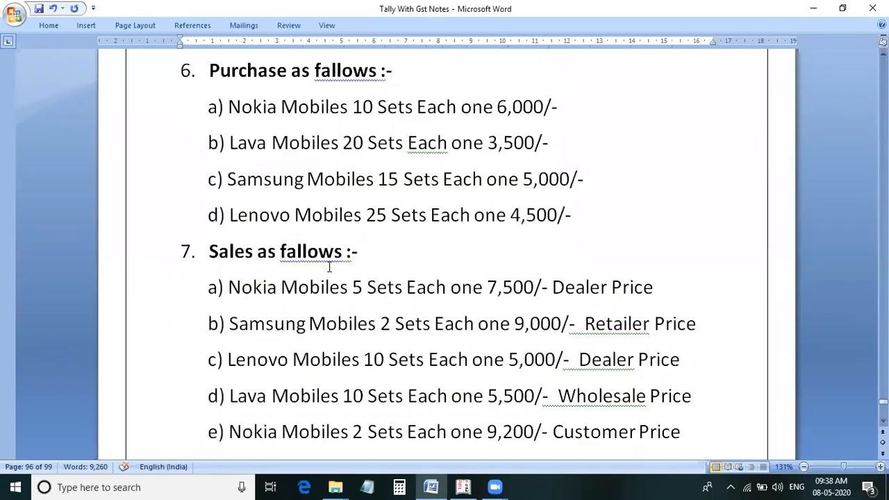
scroll(330, 265, "down", 10)
scroll(290, 279, "down", 7)
scroll(291, 275, "down", 1)
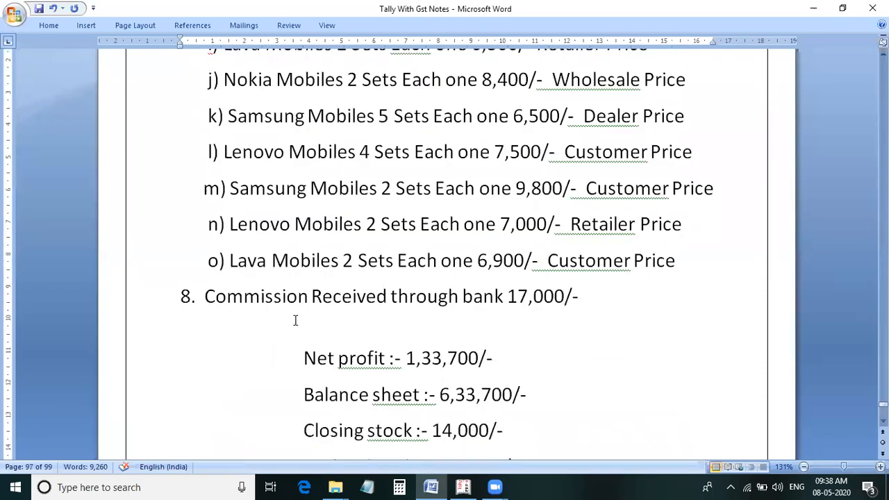
key("alt+Tab")
type("Commission Recei")
type("ved")
key("Return")
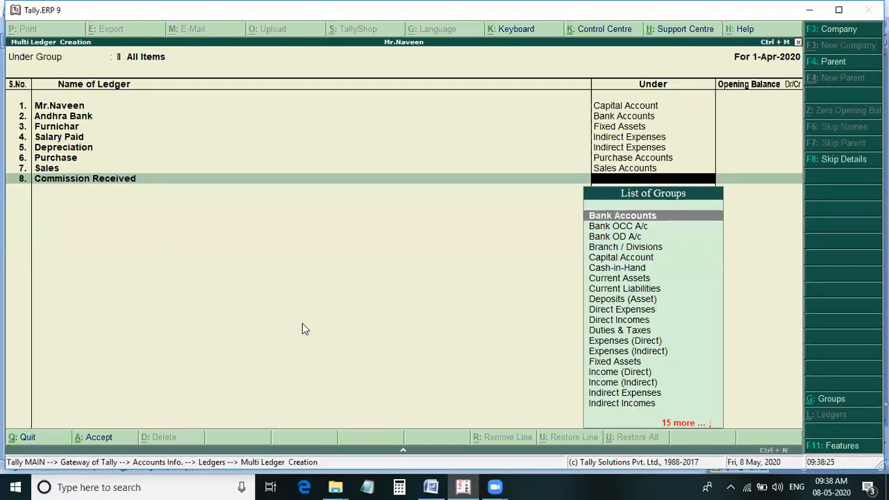
type("Ind")
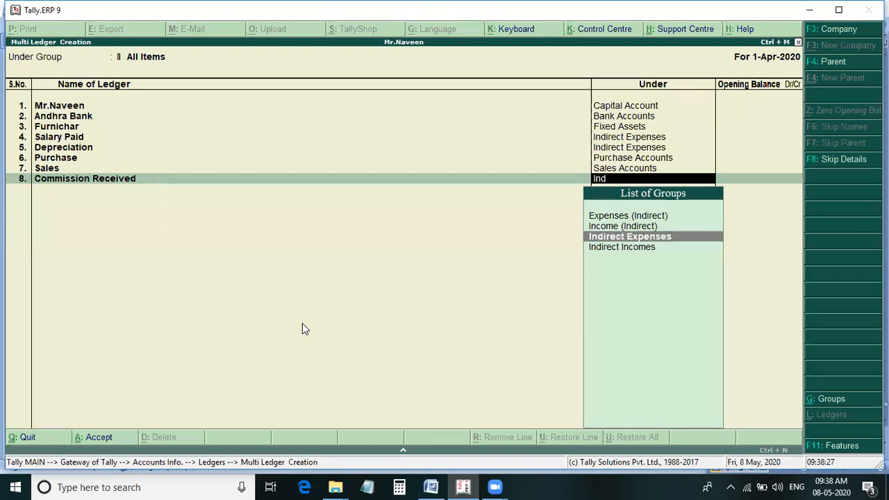
key("Down")
key("Return")
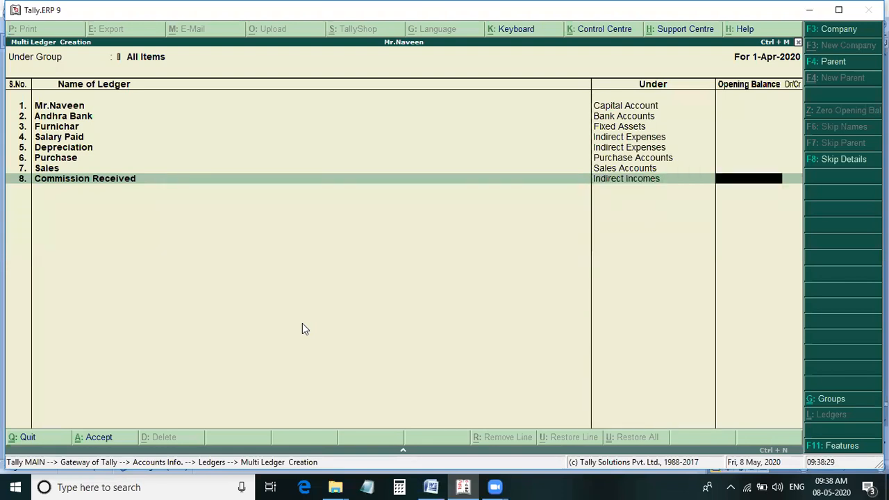
key("Return")
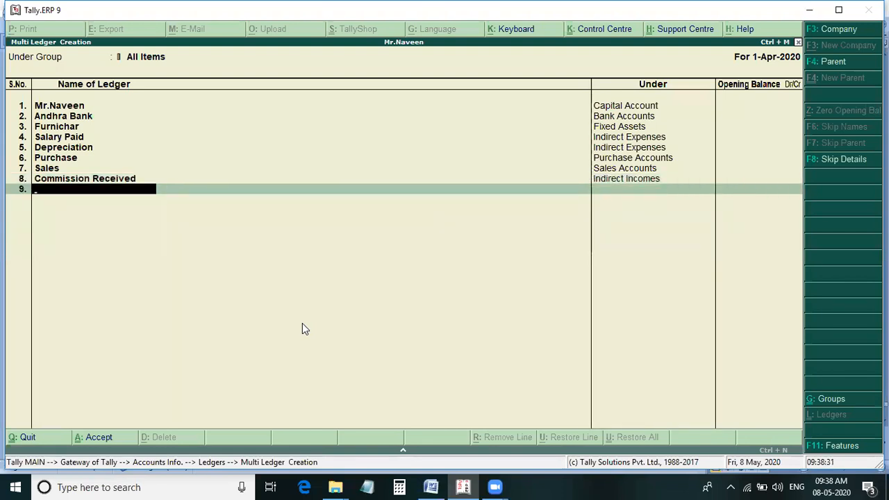
Check the end of Problem 1 in the Word notes, then save the ledgers in Tally and return to the Gateway of Tally.
key("alt+Tab")
scroll(303, 322, "down", 5)
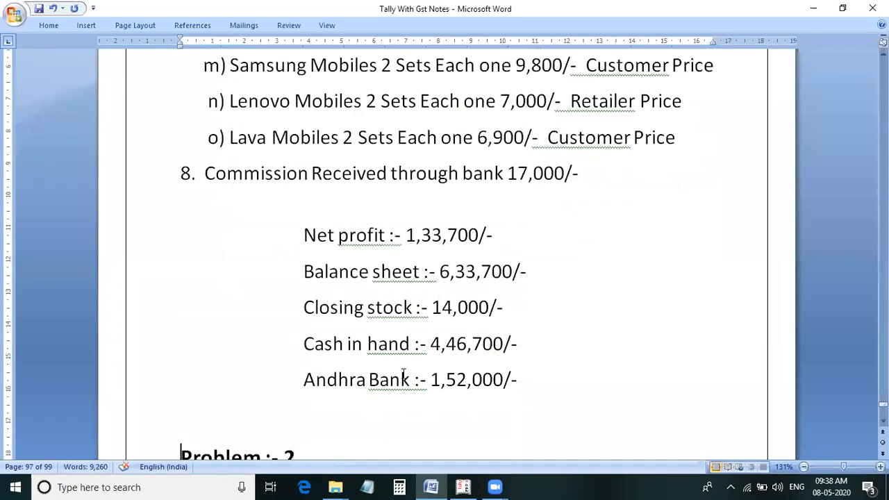
scroll(369, 367, "up", 2)
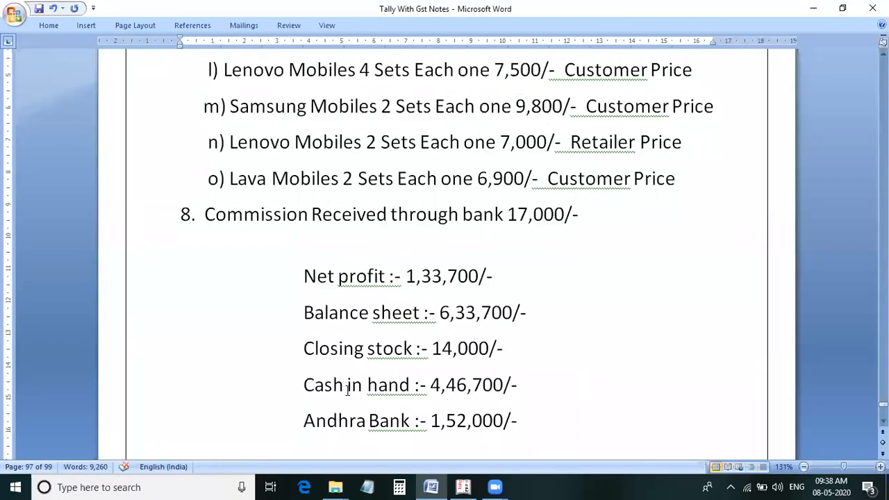
key("alt+Tab")
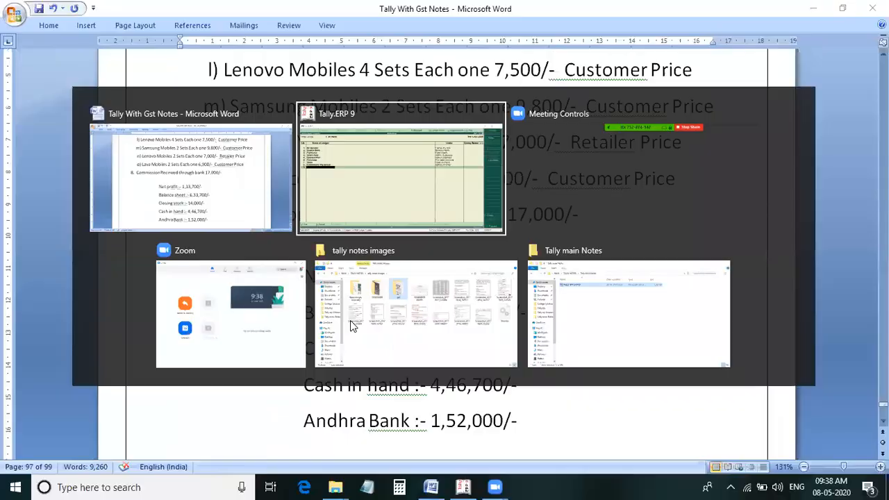
key("Return")
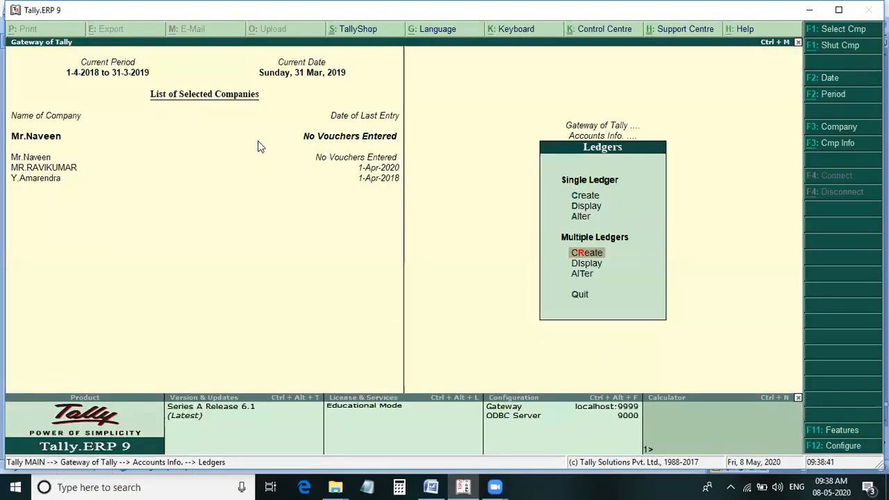
key("Escape")
key("Escape")
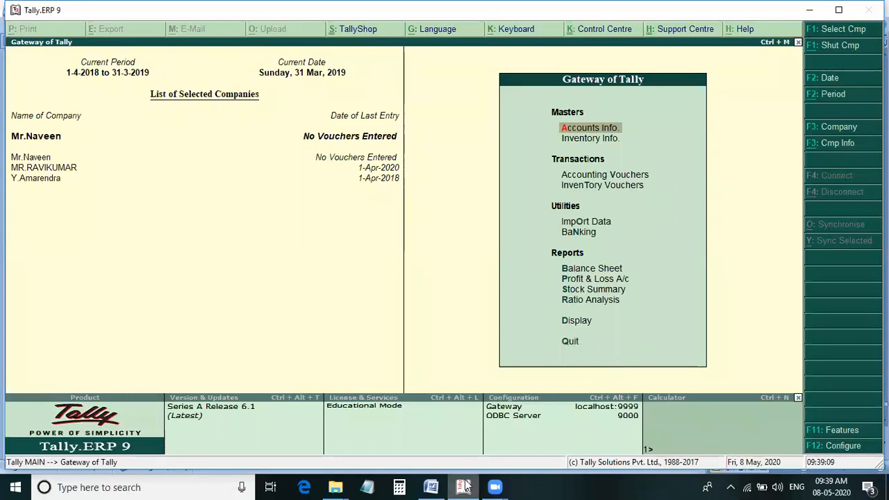
Switch to the Word notes and review Problem 1, from the opening entries through purchases and sales to the closing figures.
left_click(431, 487)
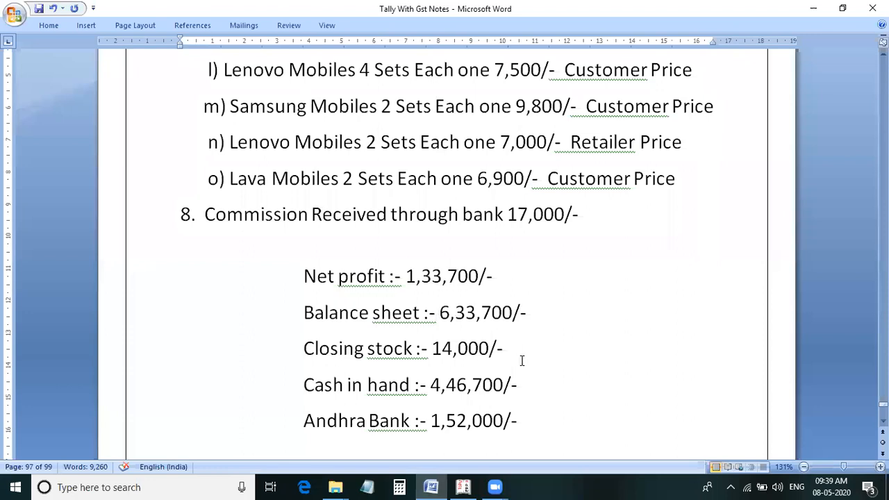
scroll(514, 323, "up", 2)
scroll(514, 323, "up", 4)
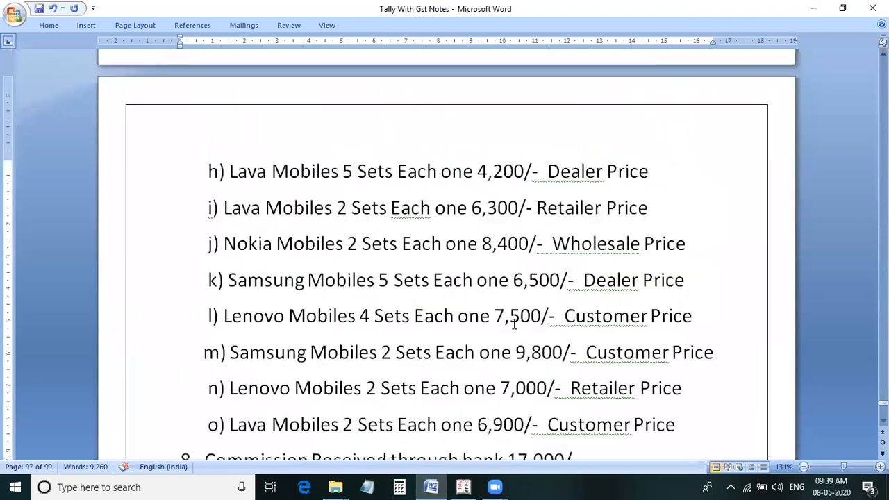
scroll(367, 312, "up", 1)
scroll(367, 312, "up", 1)
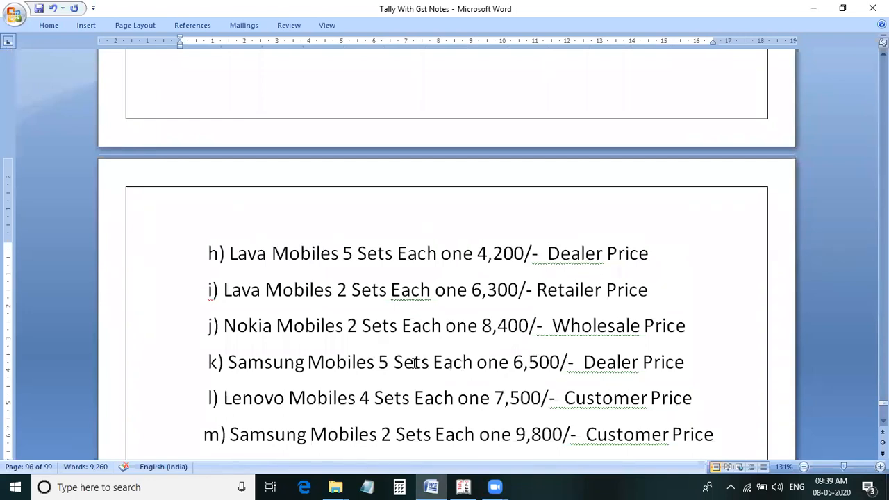
scroll(467, 362, "up", 8)
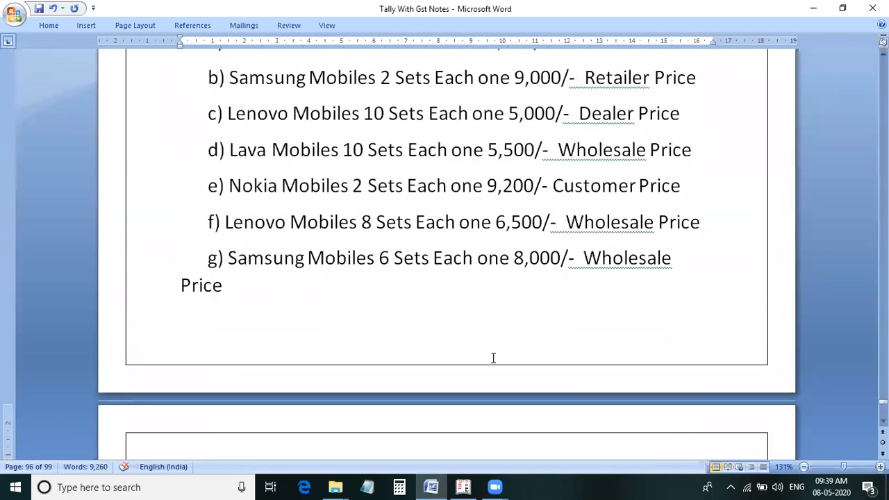
scroll(494, 358, "up", 3)
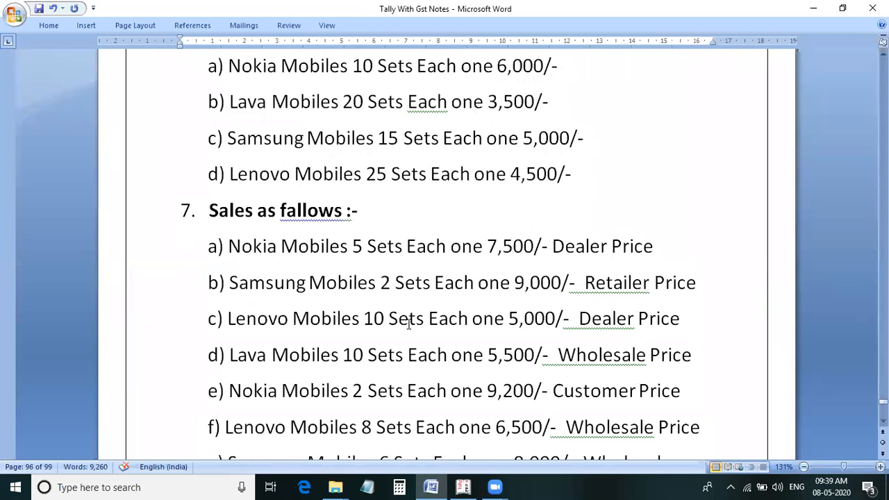
scroll(405, 325, "up", 5)
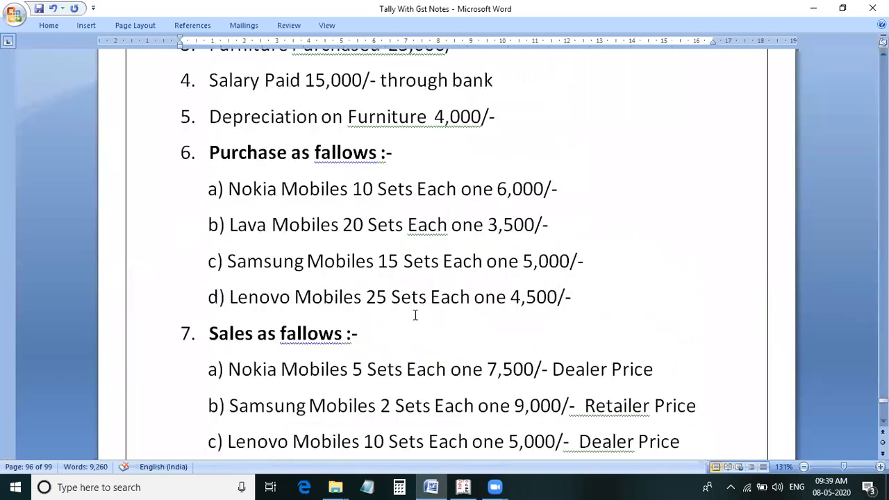
scroll(414, 314, "up", 2)
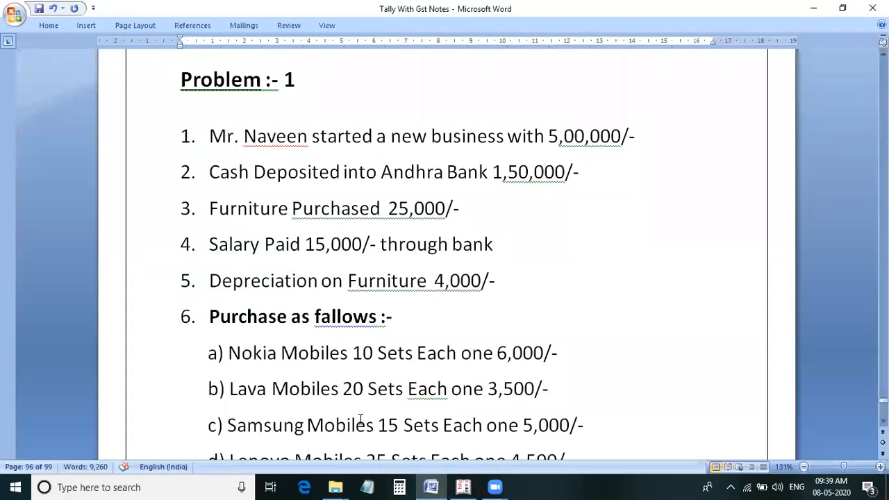
scroll(388, 415, "down", 2)
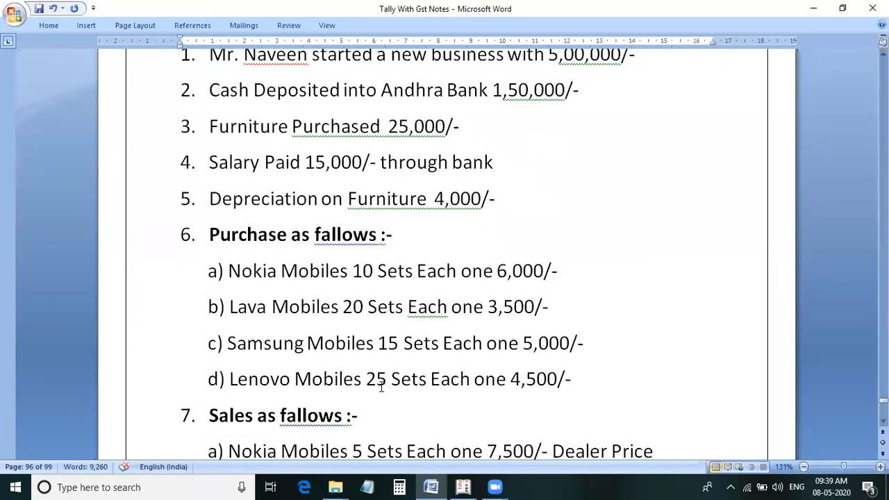
scroll(381, 387, "down", 9)
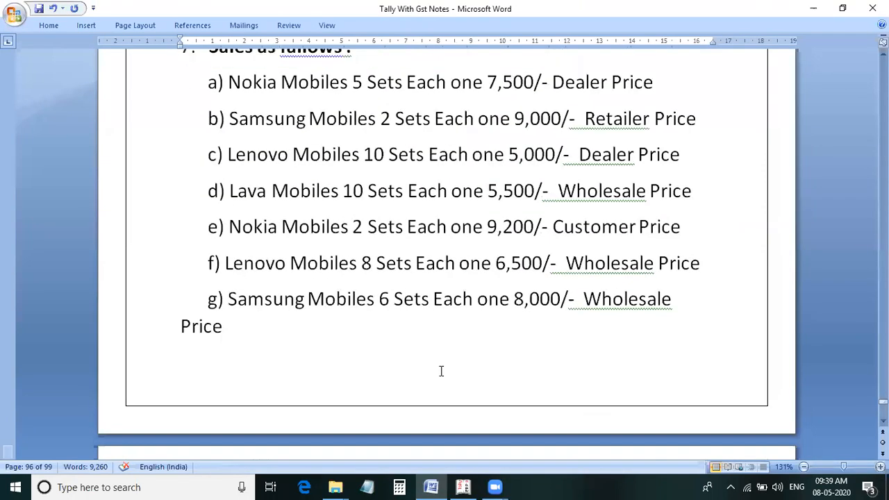
scroll(442, 371, "down", 3)
scroll(442, 374, "down", 9)
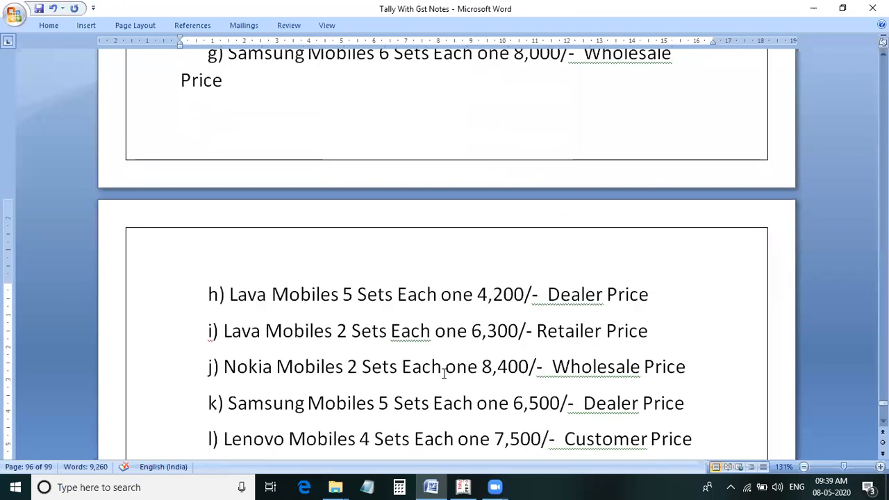
scroll(444, 375, "down", 5)
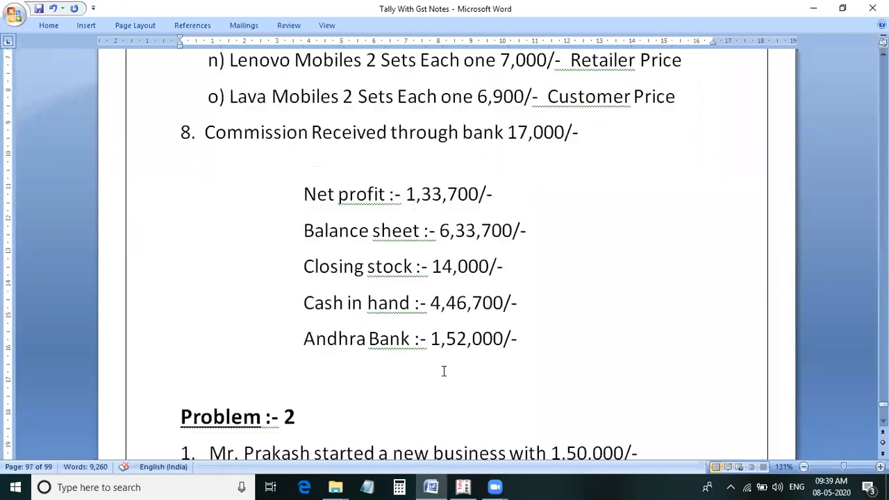
scroll(443, 373, "up", 2)
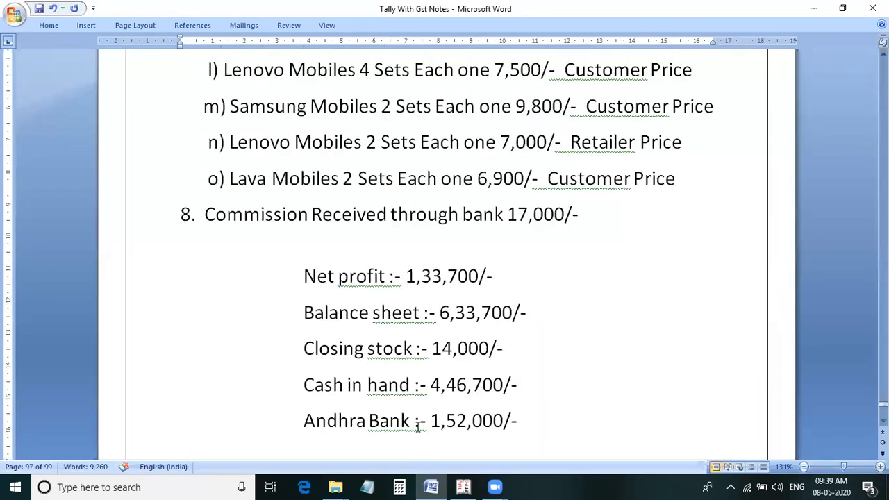
Switch to Tally and enable the use of multiple price levels in the company's inventory features.
left_click(466, 487)
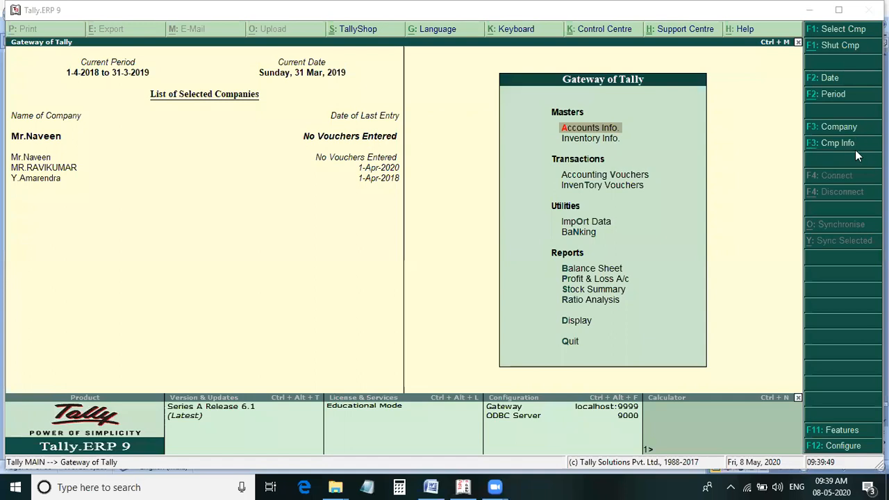
left_click(834, 434)
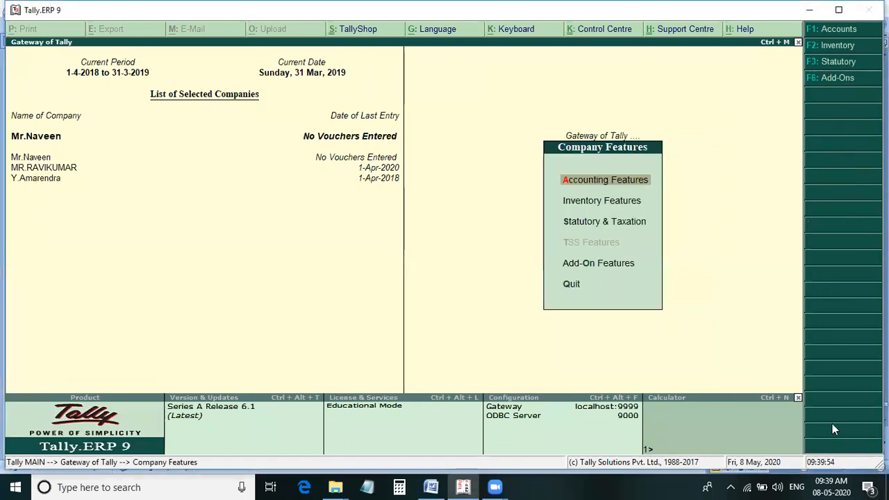
left_click(836, 44)
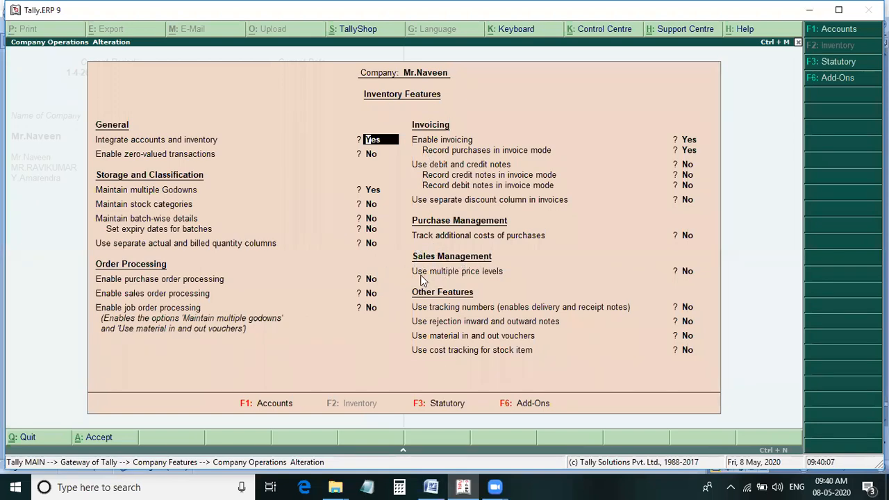
left_click(691, 272)
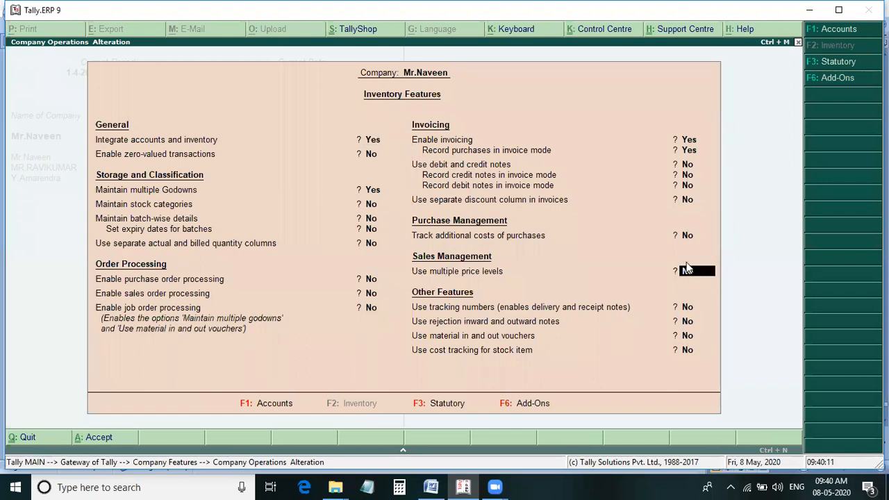
type("y")
key("Return")
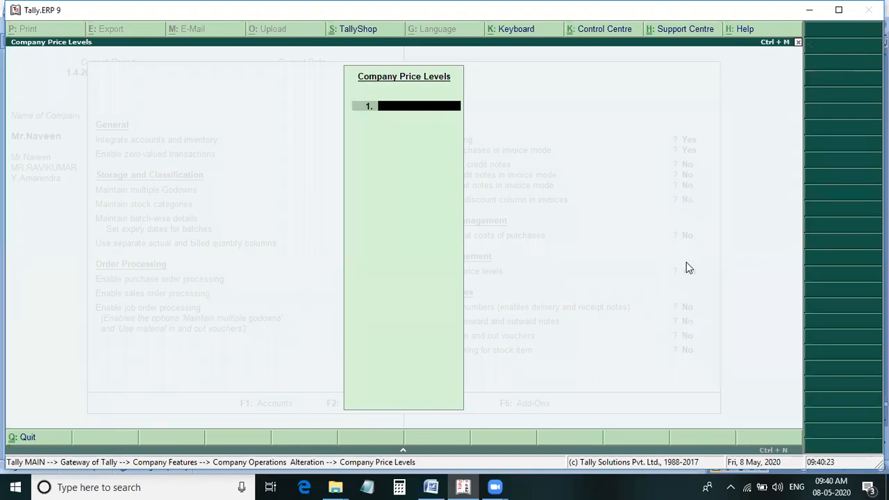
Enter Dealer Price and Wholesale Price as the first two company price levels.
type("Dealer Proi")
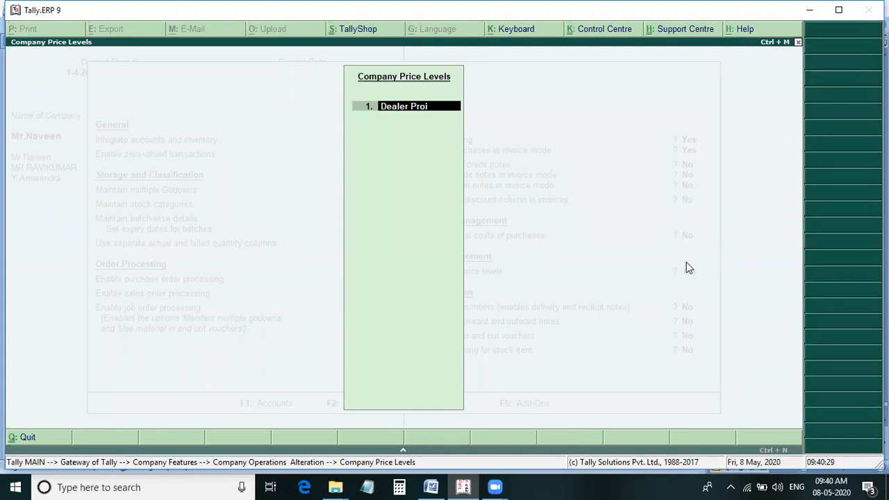
key("BackSpace")
type("ice")
key("Return")
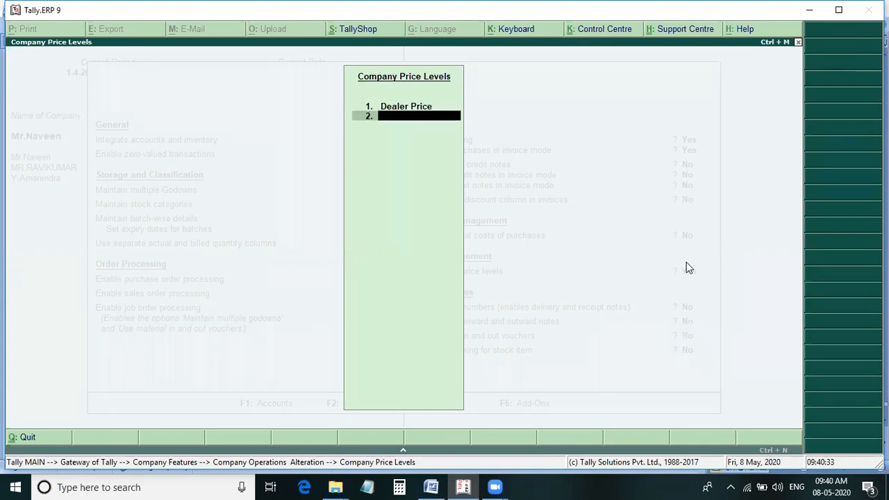
type("Wholesale Price")
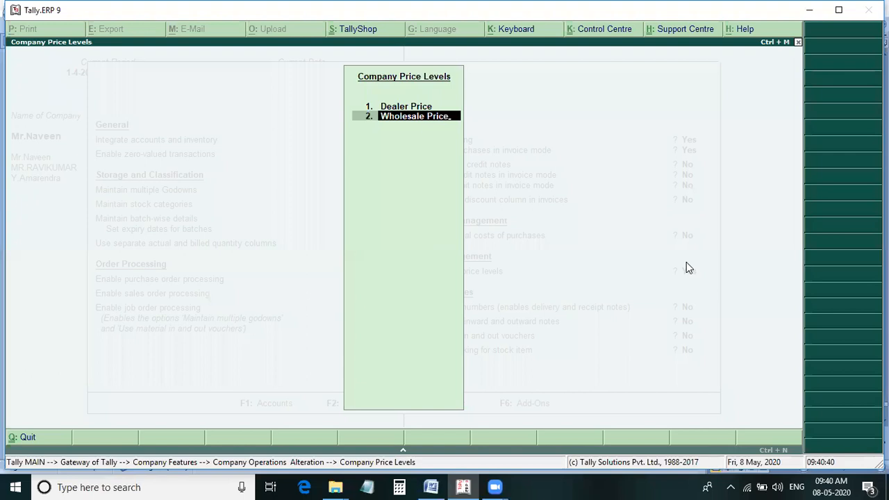
key("Return")
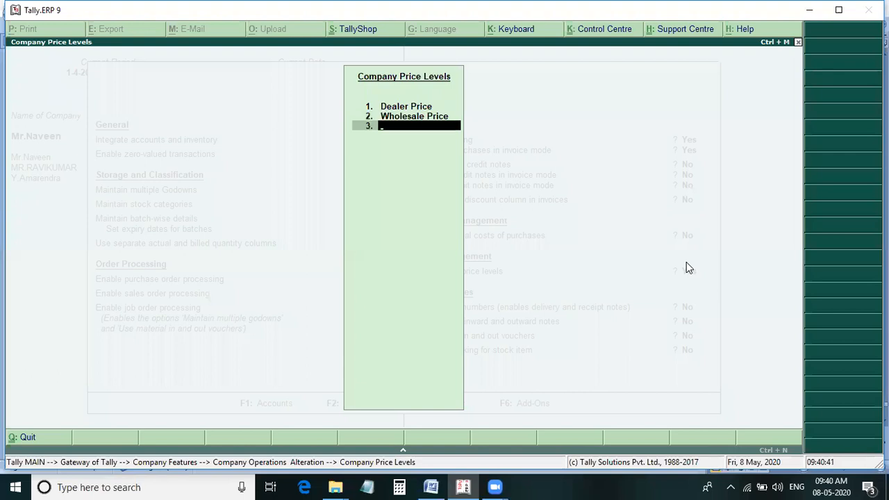
Add Retailer Price and Customer Price as the third and fourth price levels, and finish the price level list.
type("Retailer Price")
key("Return")
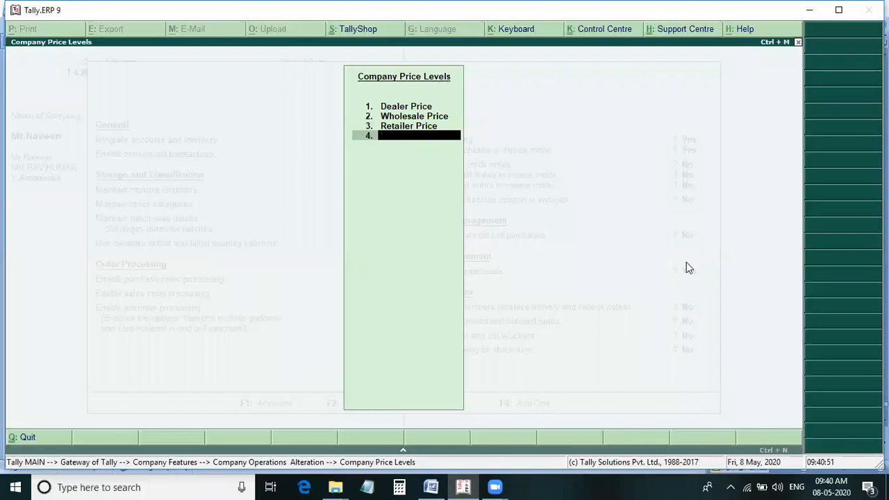
type("Customer")
key("Return")
key("Up")
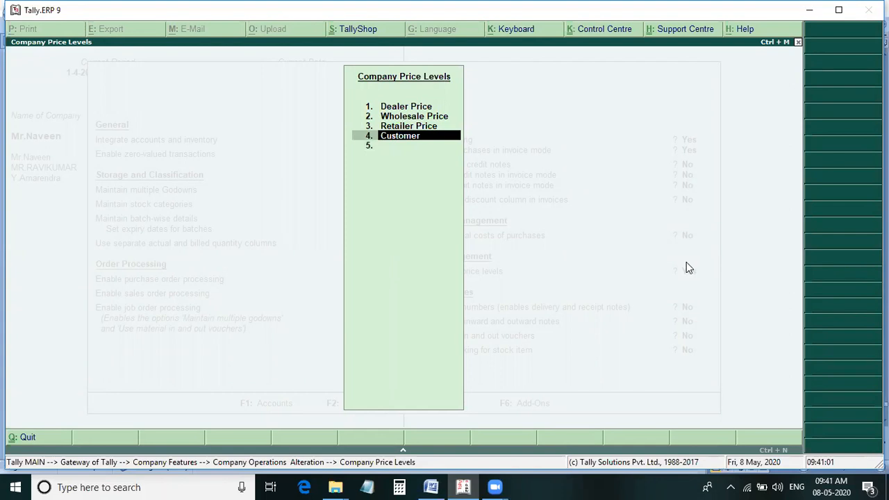
type("Price")
key("Return")
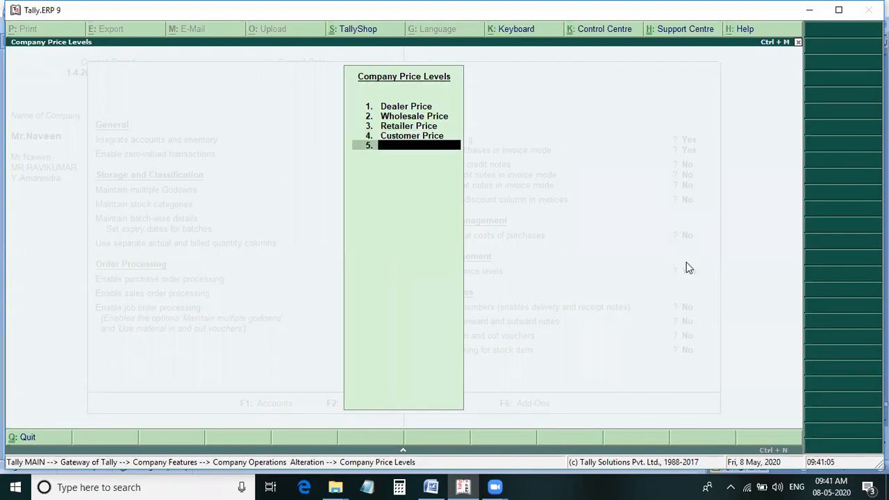
key("Return")
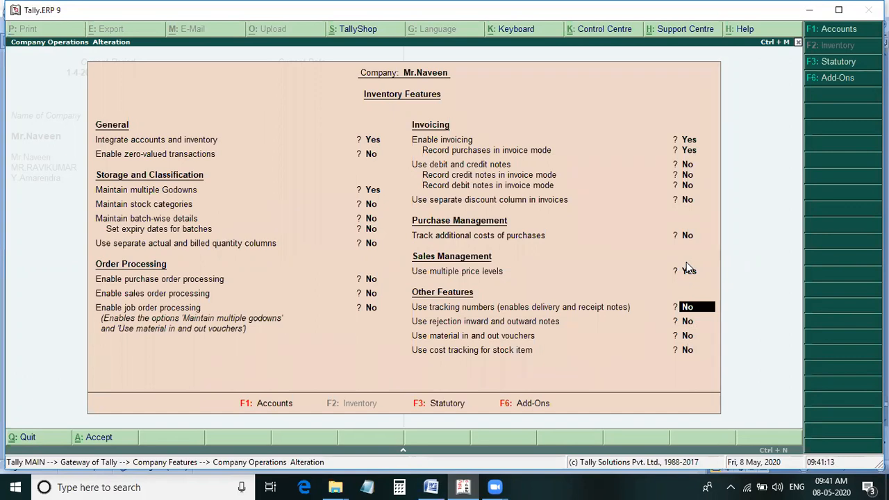
Keep the remaining inventory features as they are, save the settings and return to the Gateway of Tally.
key("Return")
key("Return")
key("Return")
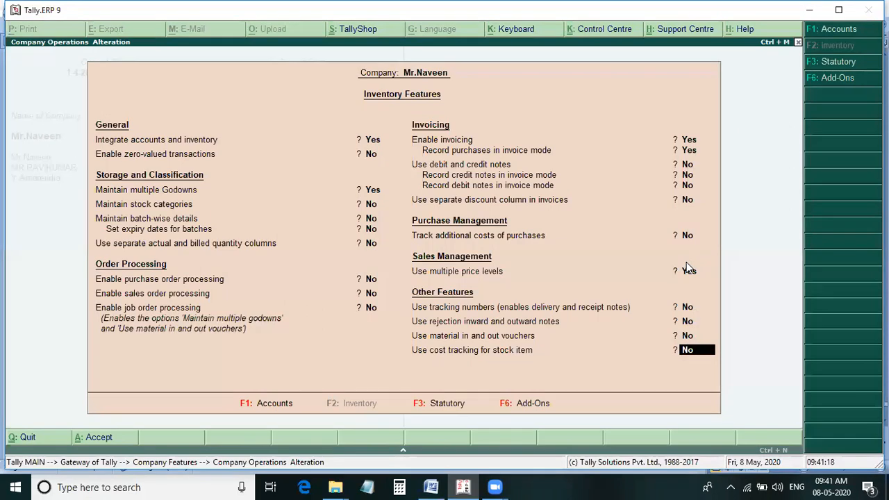
key("Return")
key("Return")
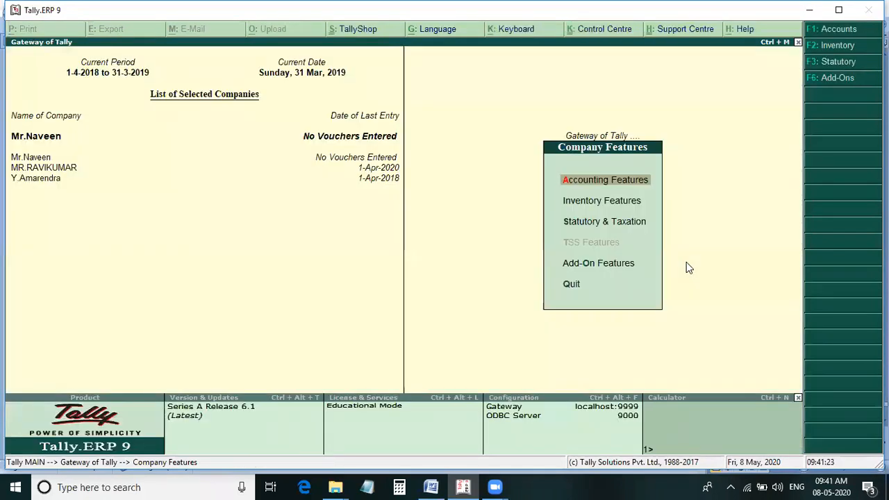
key("Escape")
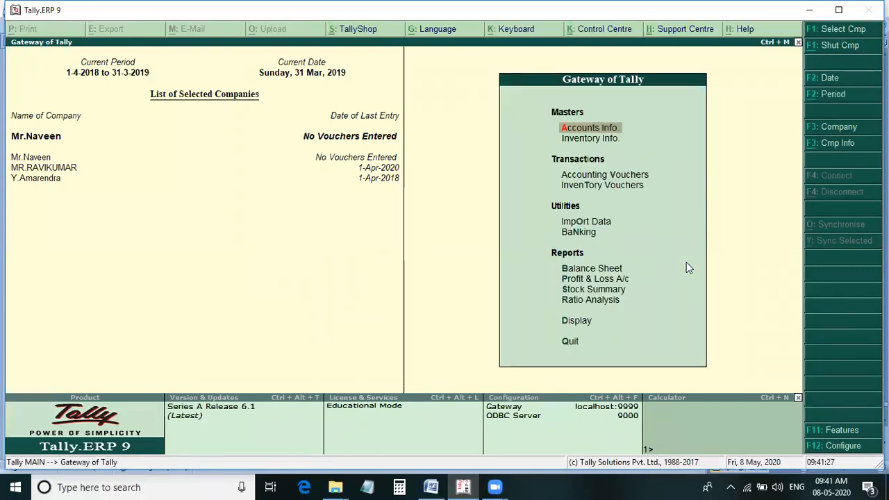
Change the company's current period to run from 1-4-2020 to 1-4-2020.
key("F2")
type("1-4-")
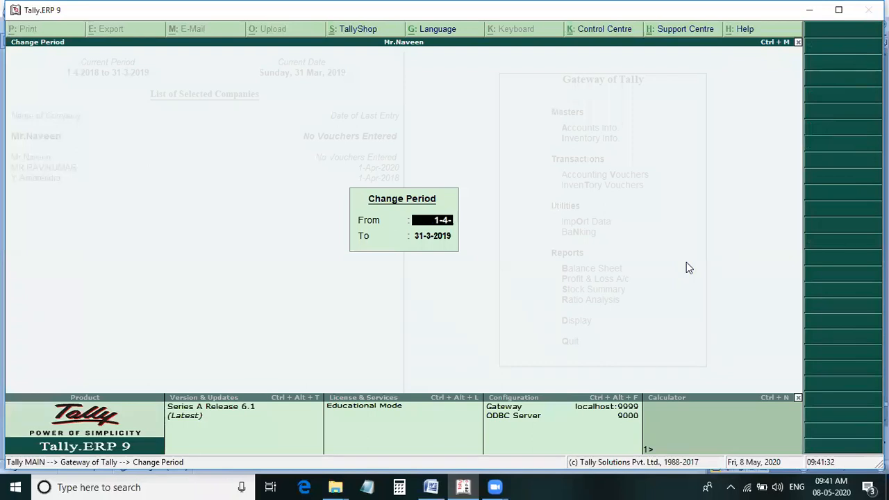
type("2020")
key("Return")
type("1-4-")
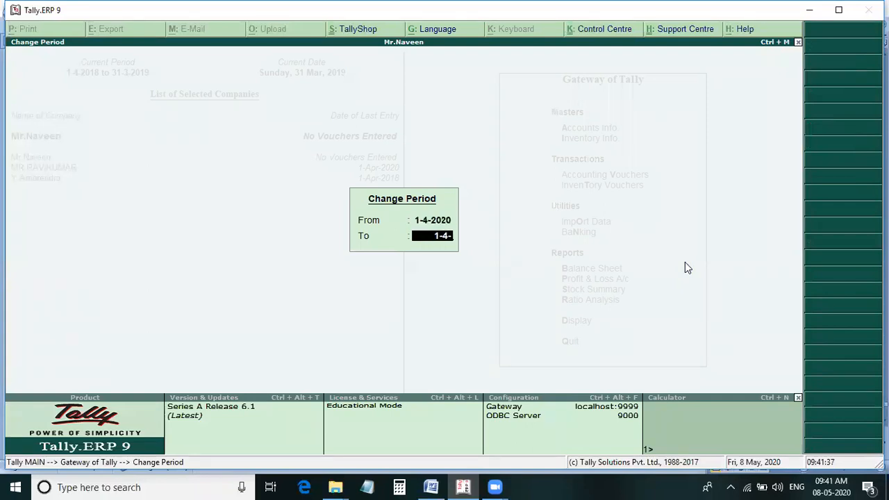
type("2020")
key("BackSpace")
key("BackSpace")
type("0")
key("Return")
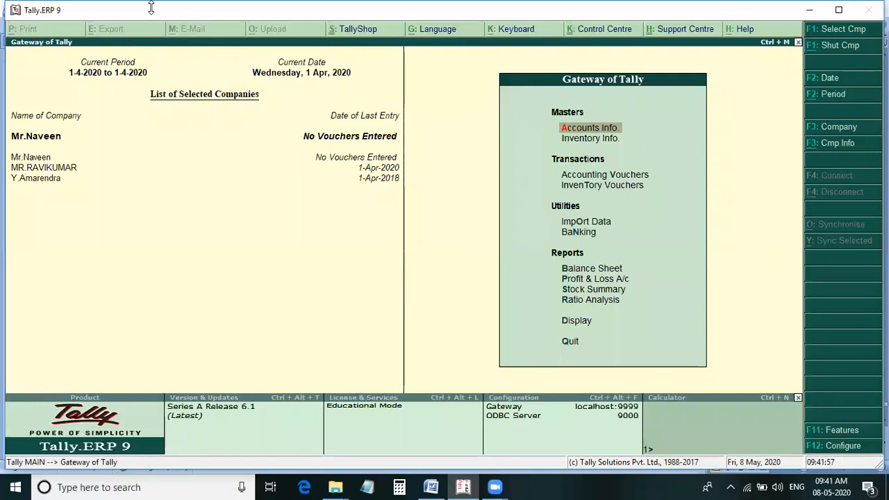
Start a receipt voucher with Cash as the account and the owner's ledger as the particulars.
key("Down")
key("Down")
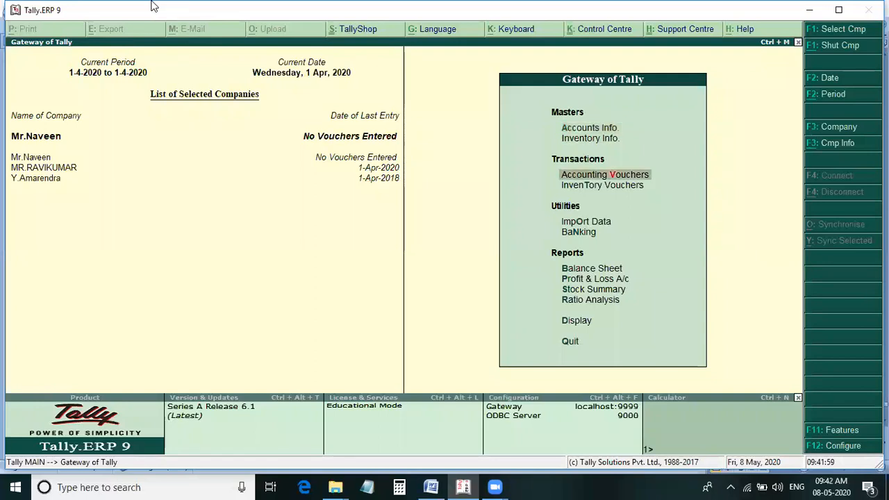
key("Return")
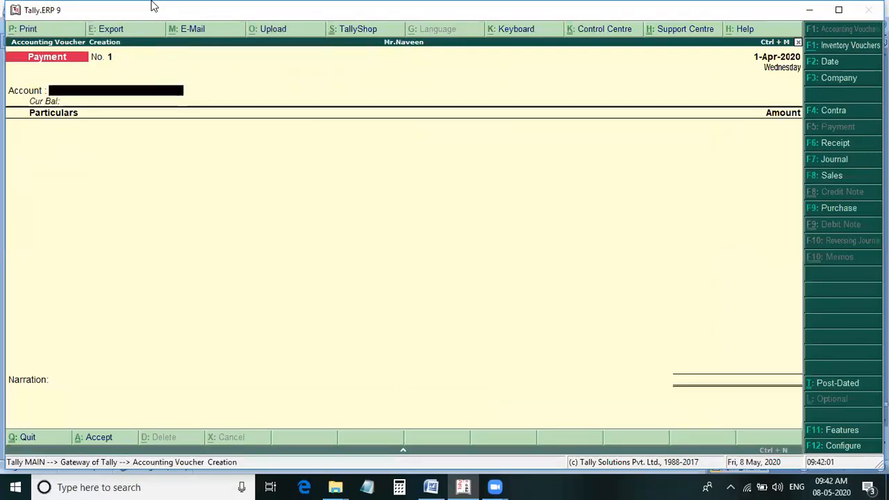
key("F6")
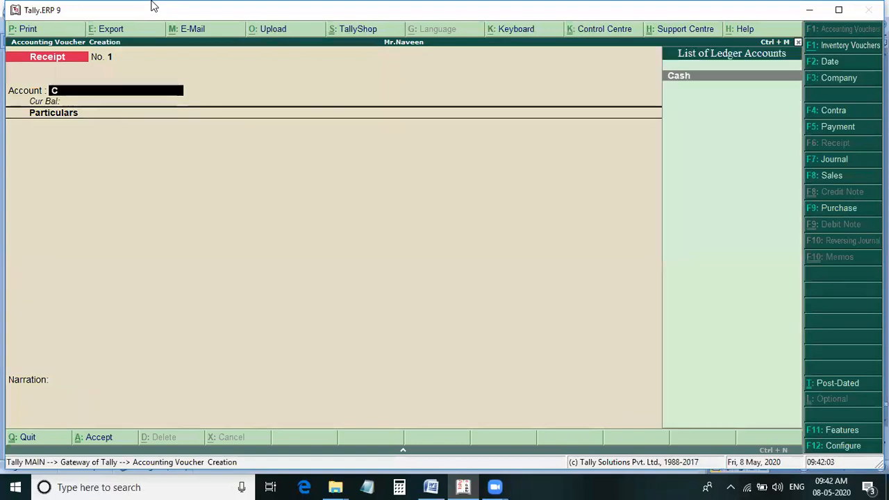
key("Return")
type("Mr.")
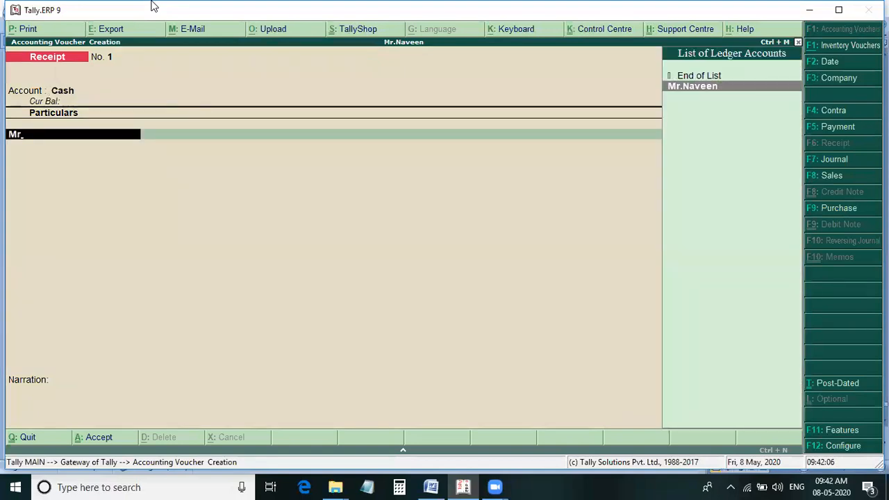
key("Return")
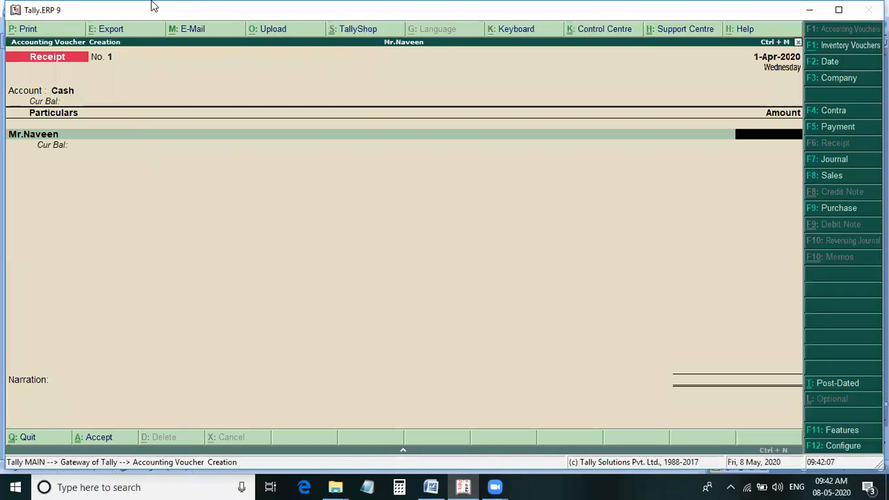
Look up the business start-up amount in the Word notes, enter 5,00,000 in the receipt and accept it without narration.
key("alt+Tab")
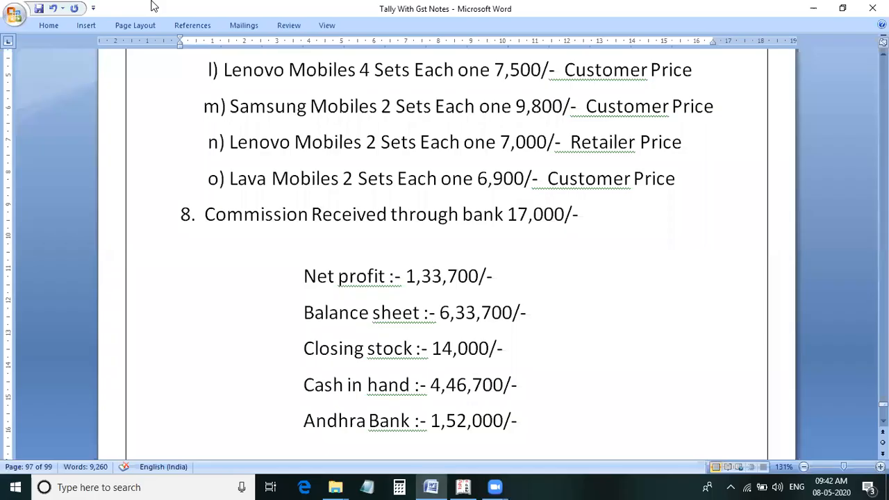
scroll(262, 193, "up", 10)
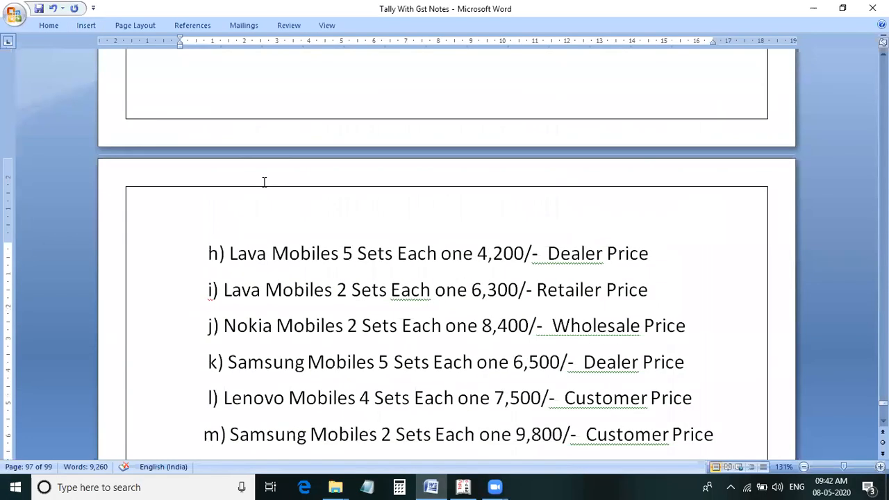
scroll(257, 179, "up", 8)
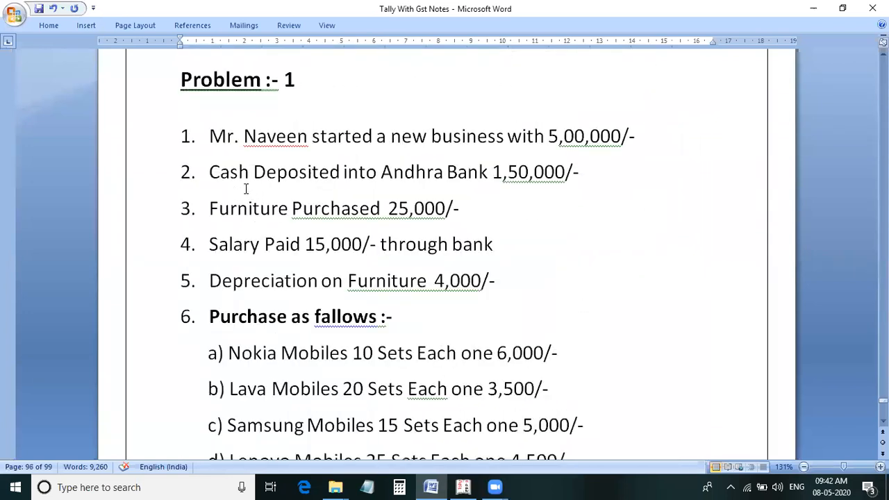
key("alt+Tab")
type("00")
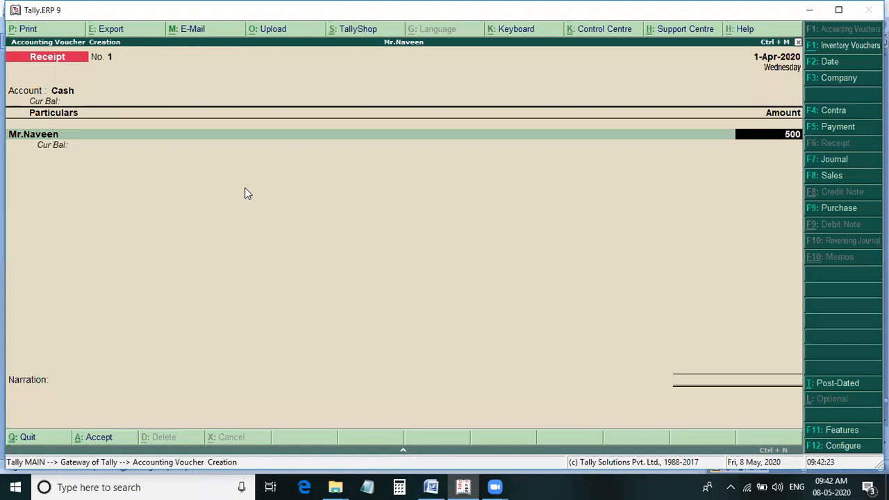
type("000")
key("Return")
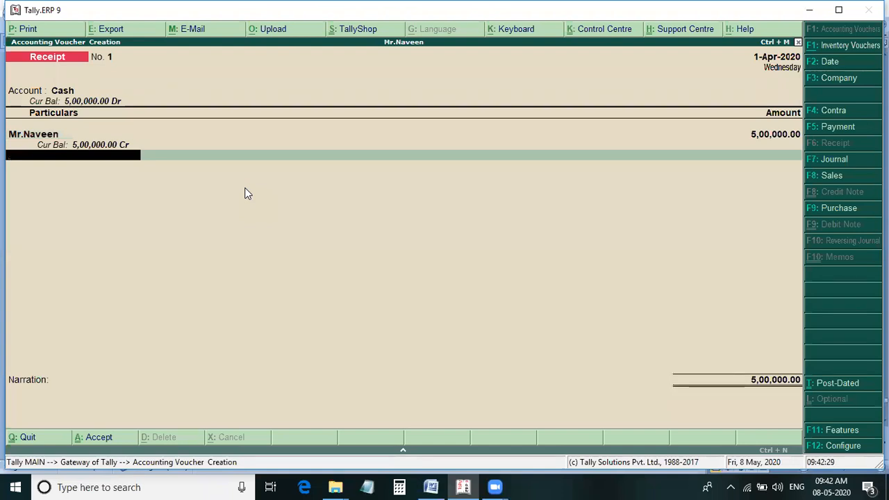
key("Return")
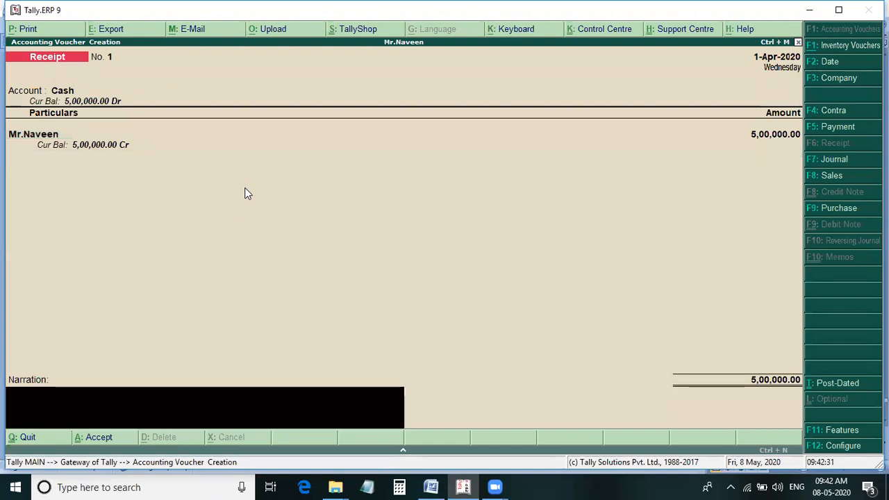
key("Return")
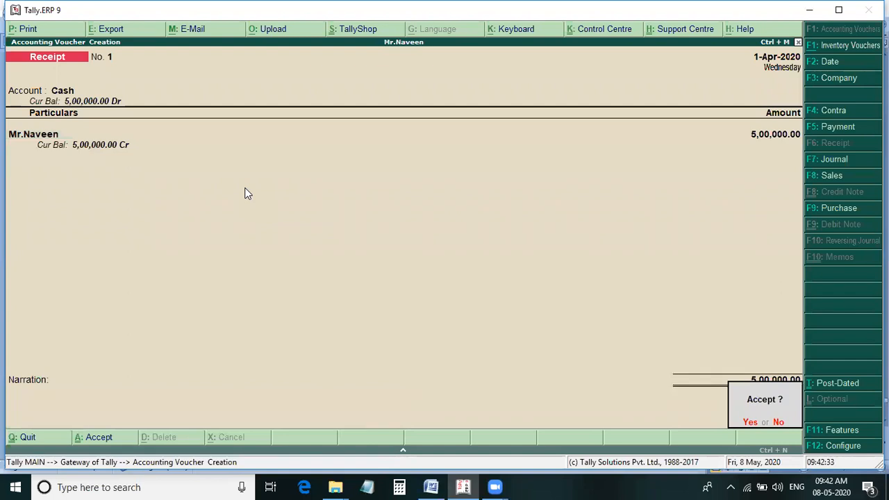
key("Return")
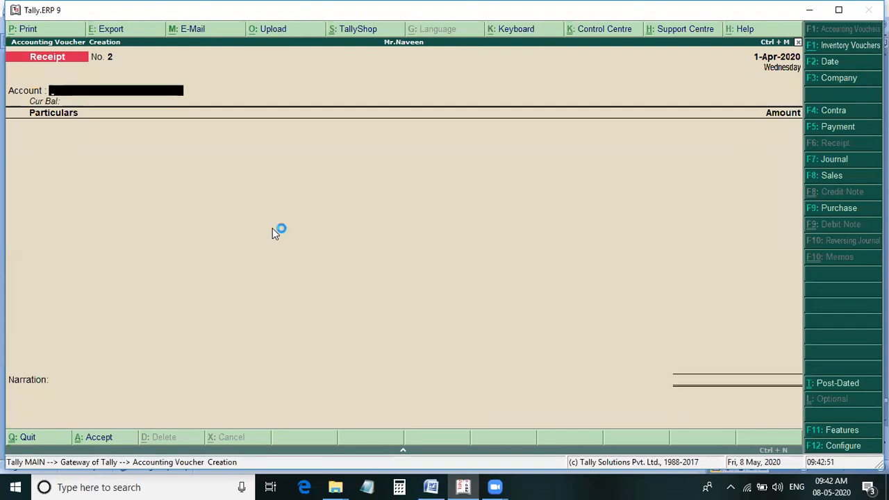
Check the bank deposit in the Word notes and enter a contra voucher for Andhra Bank from Cash for 1,50,000.
key("alt+Tab")
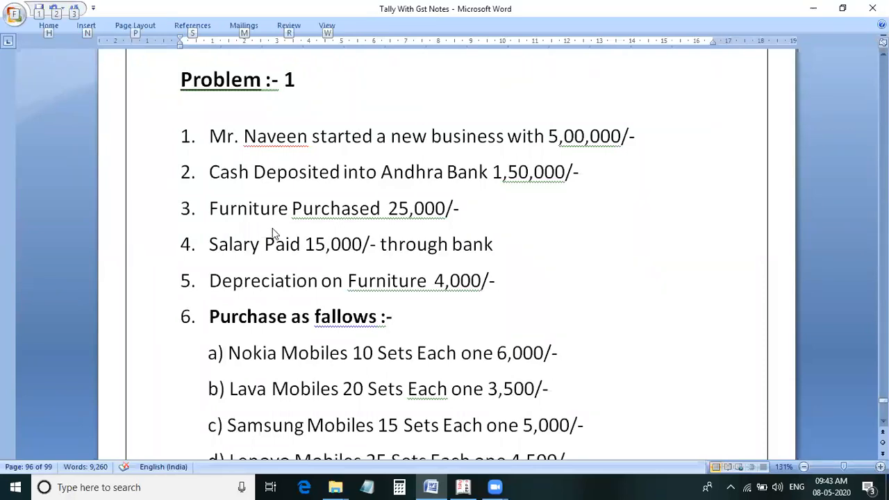
key("alt+Tab")
key("F4")
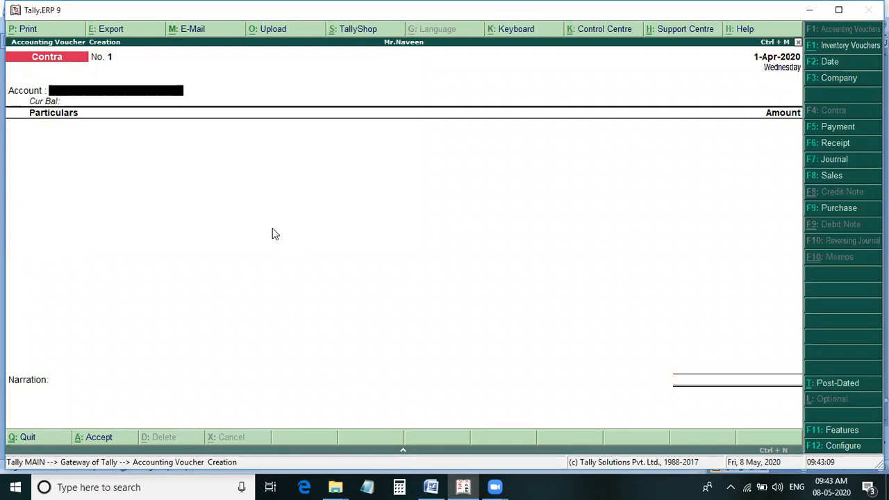
type("S")
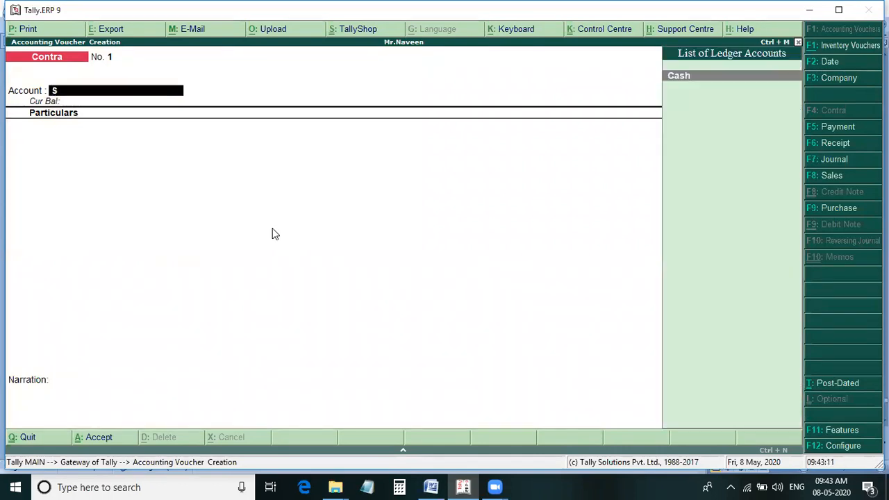
key("BackSpace")
type("A")
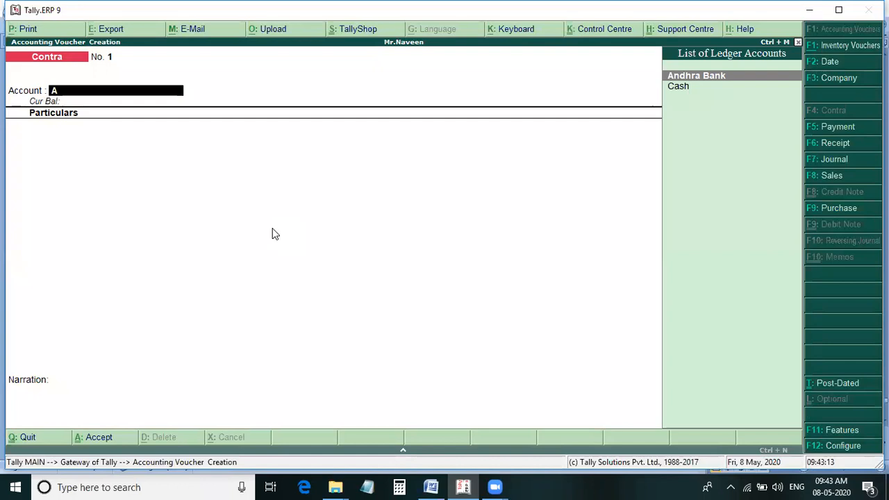
key("Return")
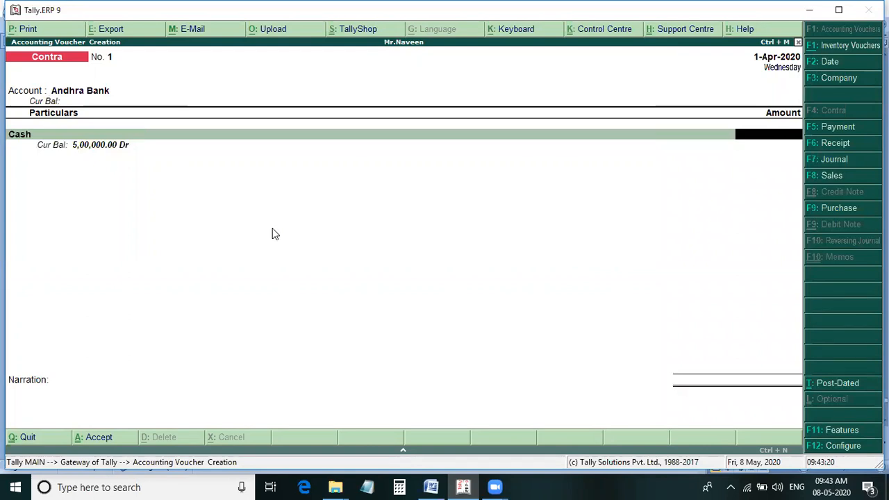
type("150000")
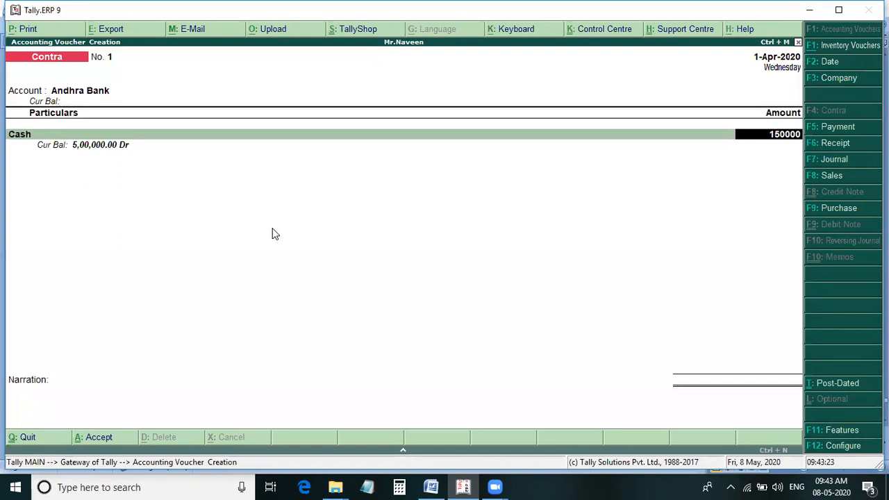
key("Return")
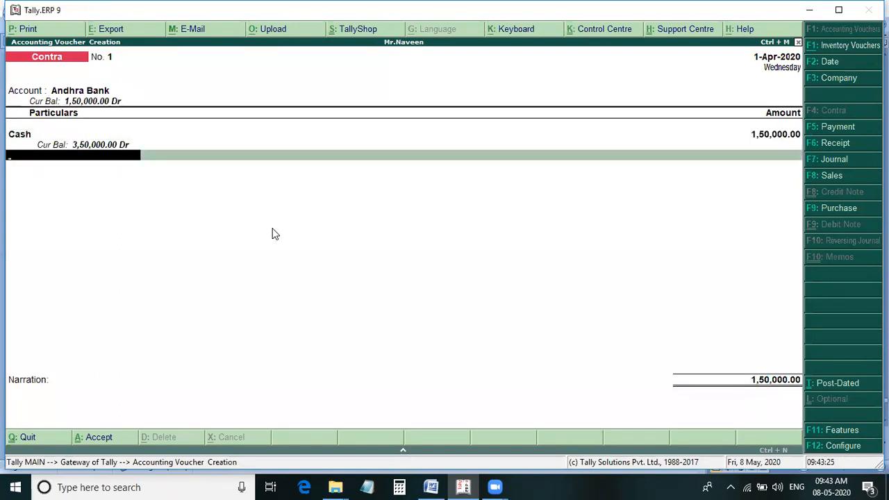
Record the deposit's cash denominations as 75 notes of 2000, leave the bank name blank, and accept the contra voucher.
key("Return")
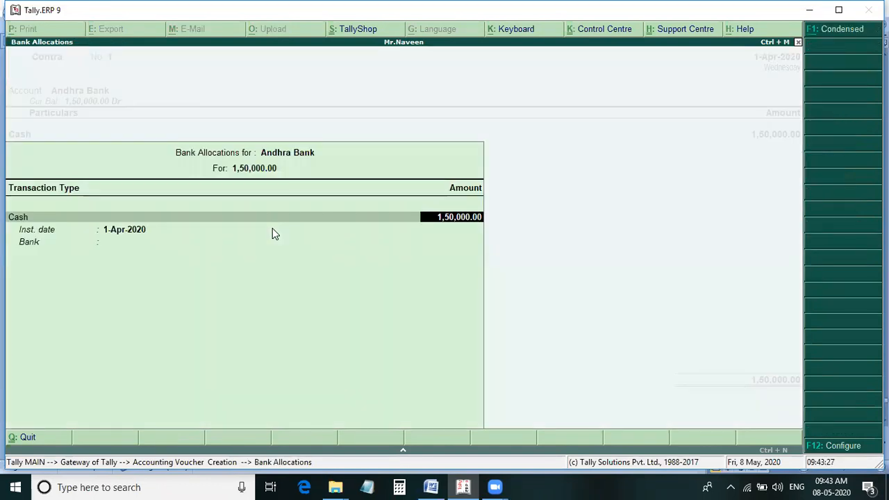
key("Return")
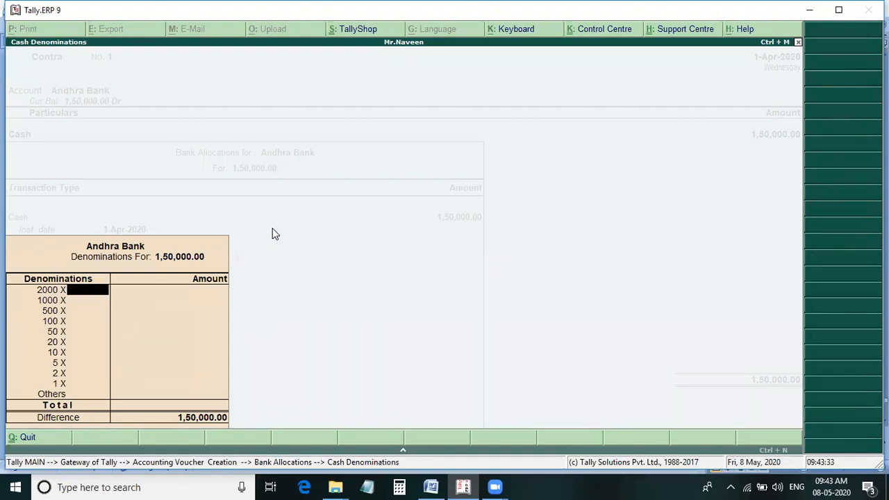
type("50")
key("BackSpace")
key("BackSpace")
type("75")
key("Return")
key("Return")
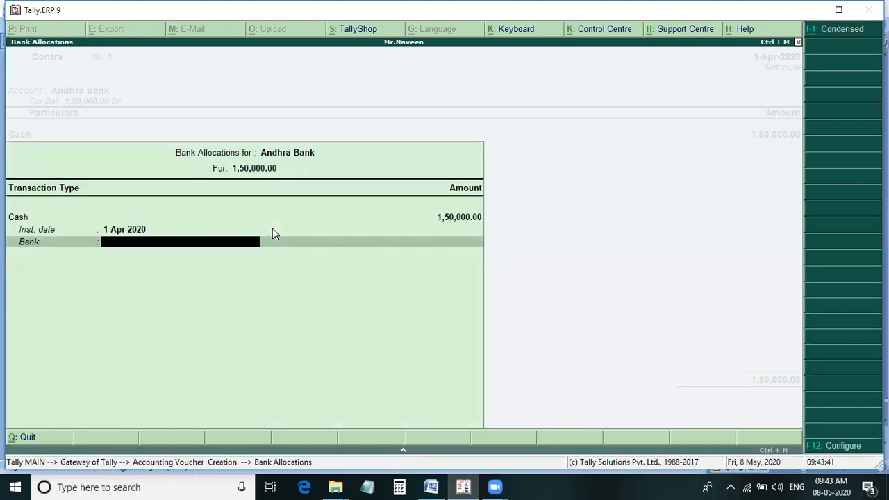
key("Return")
key("Return")
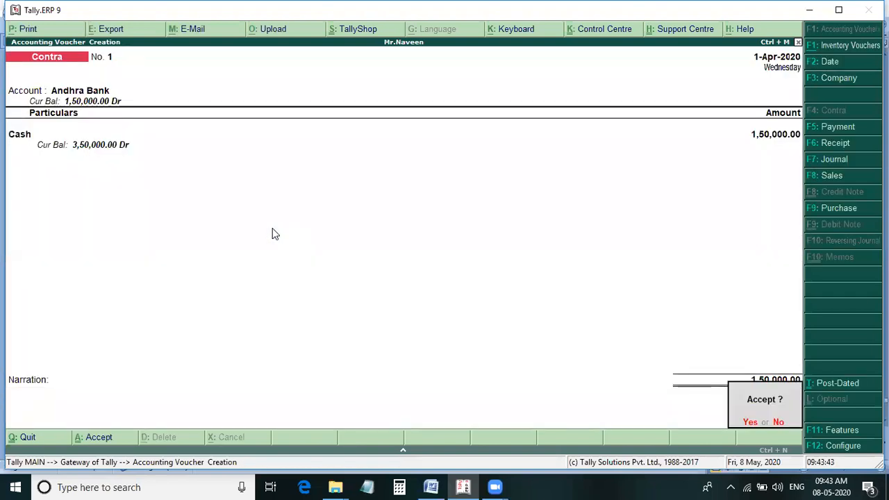
key("Return")
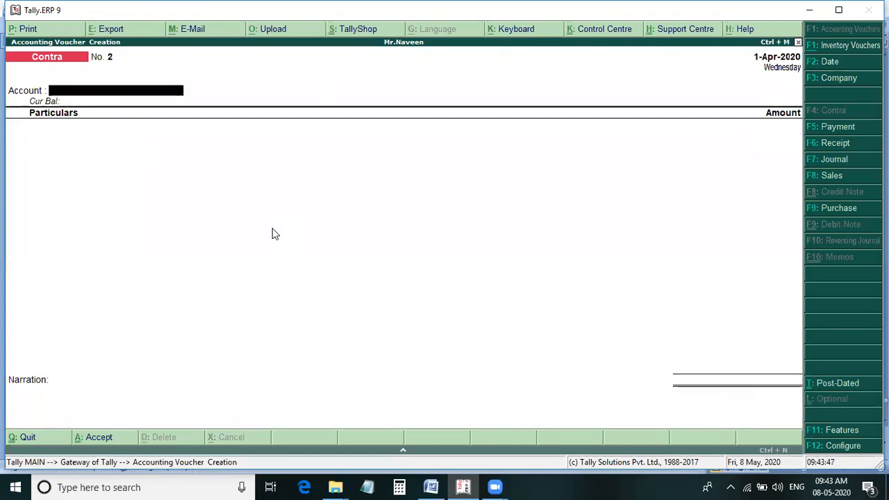
Mark the furniture purchase in the Word notes, and start a payment voucher from Cash with Furnichar as the particulars.
key("alt+Tab")
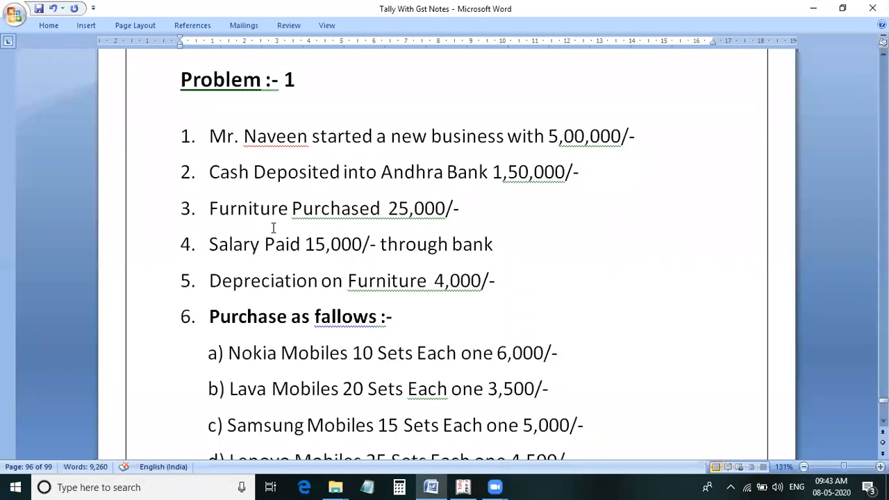
left_click_drag(257, 220, 477, 213)
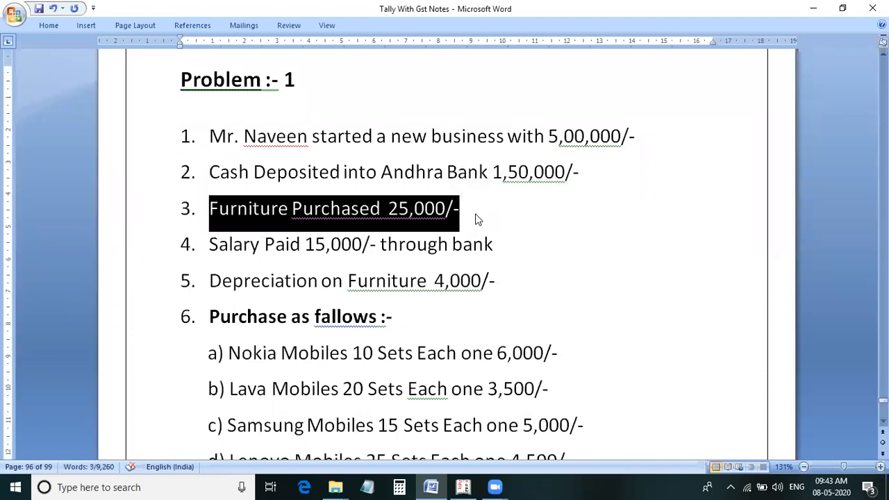
key("alt+Tab")
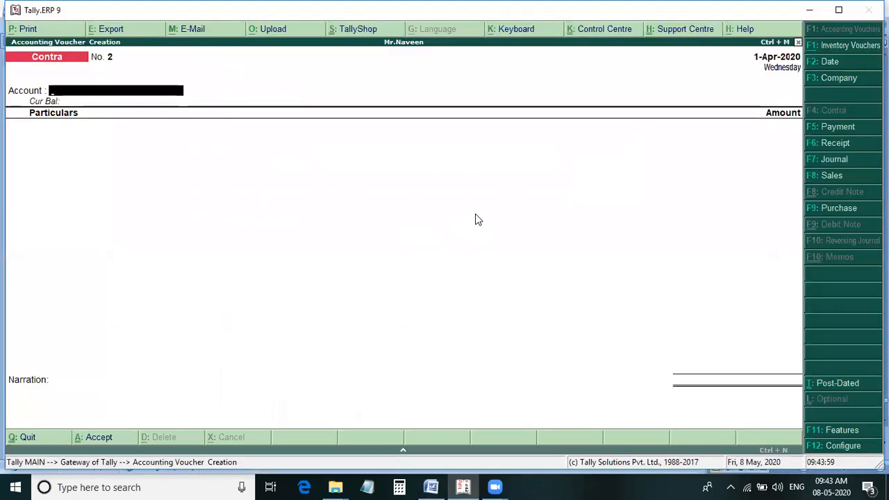
key("F5")
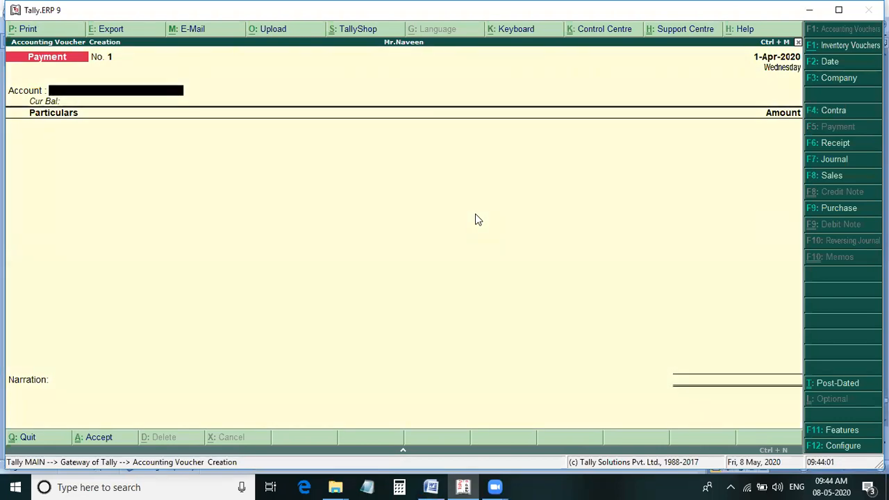
key("Return")
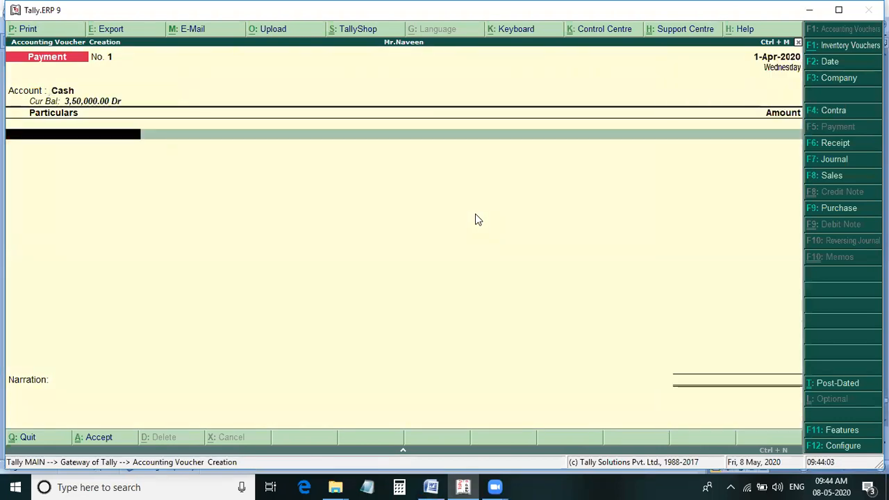
type("F")
key("Return")
Enter 25,000 as the Furnichar amount and accept the payment voucher without narration.
type("25,0")
type("000")
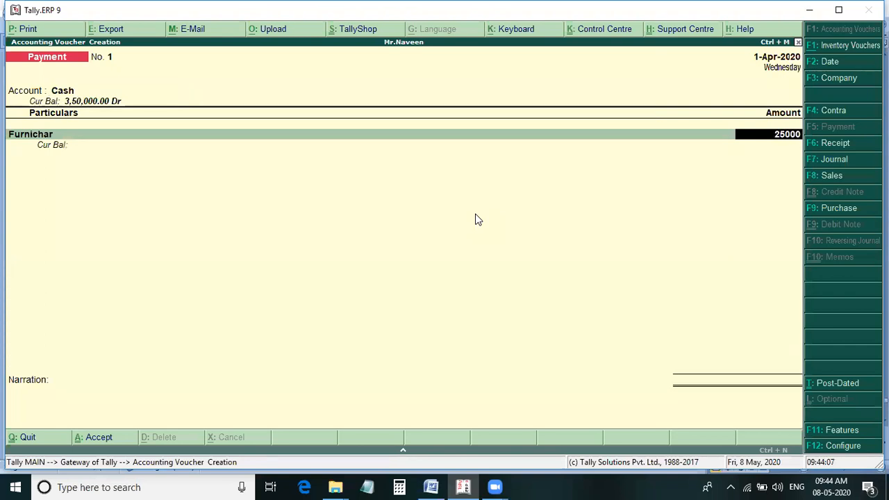
key("Return")
key("Return")
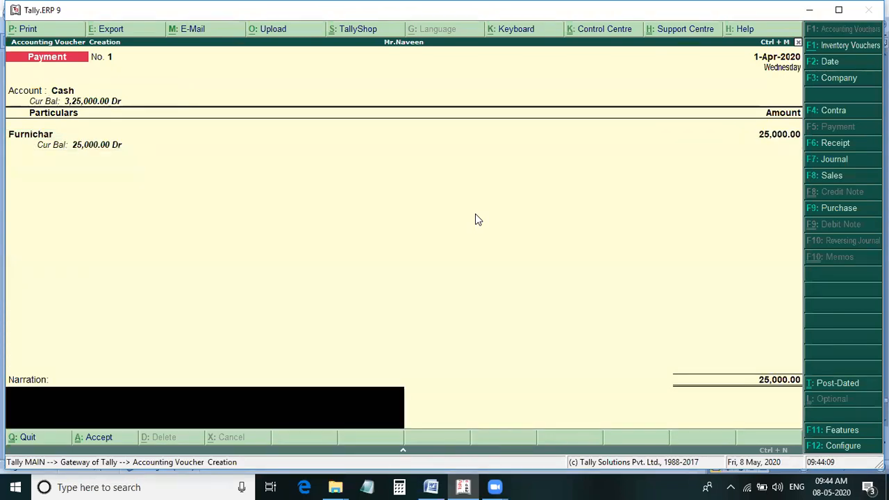
key("Return")
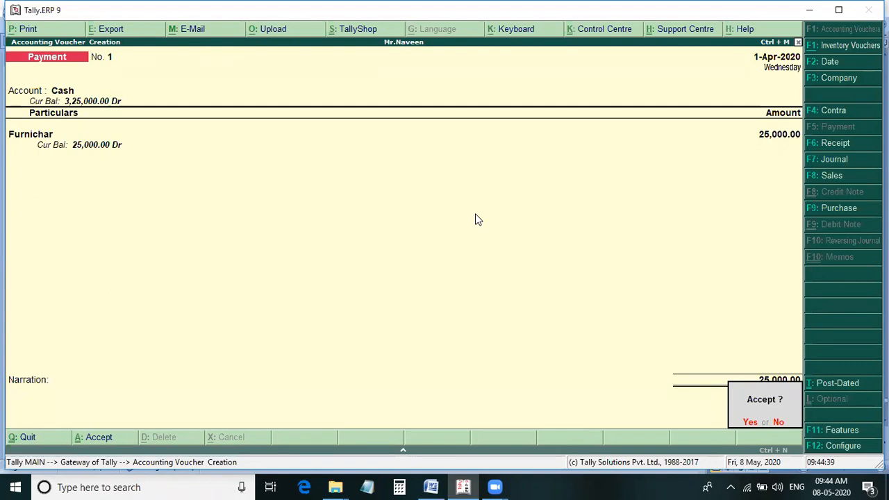
key("Return")
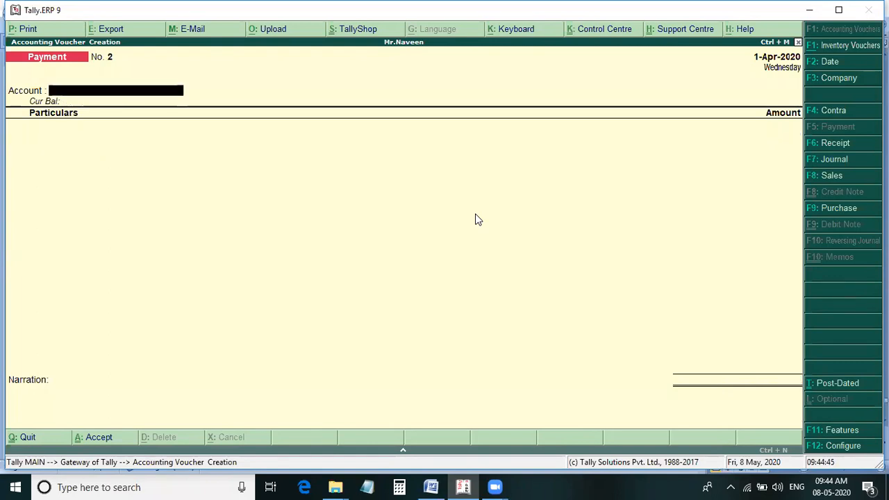
Check the salary entry in the Word notes, and start a payment voucher from Andhra Bank with Salary Paid as the particulars.
key("alt+Tab")
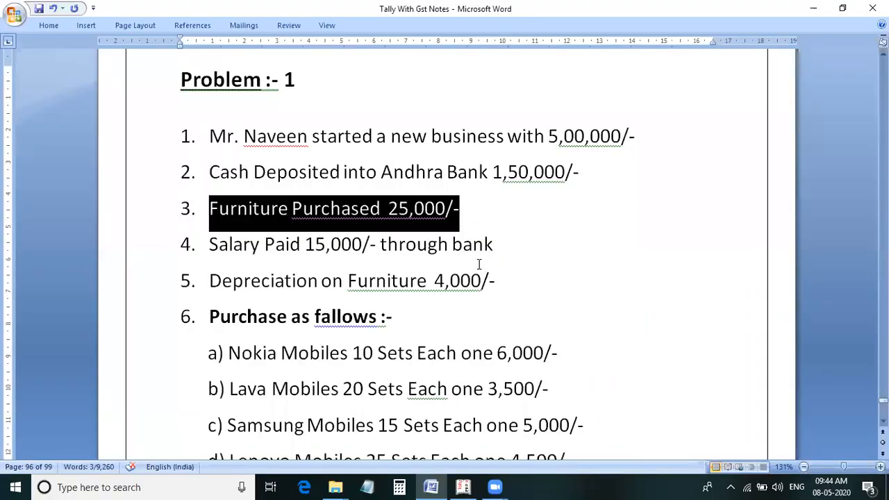
left_click(206, 252)
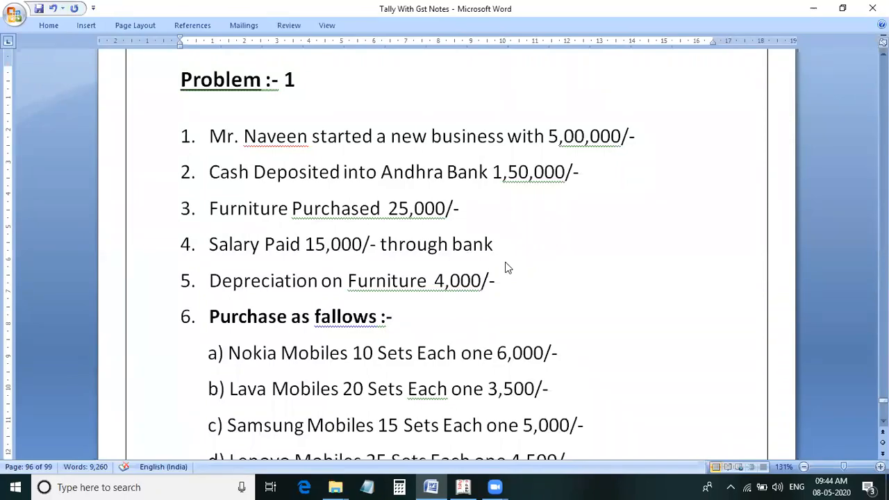
key("alt+Tab")
type("a")
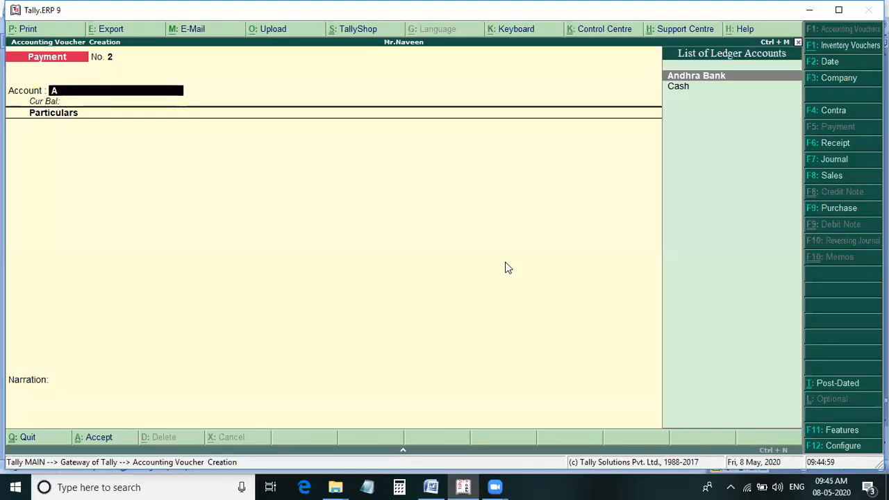
key("Return")
type("Salary Paid")
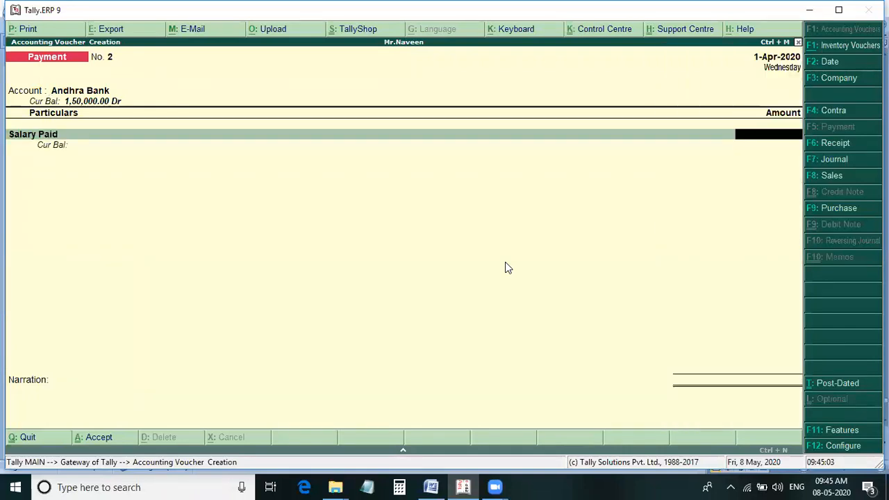
Enter 15,000 as the Salary Paid amount and accept the payment voucher as a cheque dated 1-Apr-2020 with no instrument number.
key("alt+Tab")
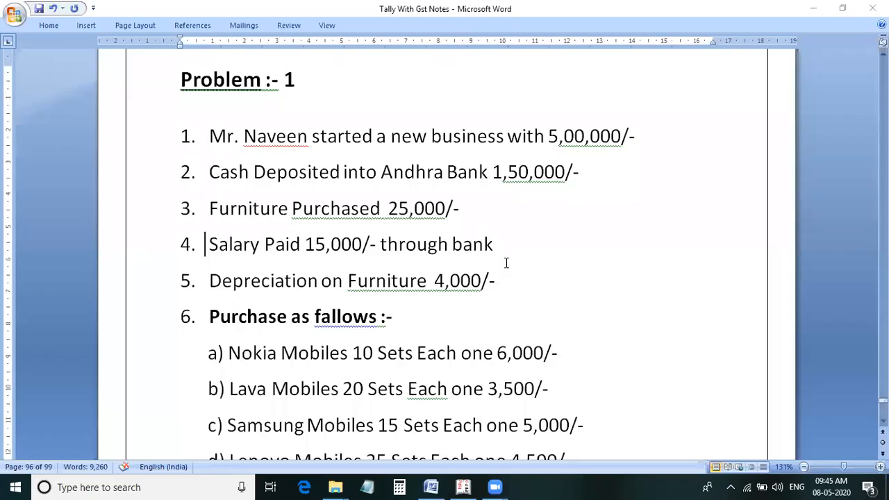
key("alt+Tab")
type("15000")
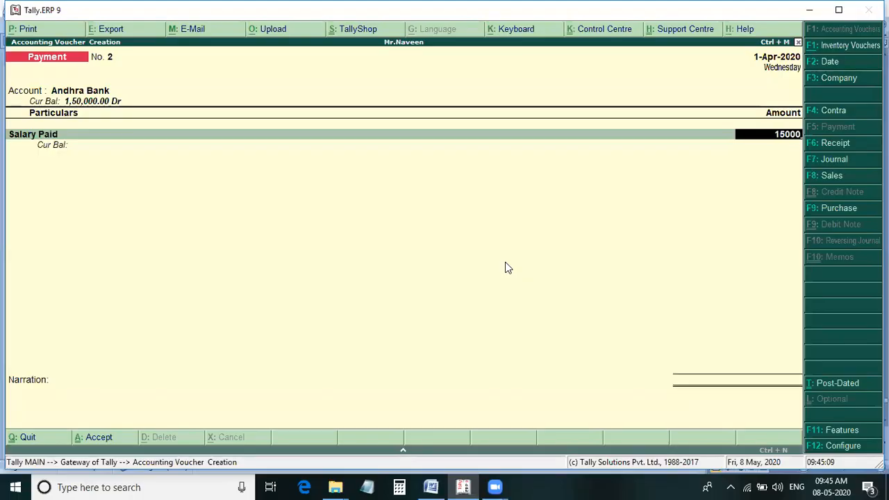
key("Return")
key("Return")
key("Return")
key("Return")
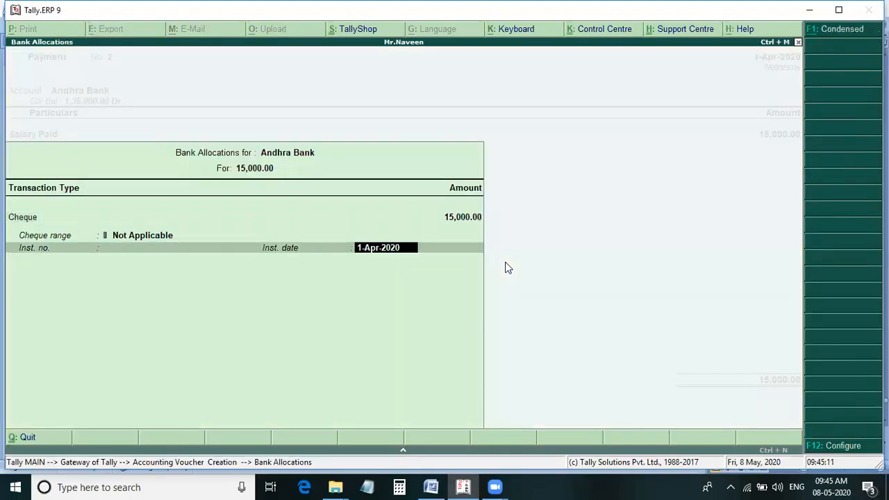
key("Return")
key("Return")
key("Return")
key("Return")
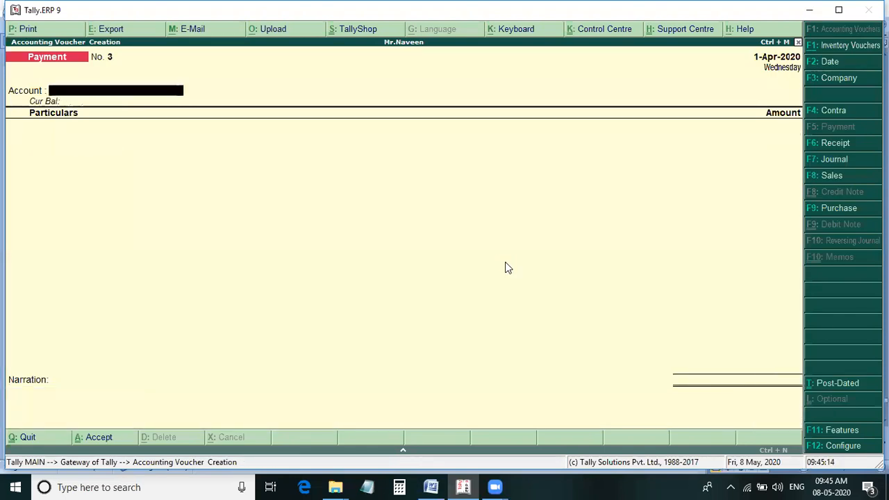
Check the furniture depreciation in the Word notes, and start a journal voucher debiting Depreciation with 4,000.
key("alt+Tab")
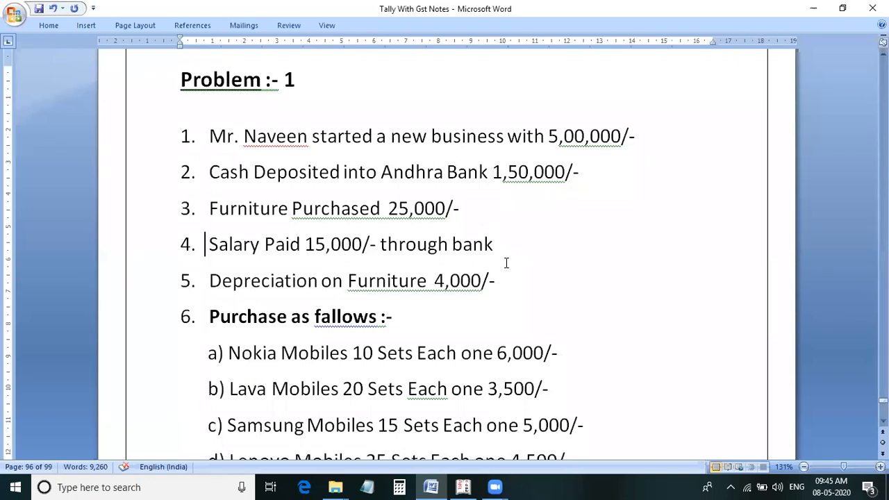
key("alt+Tab")
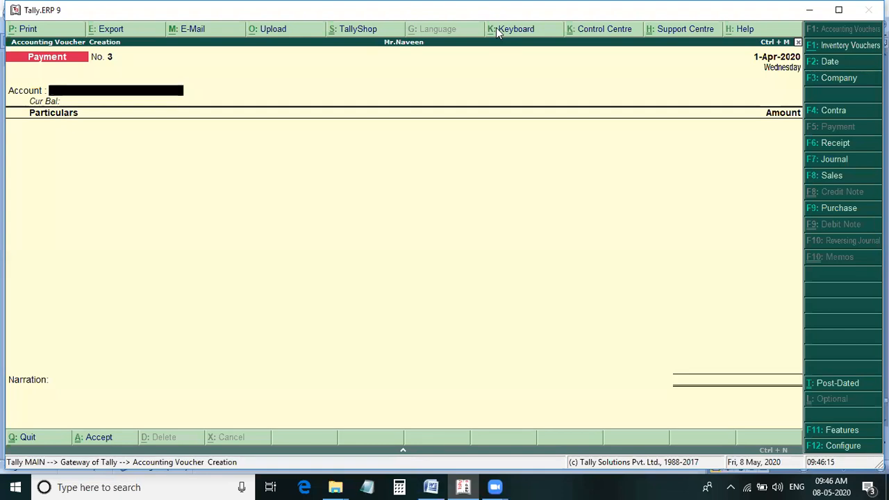
key("F7")
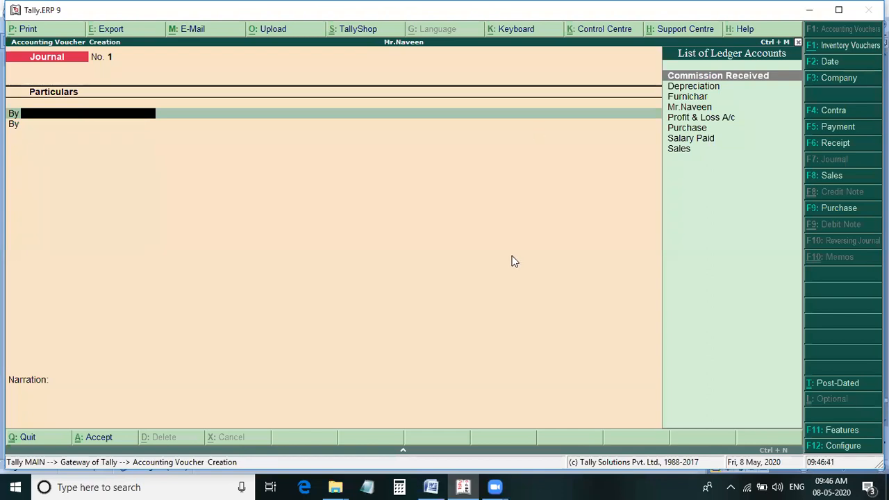
type("D")
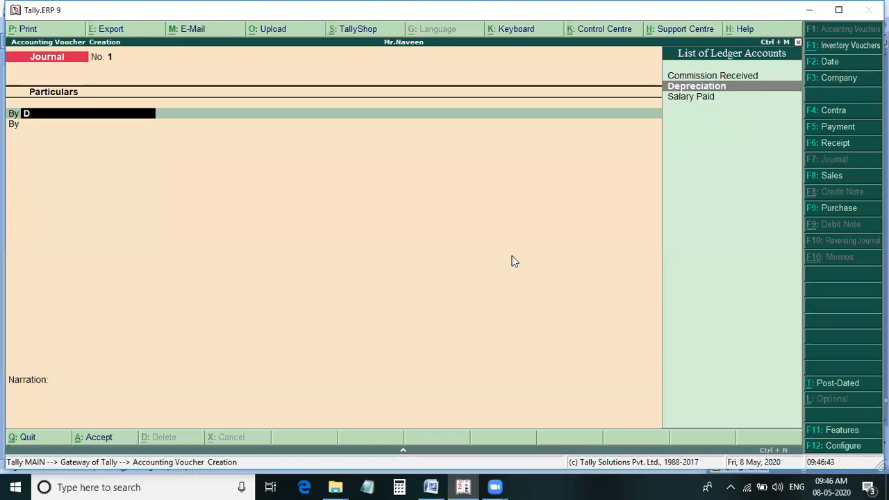
key("Return")
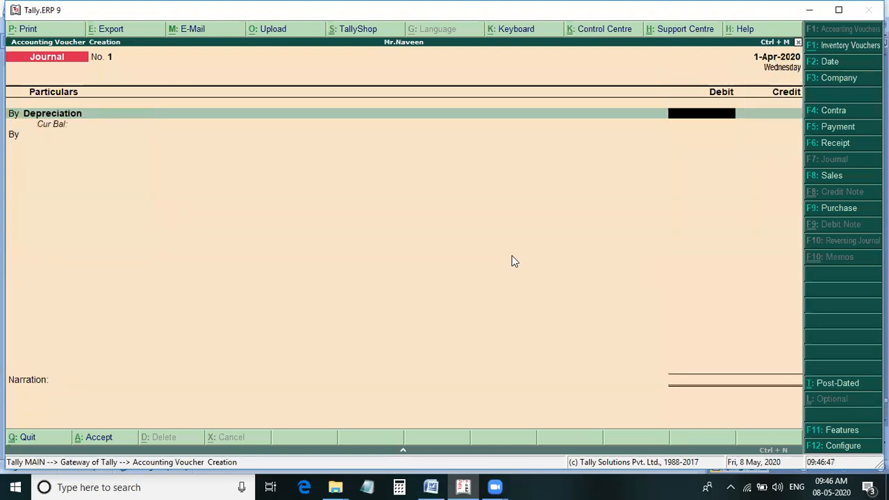
key("alt+Tab")
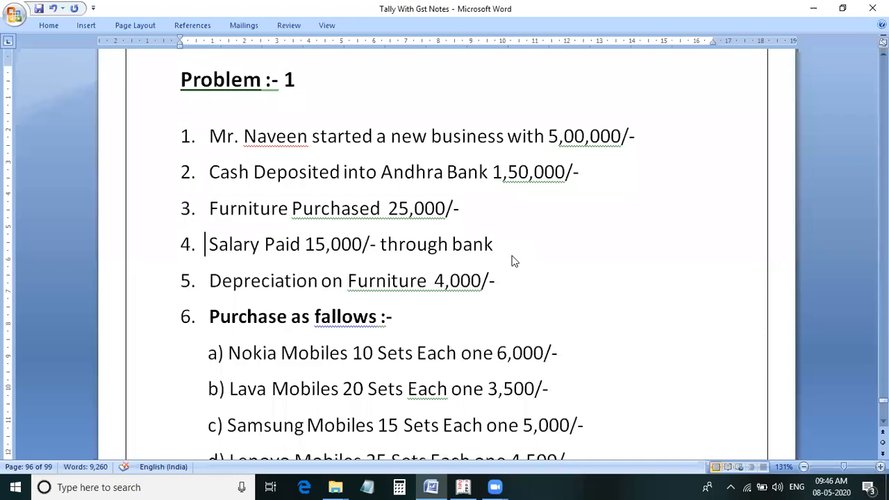
key("alt+Tab")
type("4,00")
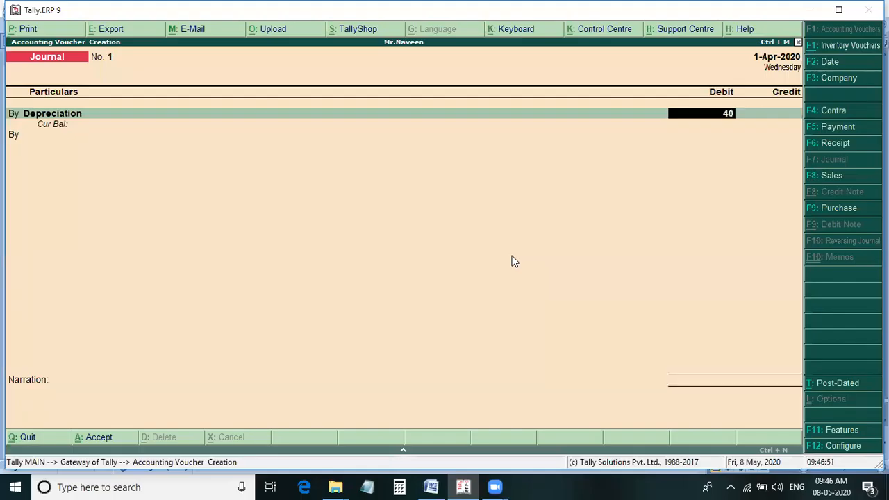
type("00")
key("Return")
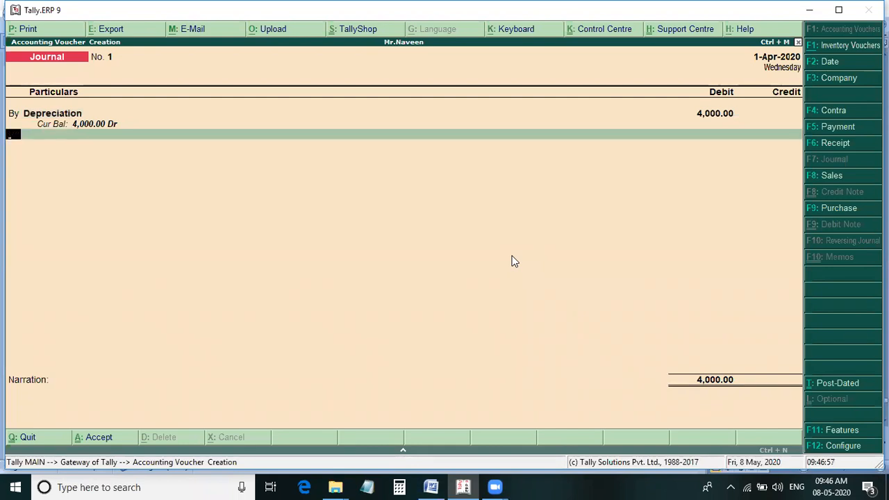
Credit Furnichar with 4,000 and accept the journal voucher without narration.
type("to")
key("Return")
type("F")
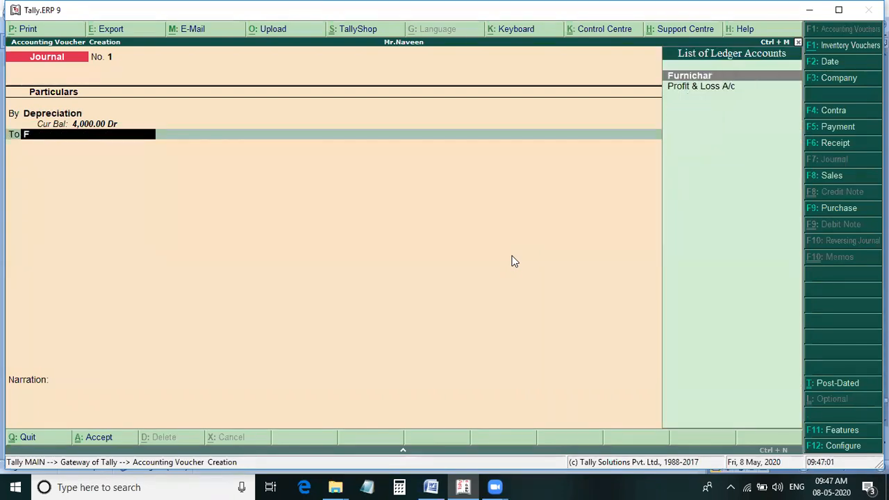
key("Return")
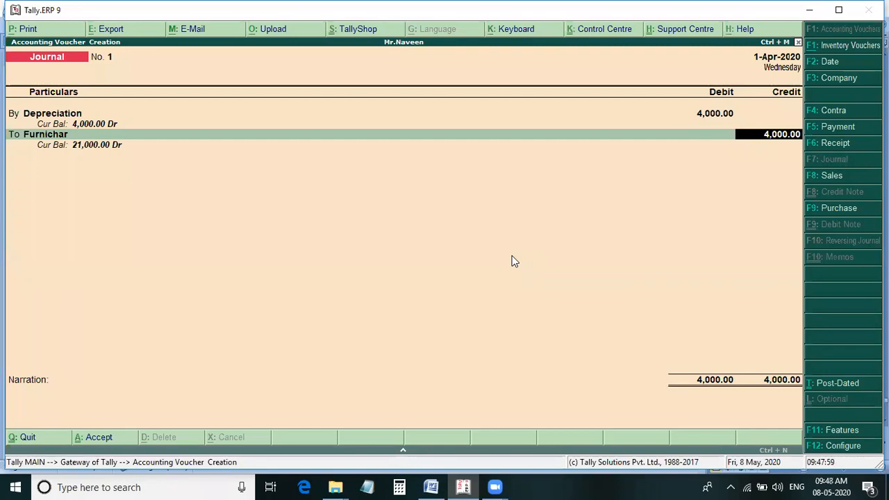
key("Return")
key("Return")
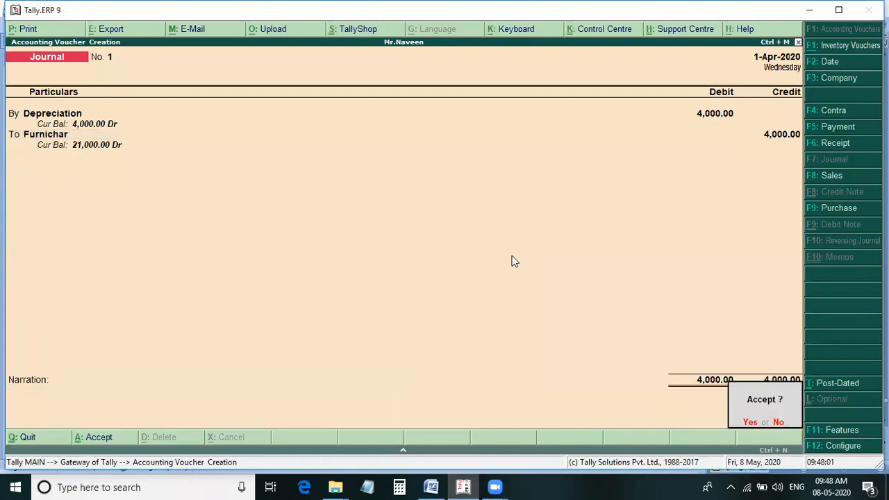
key("Return")
Check the purchases in the Word notes, and start a purchase voucher with Cash as the party account and Purchase as the ledger.
key("alt+Tab")
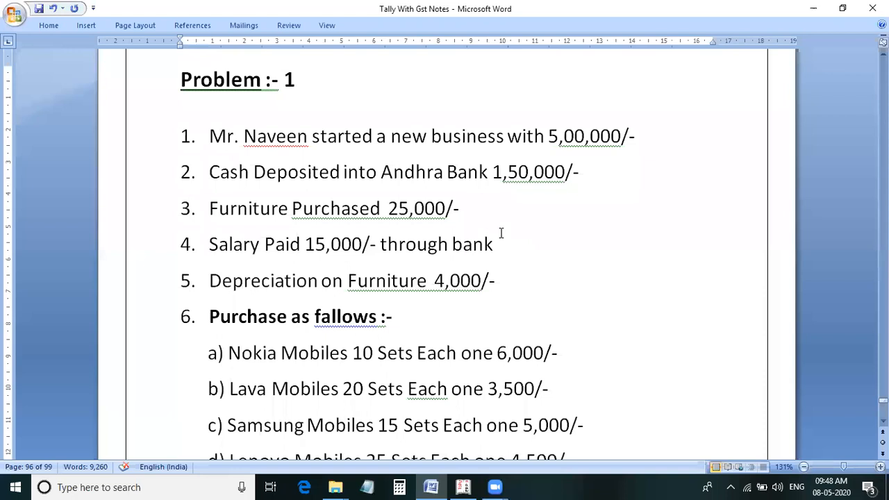
key("alt+Tab")
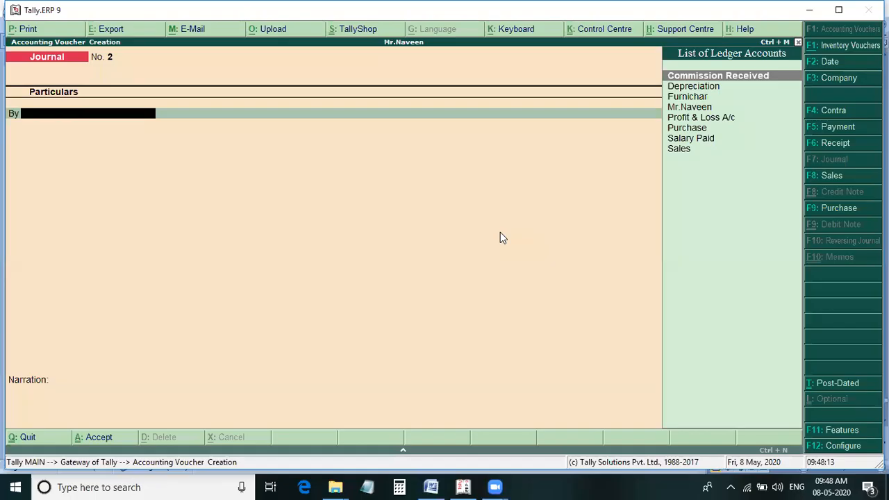
key("F9")
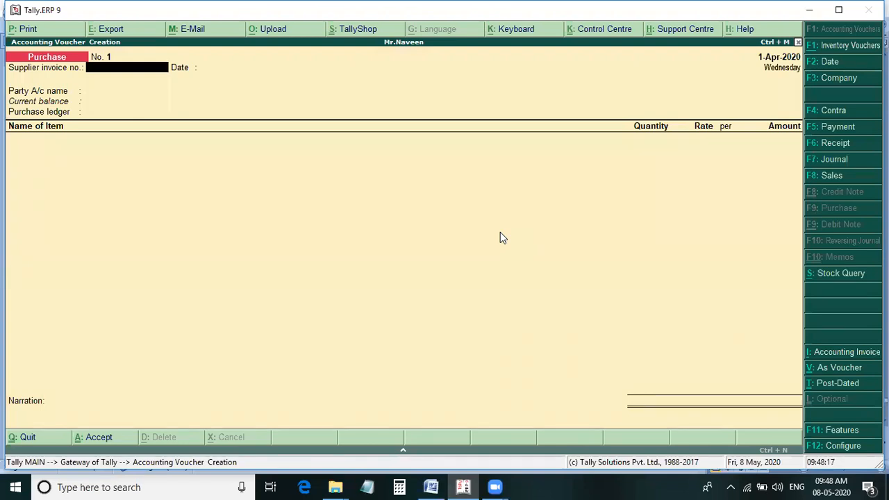
key("Return")
key("Return")
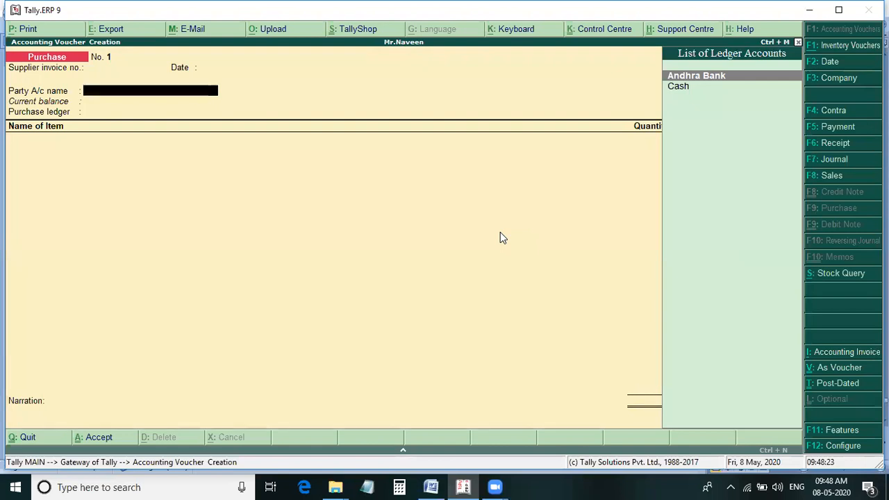
key("Down")
key("Return")
key("Return")
key("Return")
key("Return")
key("Return")
key("Return")
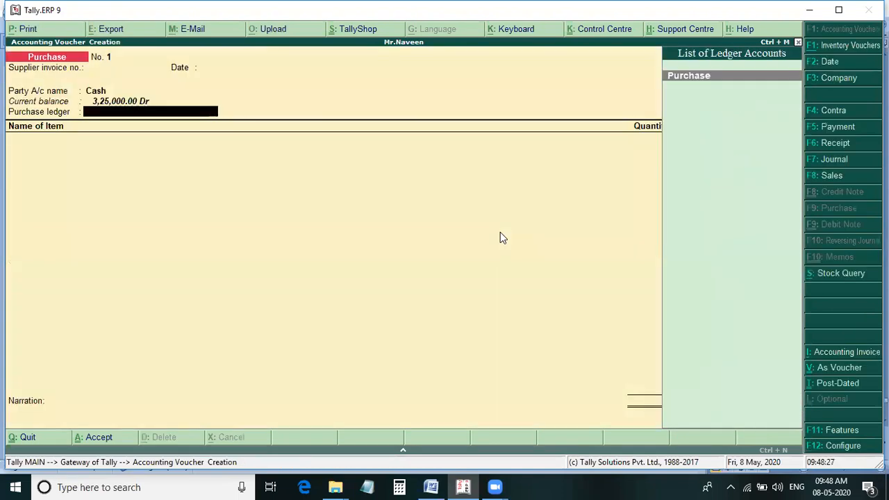
key("Return")
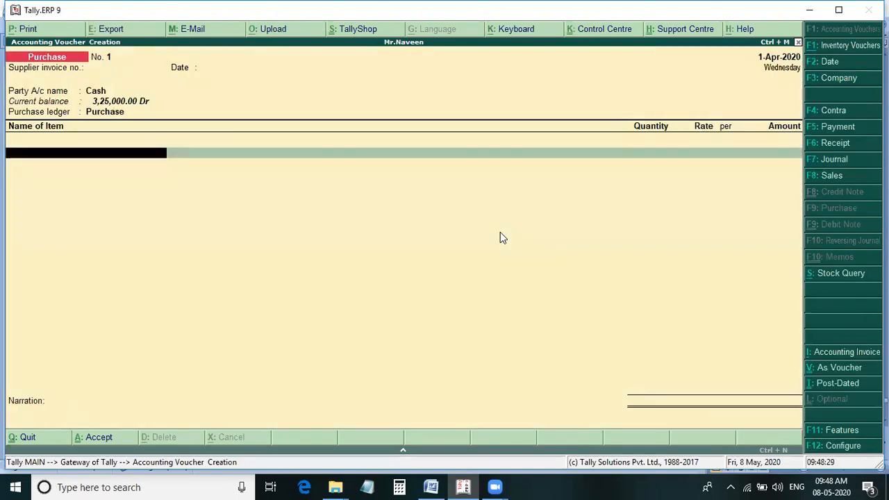
Try to add Nokia Mobiles with its godown allocation to the purchase voucher, and quit the voucher without saving.
key("alt+Tab")
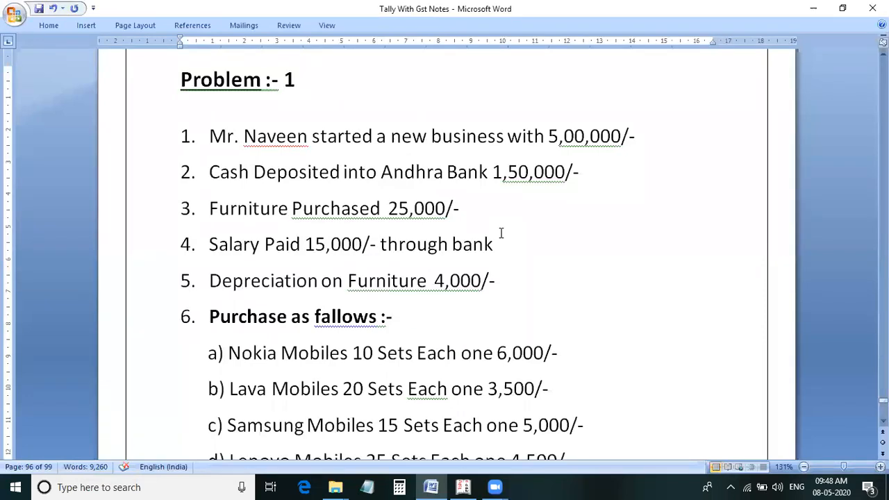
key("alt+Tab")
type("N")
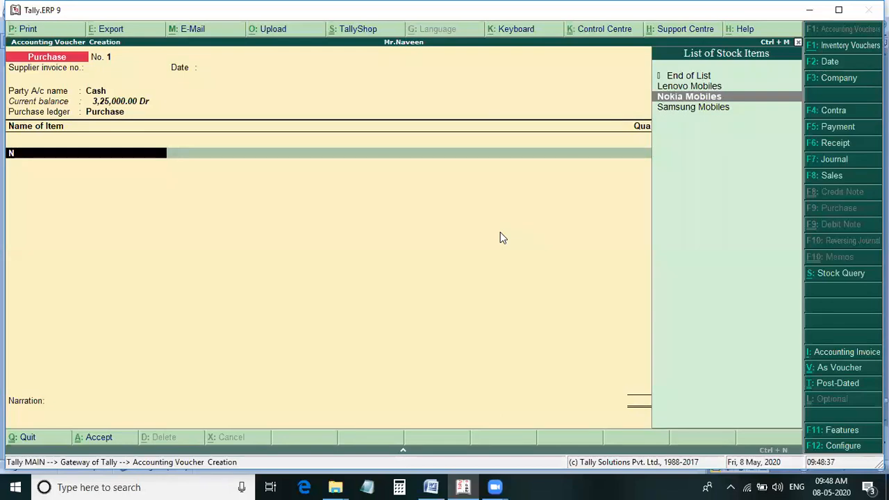
key("Return")
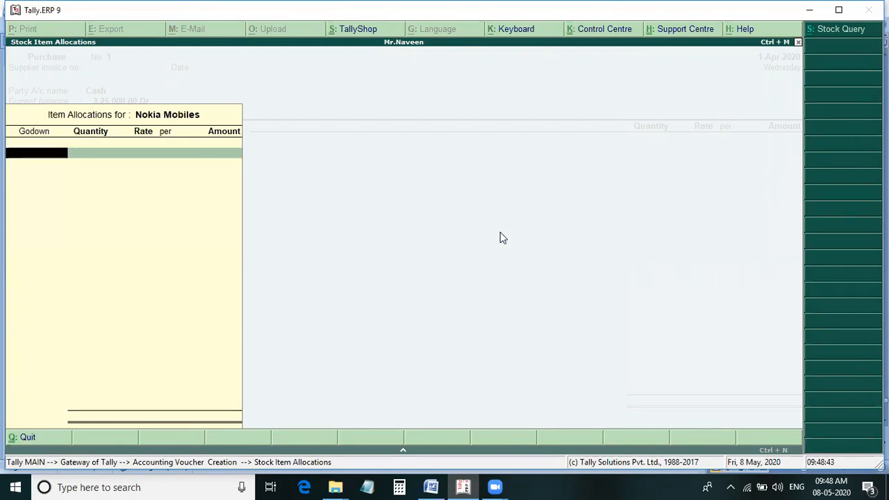
type("M")
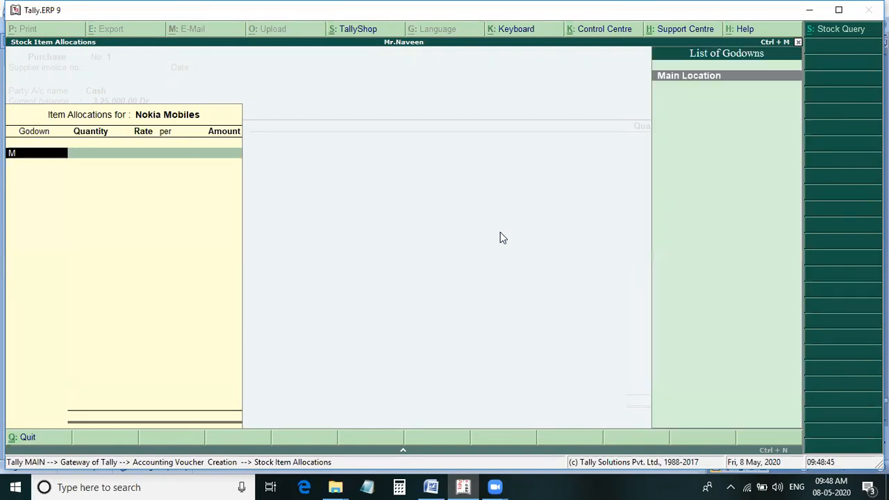
key("BackSpace")
key("Escape")
key("y")
key("Escape")
key("Escape")
key("y")
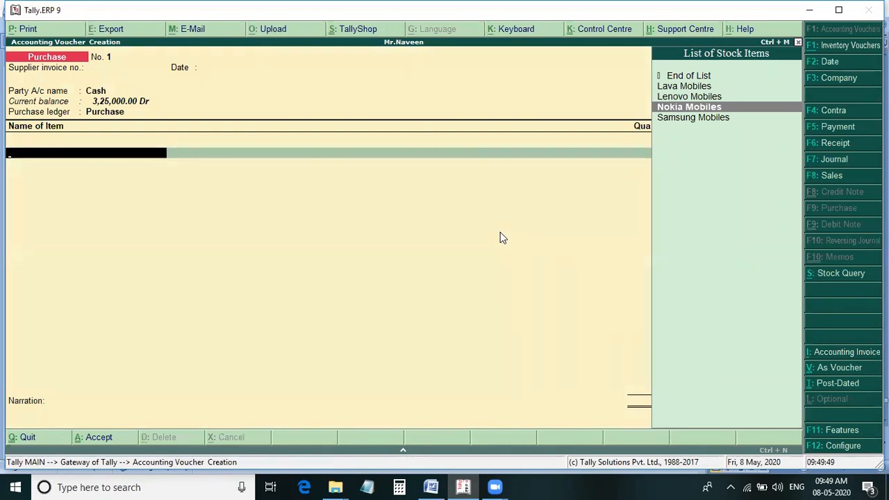
Look for the godown option among the inventory masters without opening it.
key("Up")
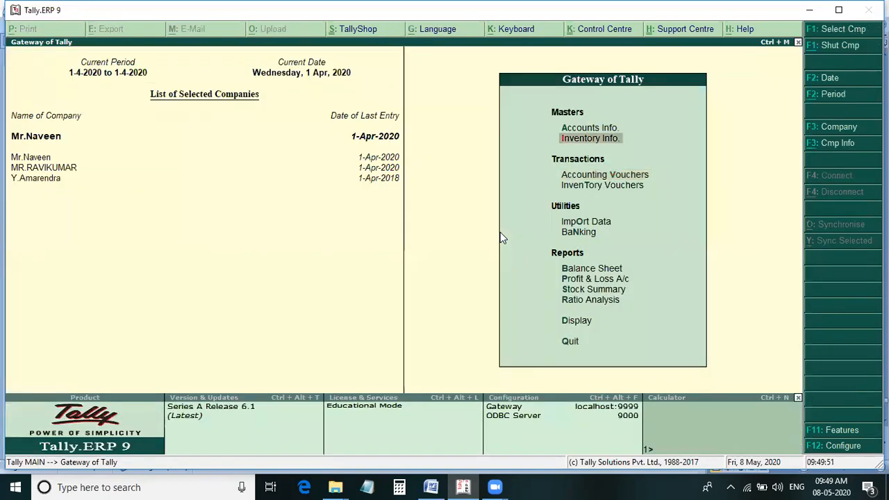
key("Return")
key("Down")
key("Down")
key("Down")
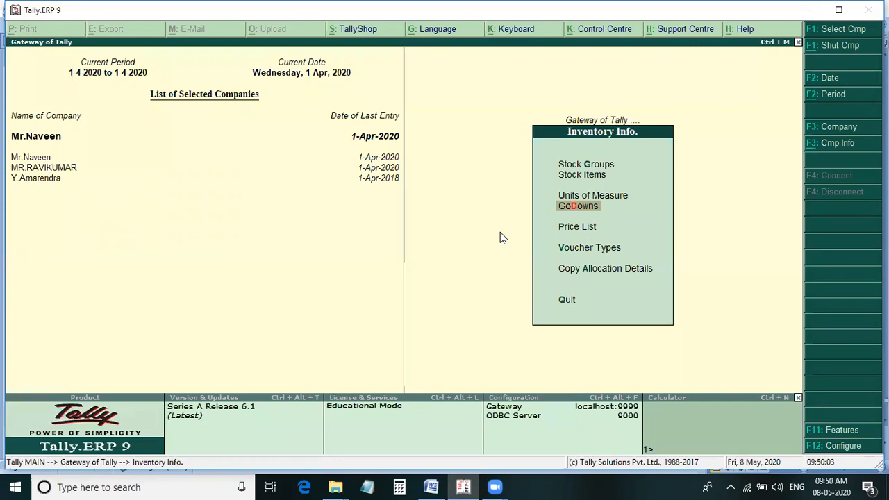
key("Escape")
key("Down")
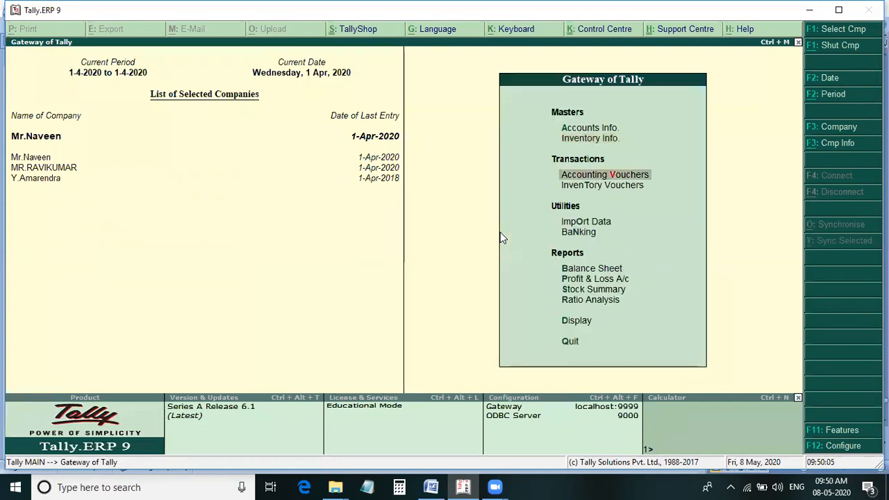
Start a purchase voucher with Cash as the party account and Purchase as the ledger, keeping the default supplier details.
key("Return")
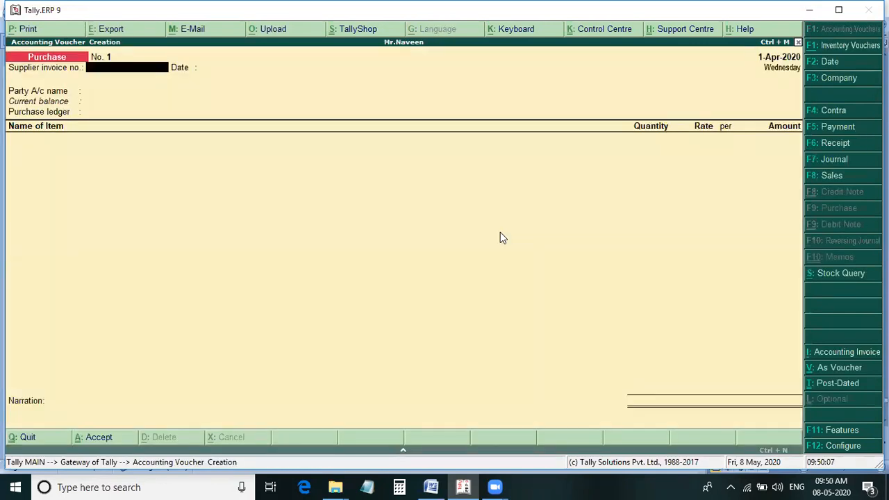
key("Return")
key("Return")
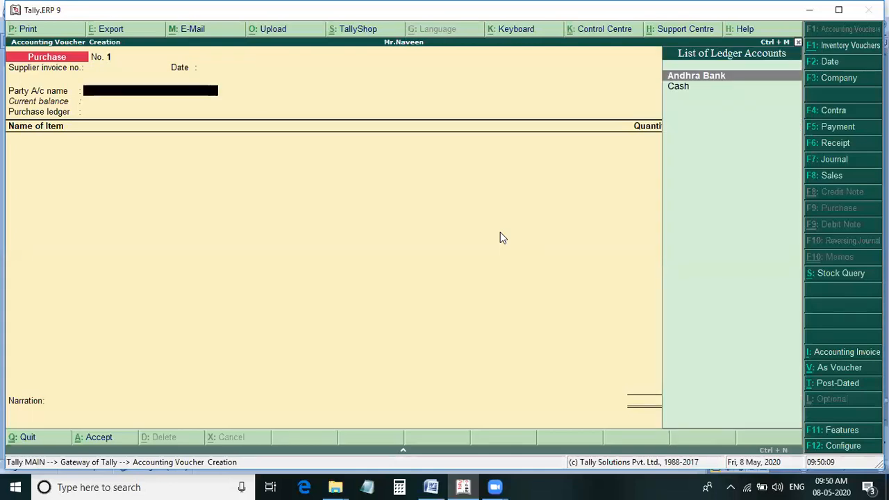
key("Down")
key("Return")
key("Return")
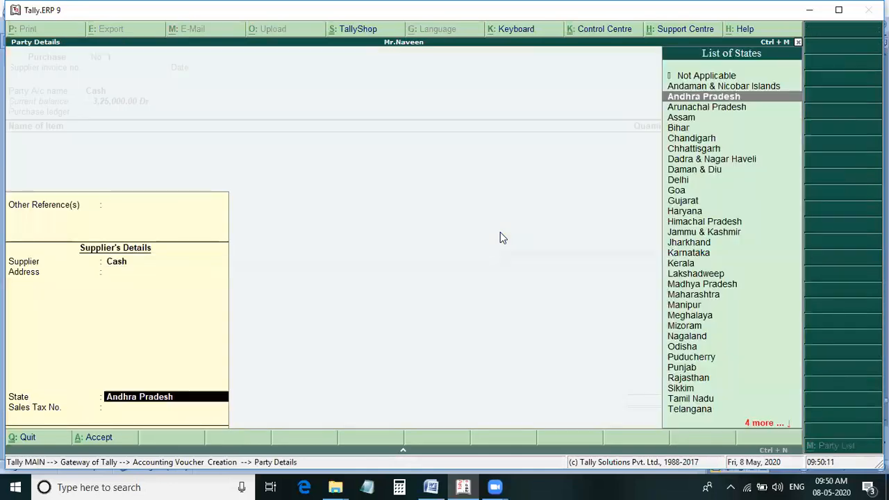
key("Return")
key("Return")
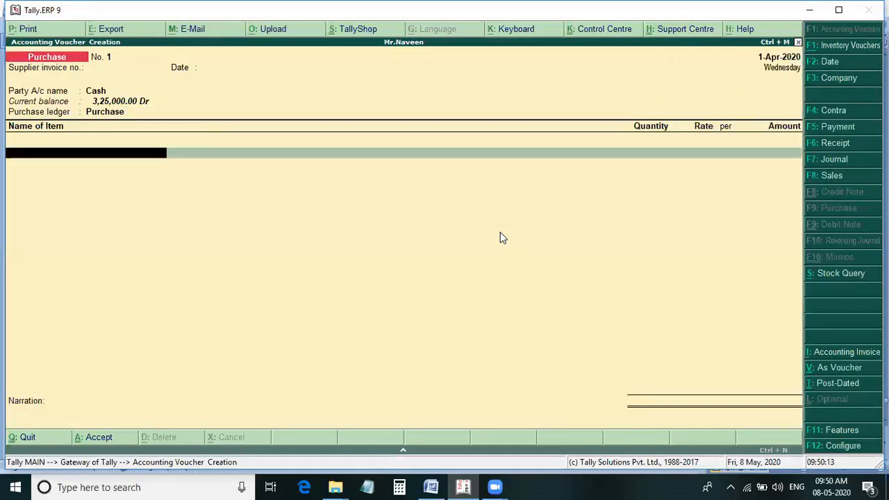
Add Nokia Mobiles to the purchase voucher and allocate 10 sets to the Main Location godown.
type("N")
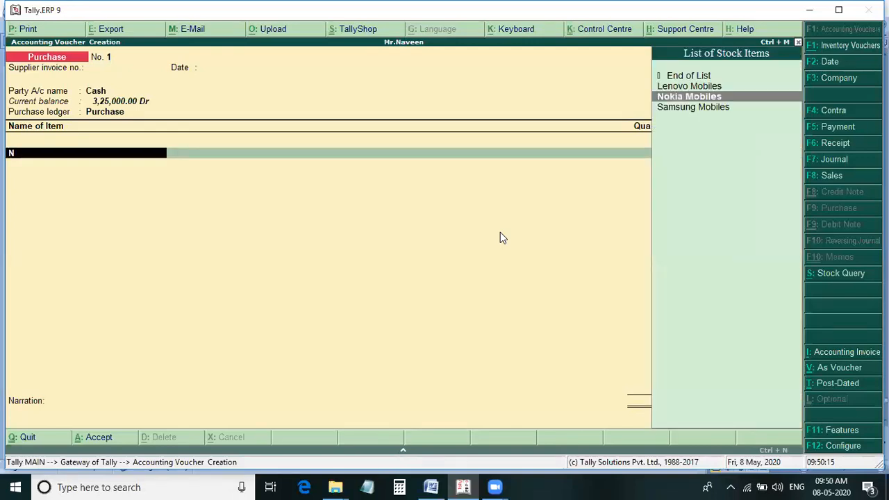
key("Return")
type("M")
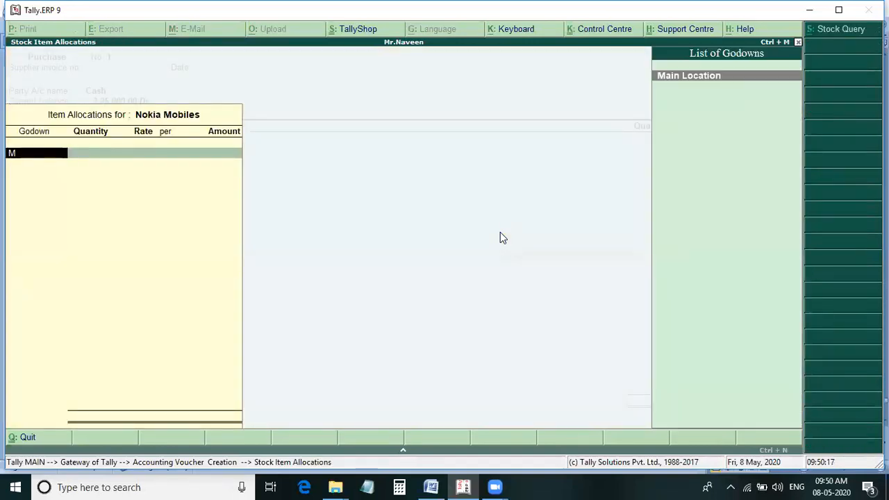
key("Return")
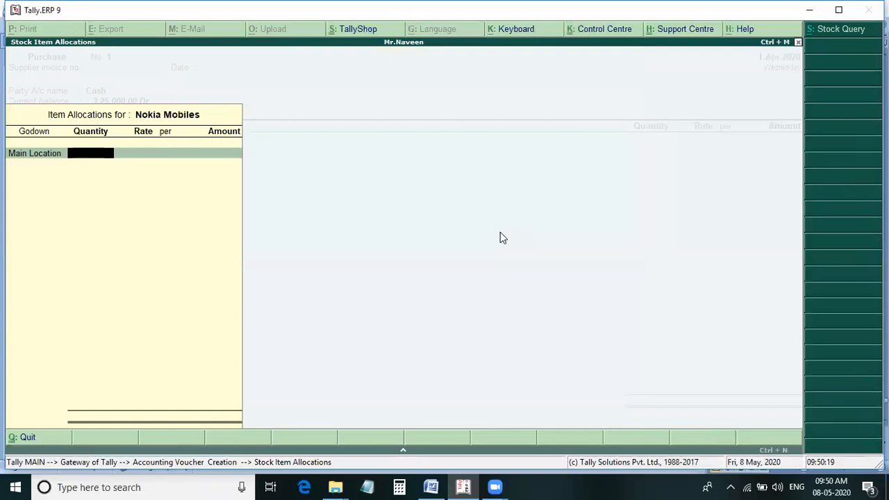
type("10")
key("Return")
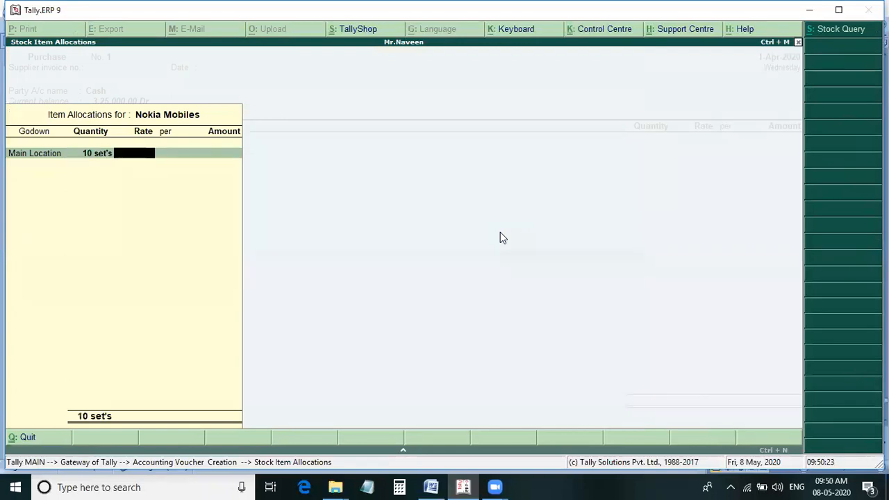
Check the Nokia Mobiles price in the Word notes, set its rate to 6,000 per set and complete the item line.
key("alt+Tab")
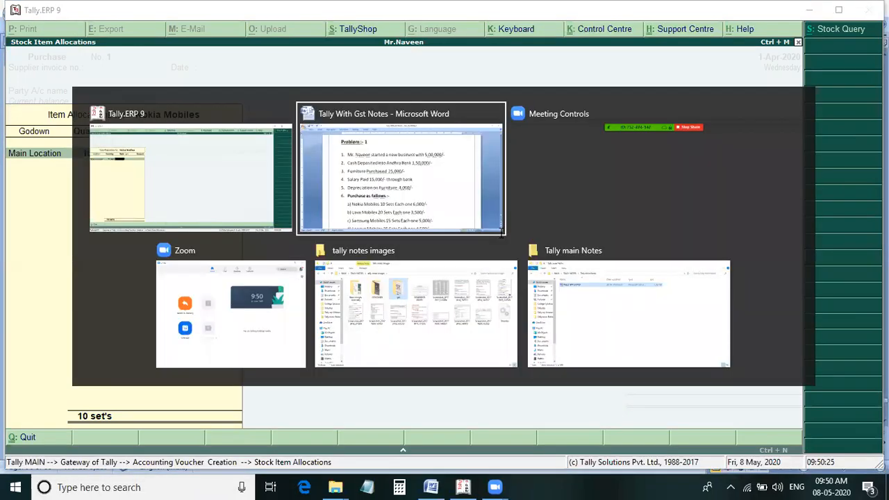
key("alt+Tab")
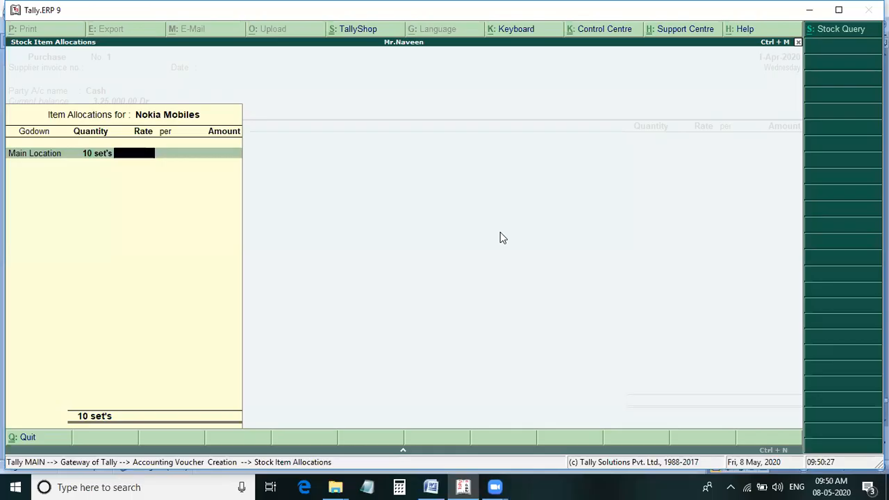
type("6000")
key("Return")
key("Return")
key("Return")
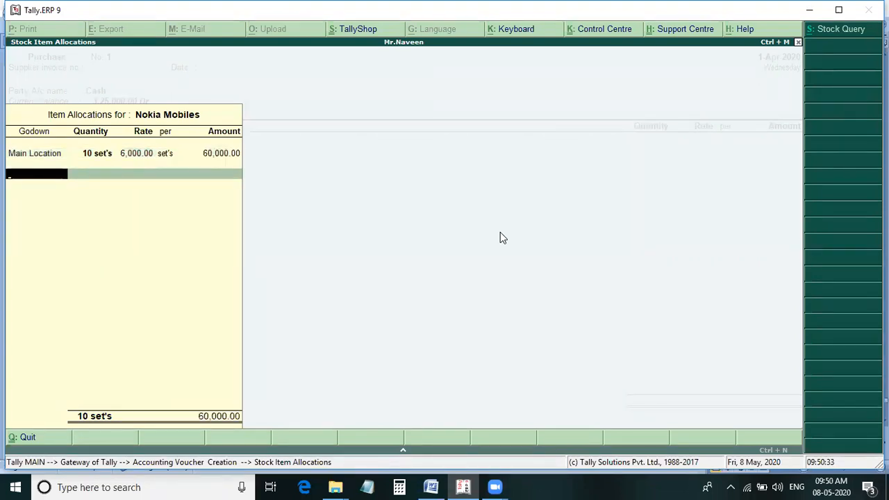
key("Return")
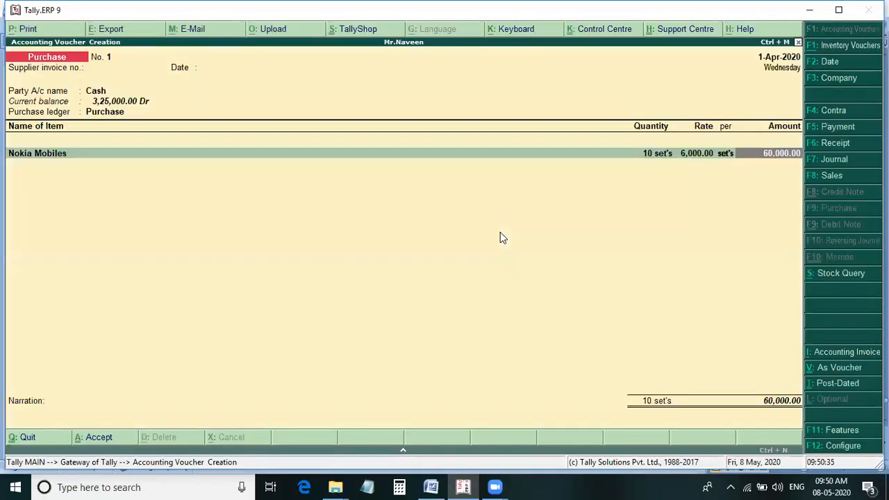
key("Return")
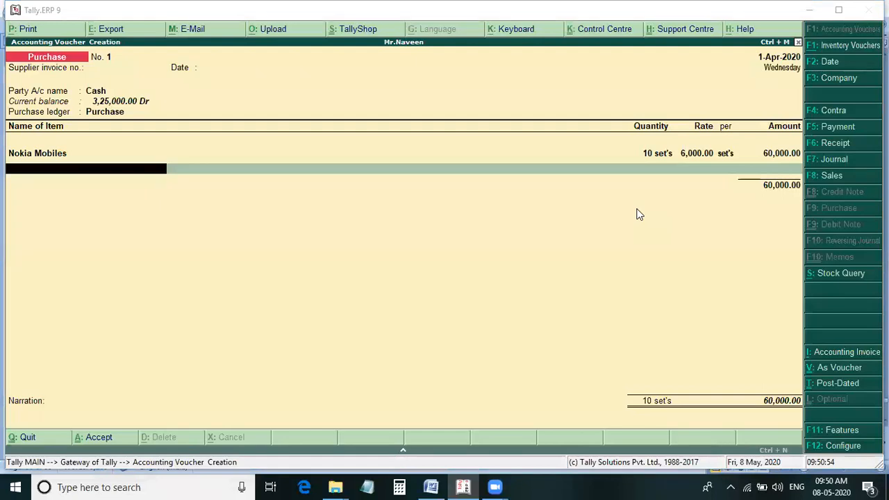
Open the company's inventory features from within the purchase voucher.
left_click(847, 433)
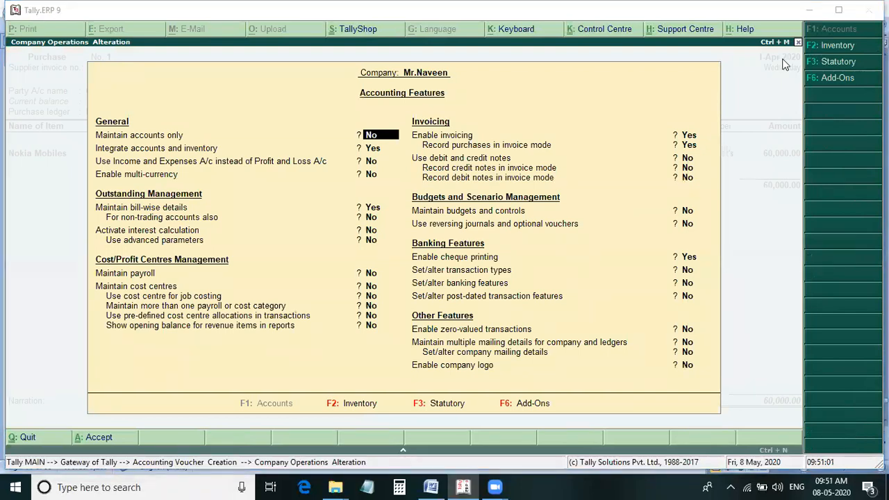
left_click(828, 45)
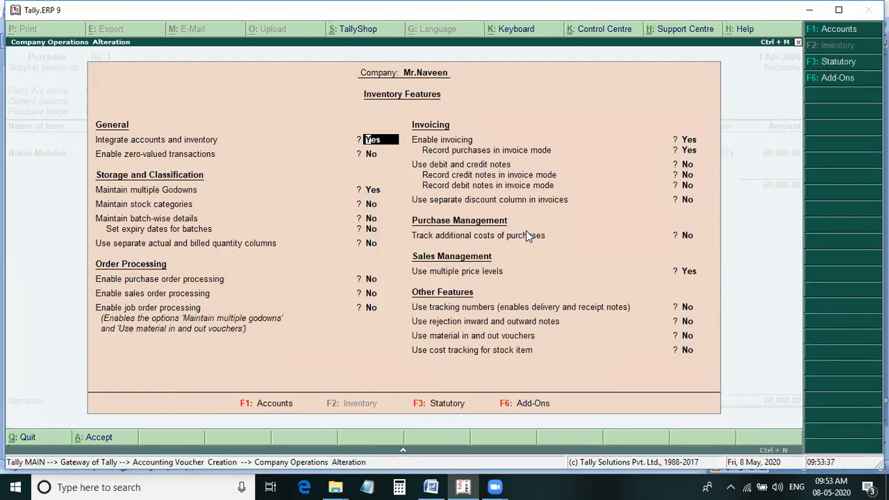
Disable multiple godowns in the company's inventory features, leave the other options as they are, and save the settings.
left_click(379, 202)
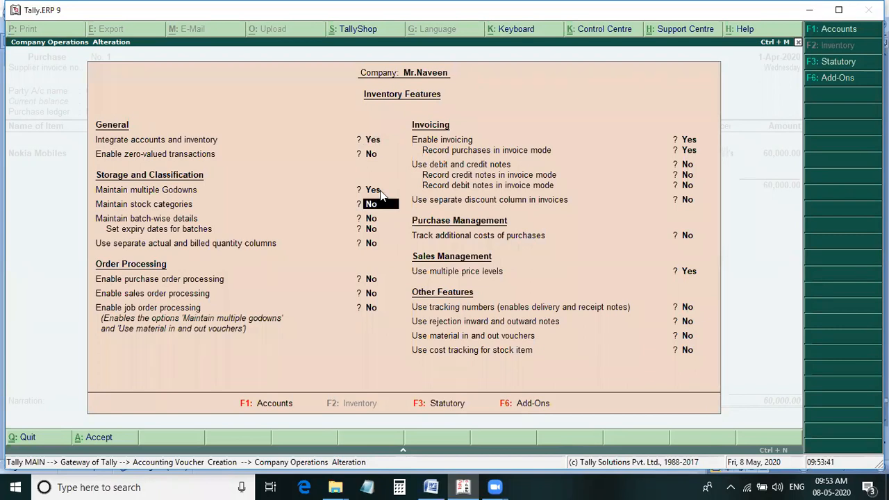
left_click(381, 194)
type("n")
key("Return")
left_click(688, 310)
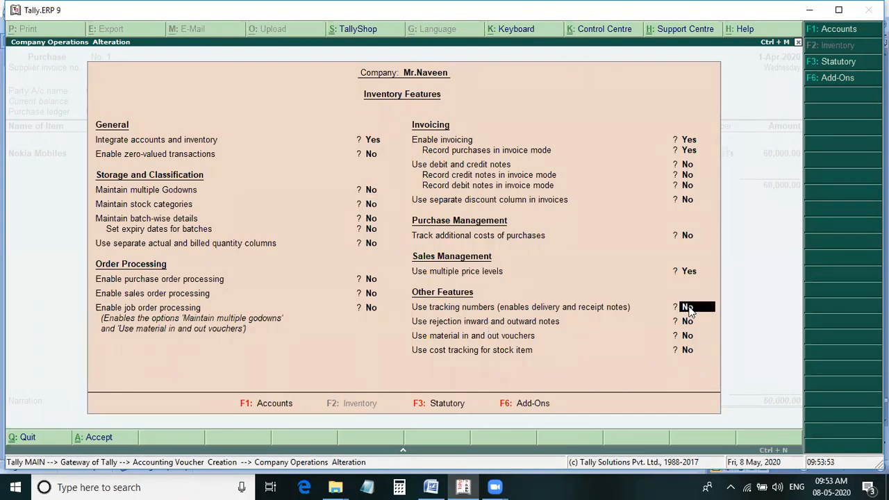
key("Return")
key("Return")
key("Return")
key("Return")
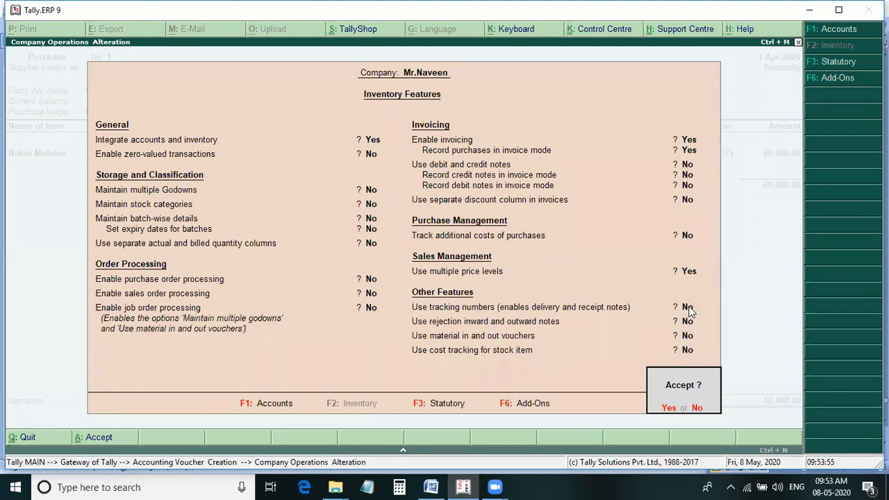
left_click(688, 307)
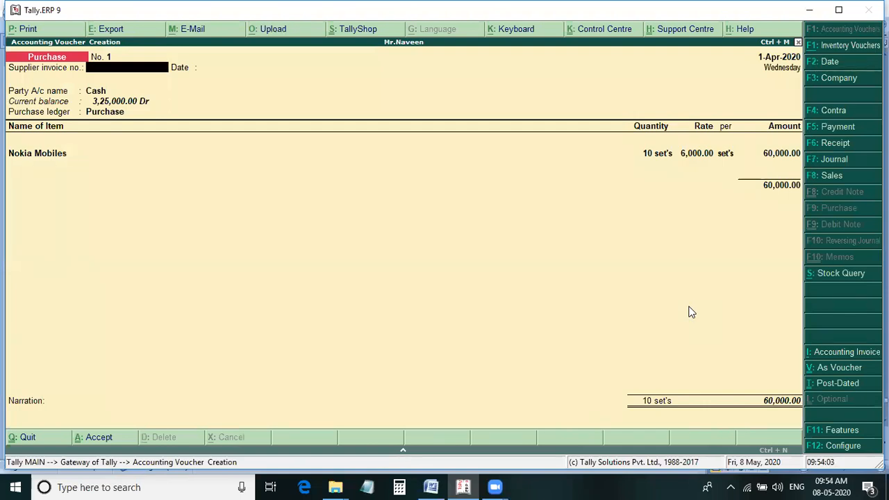
Keep the purchase voucher's supplier details and Nokia Mobiles line as entered, and advance to the next empty item line.
key("Return")
key("Return")
key("Return")
key("Return")
key("Return")
key("Return")
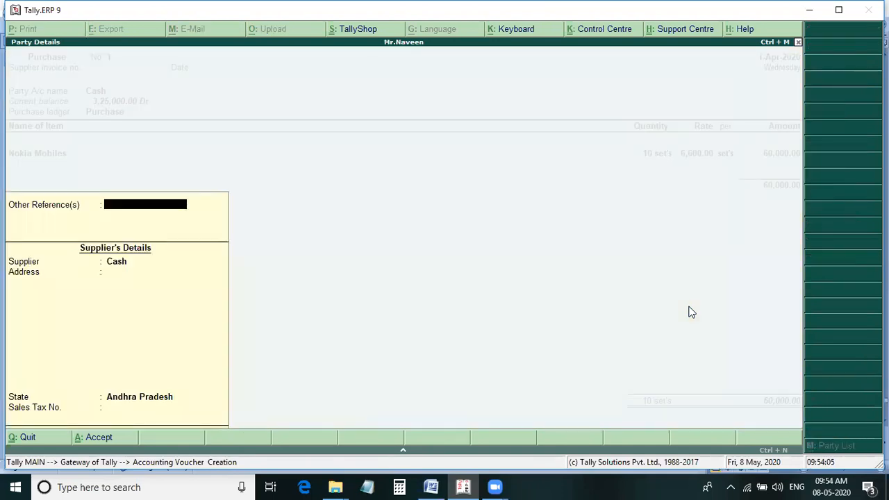
key("Return")
key("Return")
key("Return")
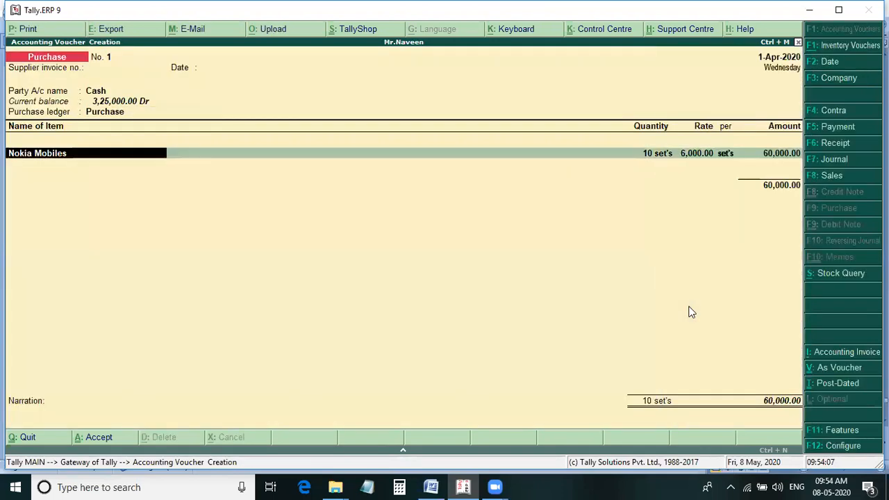
key("Return")
key("Return")
key("Return")
key("Return")
key("Return")
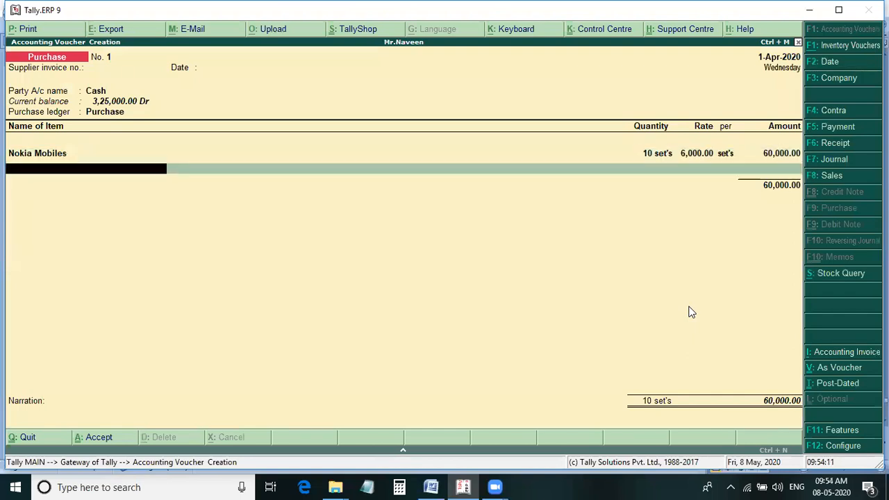
Consult the Word notes for the second purchase item and add Lava Mobiles to the voucher with a quantity of 20 sets.
key("alt+Tab")
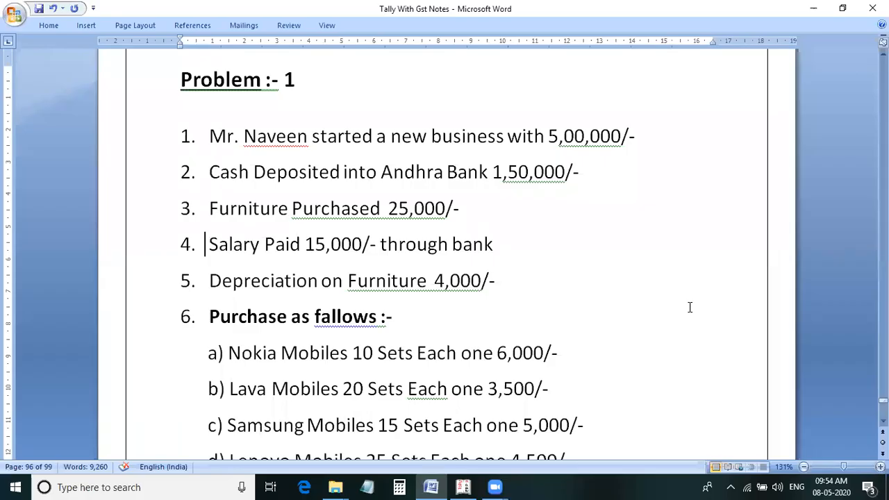
key("alt+Tab")
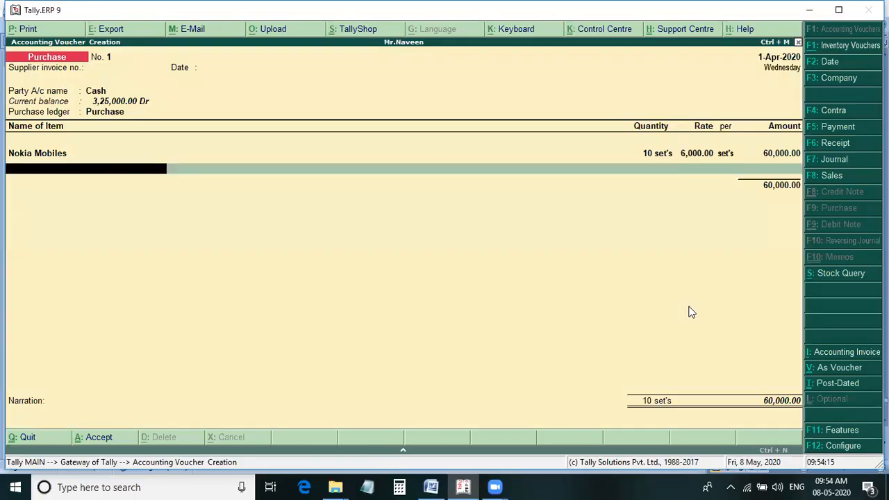
type("La")
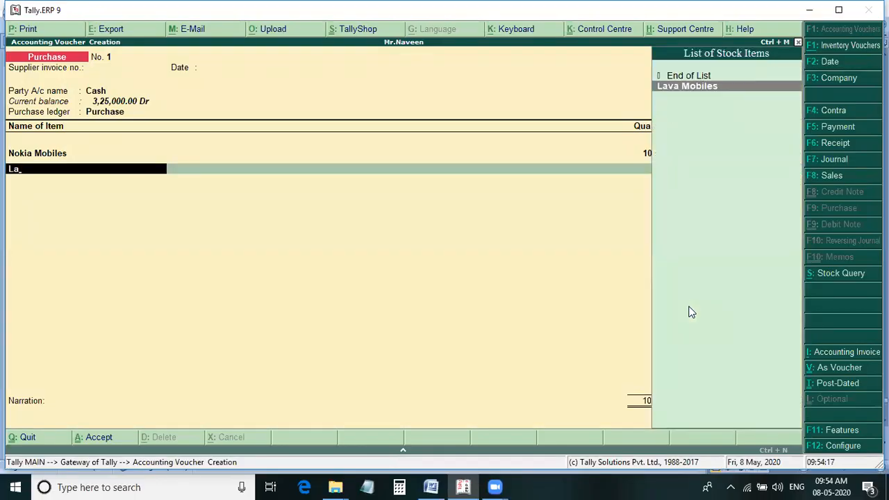
key("Return")
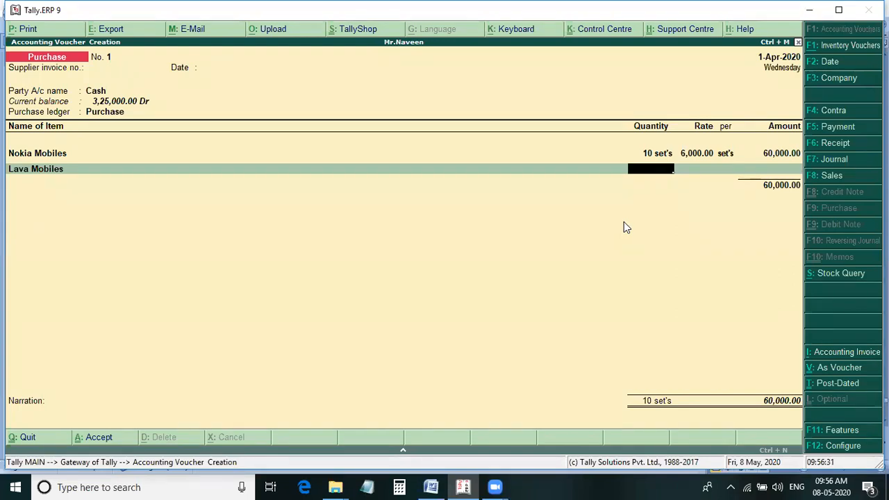
key("alt+Tab")
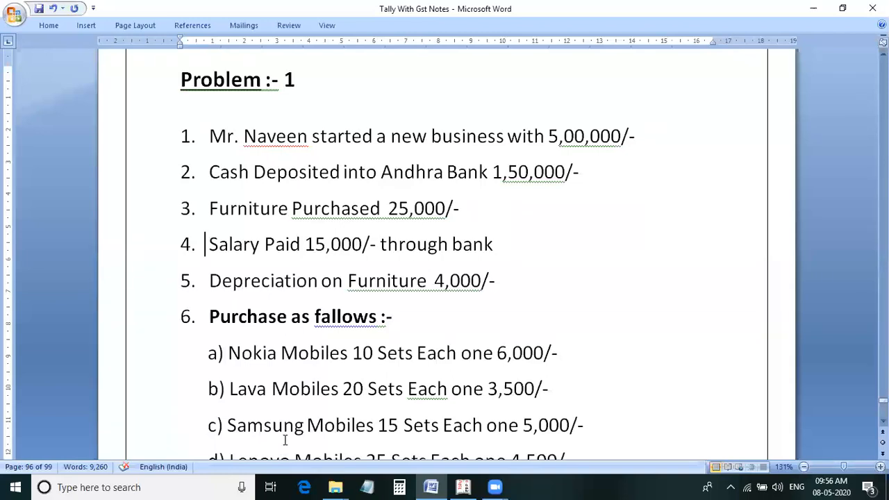
key("alt")
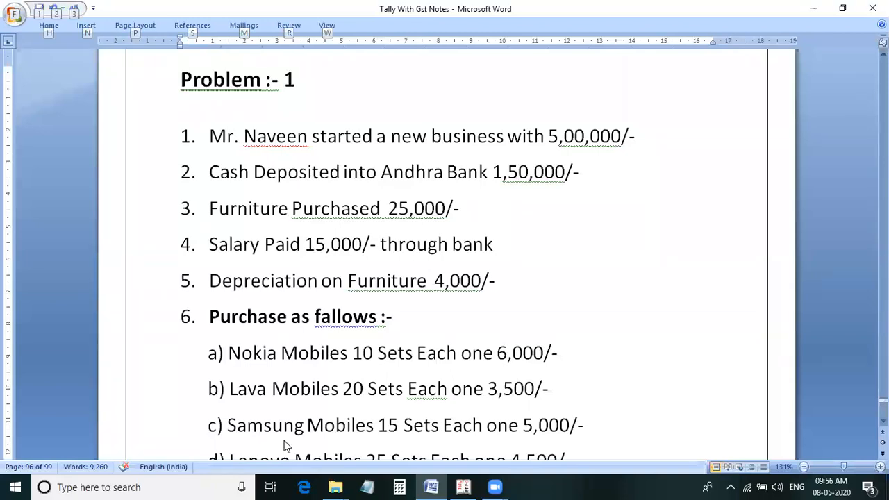
key("alt+Tab")
type("20")
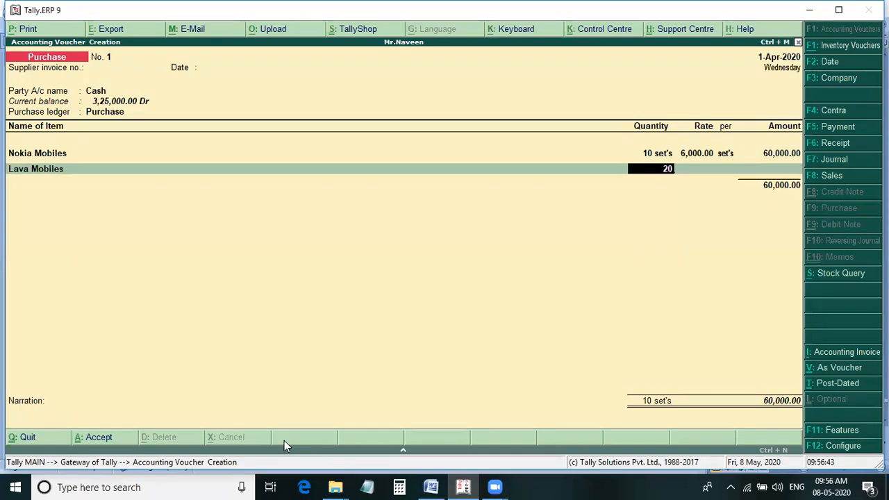
key("Return")
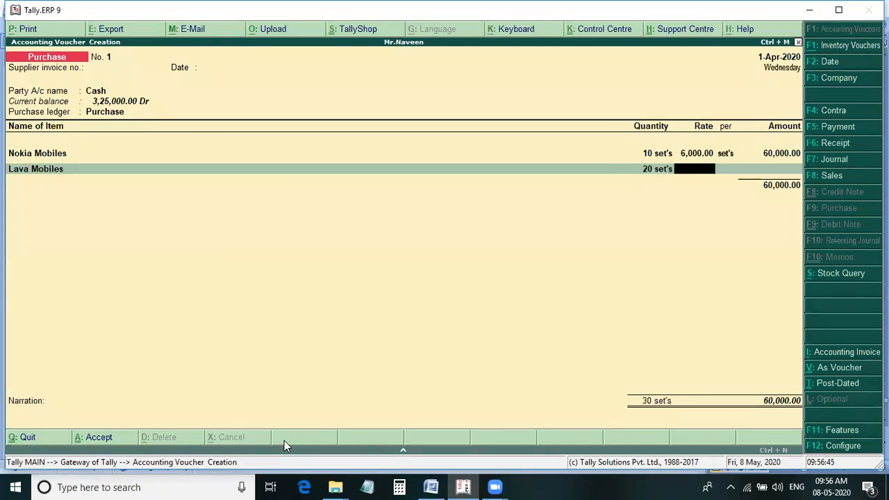
Look up the Lava Mobiles price in the Word notes, set its rate to 3,500 per set and complete the item line.
key("alt+Tab")
key("alt+Tab")
type("3500")
key("Return")
key("Return")
key("Return")
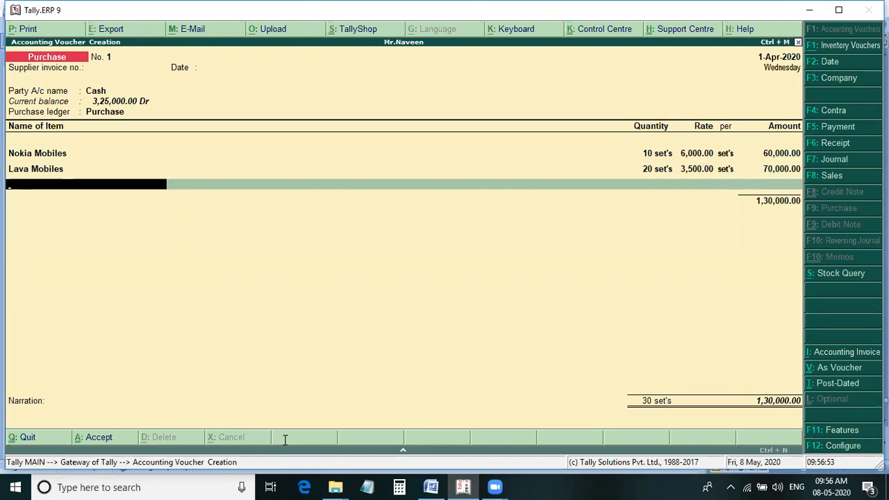
Consult the Word notes and add Samsung Mobiles to the purchase voucher, 15 sets at 5,000 each.
key("alt+Tab")
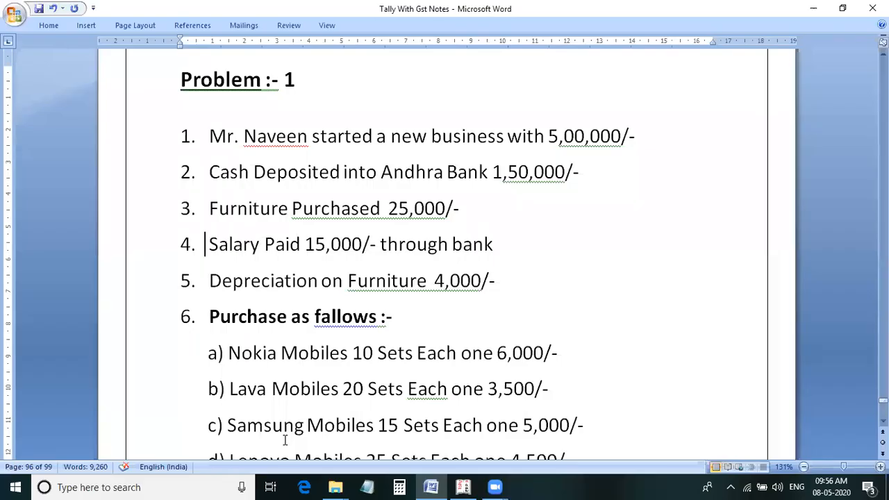
key("alt+Tab")
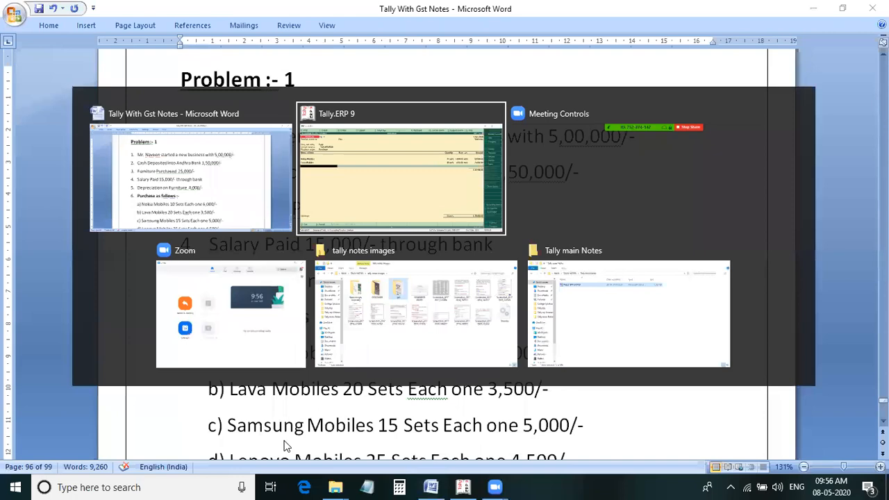
key("Return")
type("15")
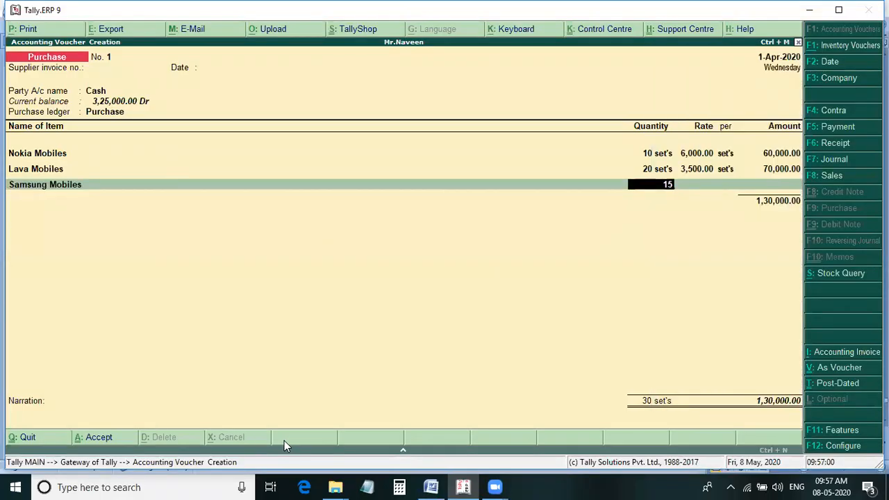
key("Return")
type("5,000")
key("Return")
key("Return")
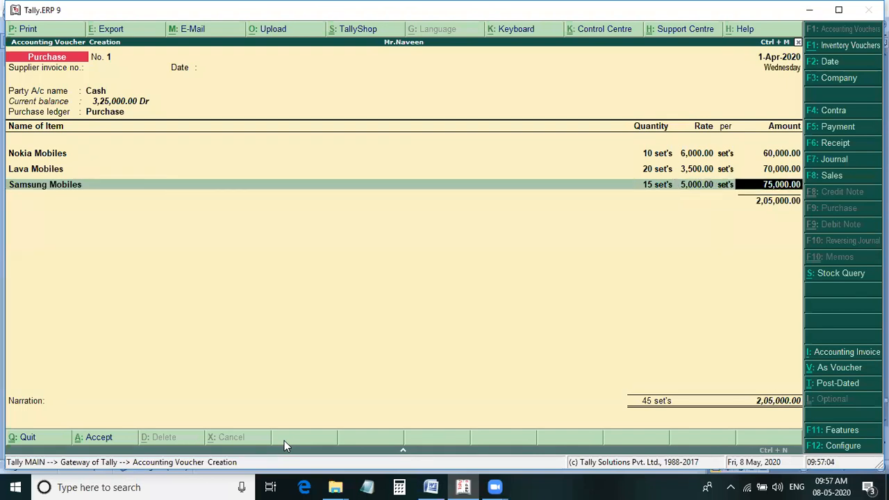
key("Return")
Add Lenovo Mobiles to the purchase voucher, 25 sets at 4,500 each, taking the figures from the Word notes.
type("Le")
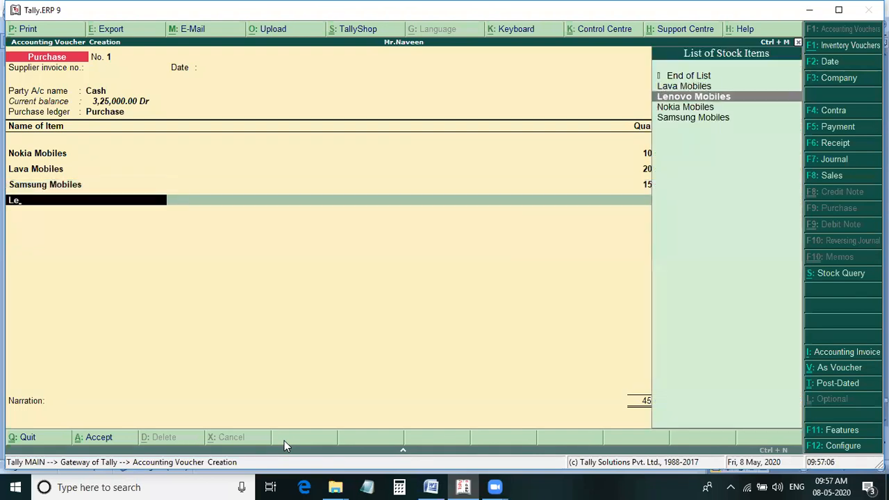
key("Return")
key("alt+Tab")
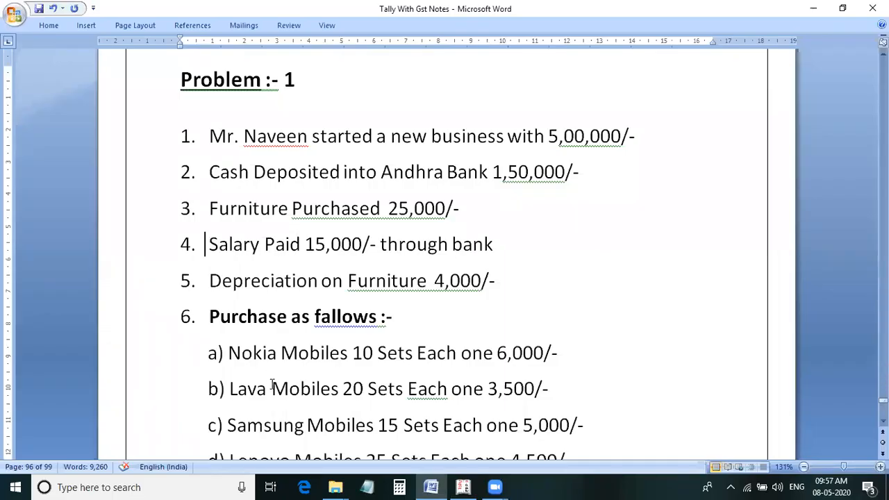
scroll(272, 386, "down", 6)
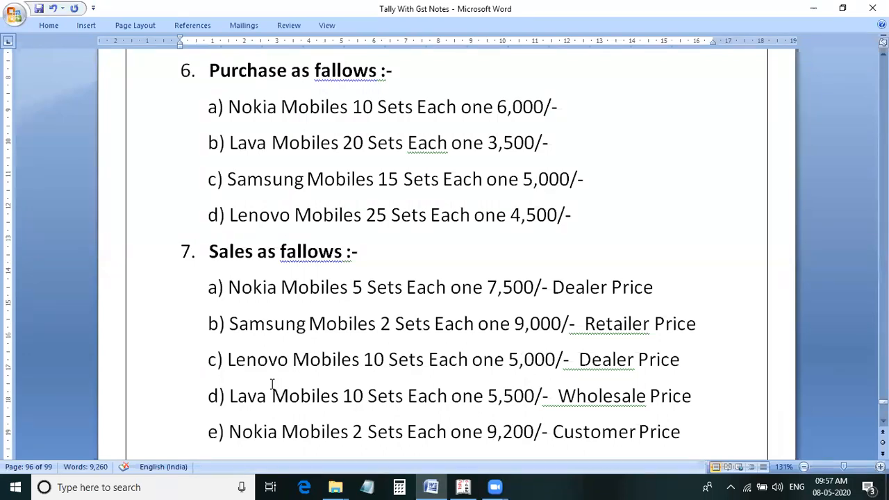
key("alt+Tab")
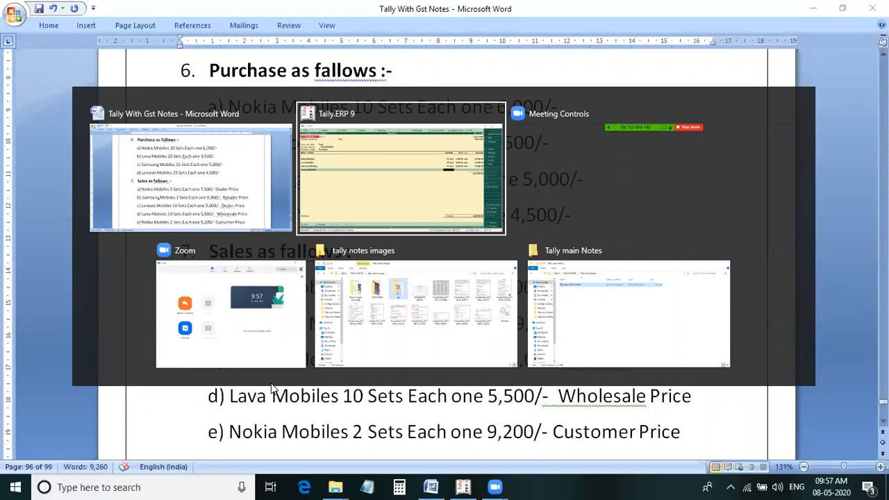
type("25")
key("Return")
type("4500")
key("Return")
key("Return")
key("Return")
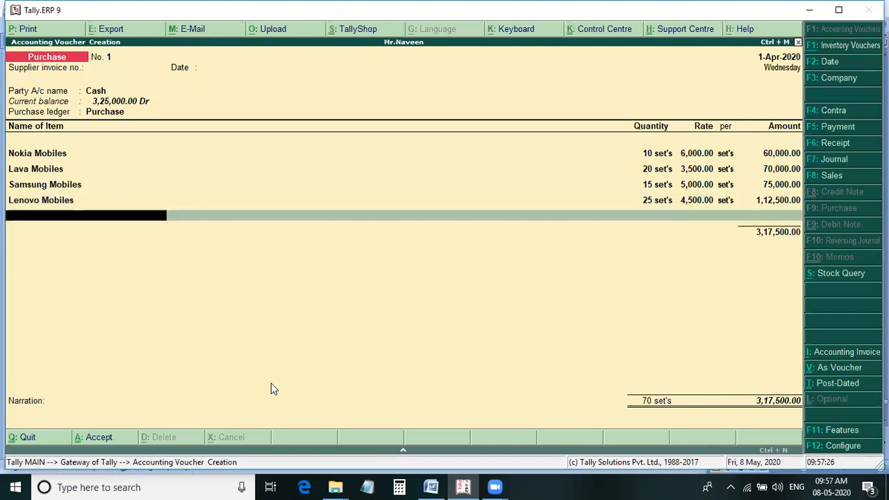
Check the purchase list in the Word notes against the voucher, then save the completed purchase voucher.
key("alt+Tab")
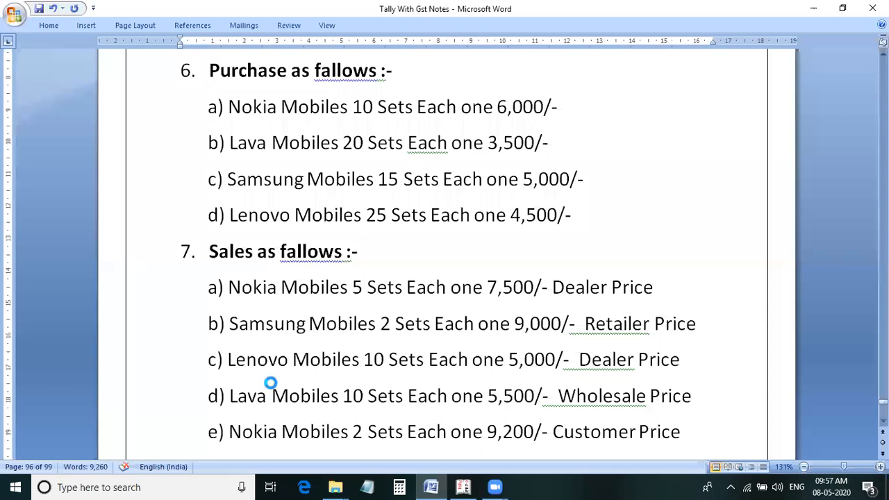
key("alt+Tab")
key("ctrl+a")
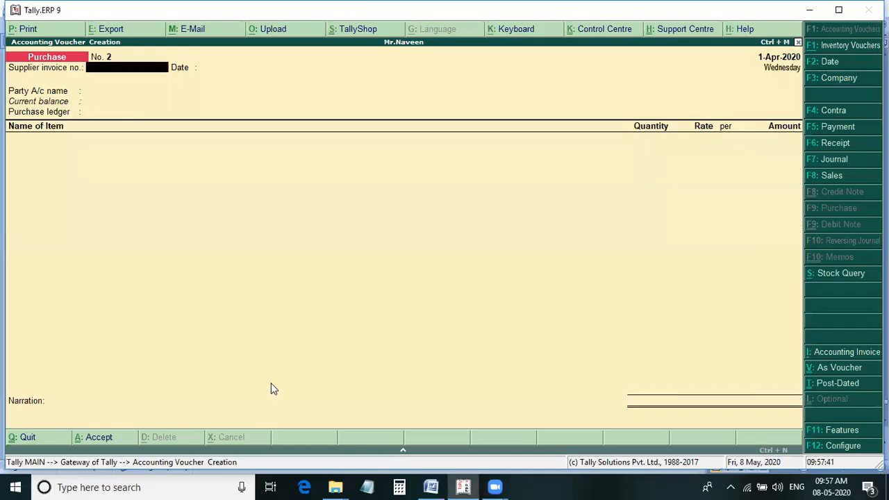
Start a sales voucher with Cash as the party account, leaving the despatch, order and buyer details at their defaults.
key("F8")
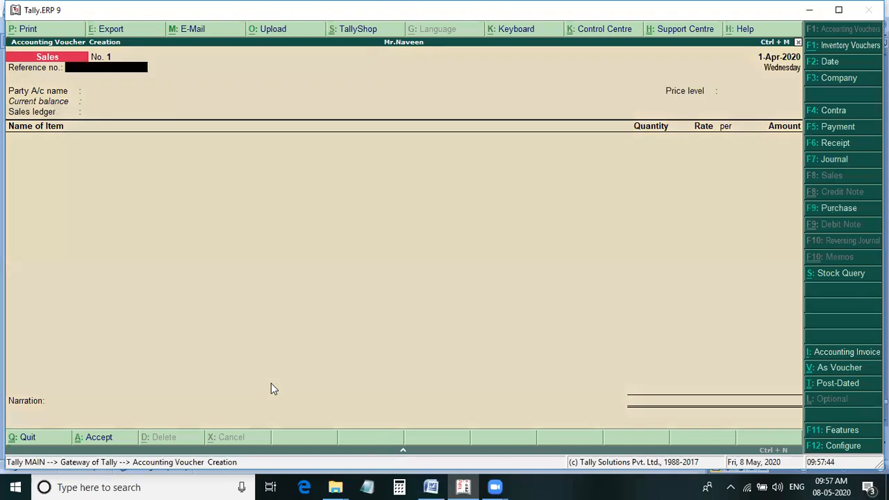
key("Return")
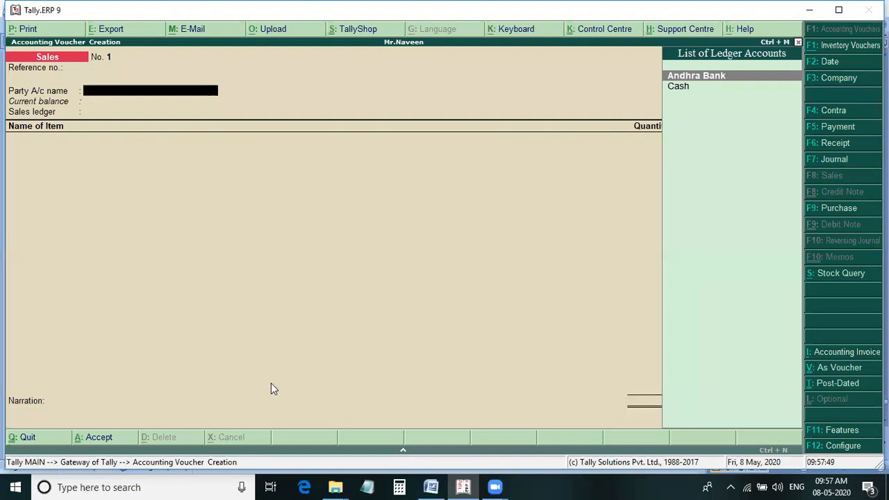
key("alt+Tab")
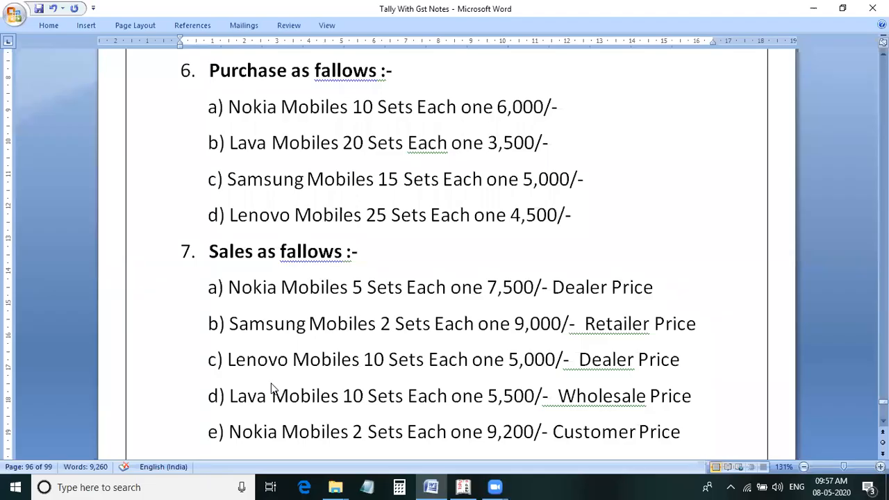
key("alt+Tab")
key("Return")
key("Return")
key("Return")
key("Return")
key("Return")
key("Return")
key("Return")
key("Return")
key("Return")
key("Return")
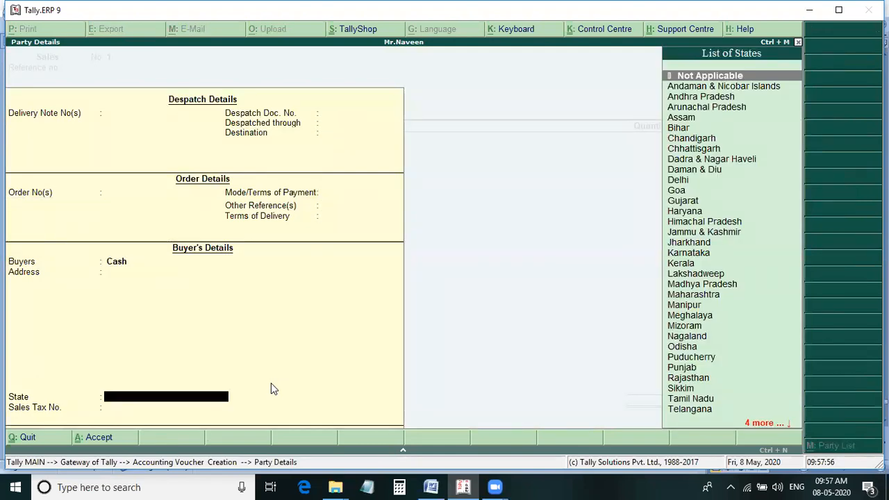
key("Return")
key("Return")
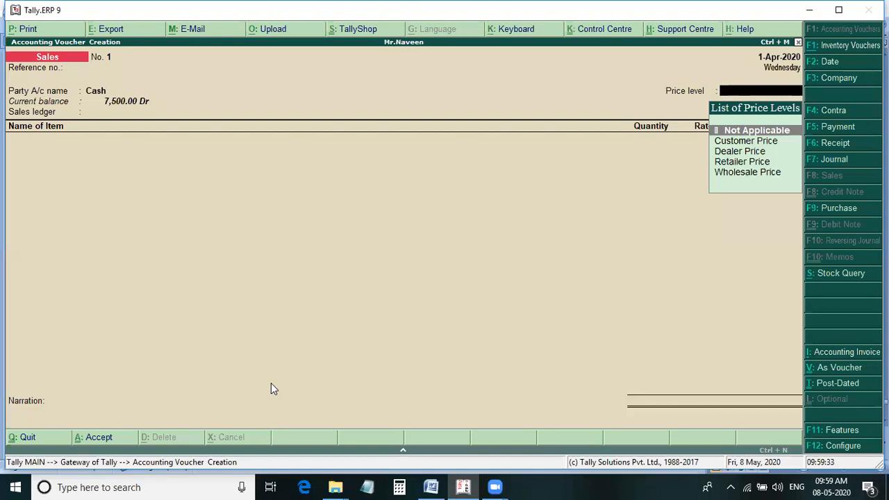
Check the sales list in the Word notes, then set the voucher's price level to Dealer Price and its sales ledger to Sales.
key("alt+Tab")
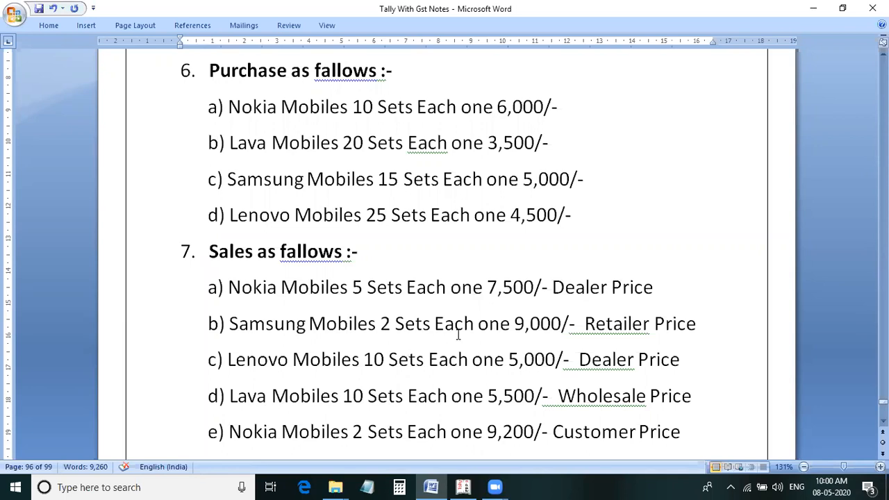
left_click(464, 486)
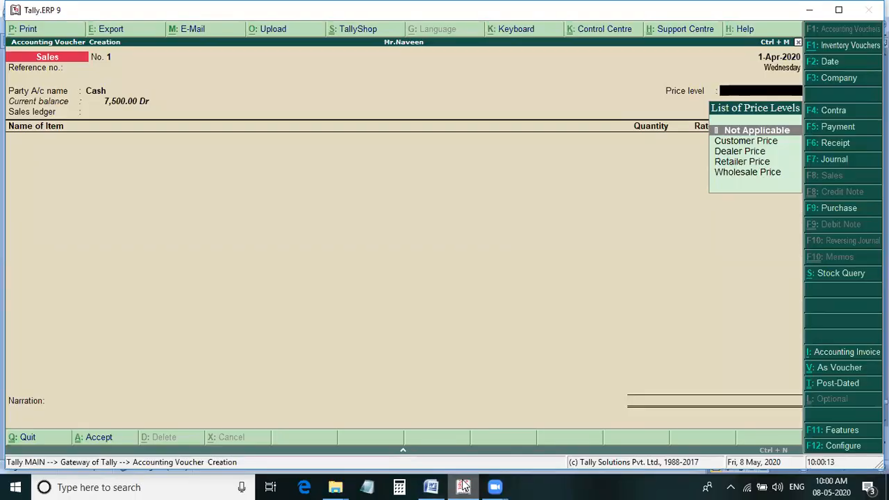
left_click(431, 487)
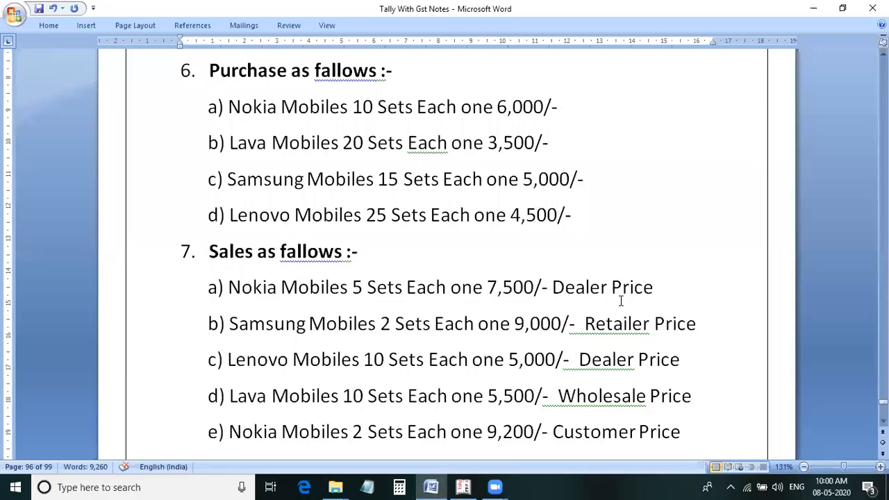
key("alt+Tab")
key("Down")
key("Down")
key("Return")
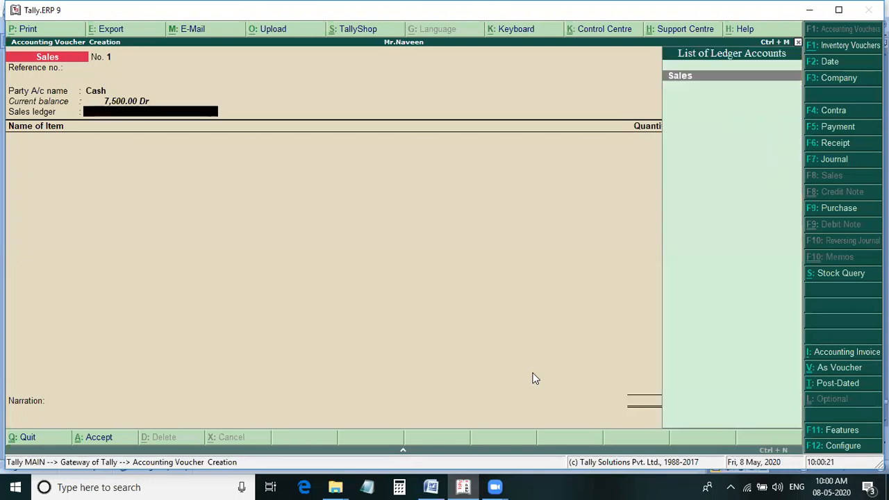
key("Return")
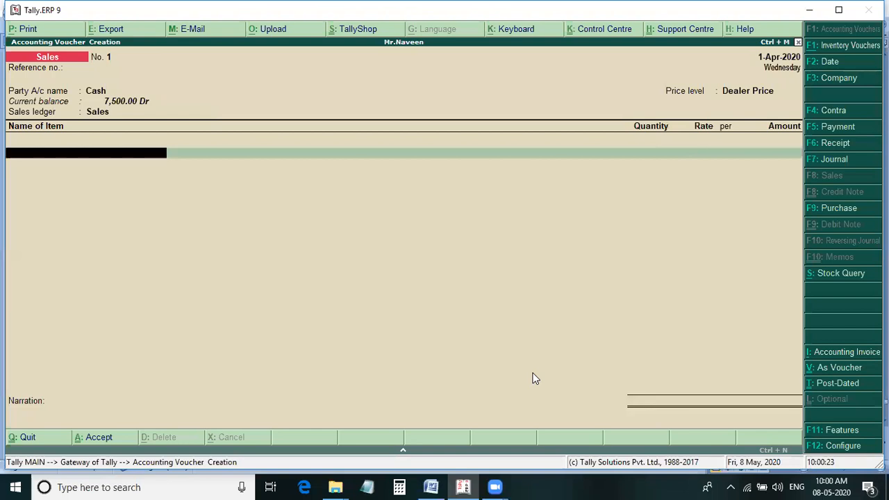
Add Nokia Mobiles to the sales voucher, 5 sets at 7,500 each, taking the figures from the Word notes.
type("n")
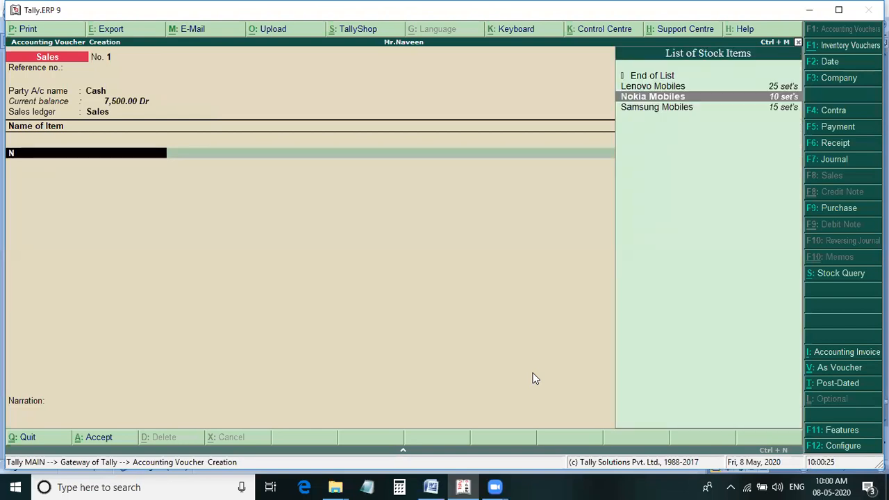
key("Return")
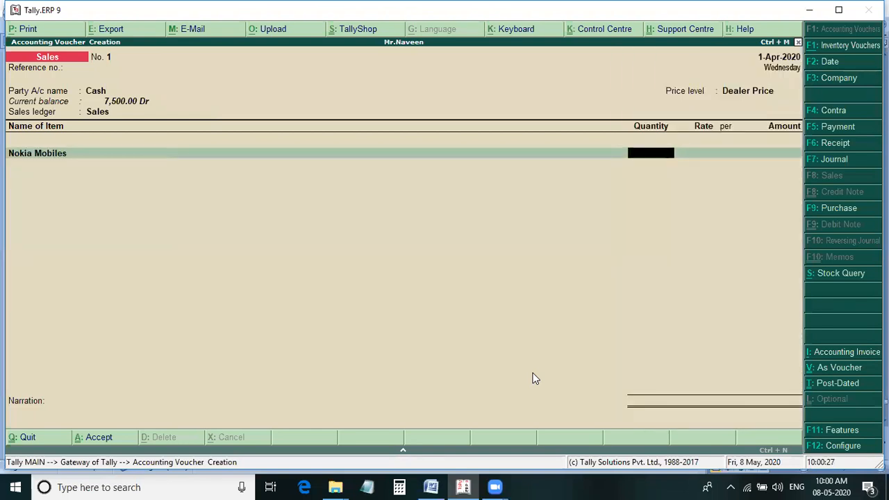
key("alt+Tab")
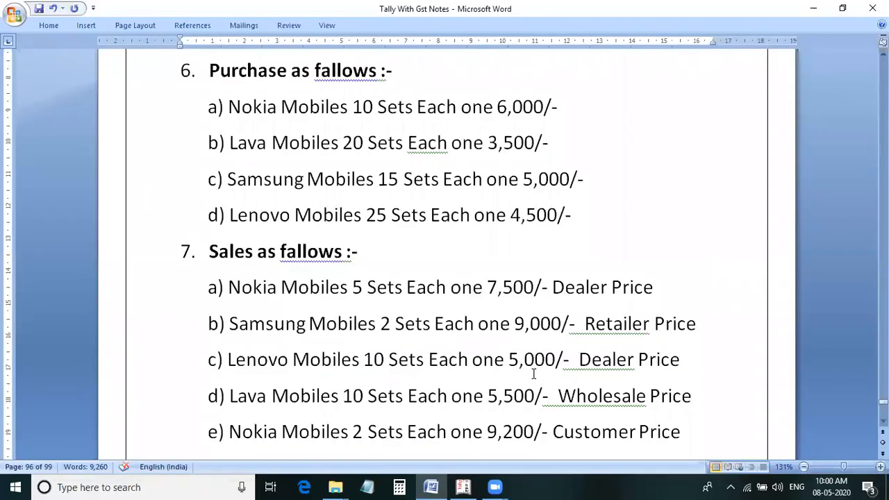
key("alt+Tab")
type("5")
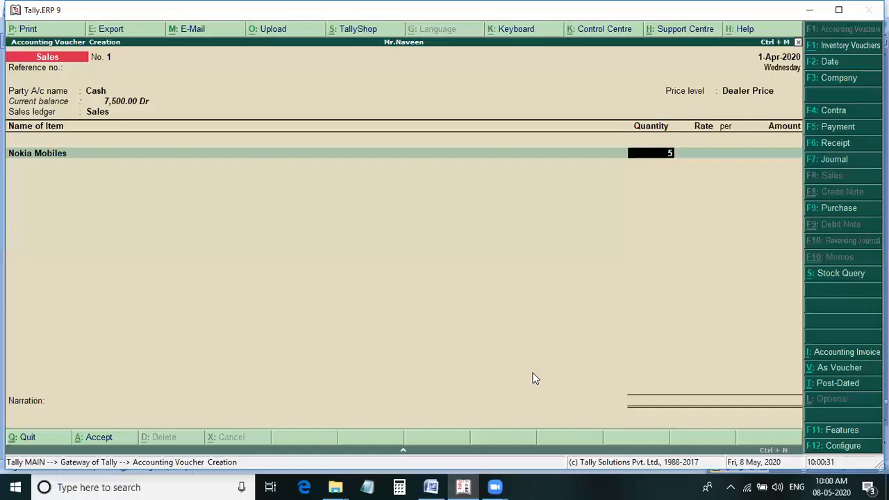
key("Return")
type("7500")
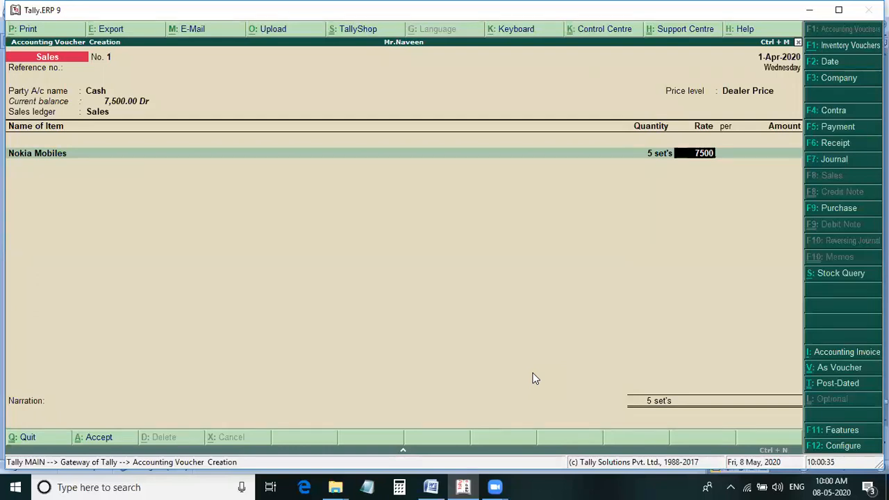
key("Return")
End the item list and save the Nokia Mobiles sales voucher with no narration.
key("Return")
key("Return")
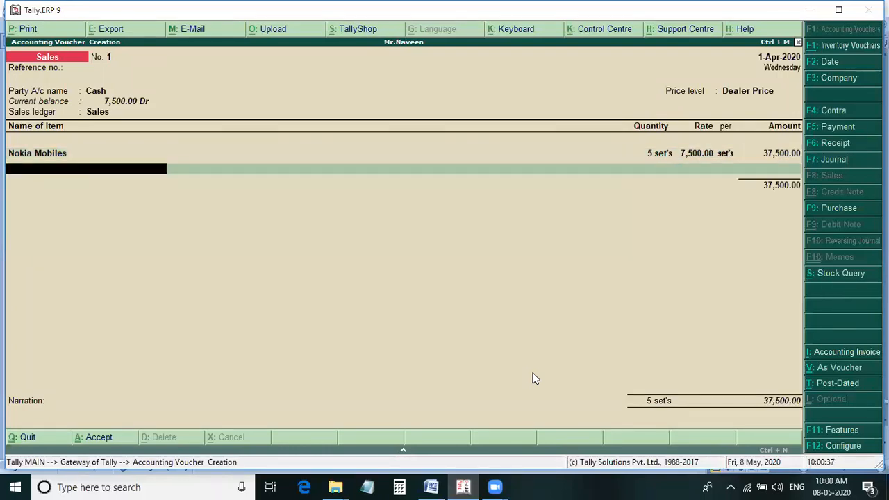
key("Return")
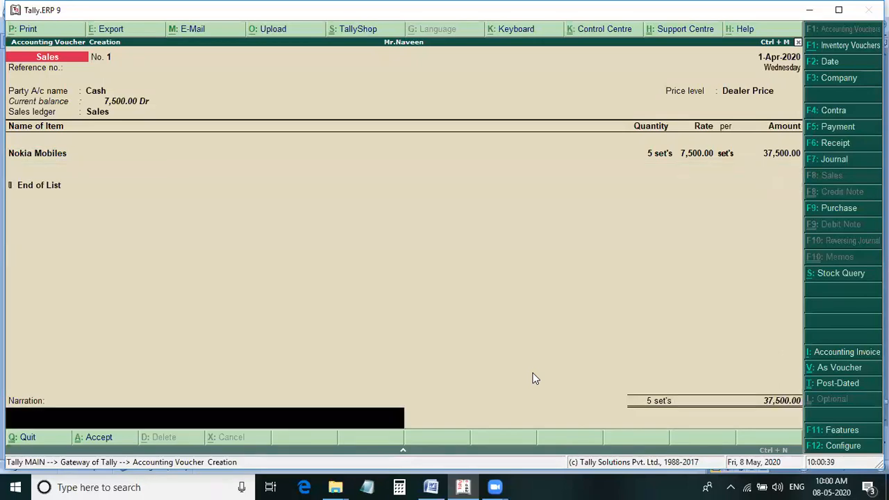
key("Return")
key("Return")
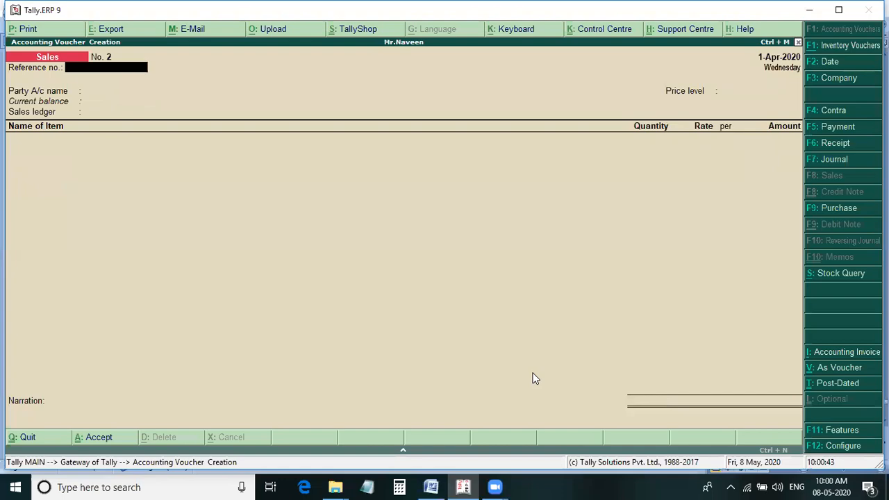
Check the next sale in the Word notes and start sales voucher 2 with Cash as the party account, leaving the party details at their defaults.
key("alt+Tab")
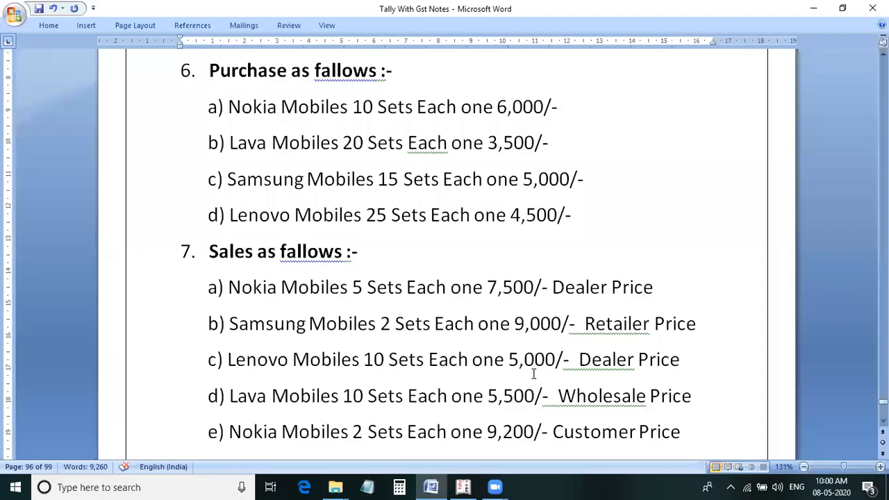
key("alt+Tab")
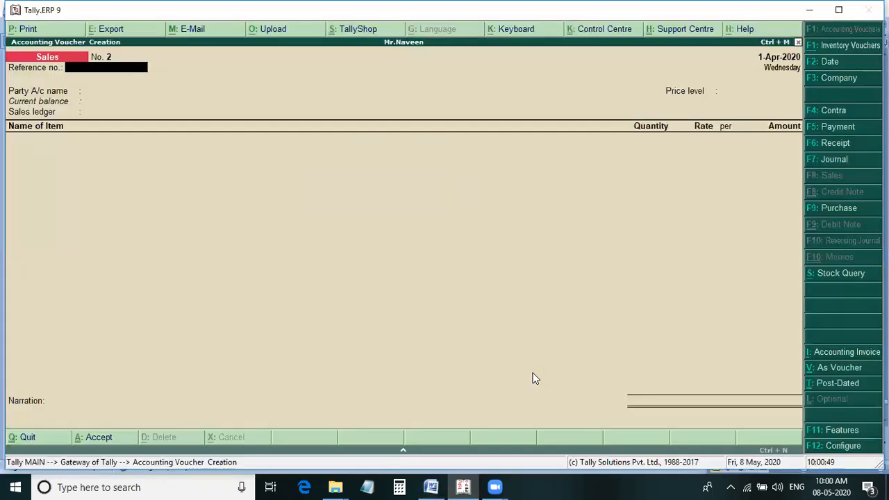
key("Return")
key("Down")
key("Return")
key("Return")
key("Return")
key("Return")
key("Return")
key("Return")
key("Return")
key("Return")
key("Return")
key("Return")
key("Return")
key("Return")
key("Return")
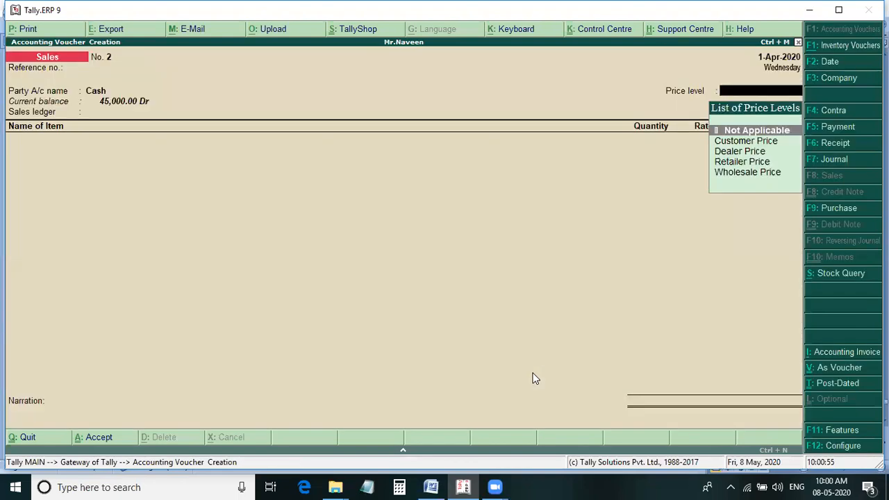
Set the price level of sales voucher 2 to Retailer Price and its sales ledger to Sales.
key("Down")
key("Down")
key("Down")
key("Return")
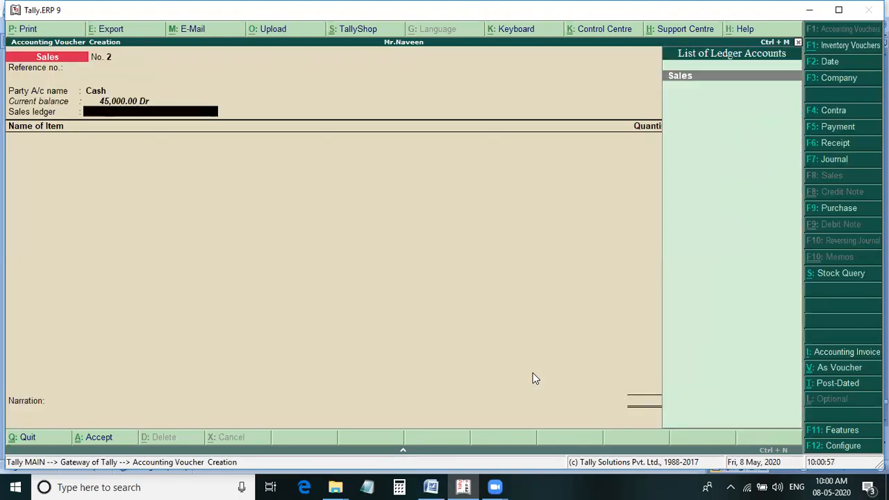
key("Return")
Add Samsung Mobiles to the sales voucher, 2 sets at 9,000 each, taking the figures from the Word notes.
type("Sa")
key("Return")
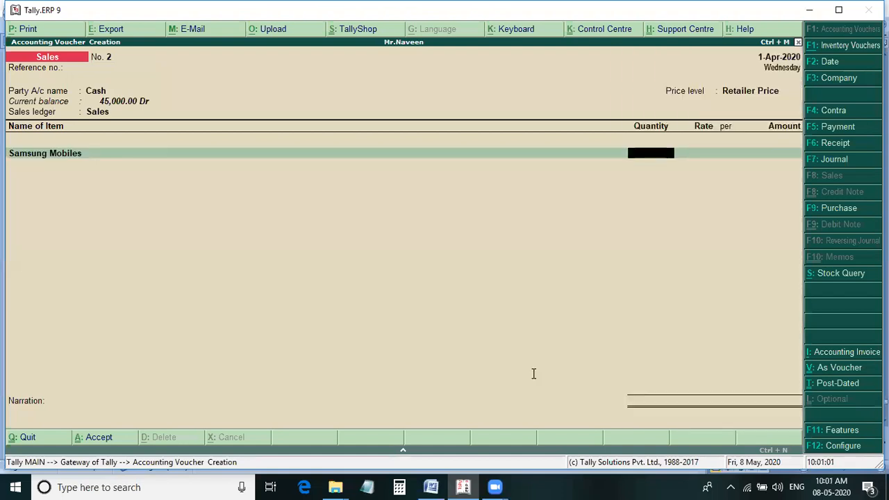
key("alt+Tab")
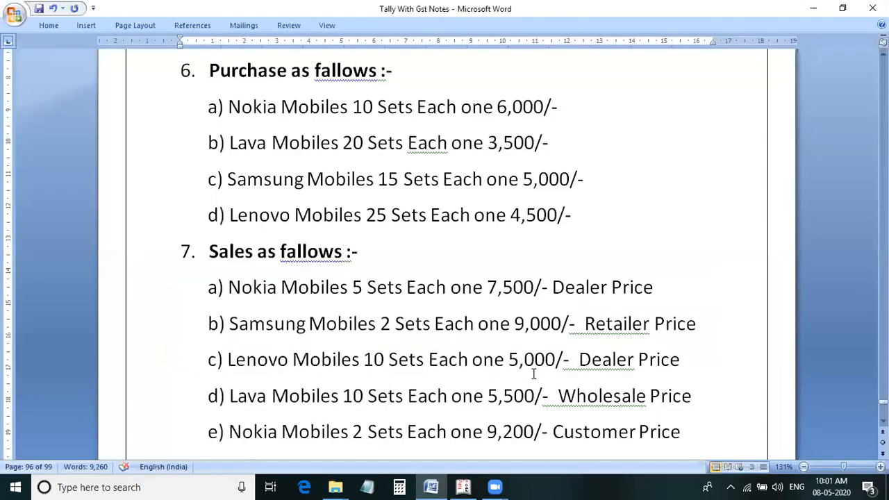
key("alt+Tab")
type("2")
key("Return")
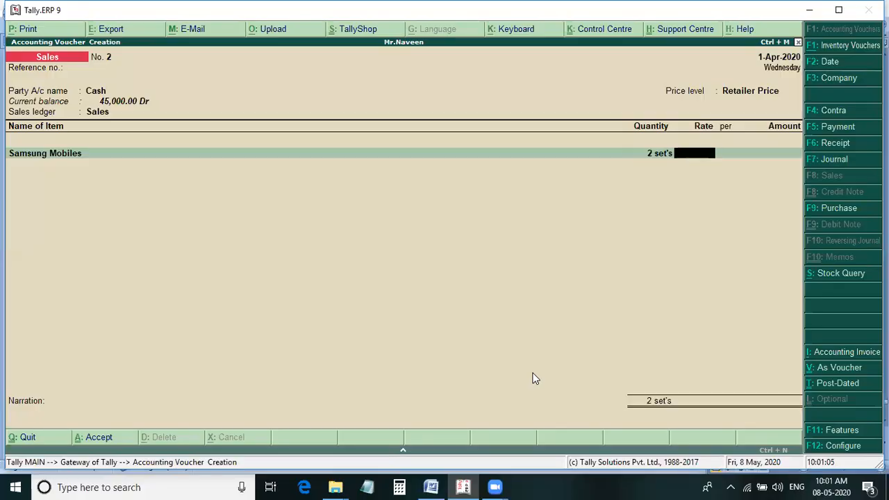
type("9000")
key("Return")
key("Return")
key("Return")
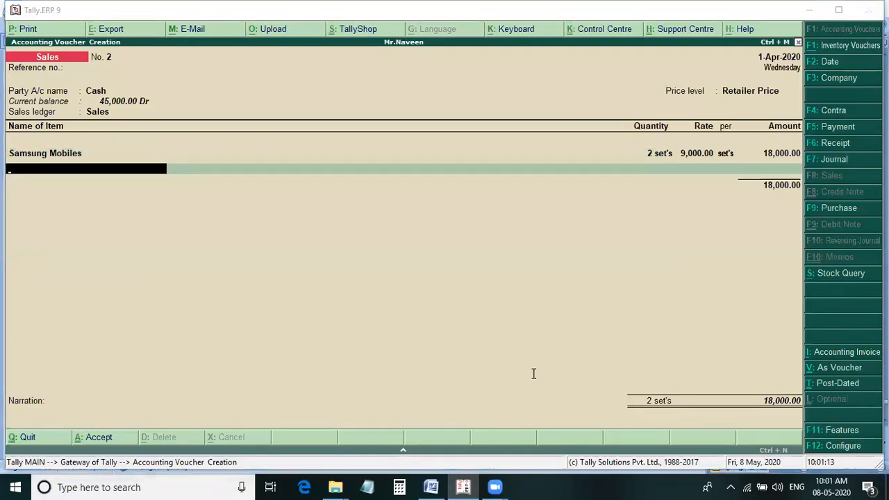
Check the Samsung sale against the Word notes, then end the item list and save the voucher with no narration.
key("alt+Tab")
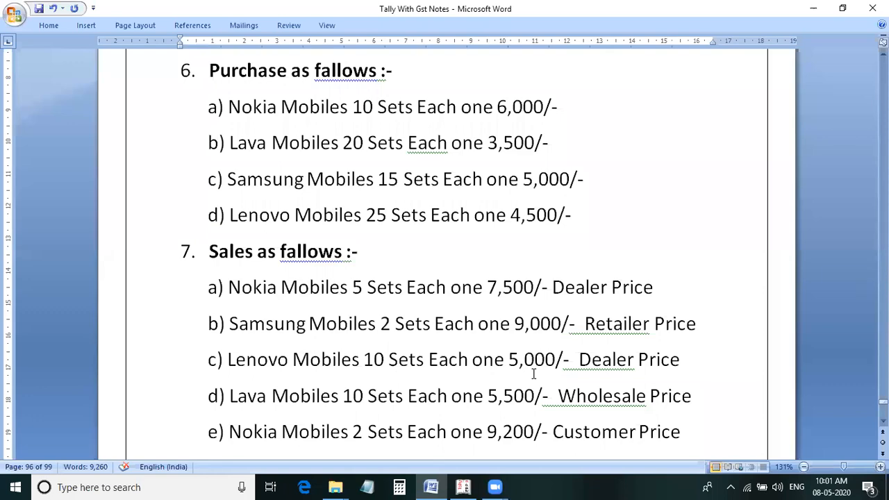
key("alt+Tab")
key("Return")
key("Return")
Start sales voucher 3 with Cash as the party account, leaving the despatch, order and buyer details at their defaults.
key("Return")
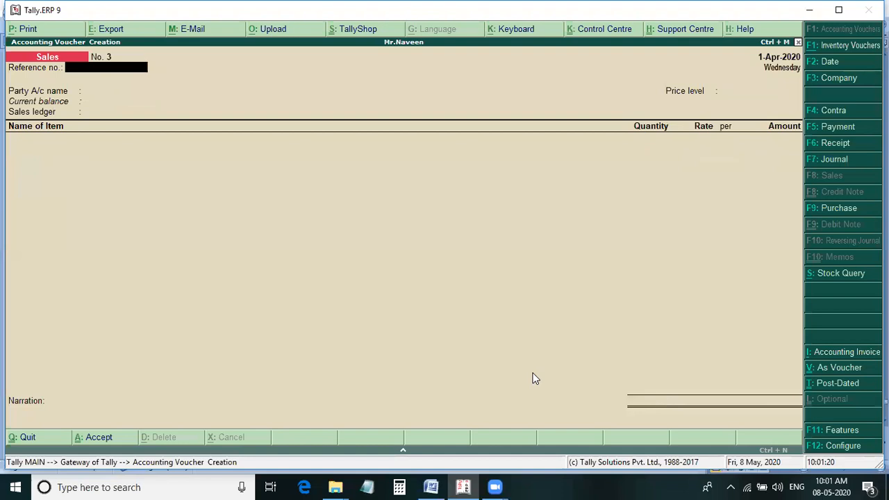
key("Return")
key("Down")
key("Return")
key("Return")
key("Return")
key("Return")
key("Return")
key("Return")
key("Return")
key("Return")
key("Return")
key("Return")
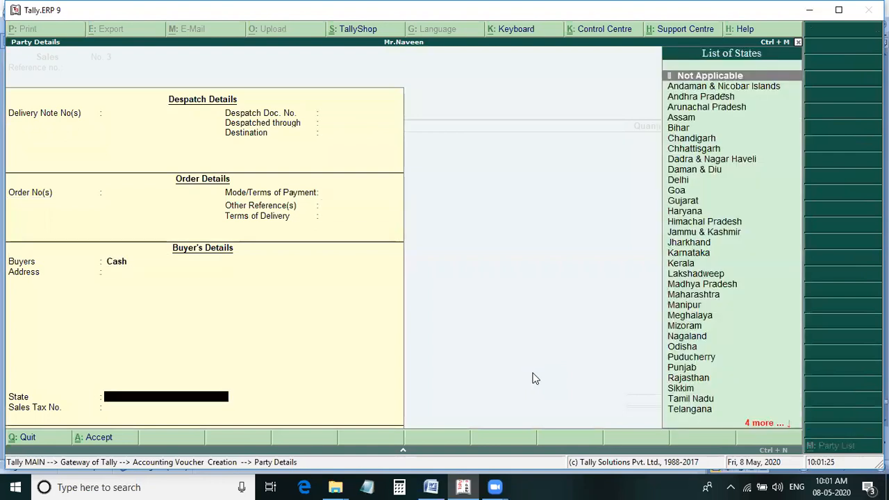
key("Return")
key("Return")
Consult the Word notes for the Lenovo sale, then set the price level to Dealer Price and the sales ledger to Sales.
key("alt+Tab")
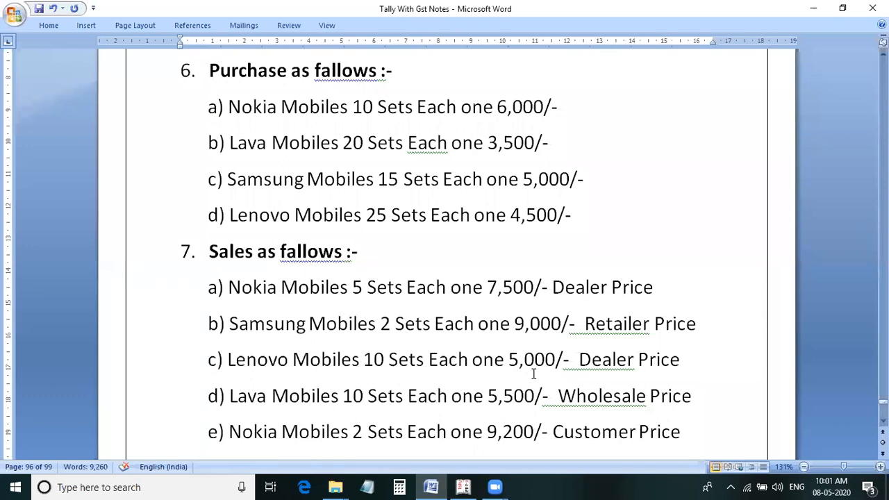
key("alt+Tab")
key("Down")
key("Down")
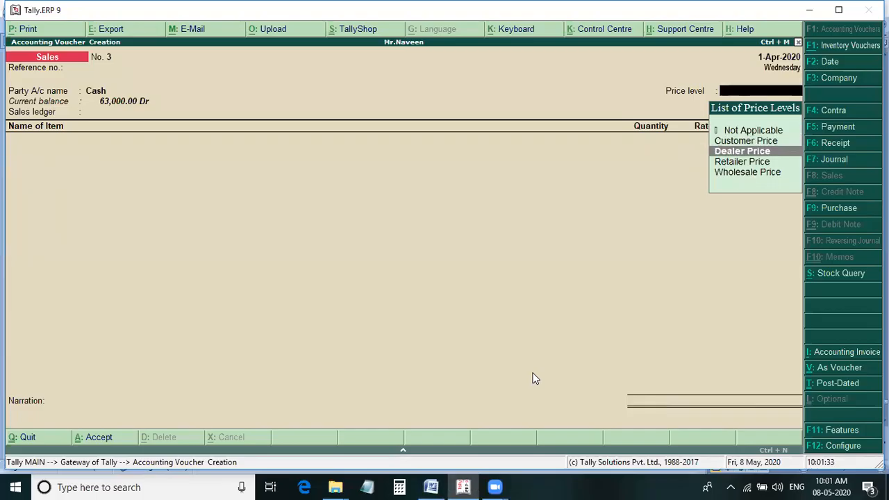
key("Return")
key("Return")
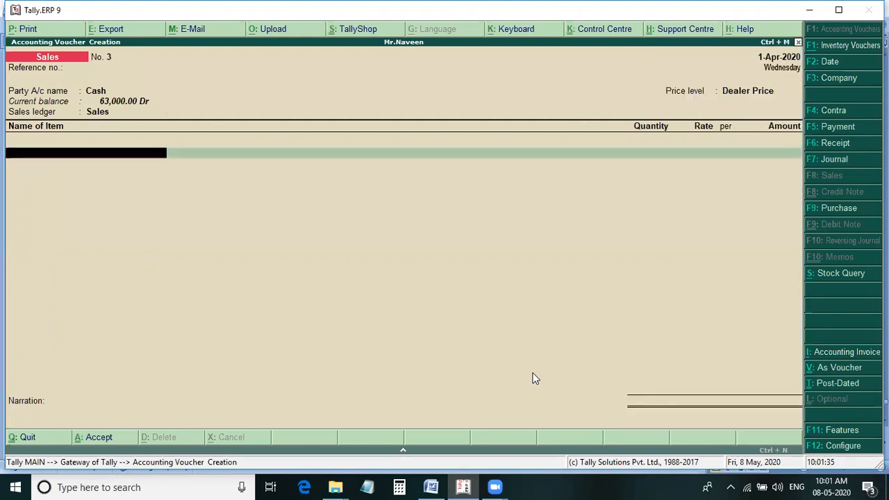
Add Lenovo Mobiles to the sales voucher, 10 sets at 5,000 each, taking the figures from the Word notes.
type("L")
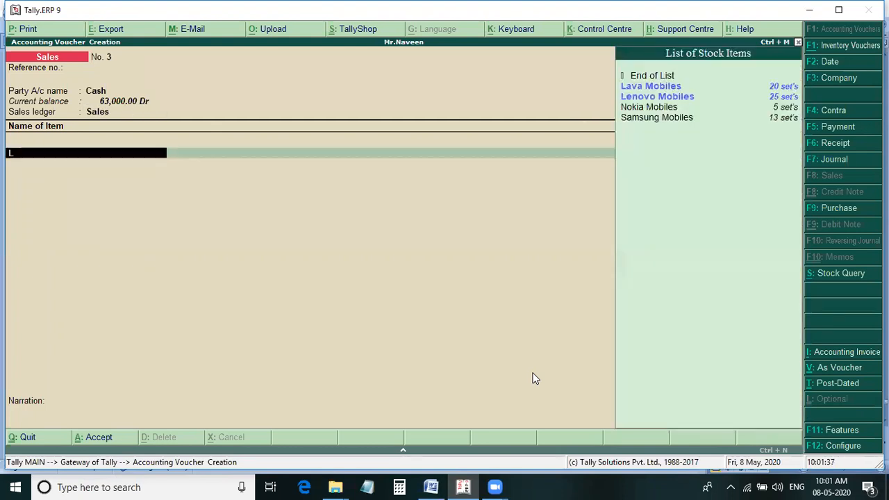
key("Down")
key("Return")
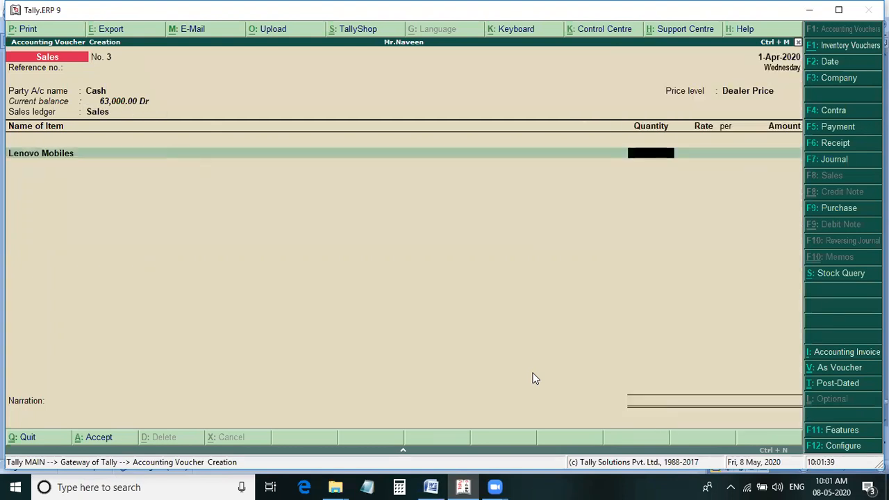
key("alt+Tab")
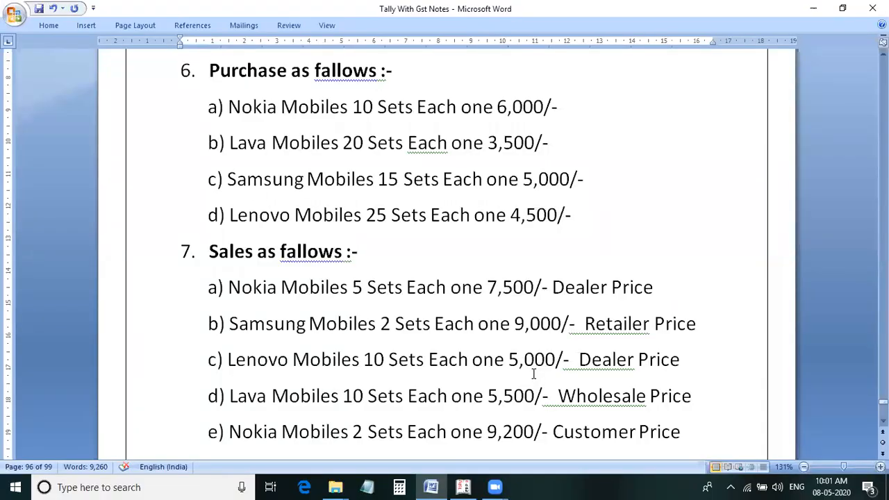
key("alt+Tab")
type("0")
key("Return")
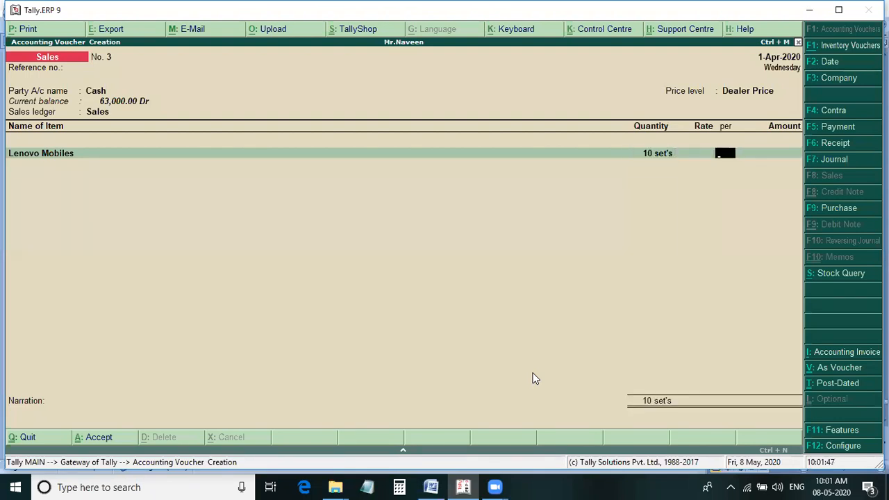
type("5000")
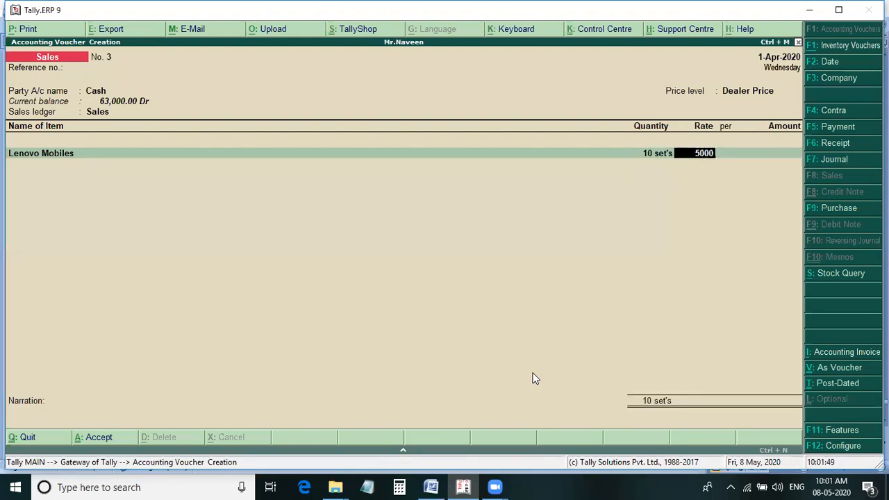
key("Return")
End the item list and save the Lenovo Mobiles sales voucher with no narration.
key("Return")
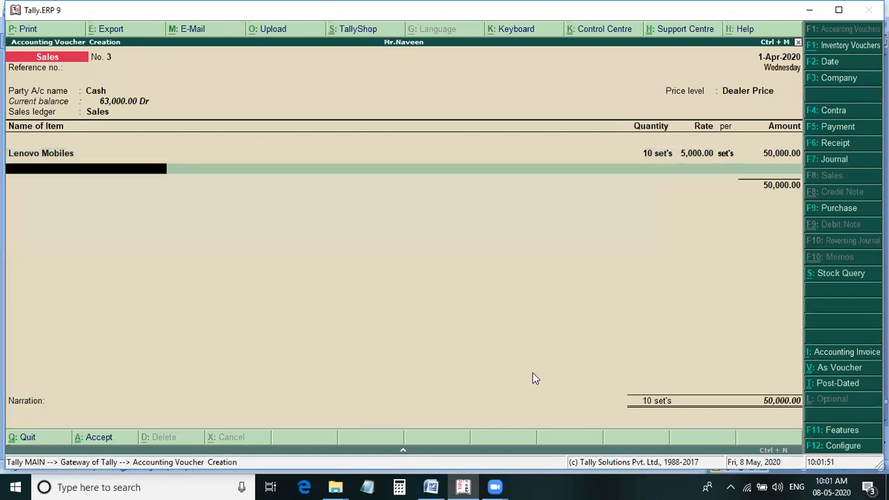
Start sales voucher 4 with Cash as the party account and default party details, and consult the Word notes for the next sale's price level.
key("Return")
key("Return")
key("Return")
key("Return")
key("Down")
key("Return")
key("Return")
key("Return")
key("Return")
key("Return")
key("Return")
key("Return")
key("Return")
key("Return")
key("Return")
key("Return")
key("Return")
key("Return")
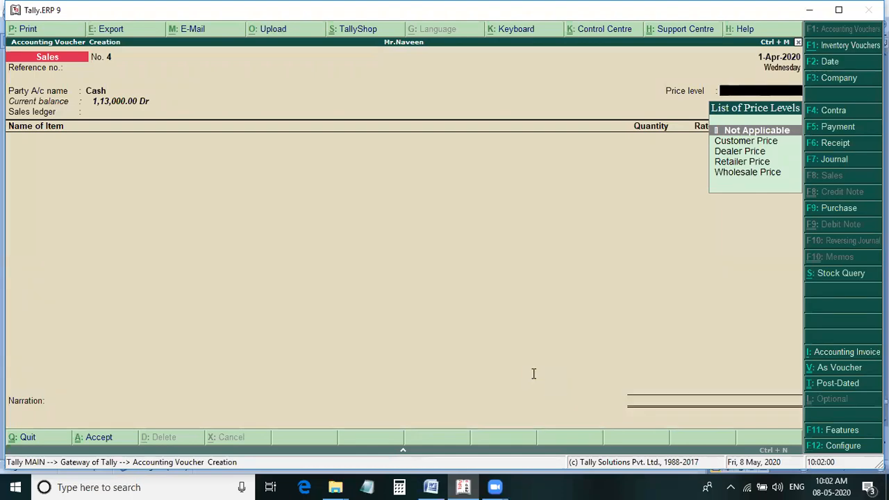
key("alt+Tab")
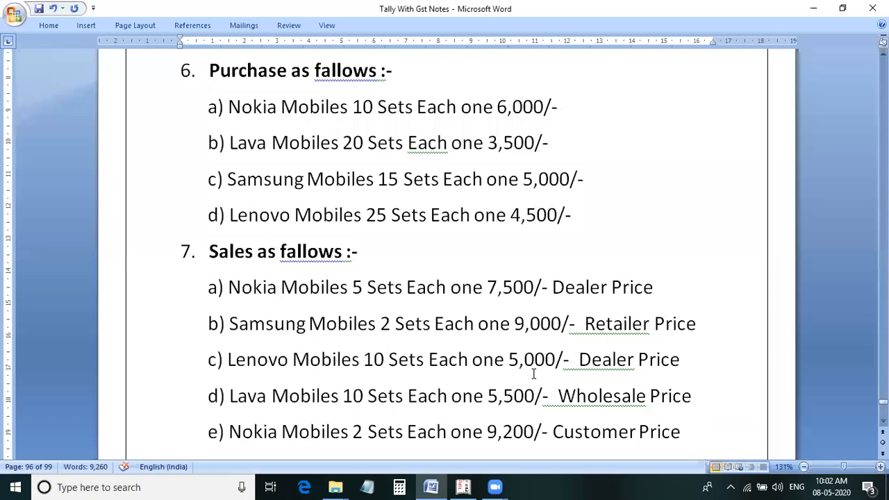
Back in Tally, set sales voucher 4's price level to Wholesale Price and its sales ledger to Sales.
key("alt+Tab")
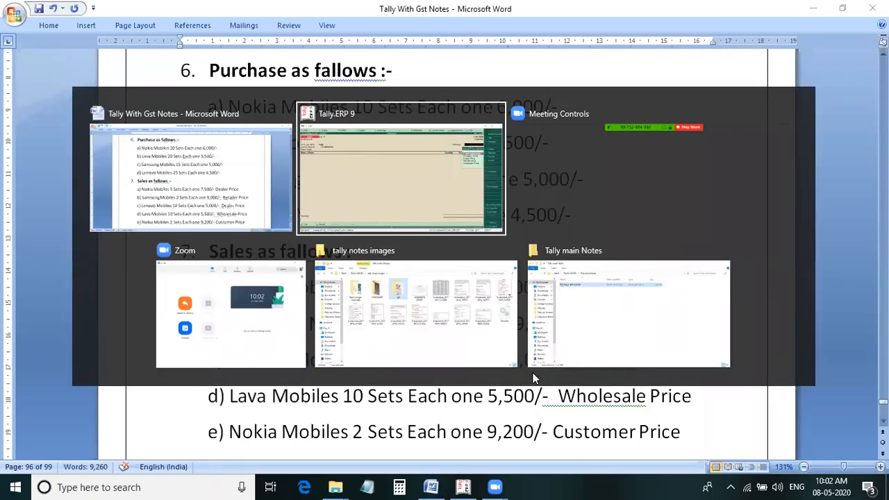
key("Down")
key("Down")
key("Down")
key("Down")
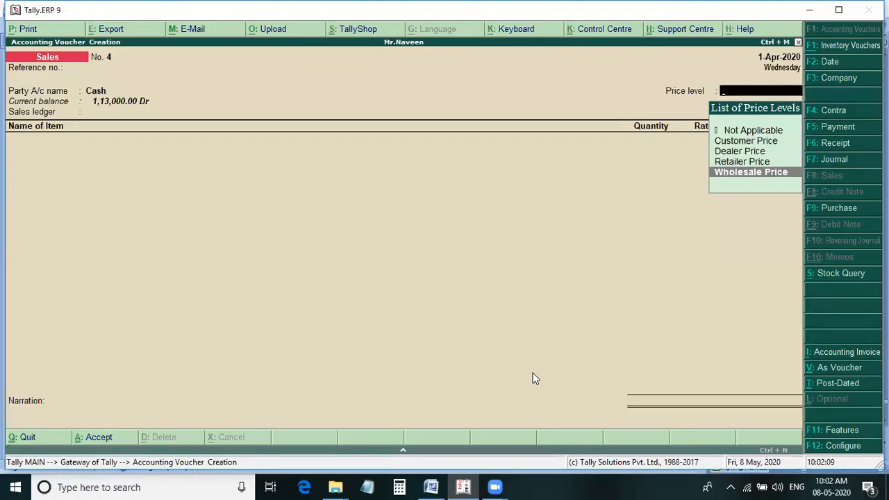
key("Return")
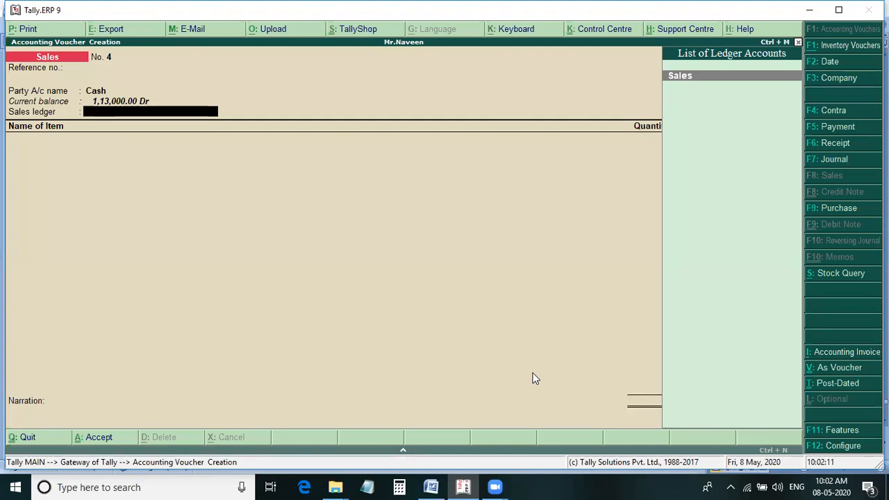
key("Return")
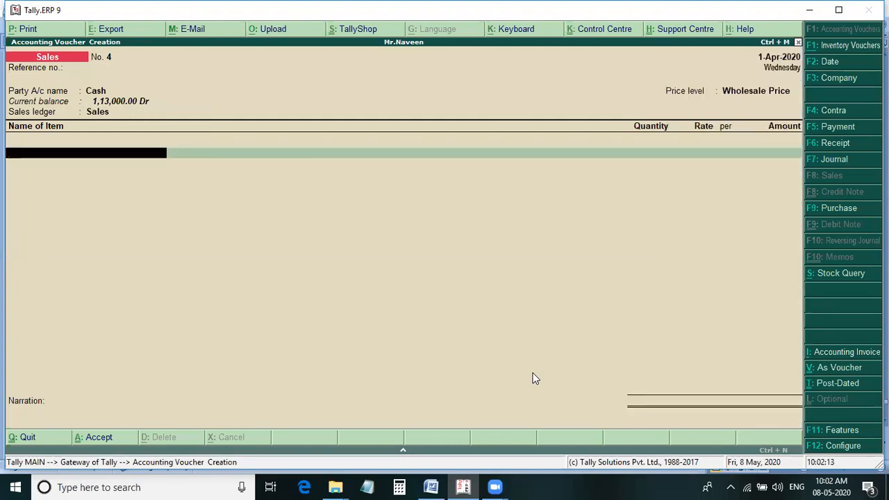
Add Lava Mobiles to the sales voucher, 10 sets at 5,500 each, taking the figures from the Word notes.
key("alt+Tab")
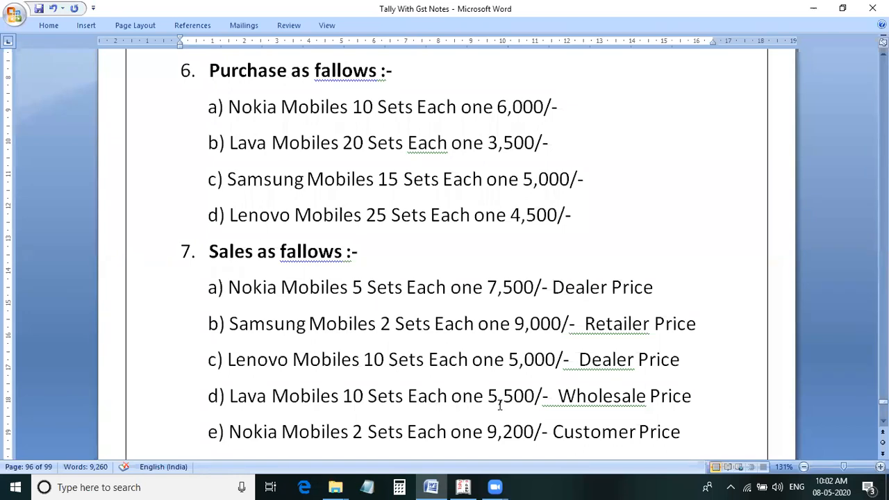
key("alt+Tab")
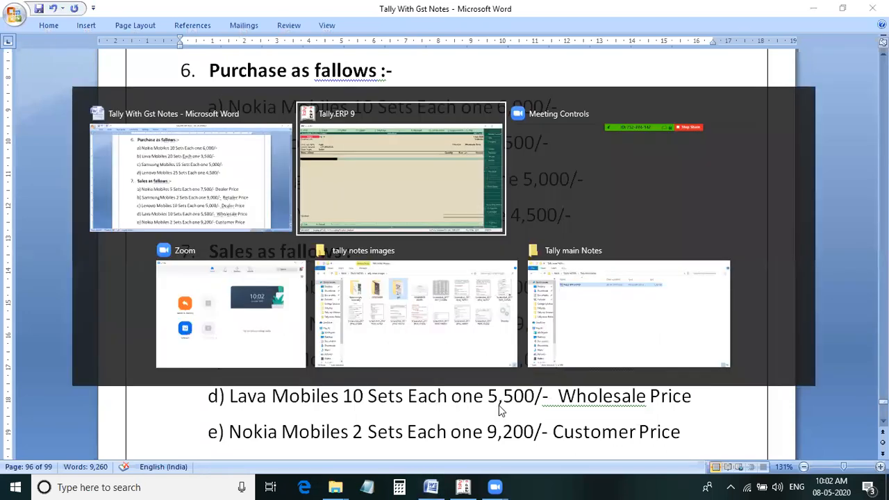
type("L")
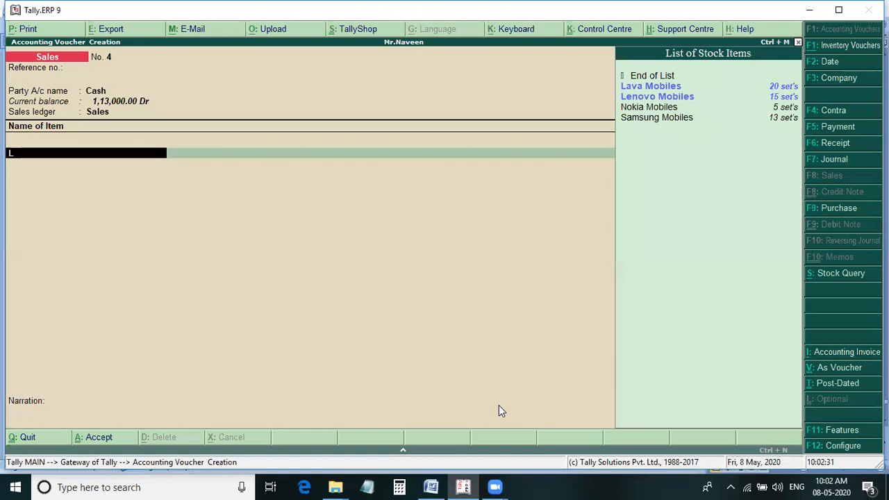
key("Return")
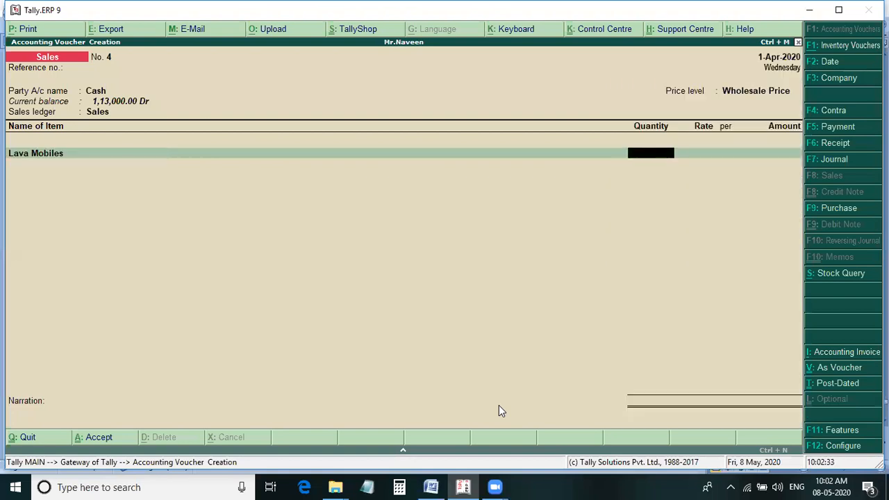
key("alt+Tab")
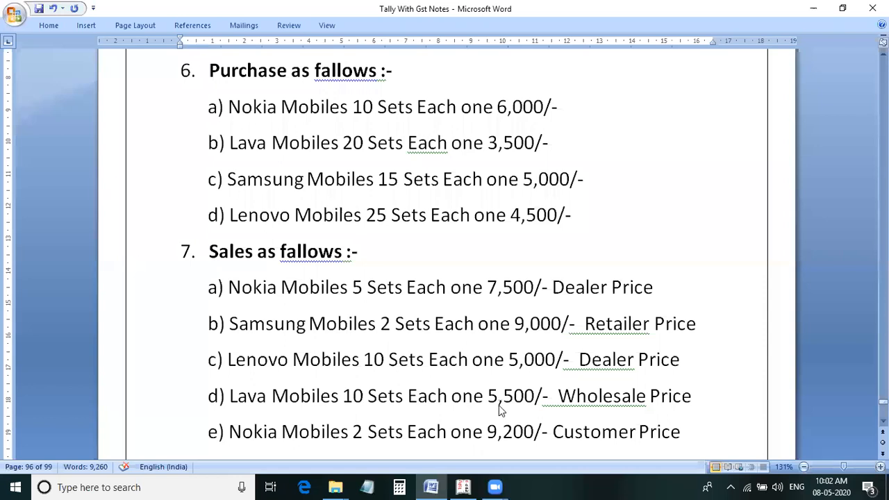
key("alt+Tab")
type("10")
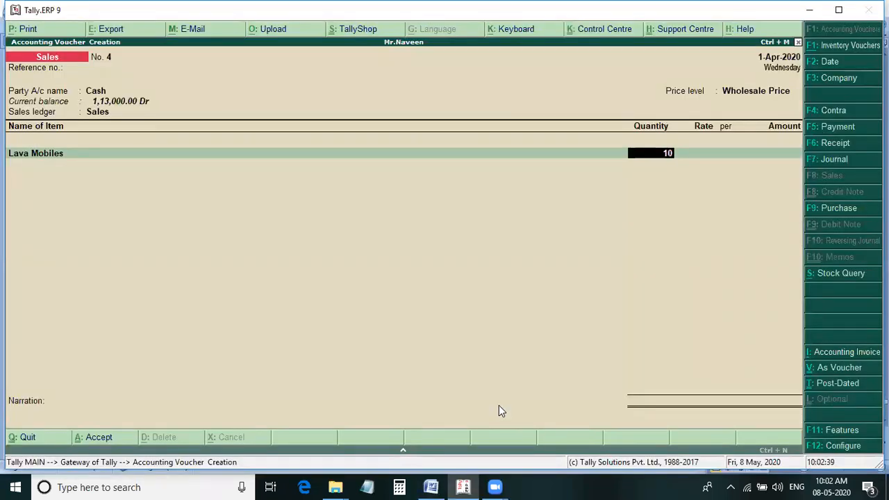
key("Return")
type("5500")
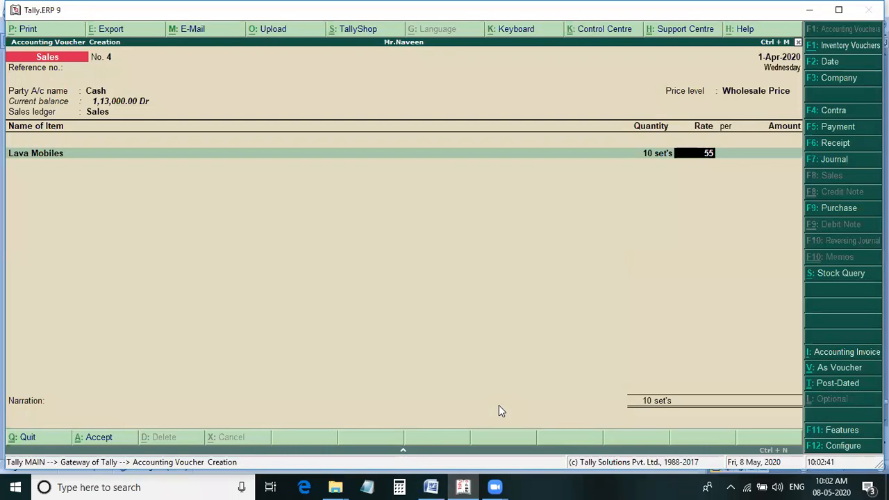
key("Return")
key("Return")
key("Return")
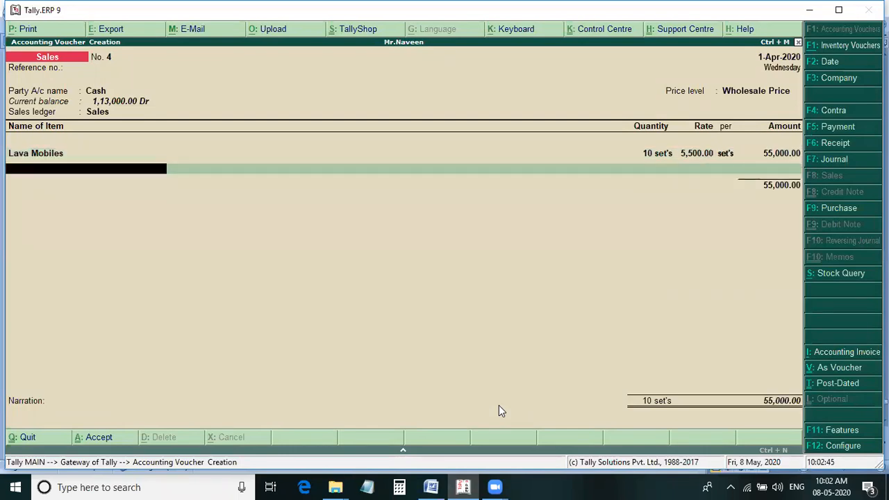
End the item list and save the Lava Mobiles sales voucher with no narration.
key("Return")
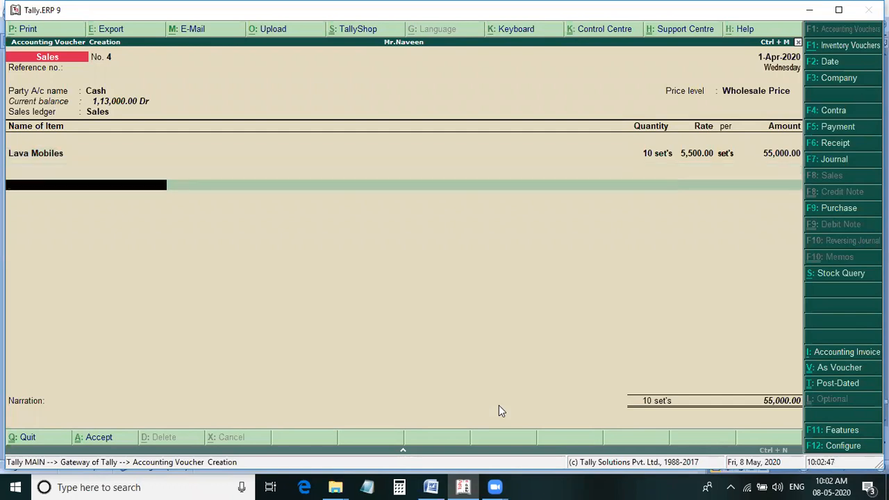
key("Return")
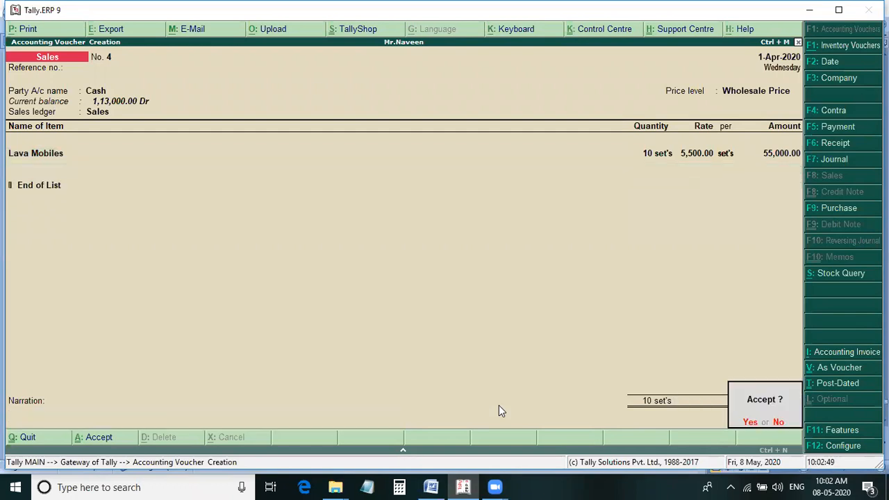
key("Return")
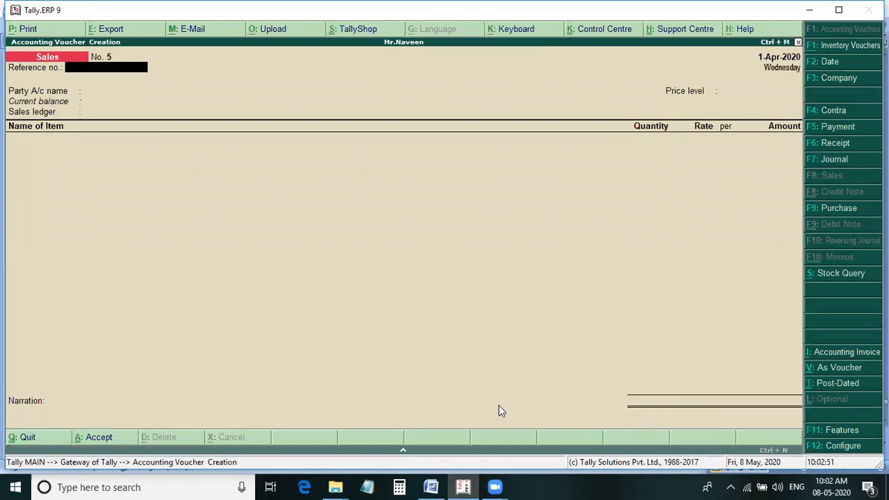
Consult the Word notes for the next sale, then leave the reference number of sales voucher 5 blank.
key("alt+Tab")
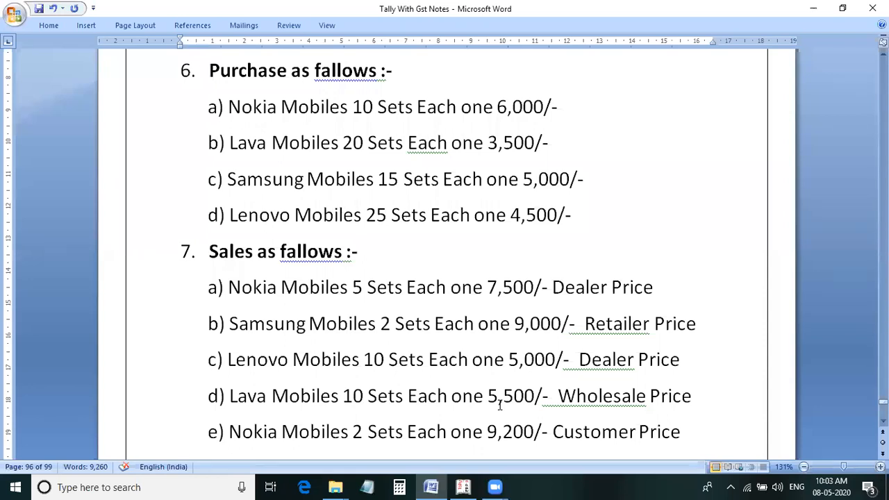
key("alt")
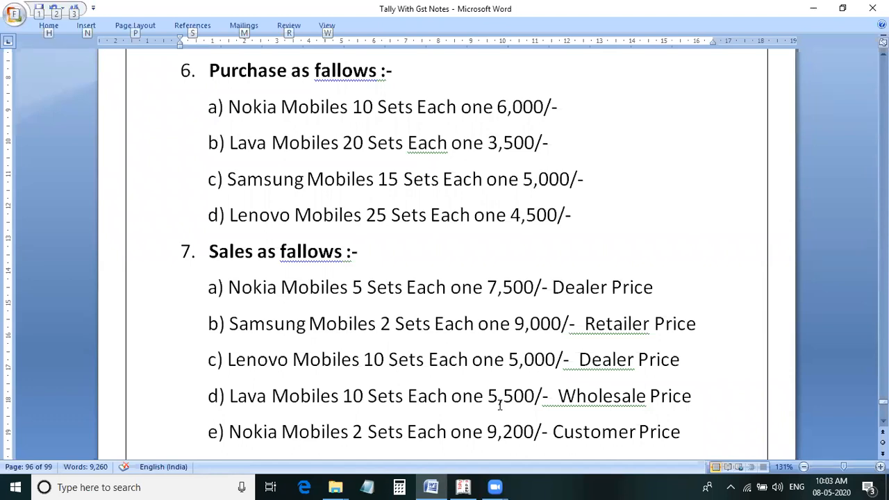
key("alt+Tab")
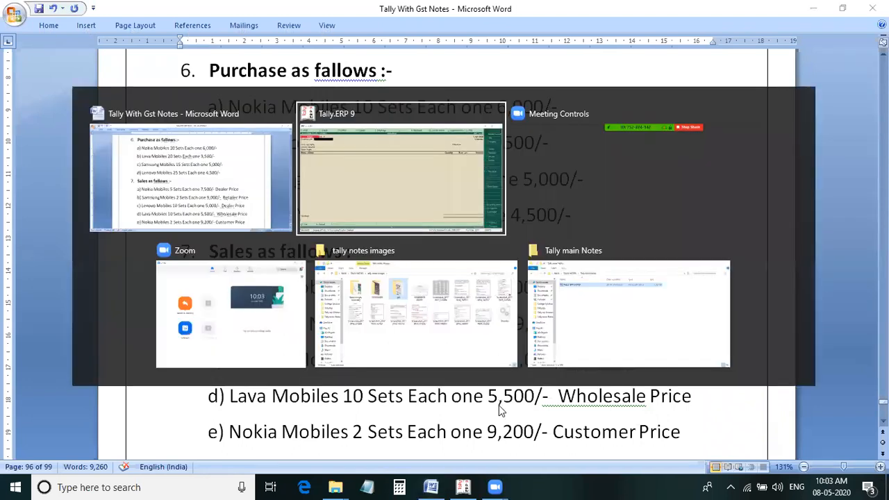
key("Return")
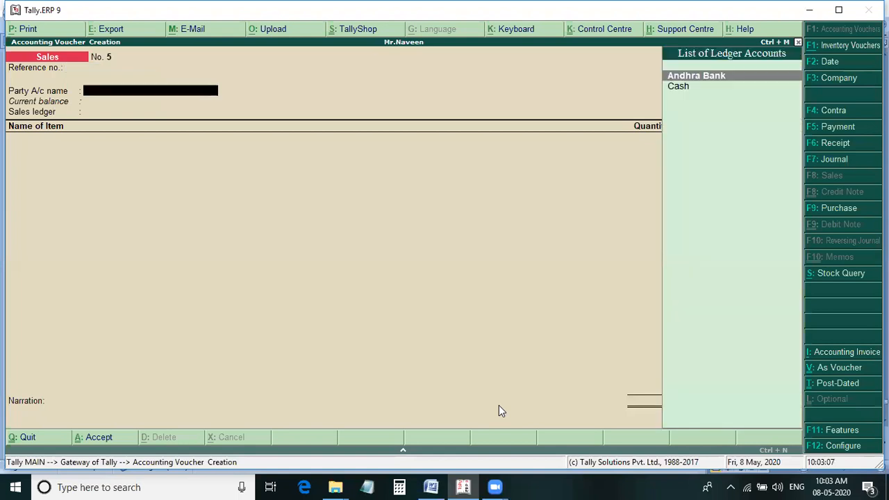
key("Return")
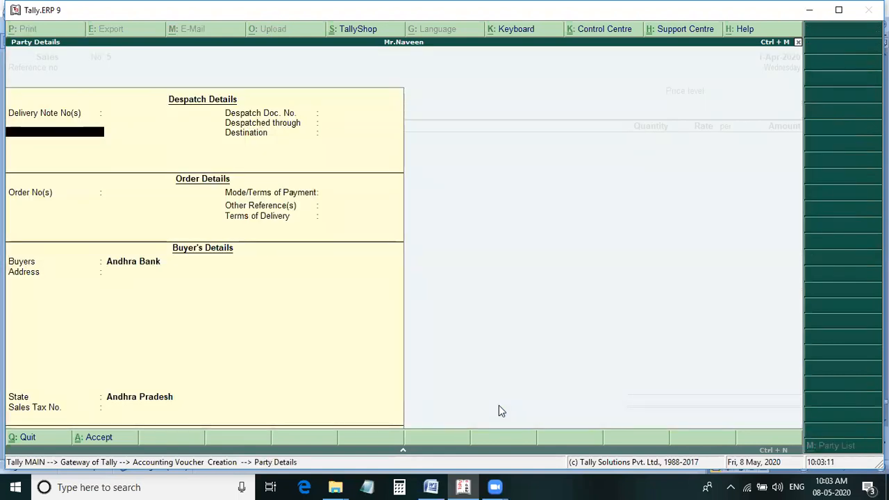
key("Escape")
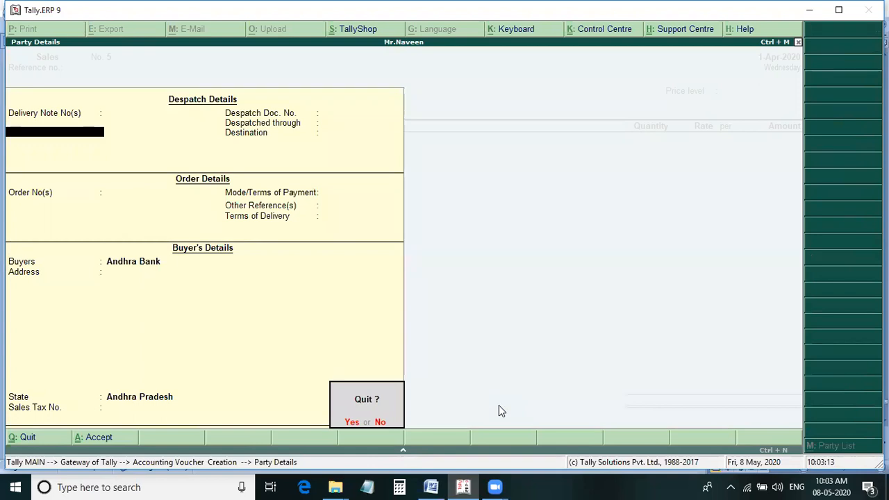
key("Escape")
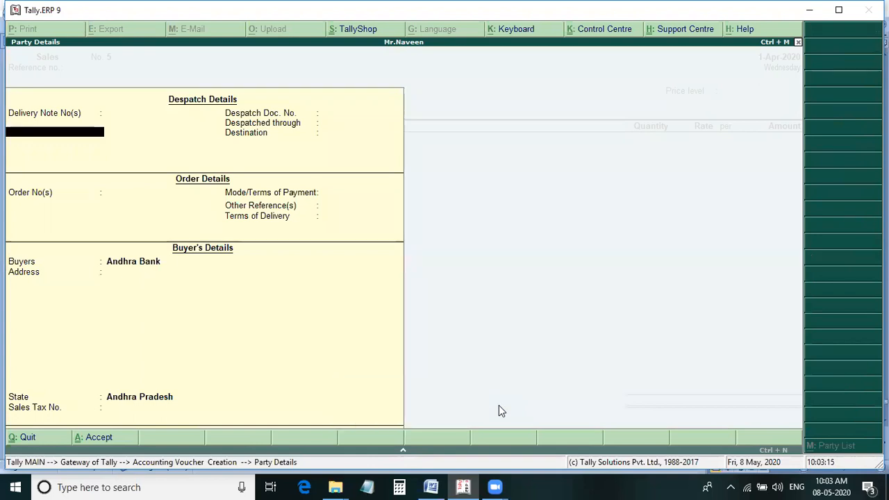
key("BackSpace")
Set Cash as the party account of sales voucher 5 and accept the default party details.
key("Down")
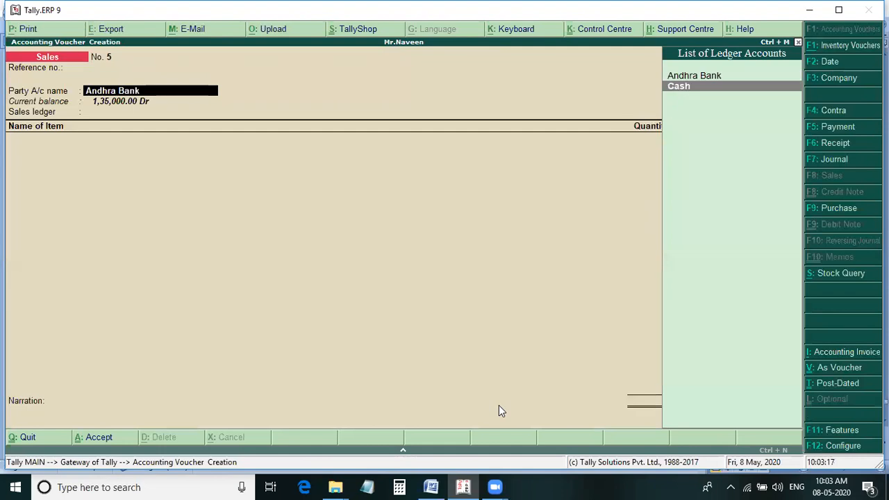
key("Return")
key("Return")
key("Return")
key("Return")
key("Return")
key("Return")
key("Return")
key("Return")
key("Return")
key("Return")
key("Return")
key("Return")
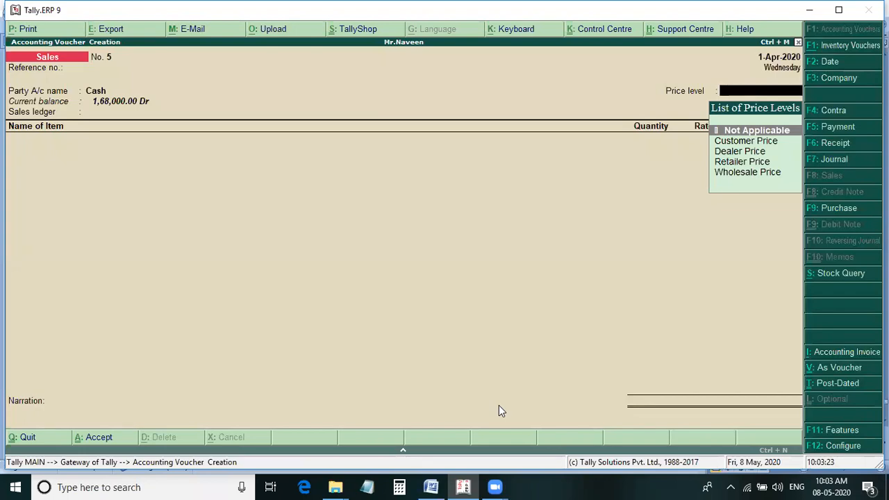
Check the Word notes for the Nokia sale, then set the price level to Customer Price and the sales ledger to Sales.
key("alt+Tab")
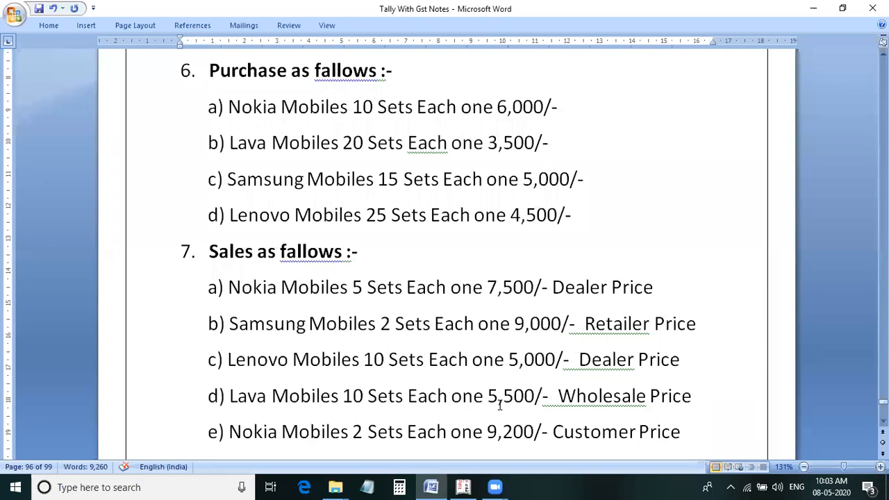
key("alt+Tab")
key("Down")
key("Return")
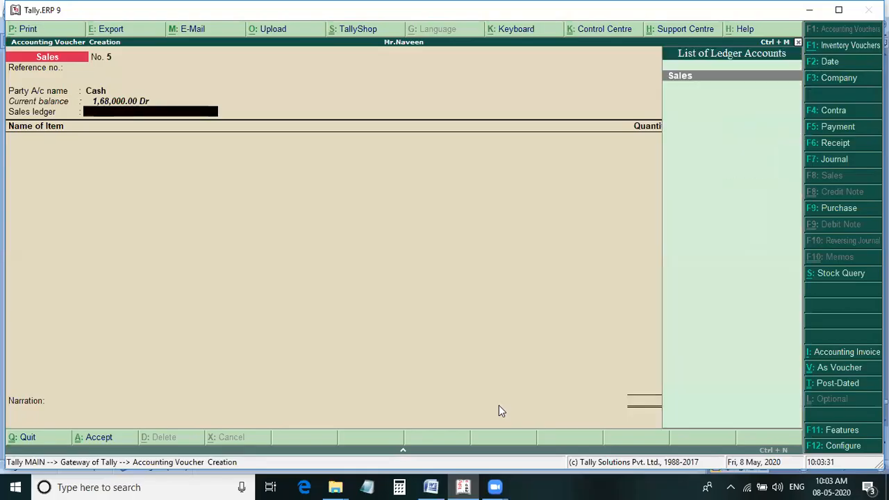
key("Return")
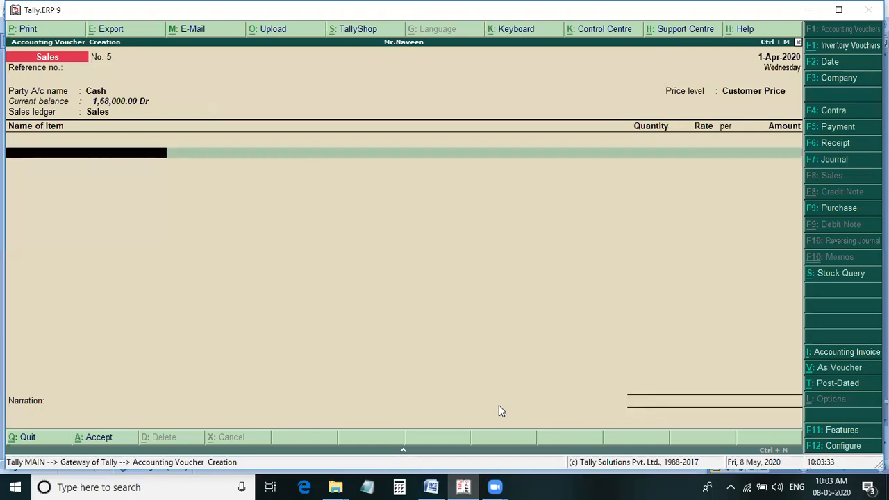
Highlight the Nokia Mobiles Customer Price sale line in the Word notes, then return to the Tally voucher.
key("alt+Tab")
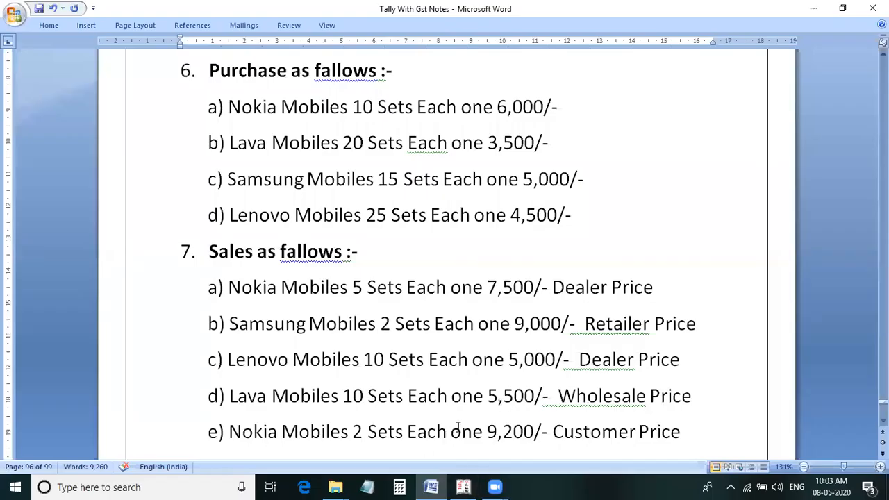
left_click_drag(702, 437, 201, 442)
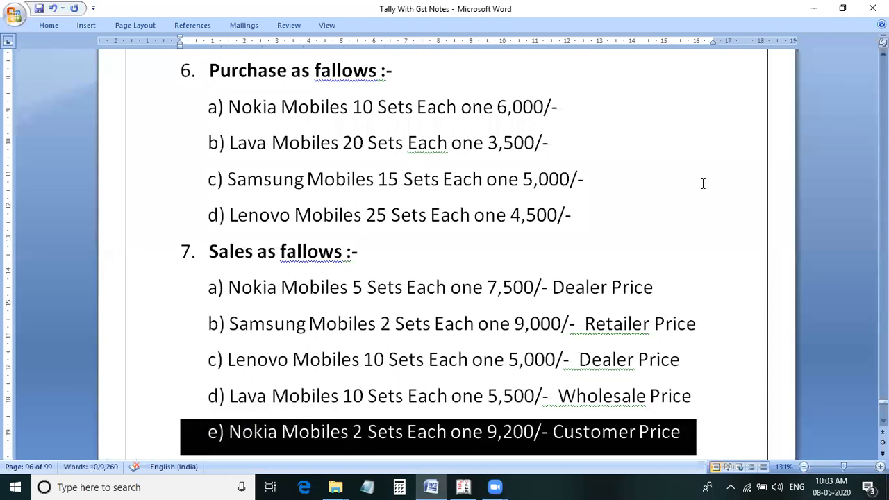
key("alt+Tab")
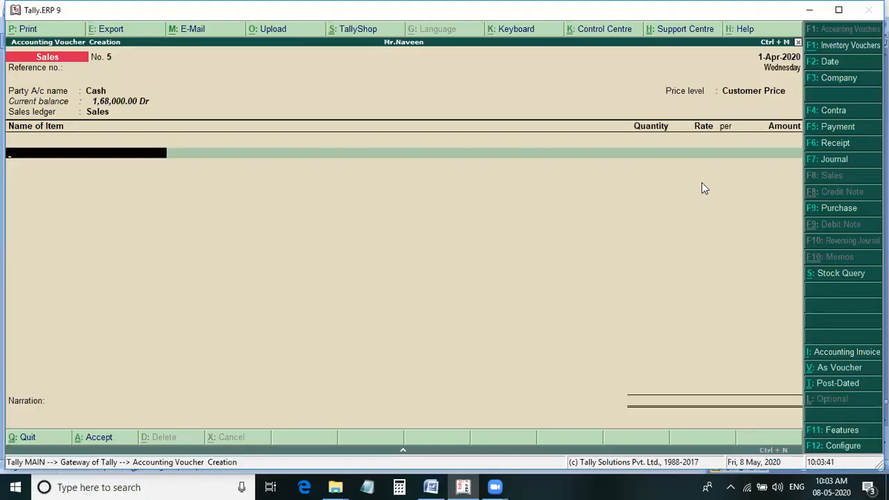
Add Nokia Mobiles to the sales voucher, 2 sets at 9,200 each, checking the rate in the Word notes.
key("Return")
type("2")
key("Return")
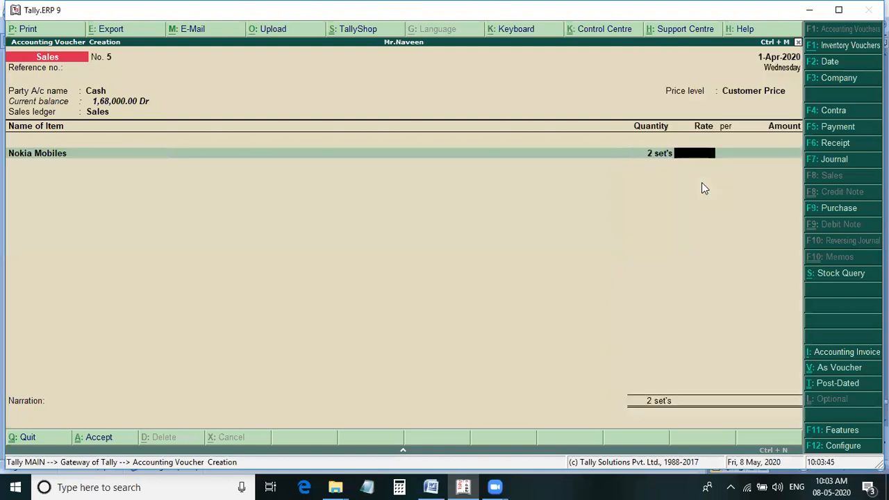
key("alt+Tab")
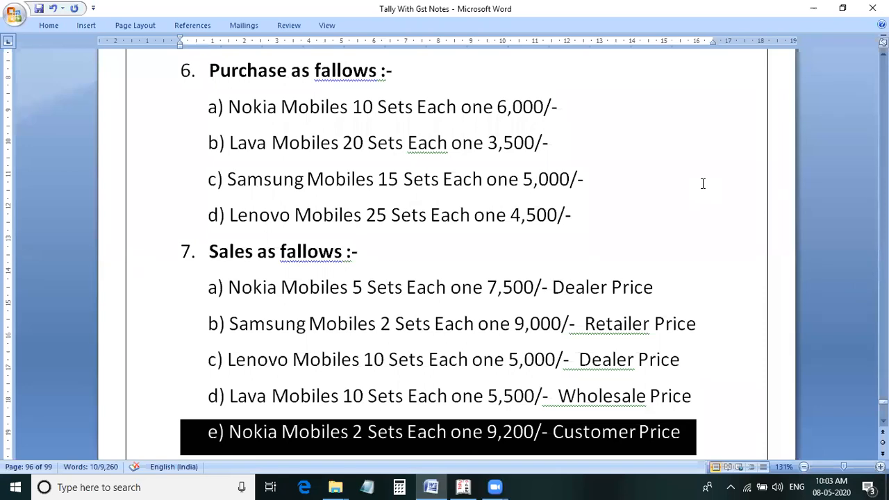
key("alt+Tab")
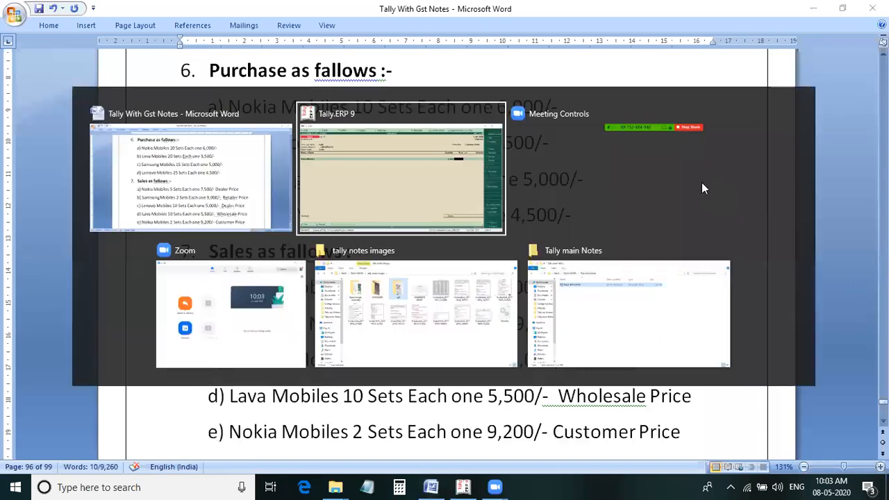
type("9200")
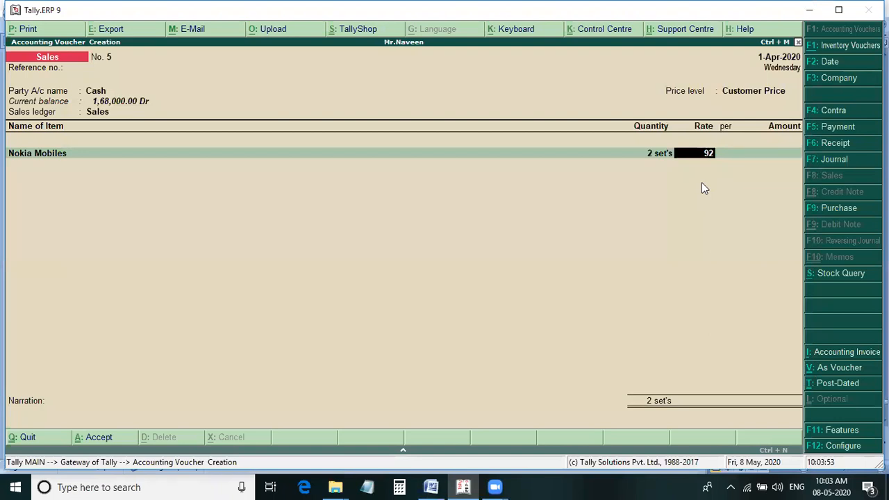
key("Return")
key("Return")
End the item list of sales voucher 5, glance at the next sale in the Word notes, and save the voucher.
key("Return")
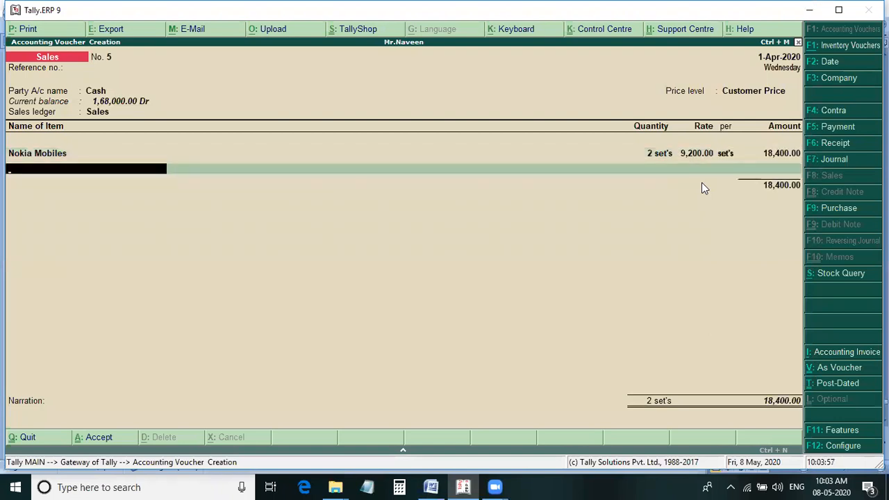
key("Return")
key("Return")
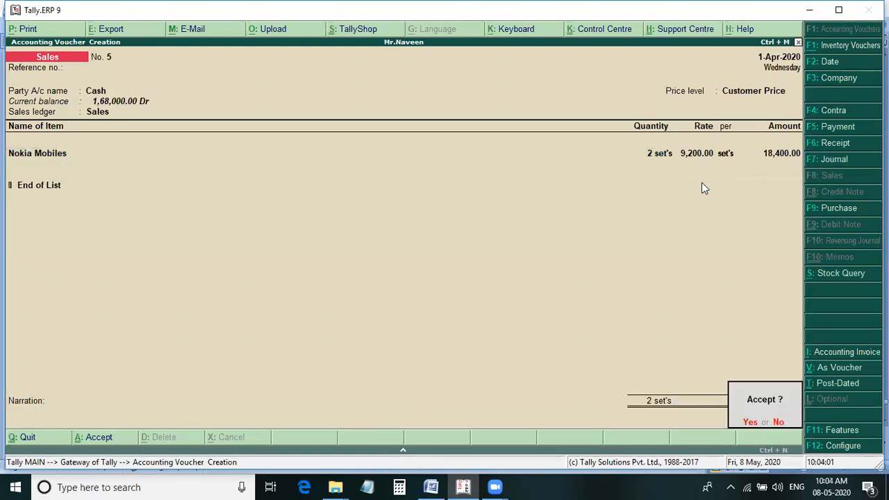
key("alt+Tab")
scroll(569, 306, "down", 4)
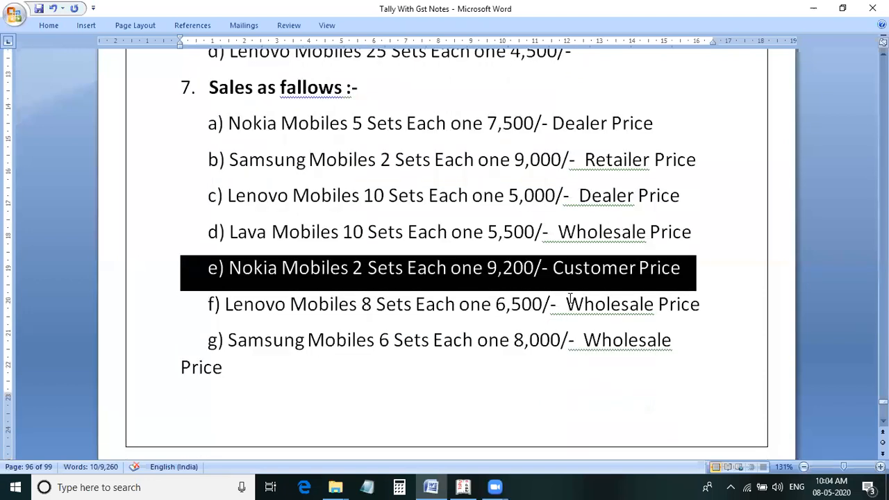
key("alt+Tab")
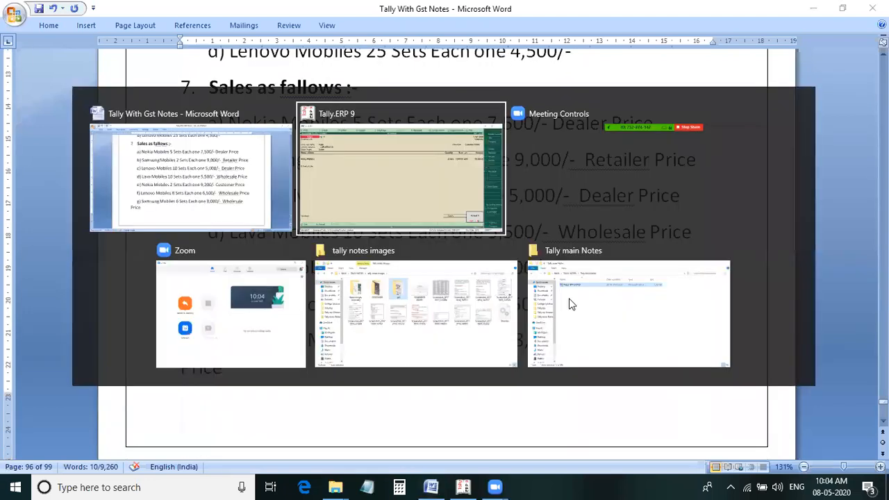
key("Return")
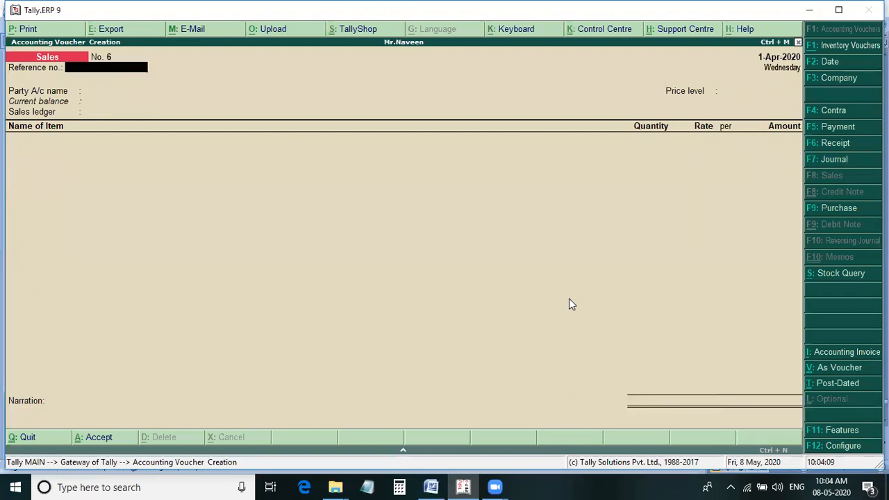
Set Cash as the party account of sales voucher 6 and accept the default party details.
key("Return")
key("Down")
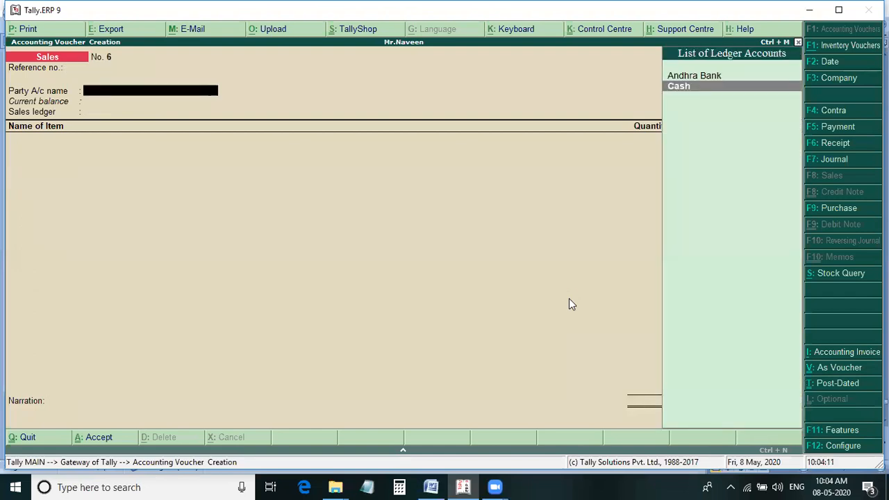
key("Return")
key("Return")
key("Return")
key("Return")
key("Return")
key("Return")
key("Return")
key("Return")
key("Return")
key("Return")
key("Return")
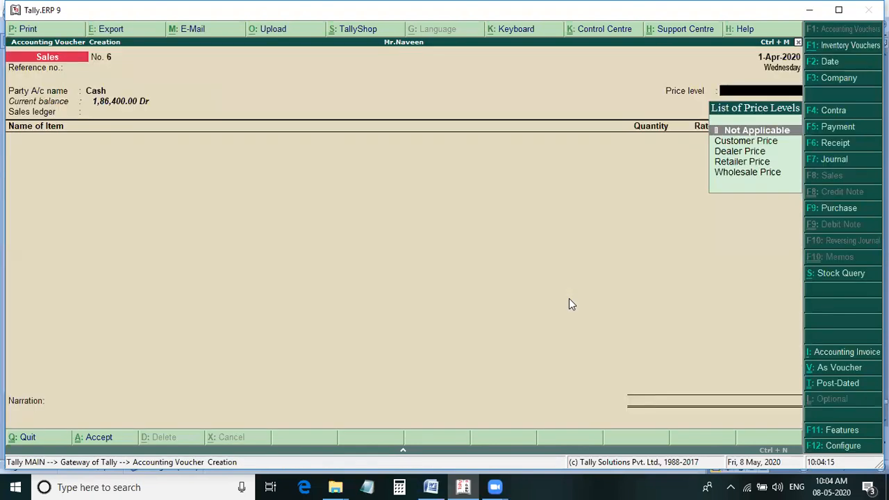
Highlight the Lenovo Mobiles Wholesale Price sale line in the Word notes, then return to the Tally voucher.
key("alt+Tab")
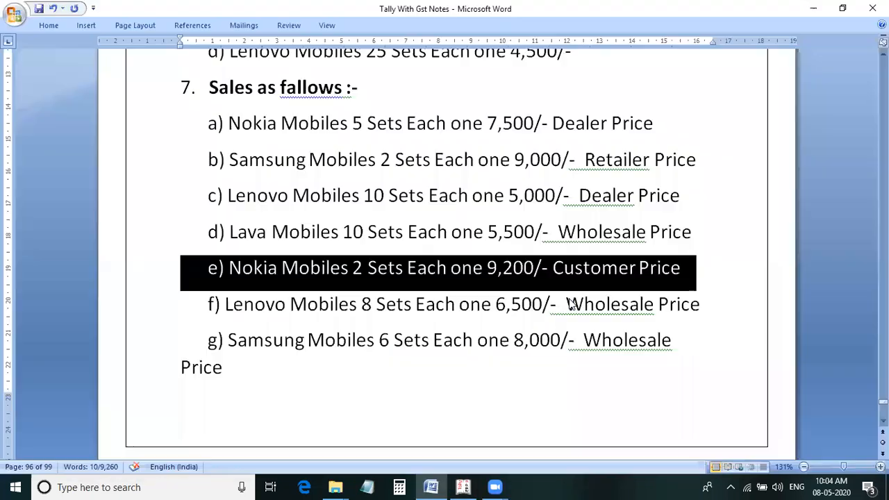
left_click_drag(700, 306, 416, 306)
left_click_drag(239, 299, 225, 304)
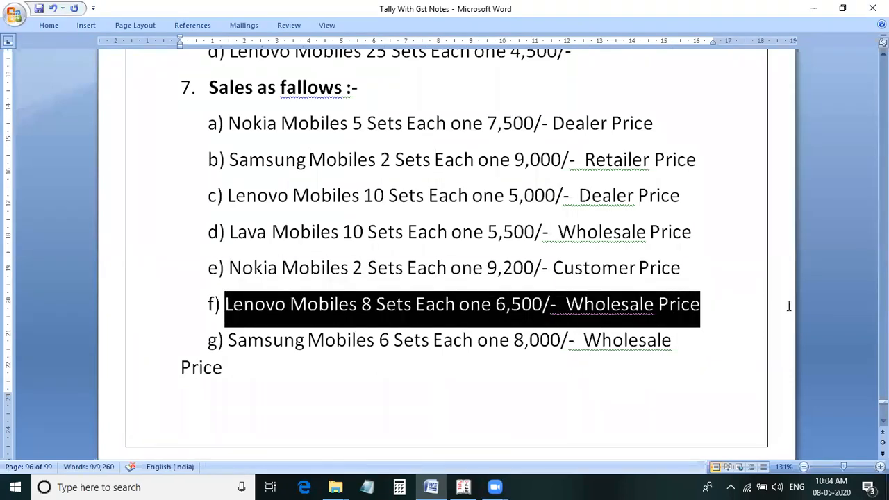
key("alt+Tab")
Set the price level of sales voucher 6 to Wholesale Price and the sales ledger to Sales.
key("Down")
key("Down")
key("Down")
key("Down")
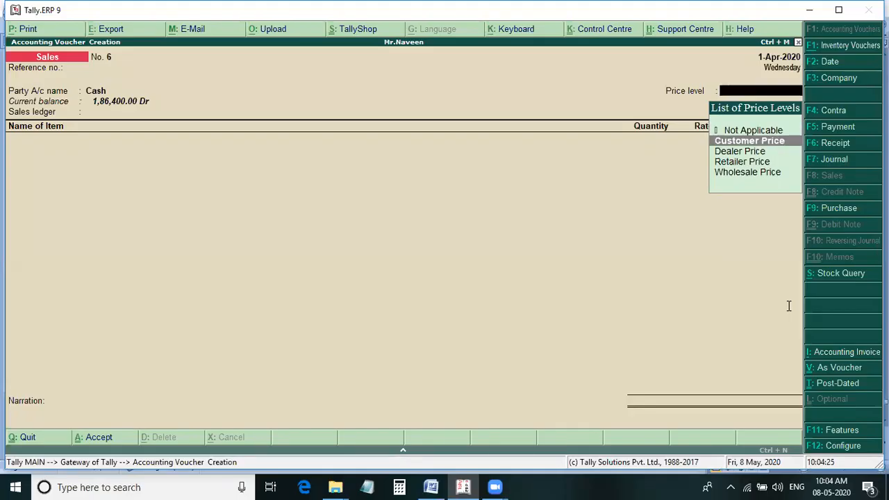
key("Return")
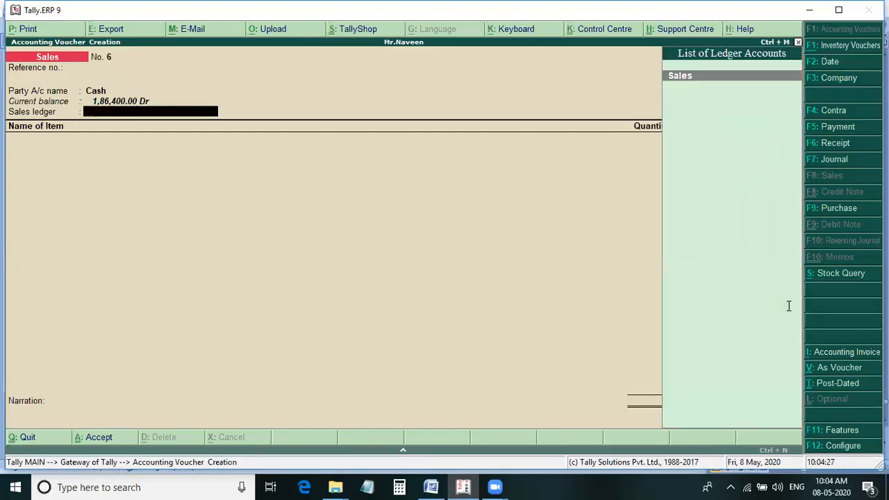
key("Return")
Add Lenovo Mobiles to sales voucher 6, 8 sets at 6,500 each, checking the quantity in the Word notes.
type("Le")
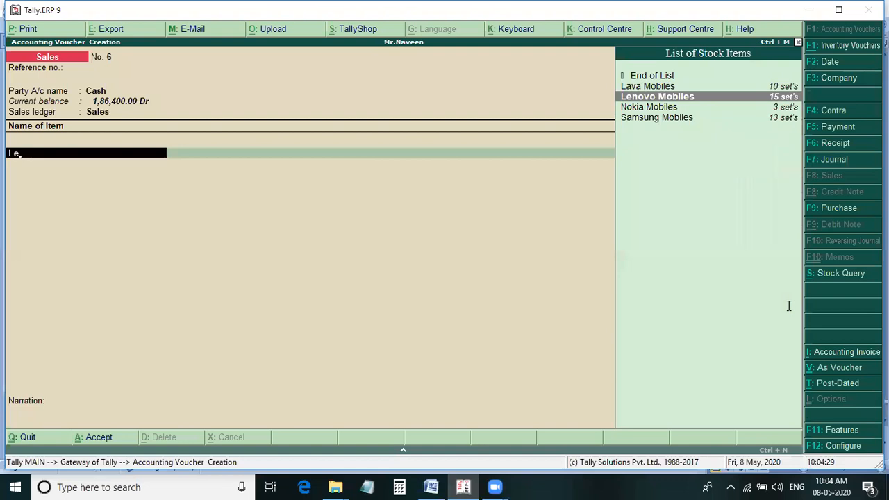
key("Return")
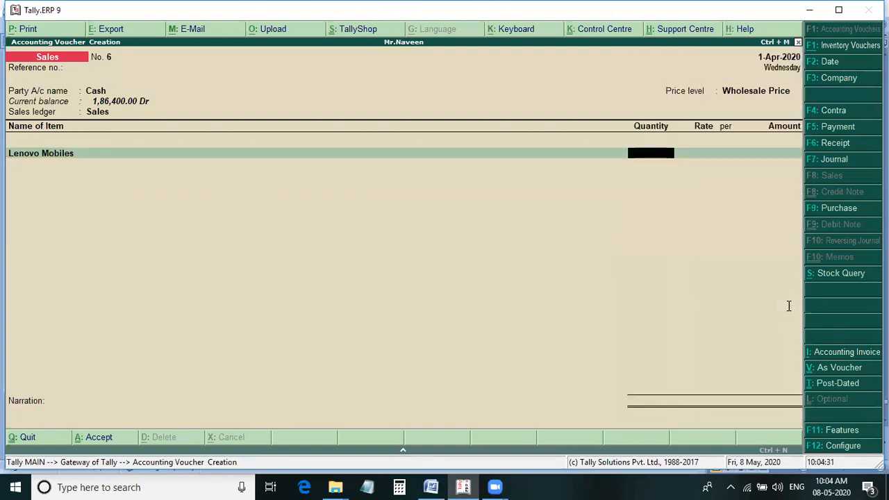
key("alt+Tab")
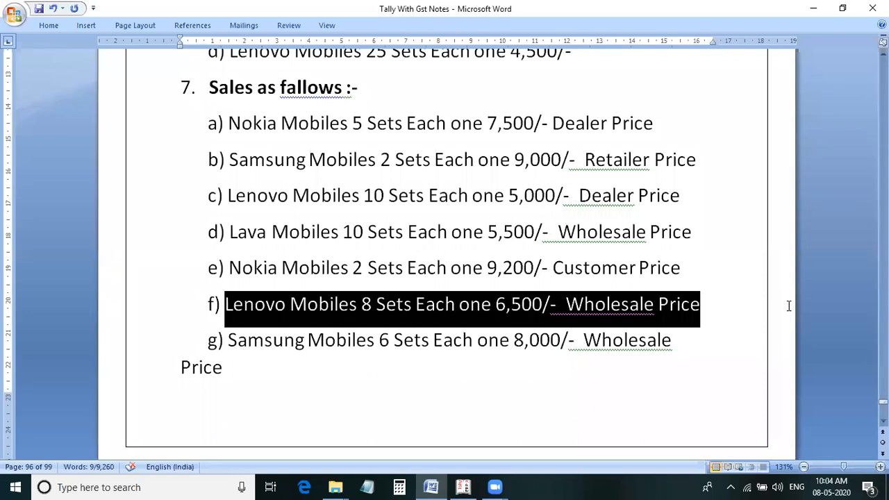
left_click(789, 306)
key("alt+Tab")
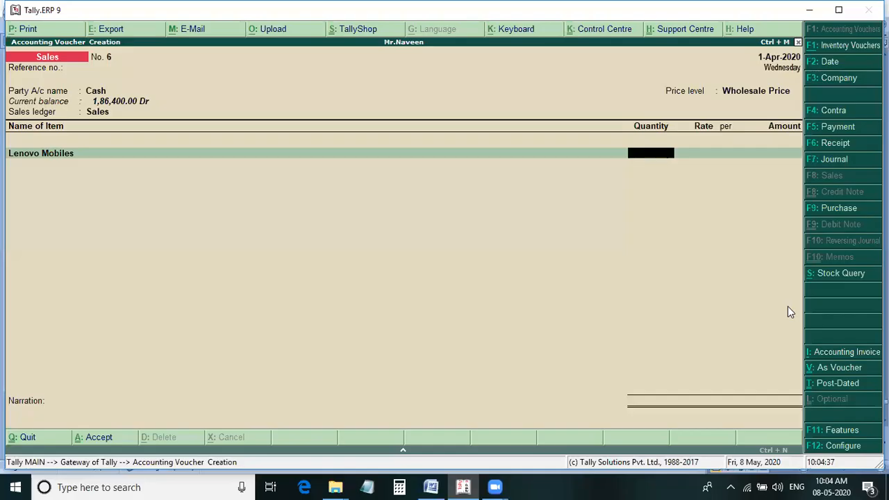
type("8")
key("Return")
type("6,500")
key("Return")
key("Return")
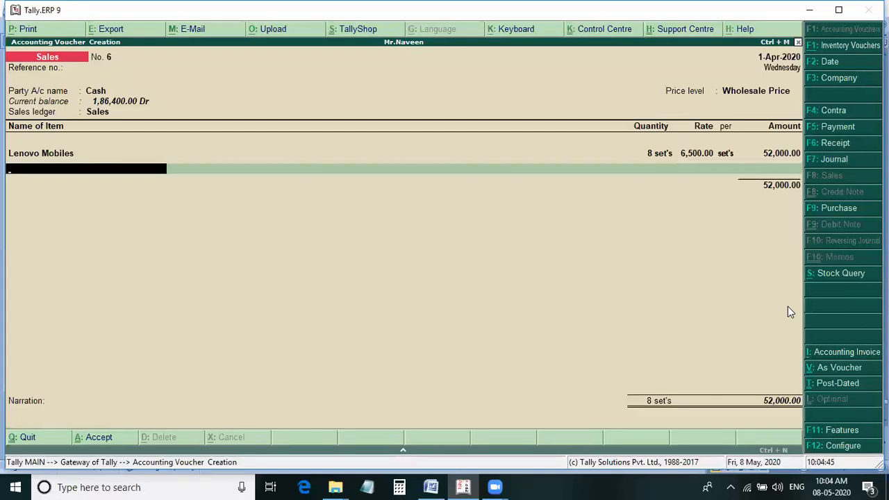
Add Samsung Mobiles as the second item of sales voucher 6, 6 sets at 8,000 each, checking the Word notes.
key("alt+Tab")
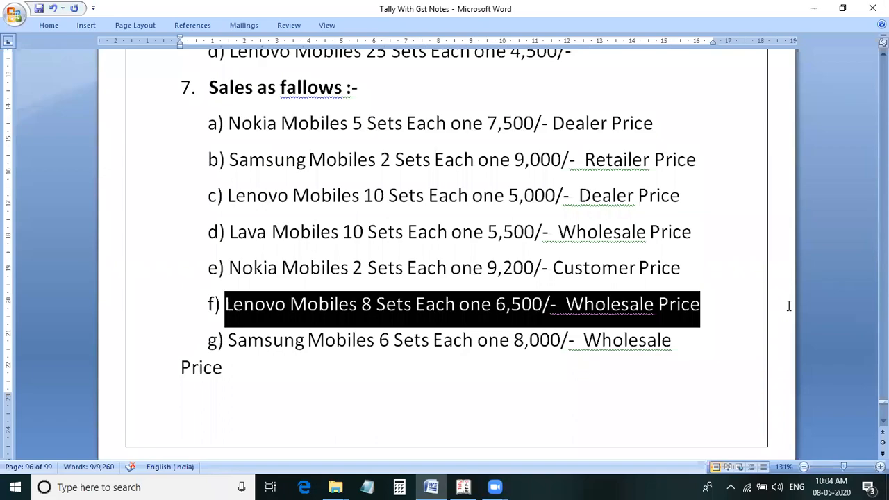
key("alt+Tab")
type("Sa")
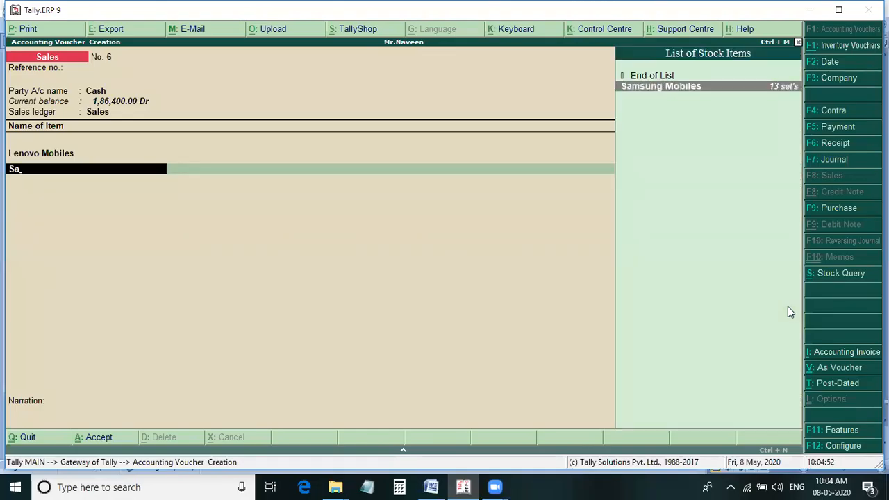
key("Return")
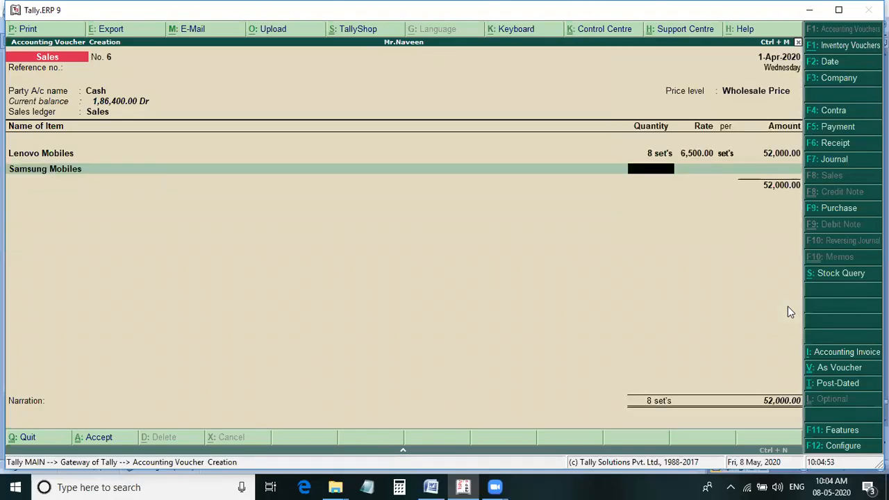
key("alt+Tab")
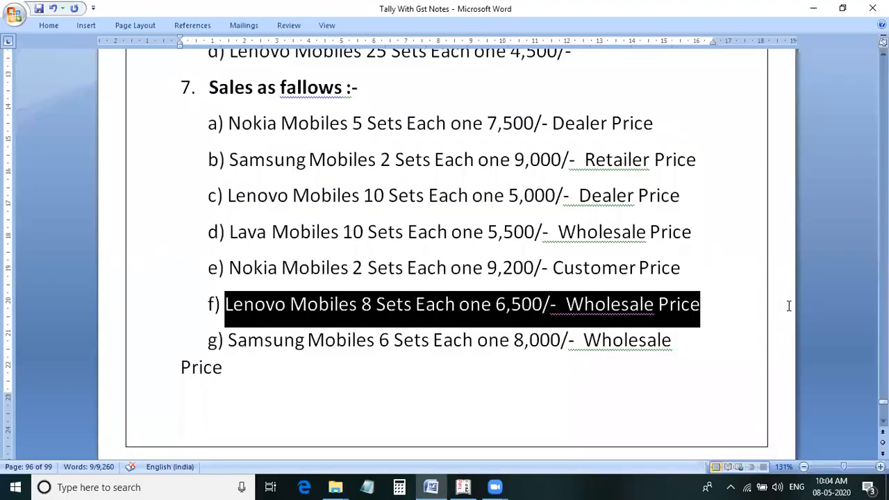
key("alt+Tab")
type("6")
key("Return")
type("8000")
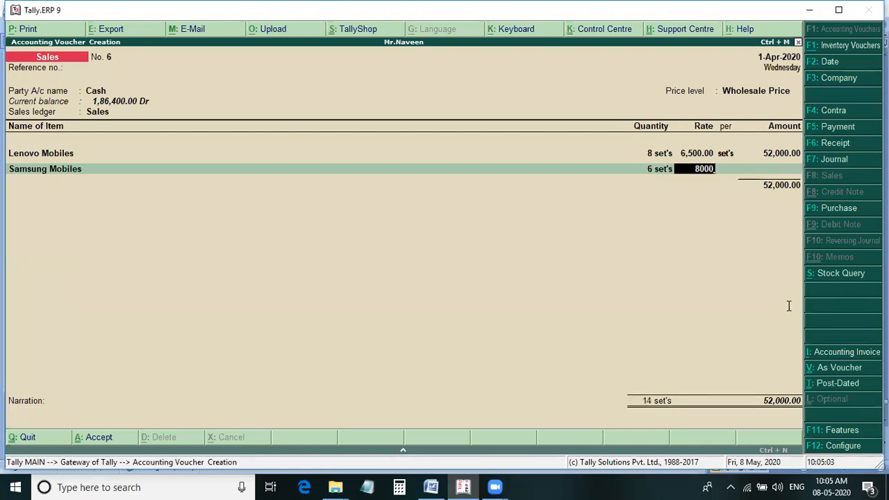
key("Return")
key("Return")
key("Return")
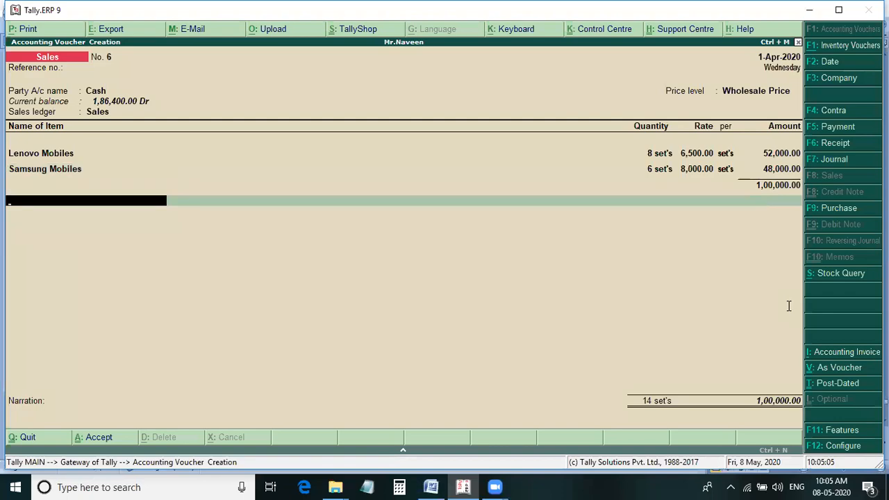
Check the Word notes for the price level of the following sale, then save sales voucher 6 in Tally.
key("alt+Tab")
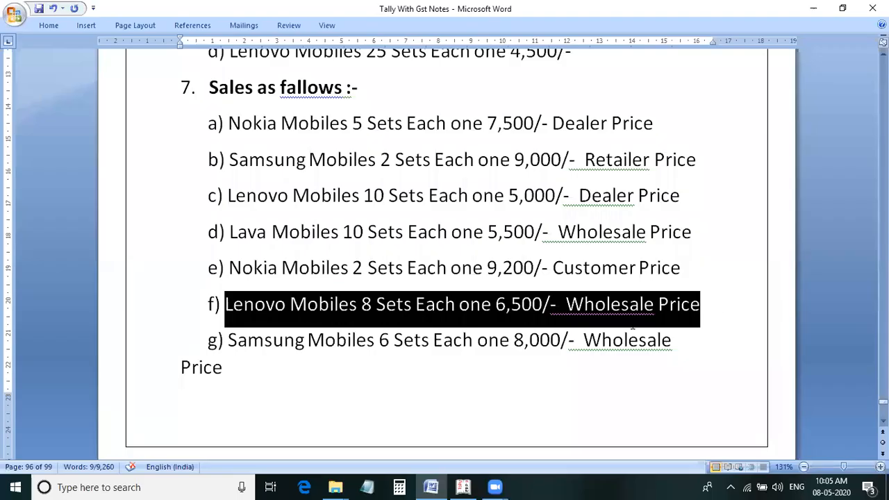
scroll(577, 367, "down", 3)
scroll(576, 367, "down", 1)
scroll(576, 368, "down", 1)
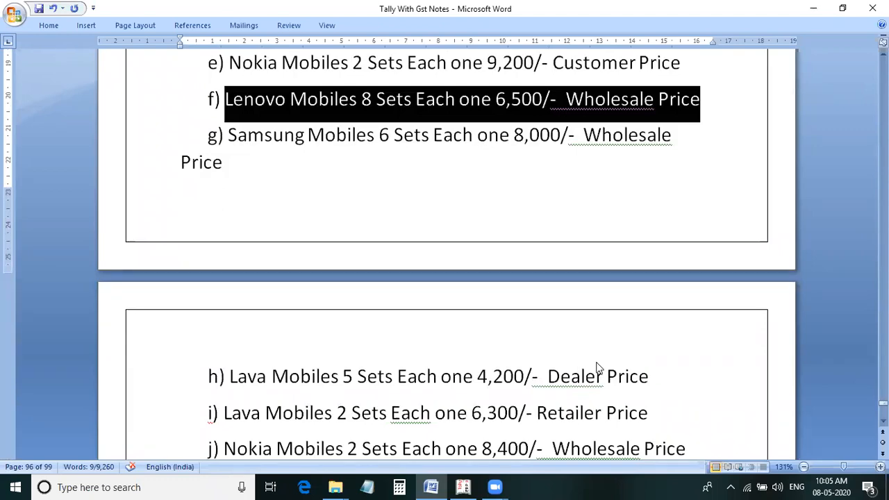
key("alt+Tab")
key("Return")
key("Return")
Set Cash as the party account of sales voucher 7 and accept the default party details.
key("Return")
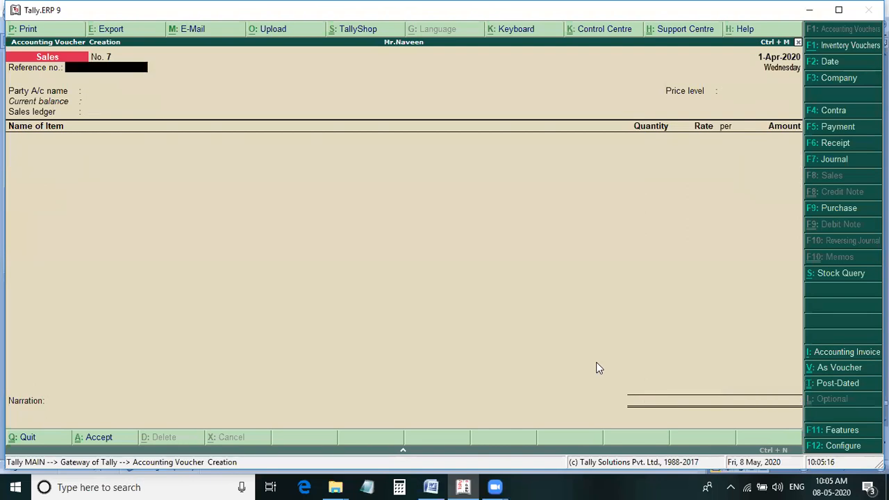
key("Return")
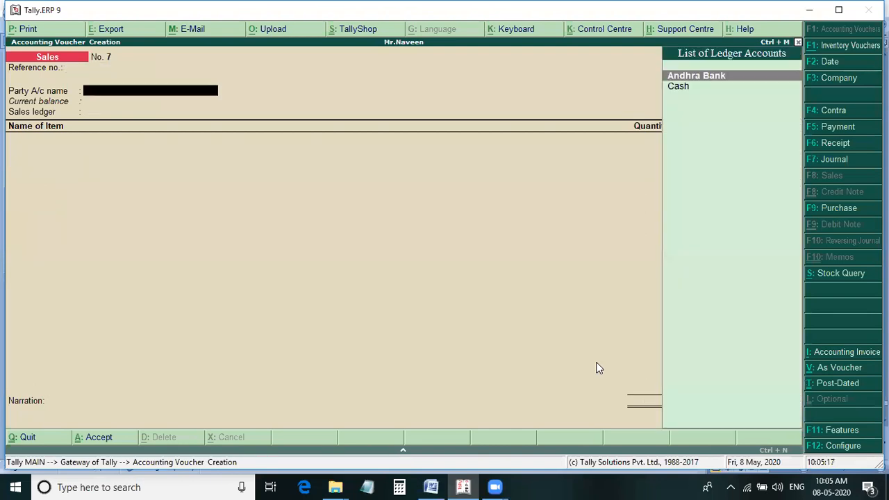
key("Down")
key("Return")
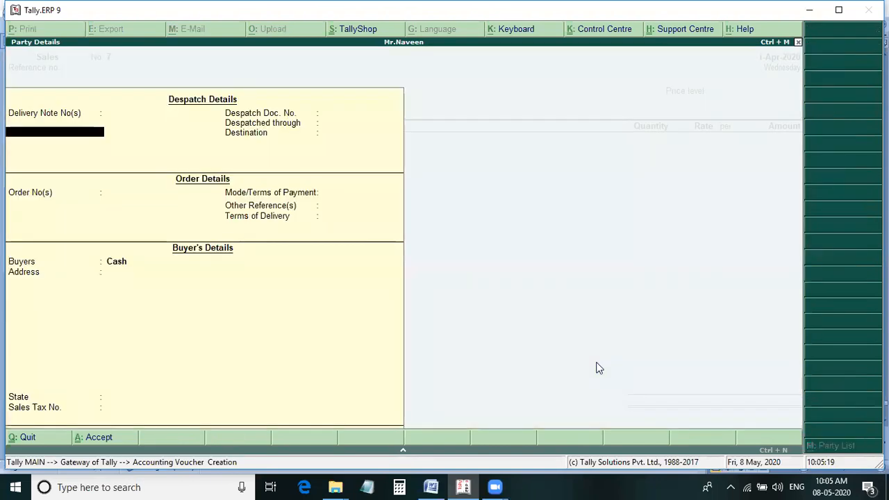
key("Return")
key("Return")
key("Return")
key("Return")
key("Return")
key("Return")
key("Return")
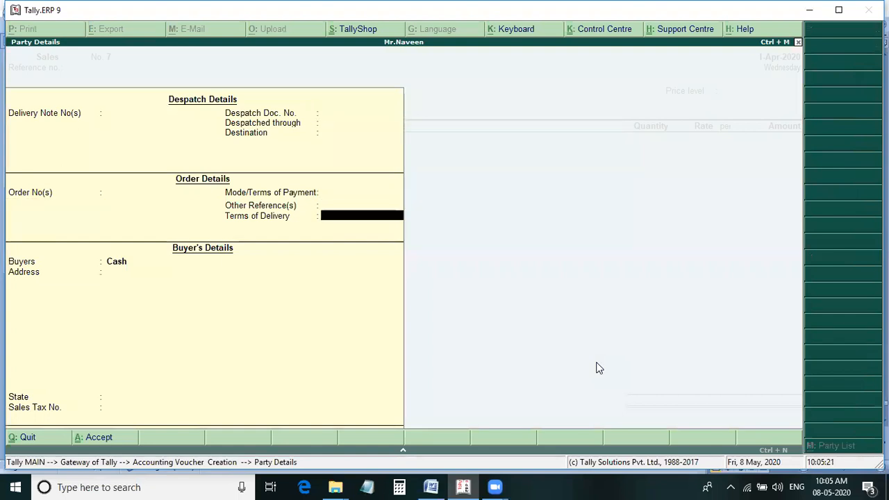
key("Return")
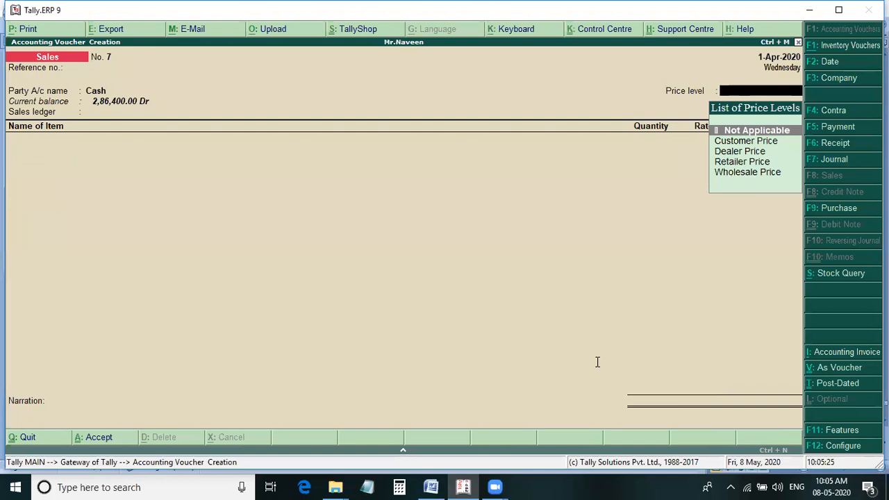
Highlight the Lava Mobiles Dealer Price sale line in the Word notes, then return to the Tally voucher.
key("alt+Tab")
left_click_drag(627, 376, 251, 377)
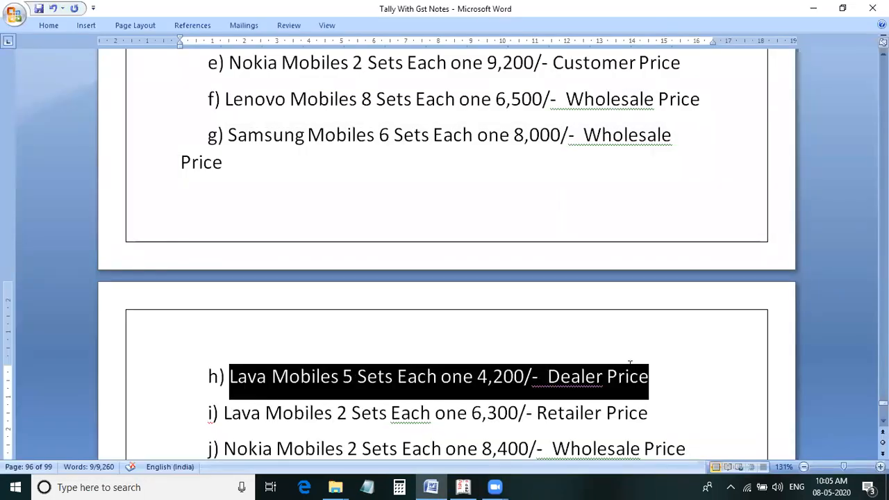
key("alt+Tab")
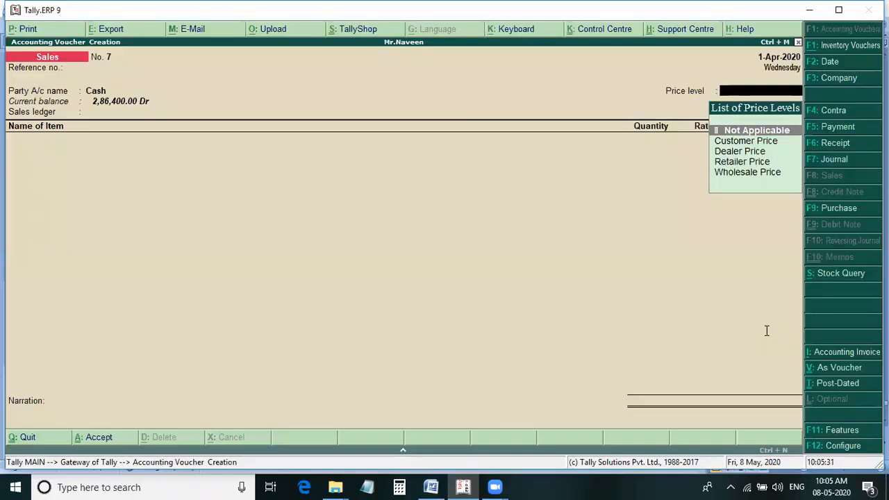
Set the price level of sales voucher 7 to Dealer Price and the sales ledger to Sales.
key("Down")
key("Down")
key("Return")
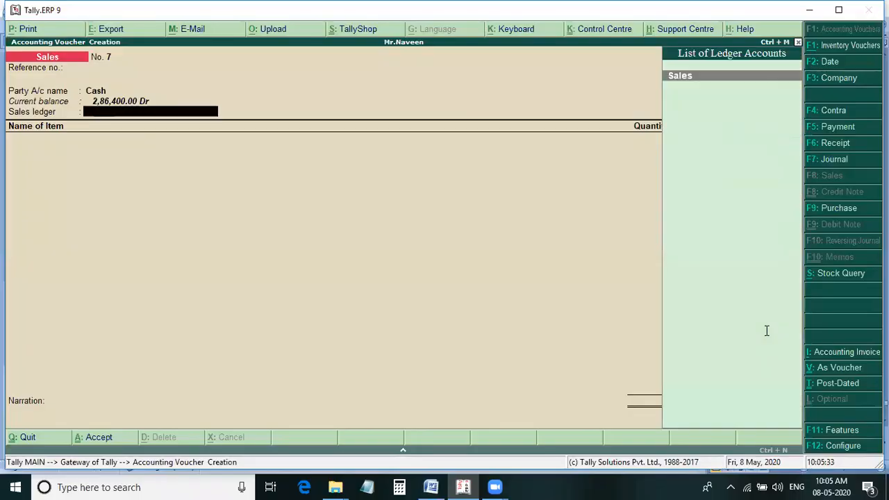
key("Return")
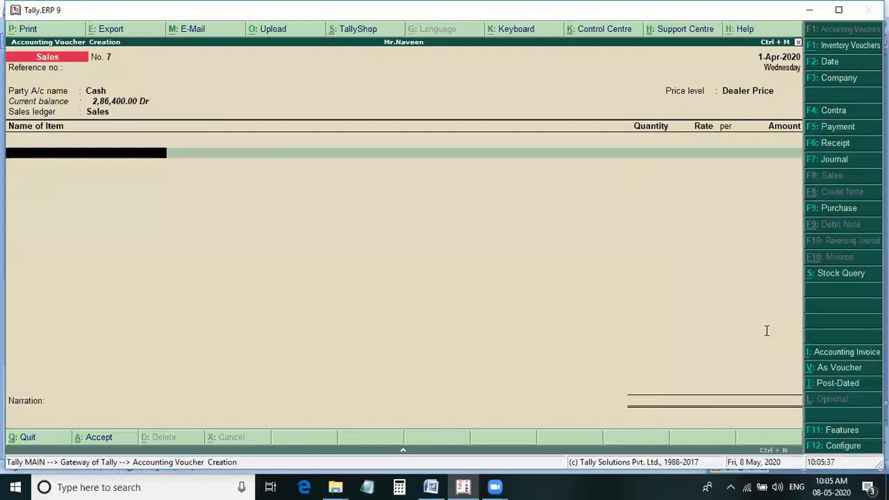
Add Lava Mobiles to sales voucher 7, 5 sets at 4,200 each, checking the details in the Word notes.
key("alt+Tab")
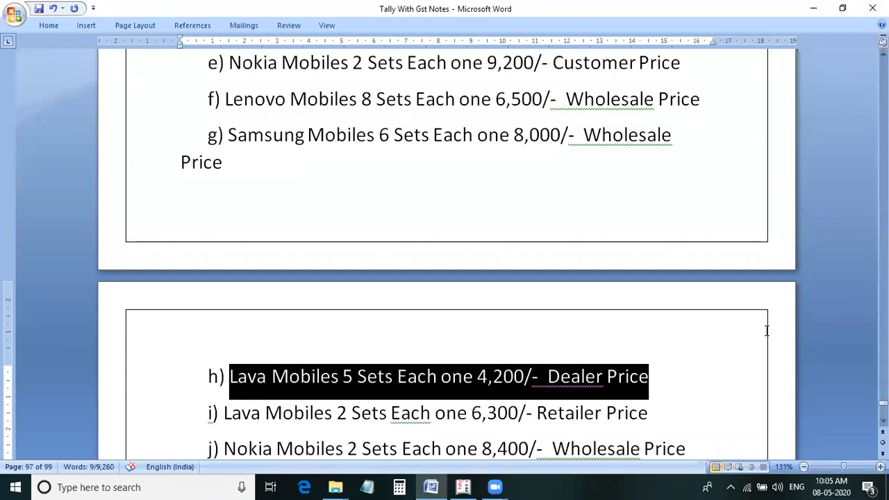
key("alt+Tab")
key("Down")
key("Return")
key("alt+Tab")
key("alt+Tab")
type("5")
key("Return")
type("4,200")
key("Return")
key("Return")
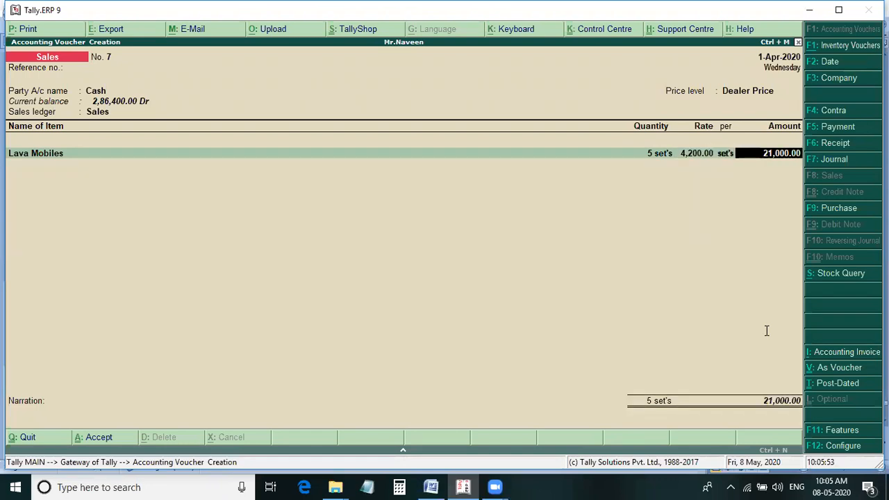
key("Return")
key("alt+Tab")
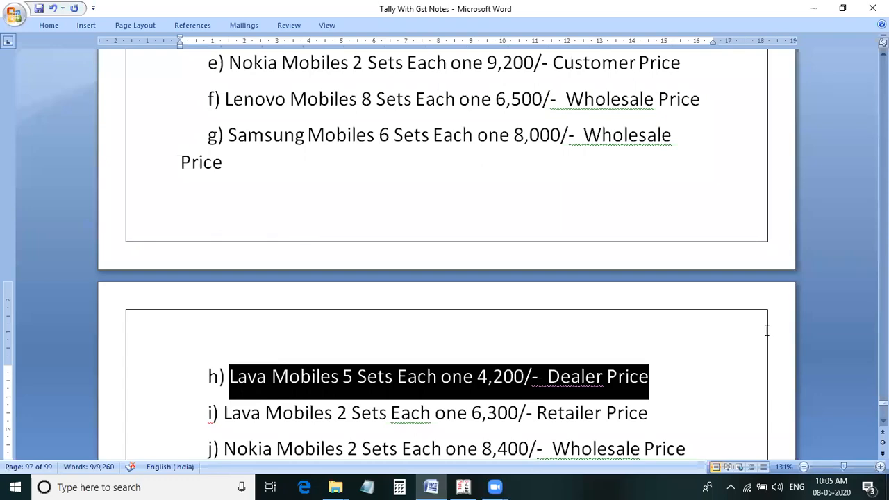
Return to Tally and save sales voucher 7 without a narration.
key("alt+Tab")
key("Return")
key("Return")
key("Return")
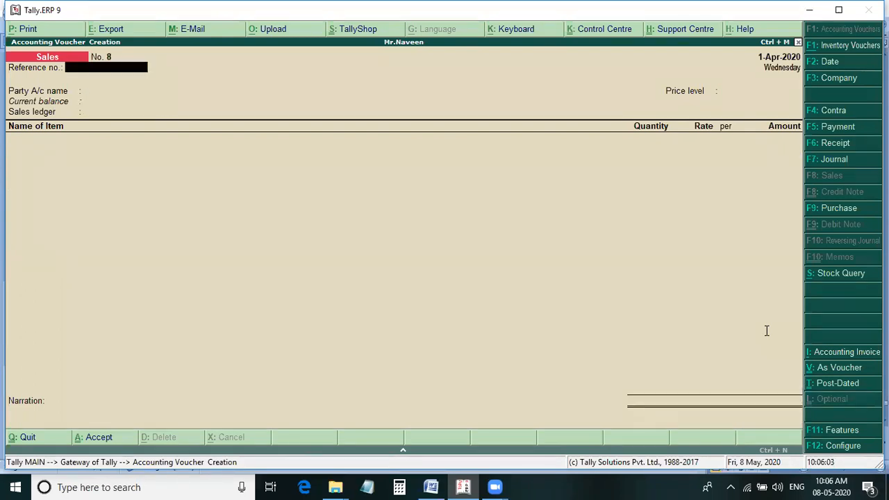
Highlight the Lava Mobiles Retailer Price sale line in the Word notes, then return to the Tally voucher.
key("alt+Tab")
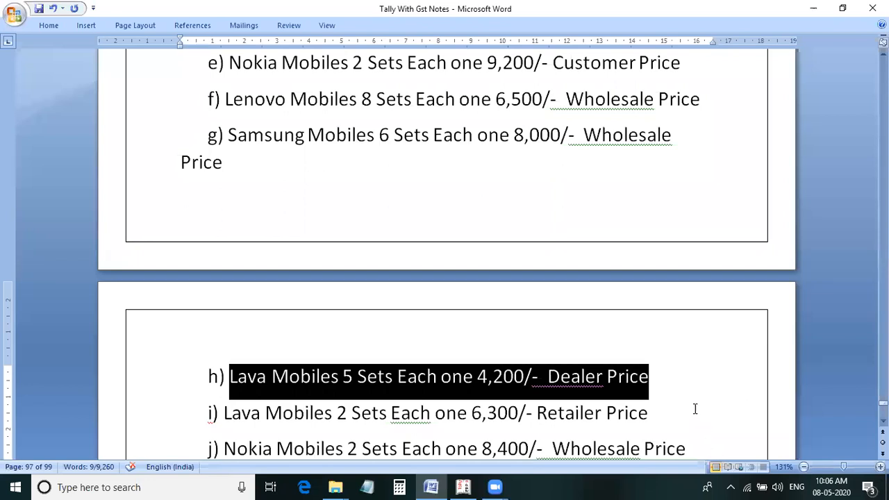
left_click_drag(664, 414, 222, 415)
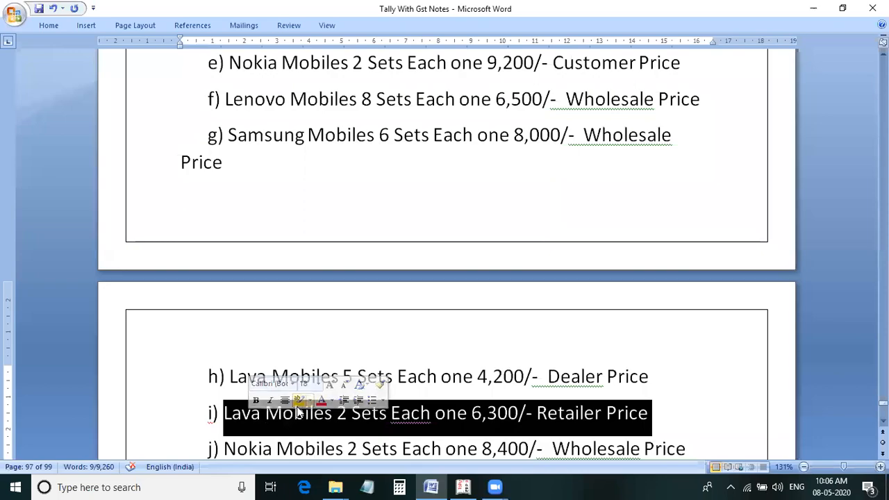
key("alt+Tab")
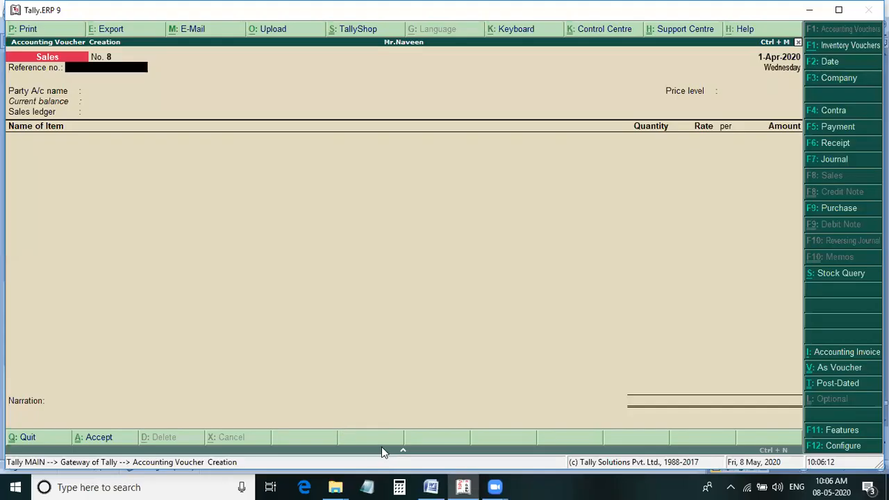
Set Cash as the party account of sales voucher 8 and go through the party details, leaving them at their defaults.
key("Return")
key("Down")
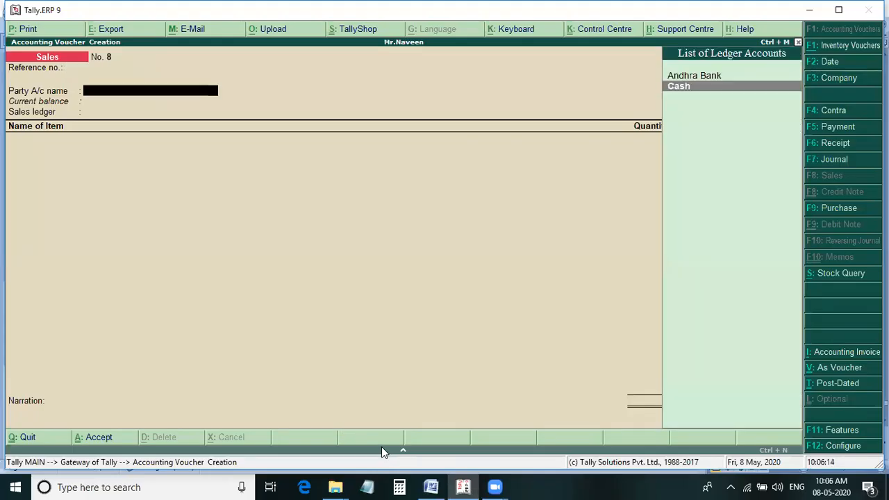
key("Return")
key("Return")
key("Return")
key("Return")
key("Return")
Set the price level of sales voucher 8 to Retailer Price and the sales ledger to Sales.
key("Return")
key("Return")
key("Return")
key("Return")
key("Return")
key("Return")
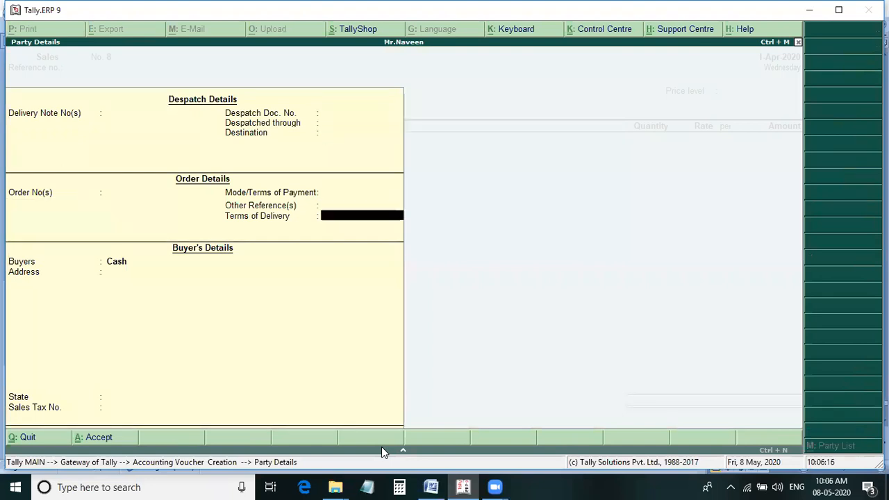
key("Down")
key("Down")
key("Down")
Add Lava Mobiles to sales voucher 8, 2 sets at 6,200 each, checking the line in the Word notes.
key("Return")
key("Return")
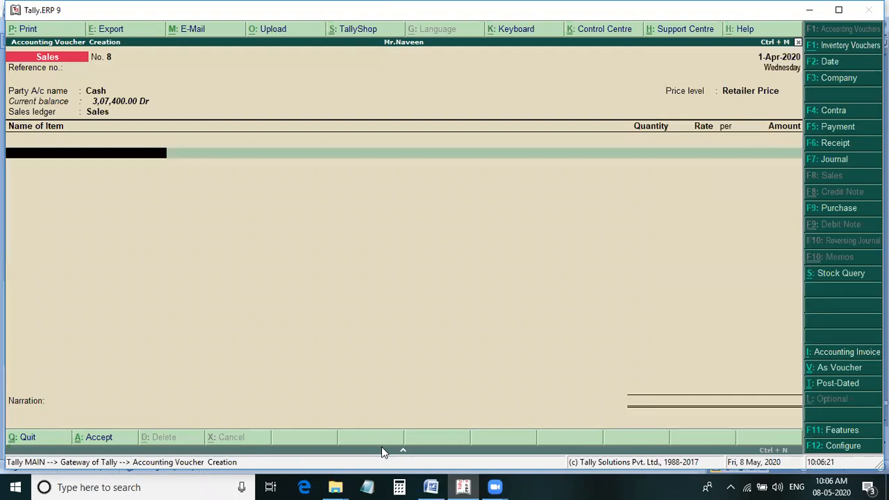
type("L")
key("Return")
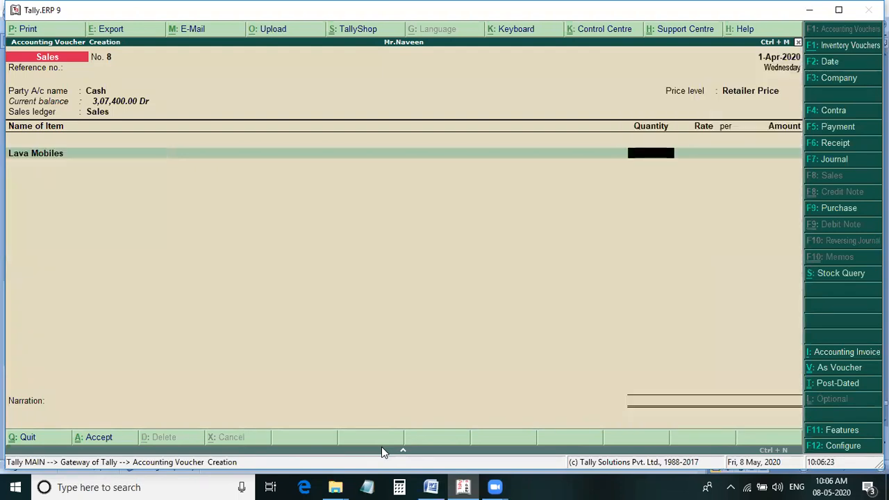
key("alt+Tab")
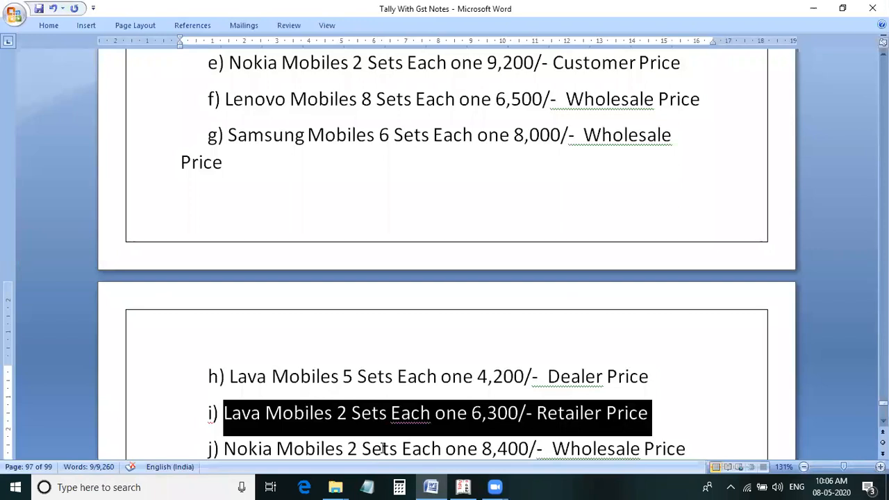
key("alt+Tab")
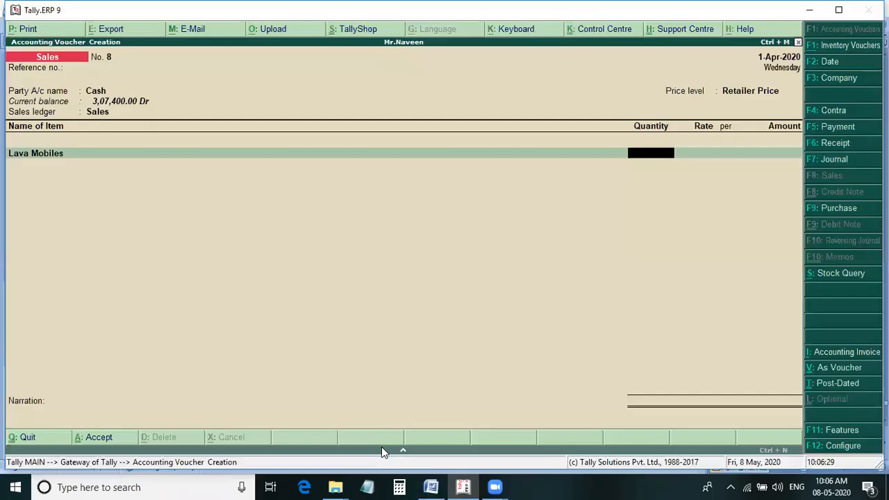
type("2")
key("Return")
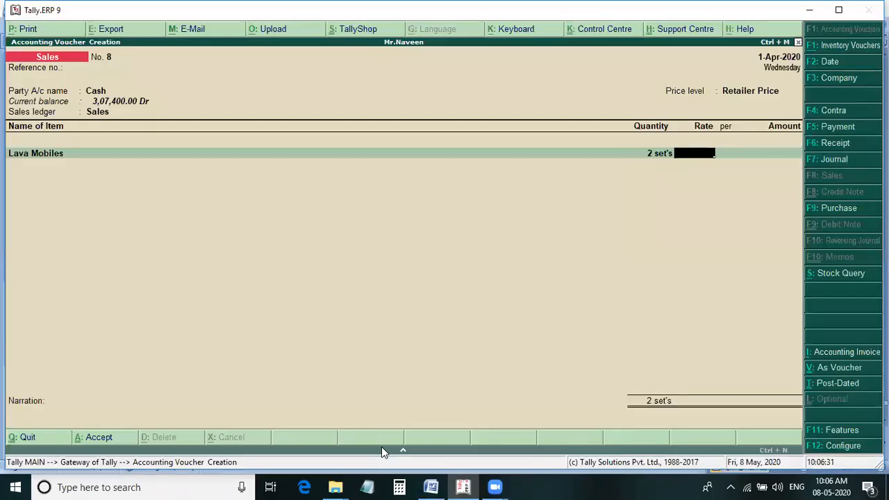
type("6200")
key("Return")
key("Return")
key("Return")
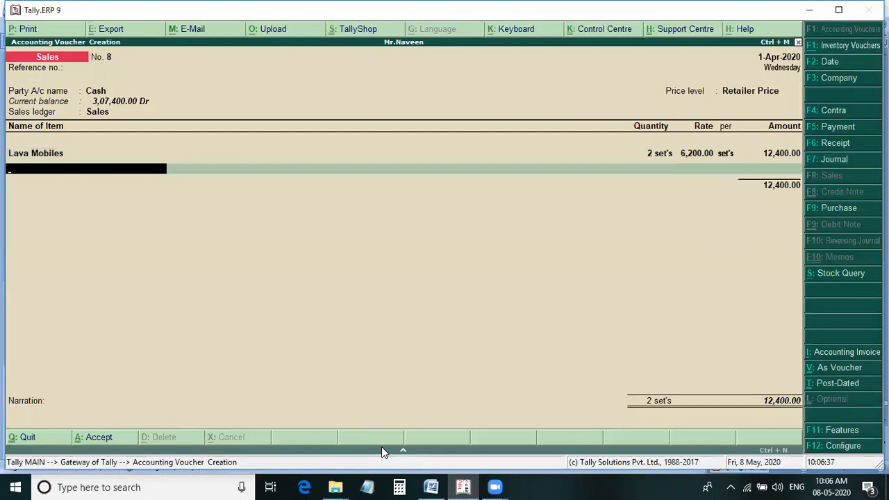
key("alt+Tab")
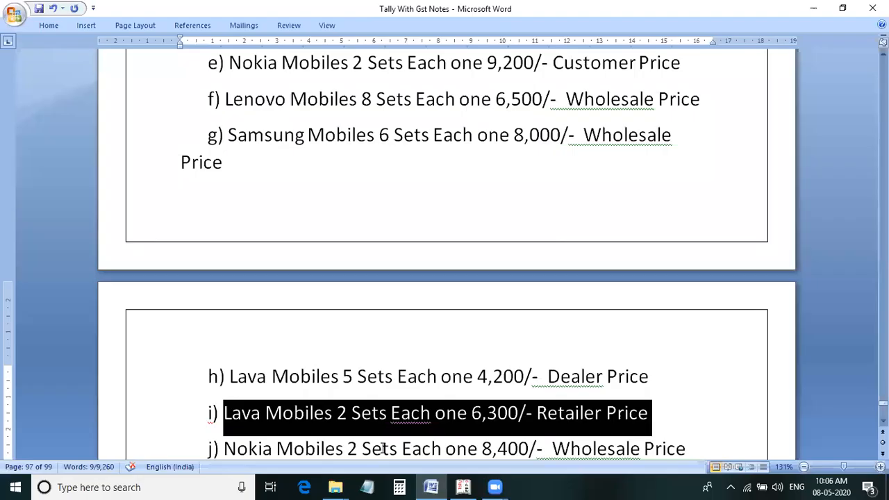
key("alt+Tab")
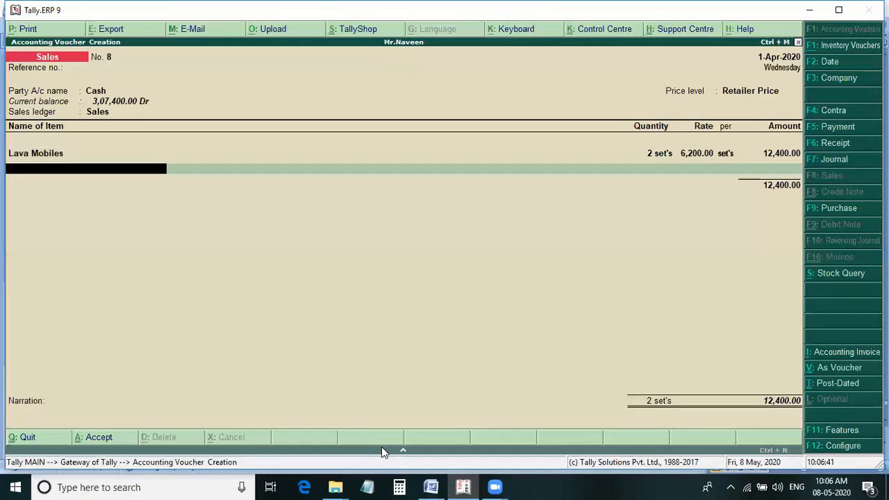
End the item list of sales voucher 8 and save the voucher without a narration.
key("Return")
key("Return")
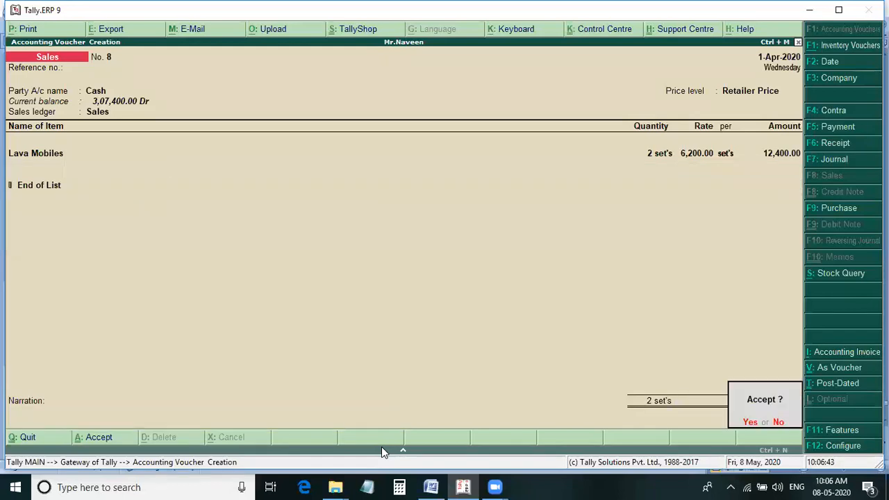
key("Return")
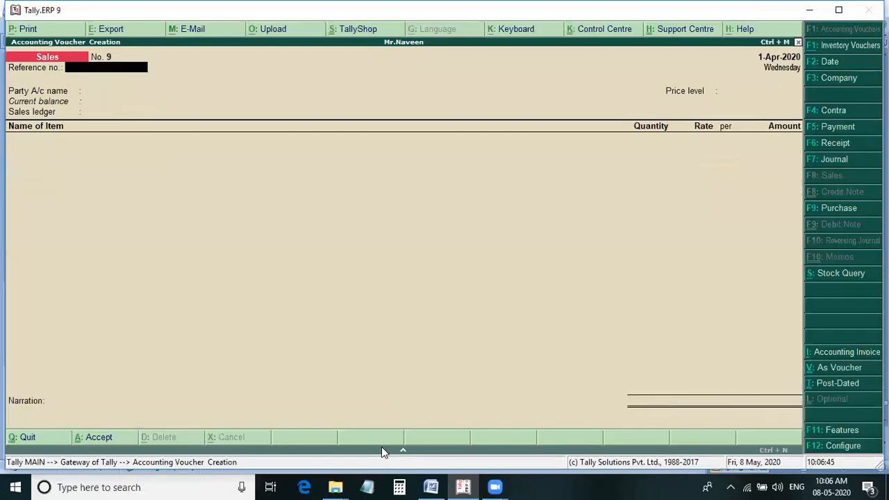
Highlight the Nokia Mobiles 2 sets Wholesale Price line in the Word notes, then return to the Tally voucher.
key("alt+Tab")
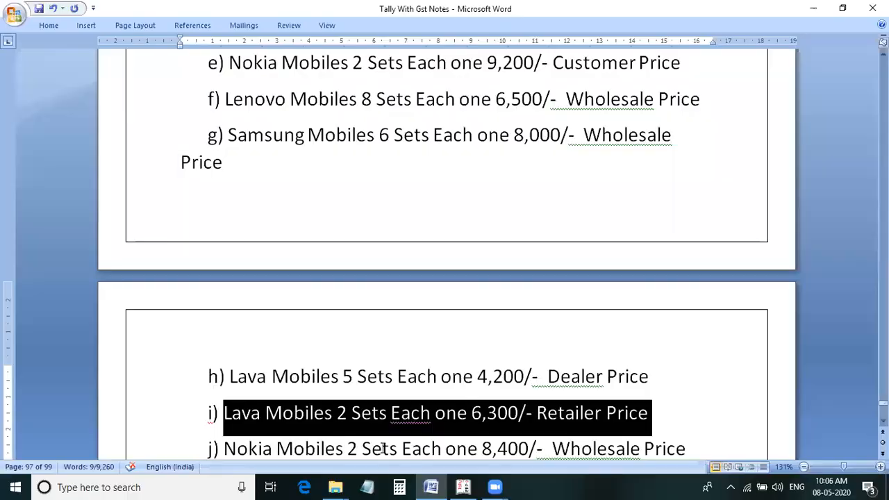
scroll(354, 327, "down", 4)
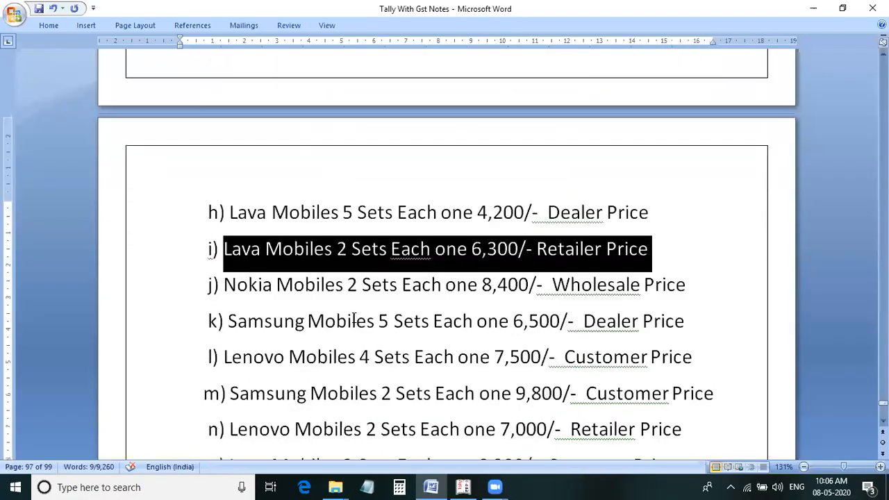
left_click_drag(176, 286, 224, 284)
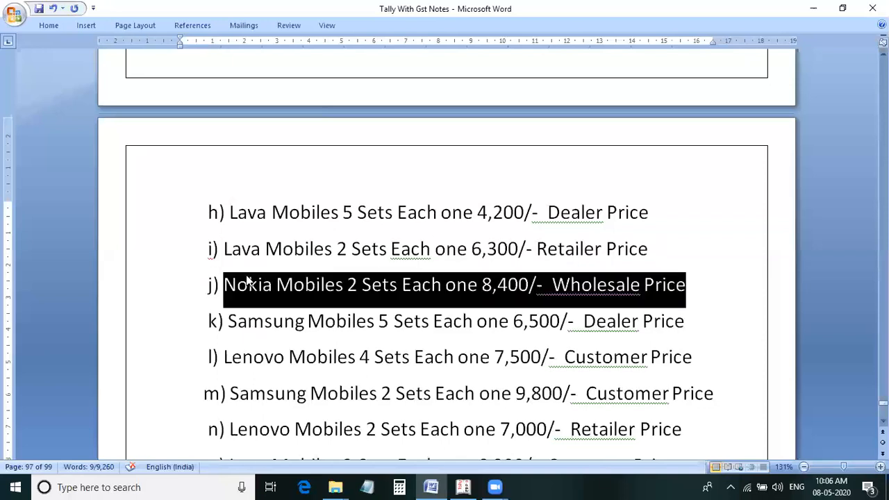
key("alt+Tab")
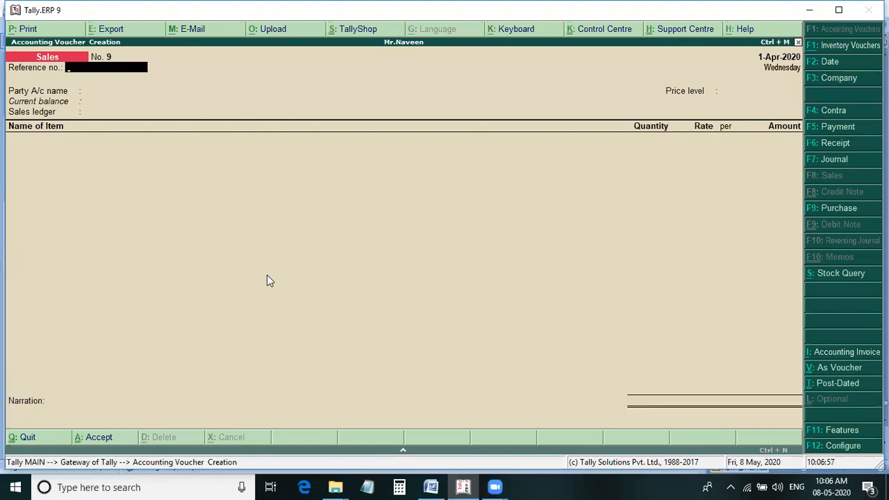
Set Cash as the party account of sales voucher 9 instead of Andhra Bank and accept the default party details.
key("Return")
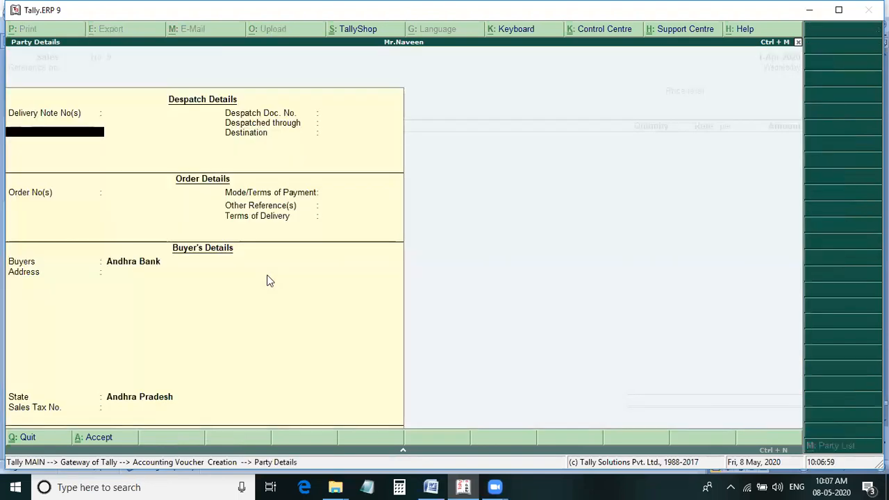
key("Escape")
key("Down")
key("Return")
key("Return")
key("Return")
key("Return")
key("Return")
key("Return")
key("Return")
key("Return")
key("Return")
key("Return")
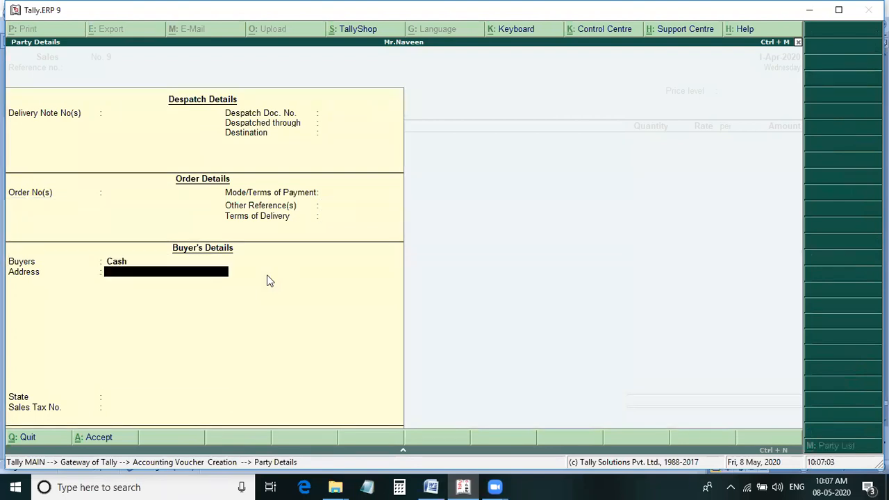
key("ctrl+a")
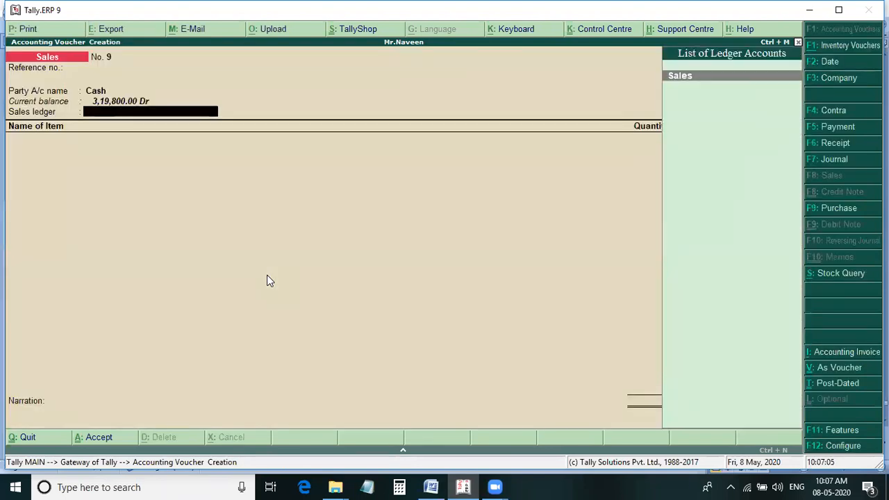
Set the price level of sales voucher 9 to Wholesale Price, as given in the Word notes, and the sales ledger to Sales.
key("Return")
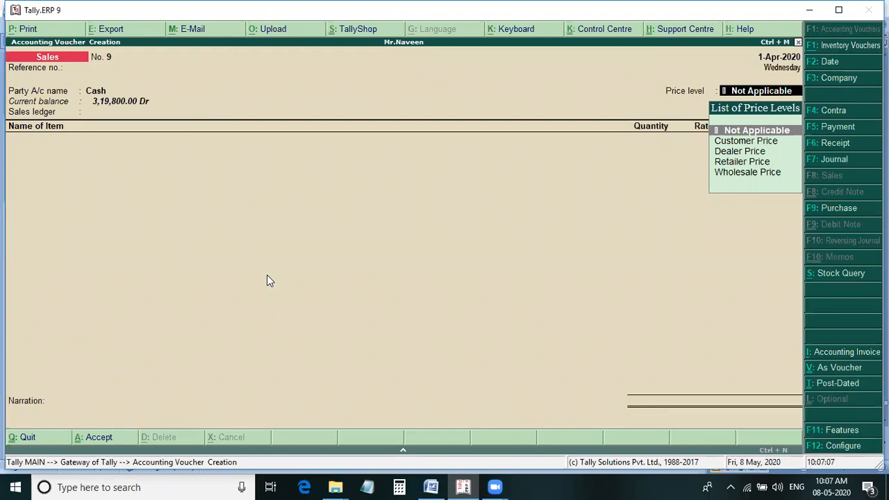
key("alt+Tab")
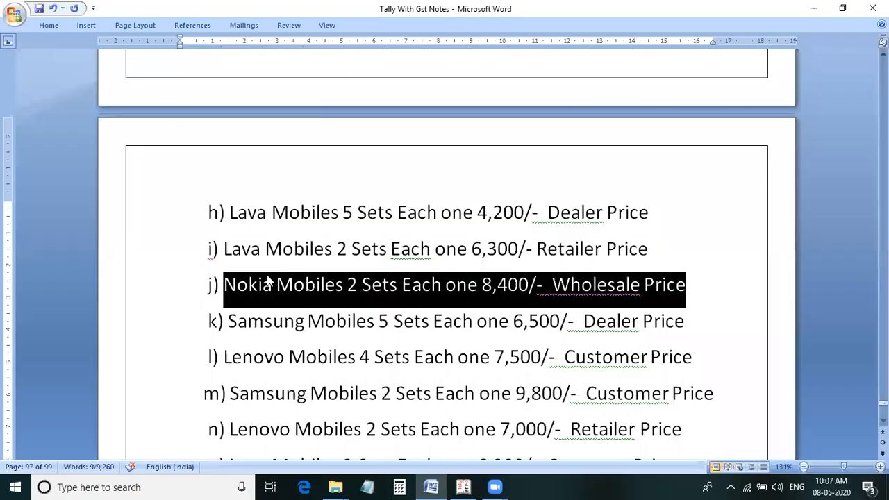
key("alt+Tab")
key("Down")
key("Down")
key("Down")
key("Down")
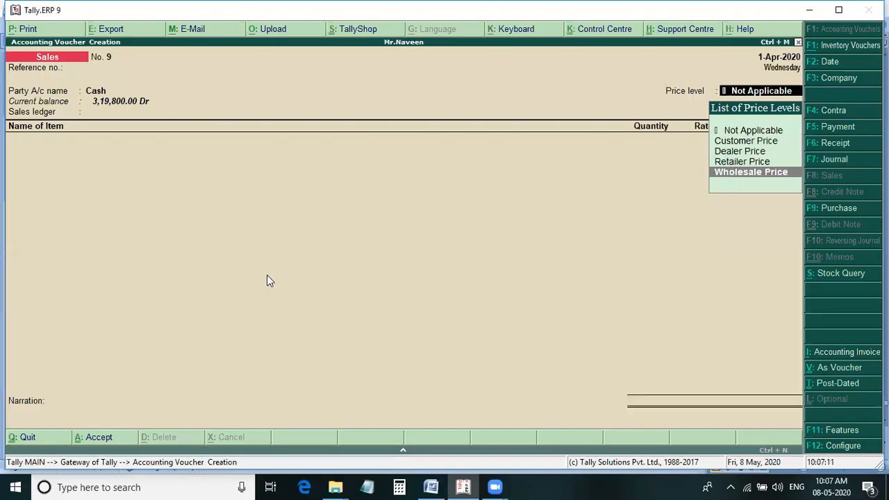
key("Return")
key("Return")
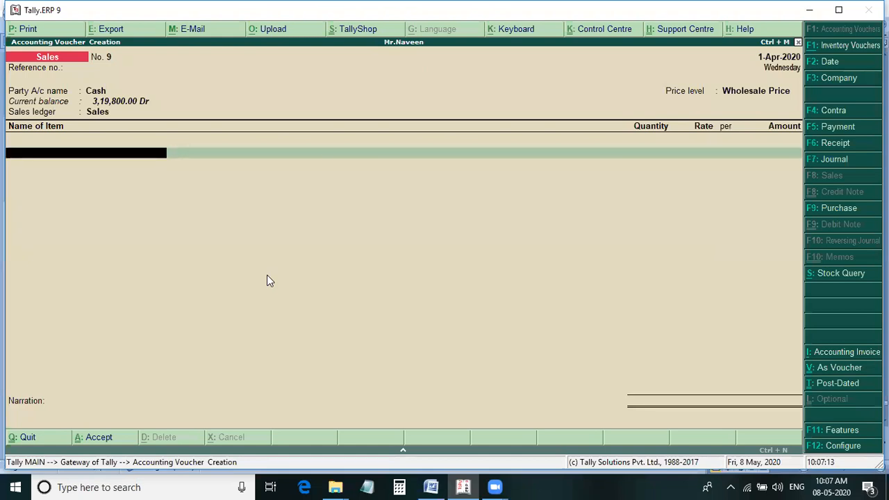
Add Nokia Mobiles to sales voucher 9, 2 sets at 8,400 each, following the Word notes.
key("alt+Tab")
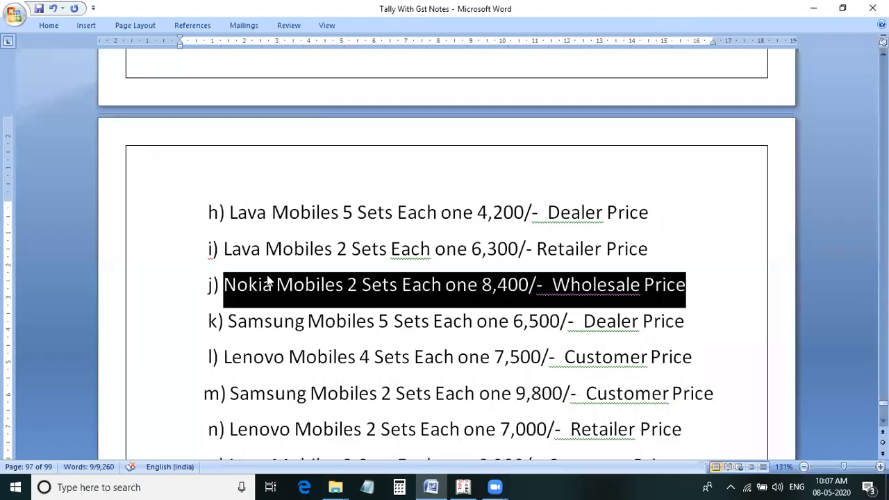
key("alt+Tab")
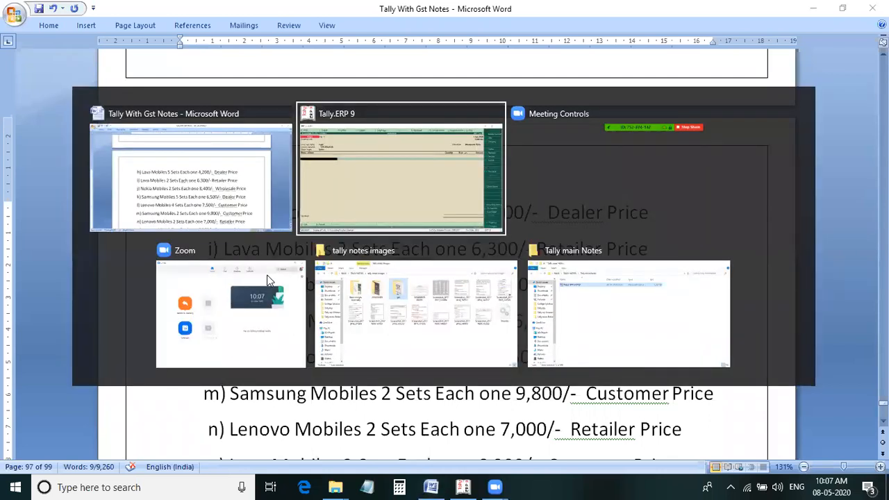
type("N")
key("Return")
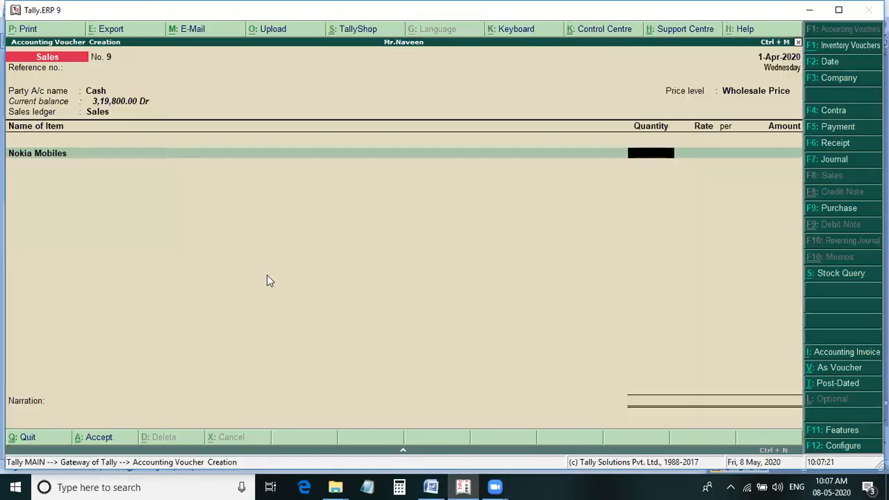
type("2")
key("Return")
type("8400")
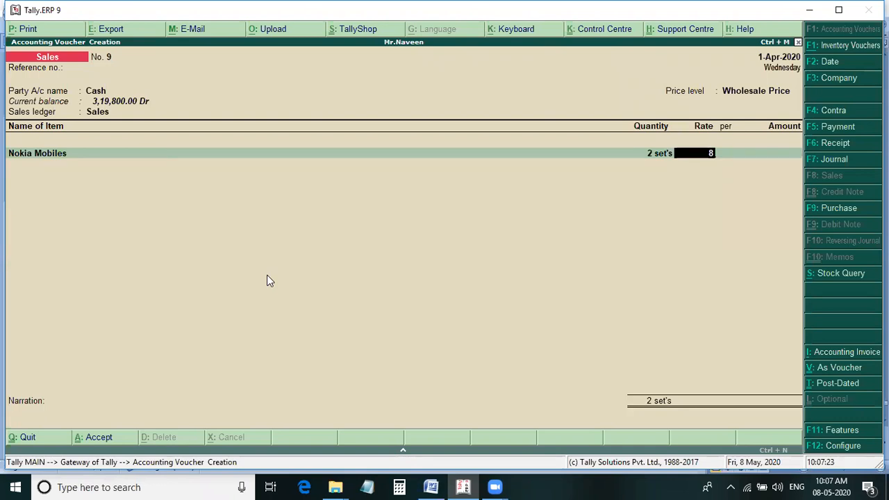
key("Return")
key("Return")
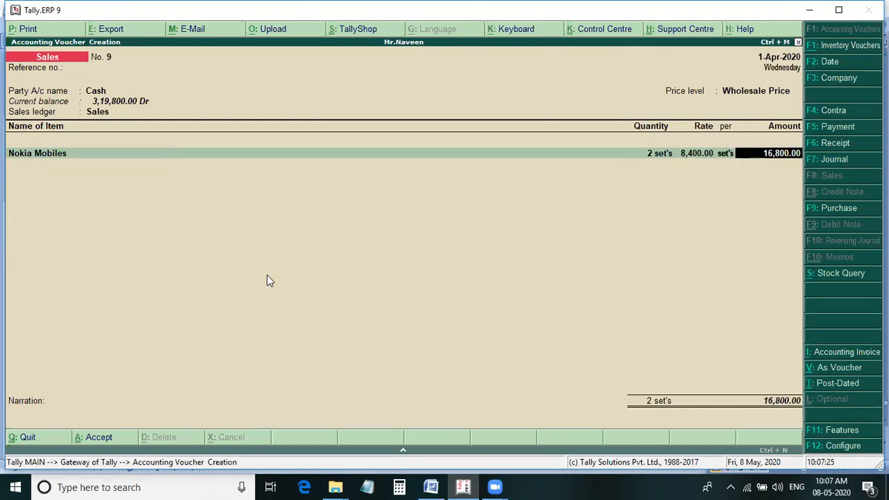
key("Return")
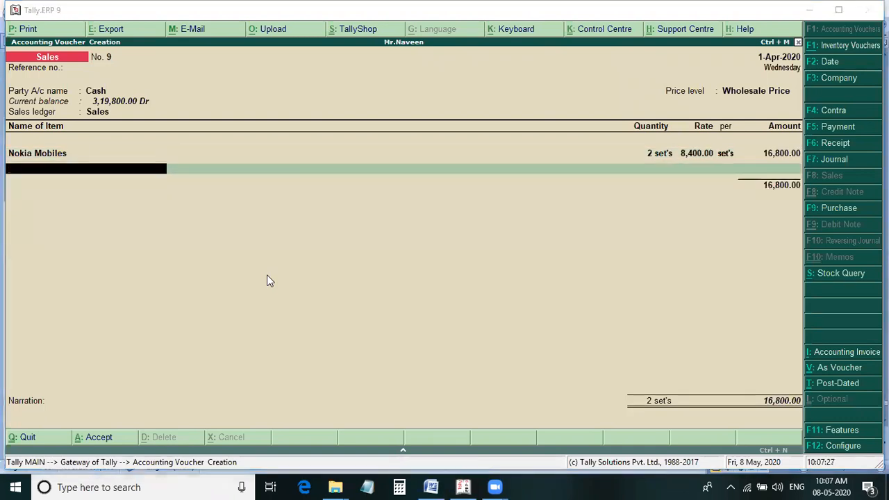
Check the Nokia sale against the Word notes and save sales voucher 9 without a narration.
key("alt+Tab")
key("alt+Tab")
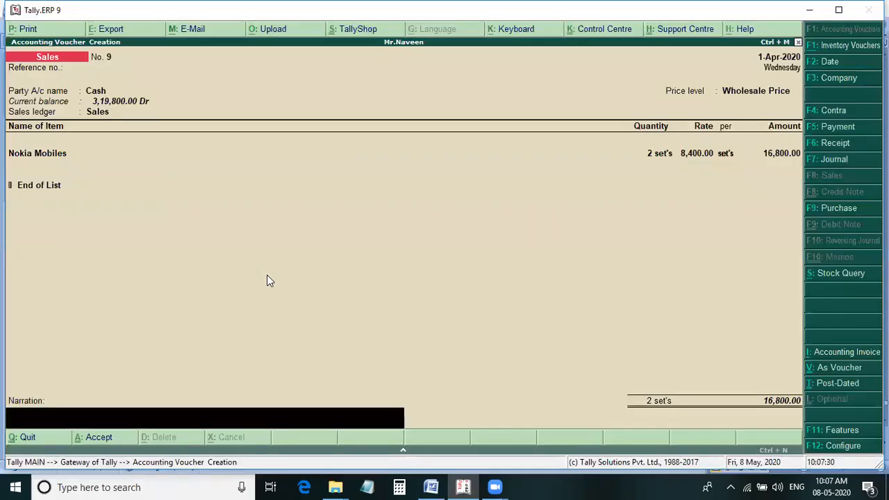
key("Return")
key("Return")
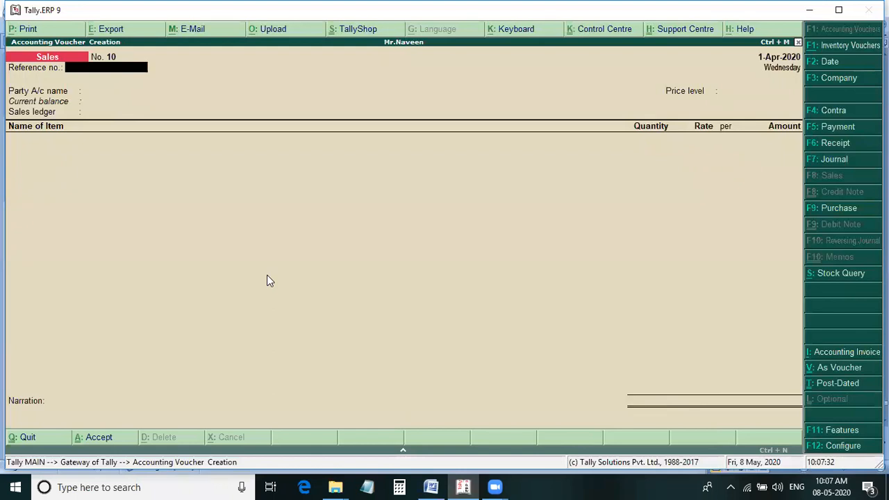
Set Cash as the party account of sales voucher 10, leaving the reference number blank, and accept the default party details.
key("Return")
key("Down")
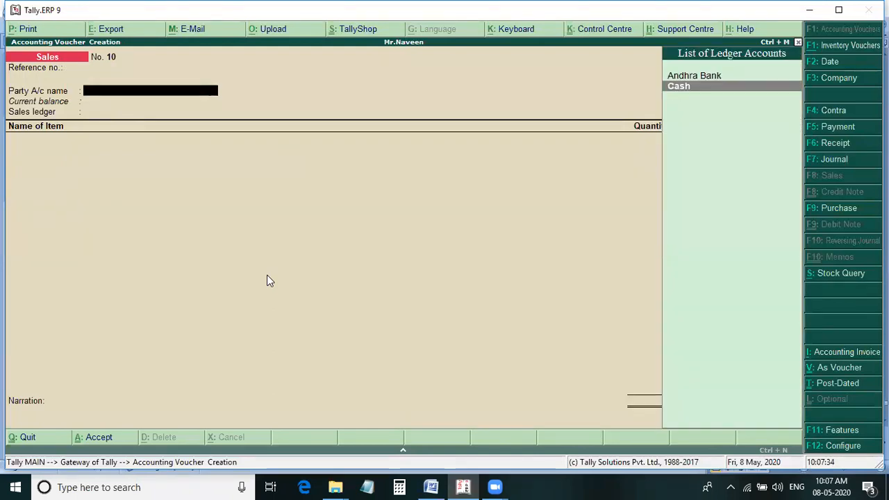
key("Return")
key("Return")
key("Return")
key("Return")
key("Return")
key("Return")
key("Return")
key("Return")
key("Return")
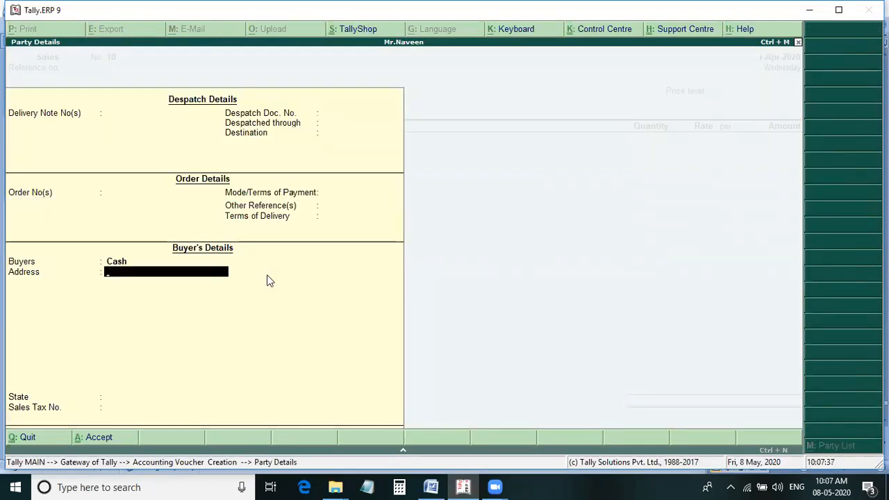
key("Return")
key("Return")
key("Return")
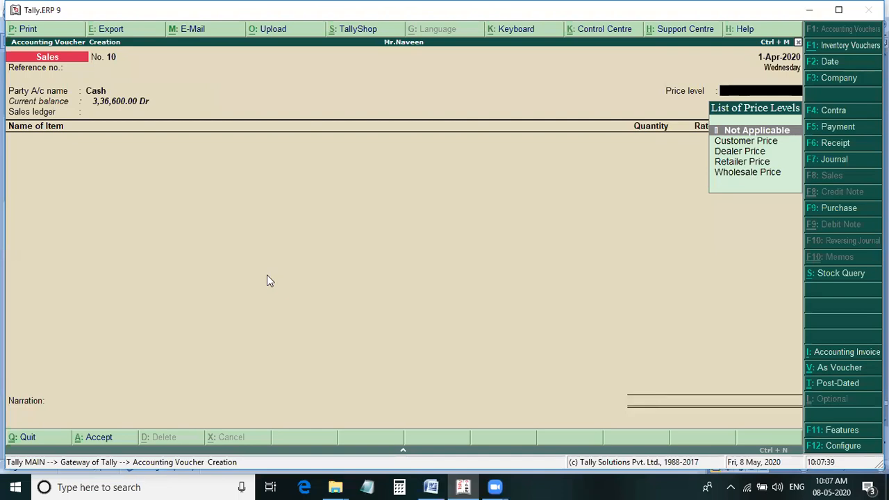
Set the price level of sales voucher 10 to Dealer Price, following line k of the Word notes, and the sales ledger to Sales.
key("alt+Tab")
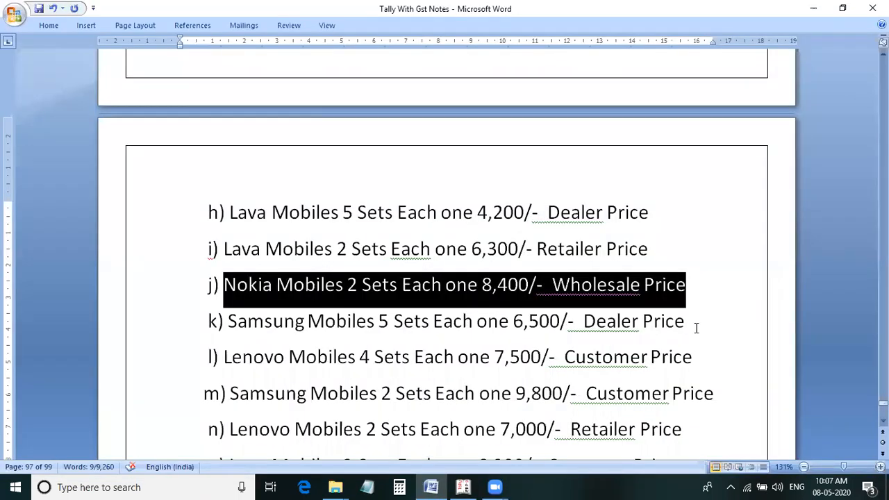
left_click(691, 325)
left_click_drag(692, 327, 261, 323)
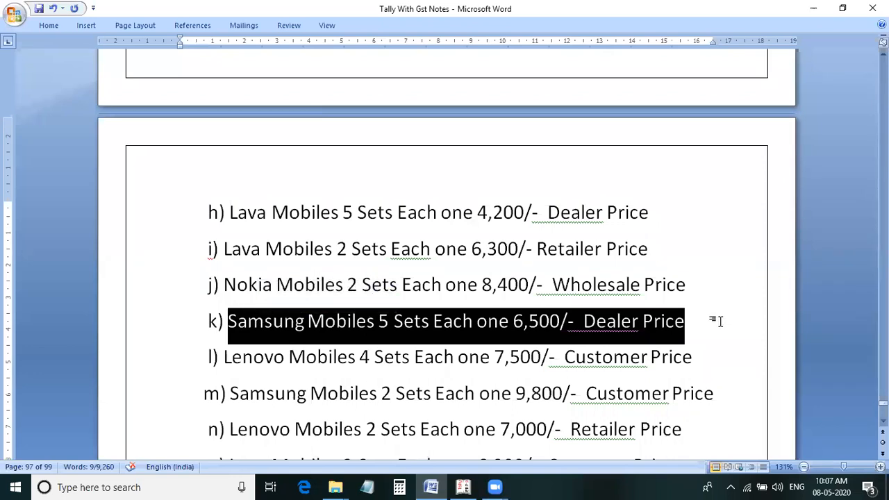
key("alt+Tab")
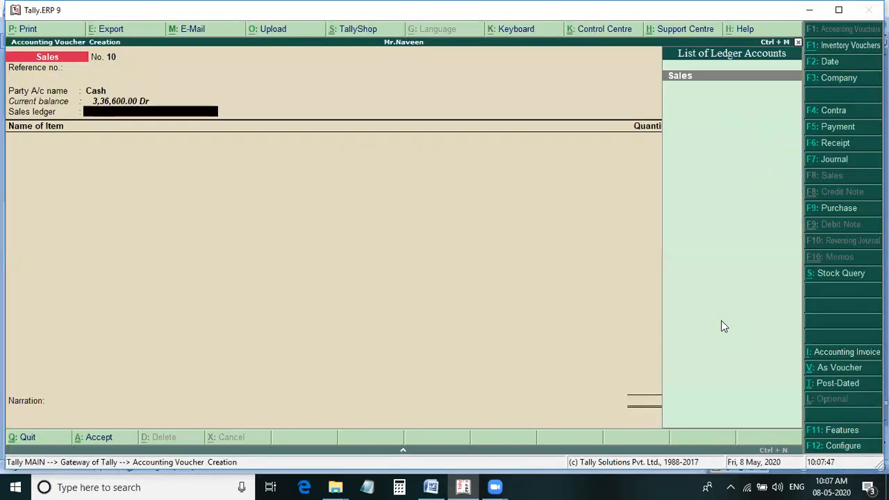
key("Return")
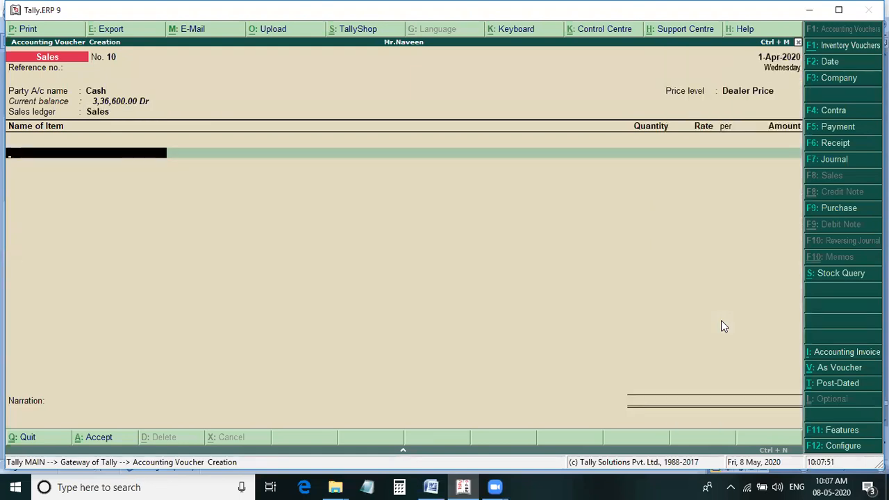
Add Samsung Mobiles to sales voucher 10, 5 sets at 6,500 each, following the Word notes.
key("alt+Tab")
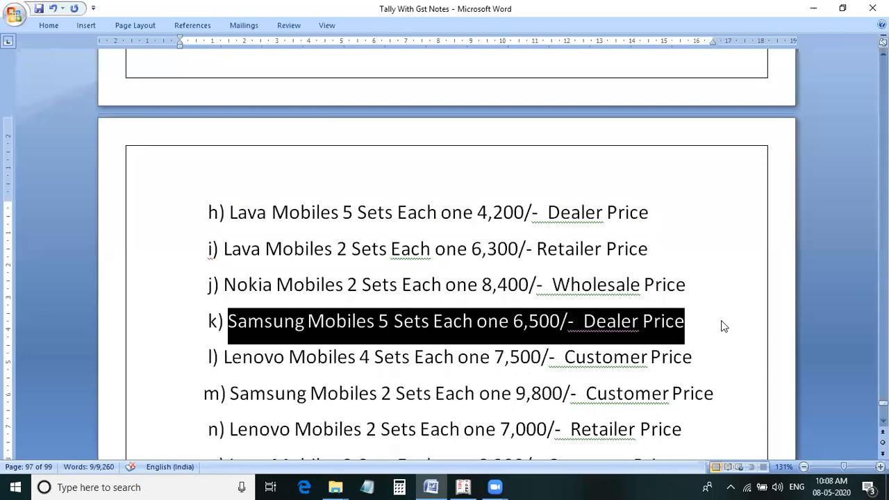
key("alt+Tab")
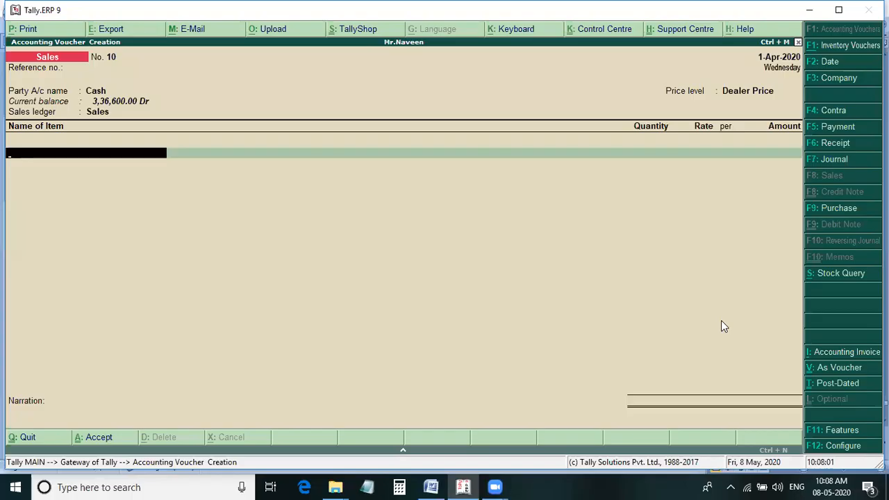
type("Sa")
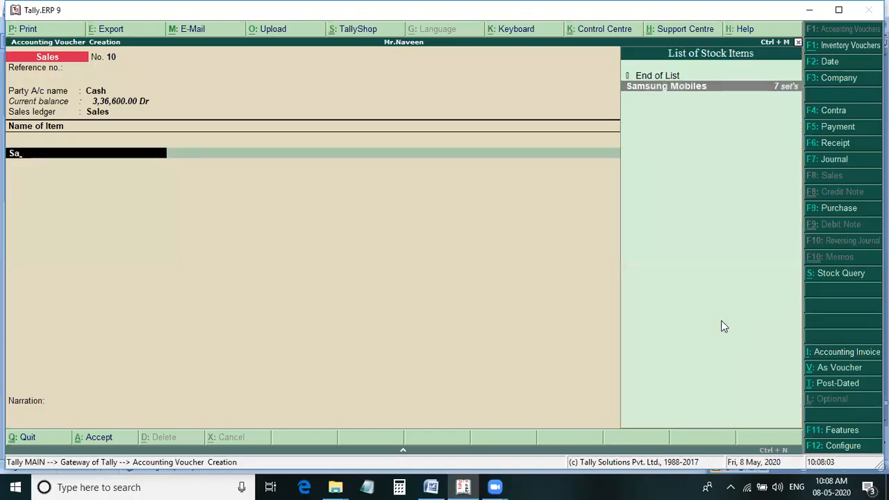
key("Return")
type("5")
key("Return")
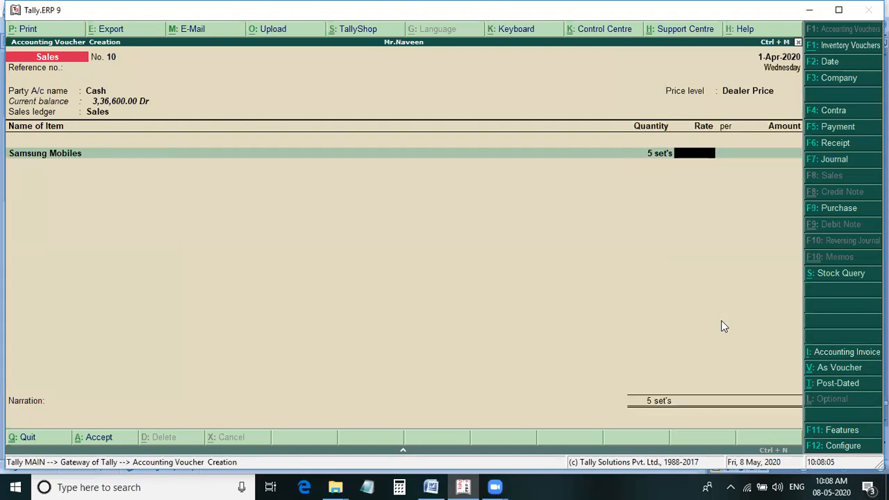
type("6500")
key("Return")
key("Return")
key("Return")
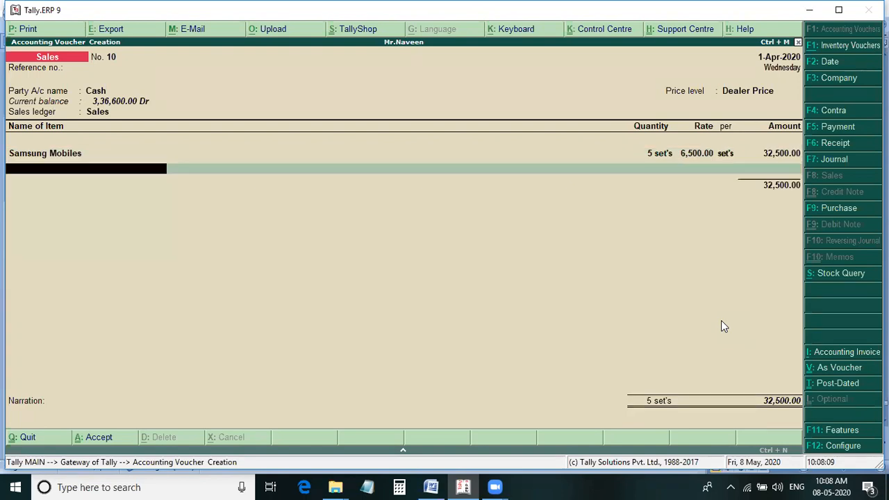
Check the Samsung sale against the Word notes and save sales voucher 10 without a narration.
key("alt+Tab")
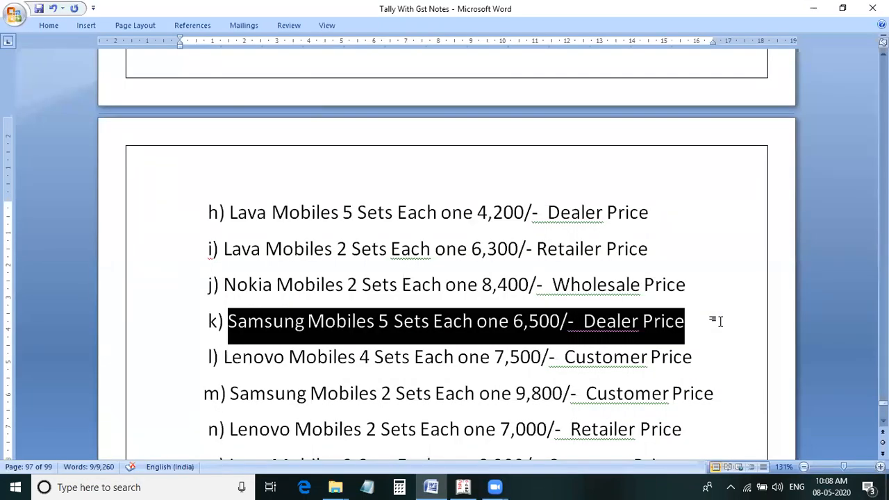
key("alt+Tab")
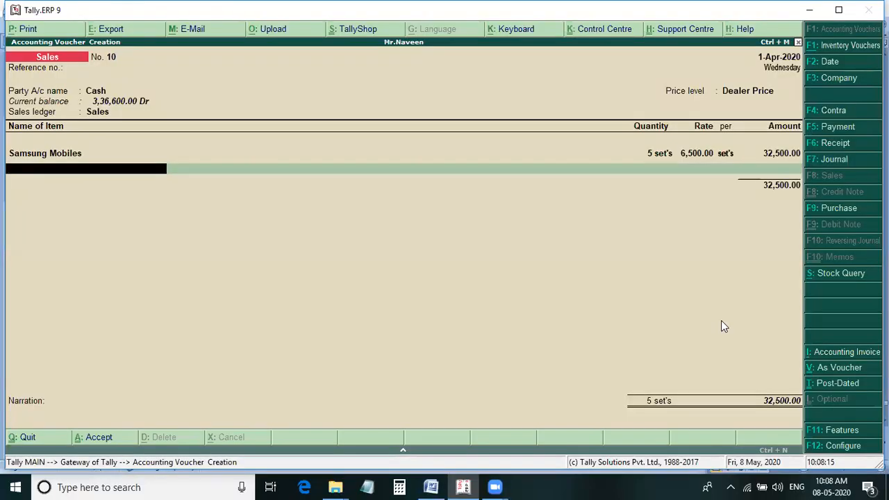
key("Return")
key("Return")
key("Return")
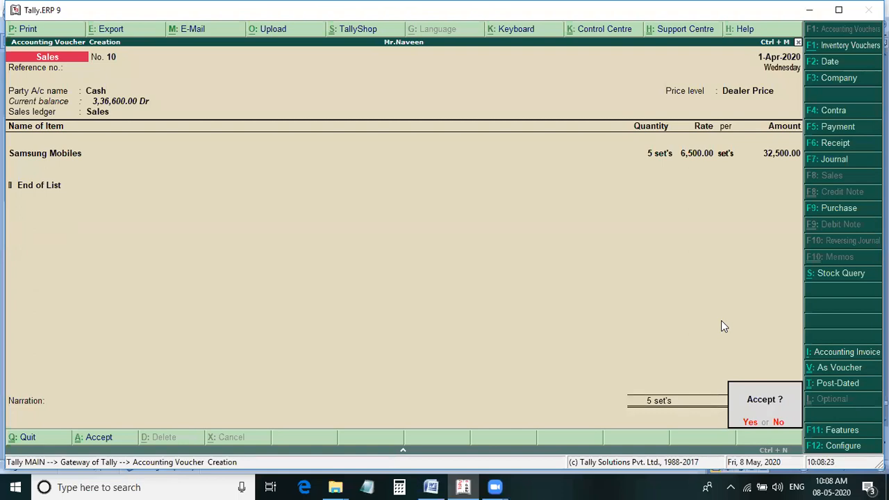
key("Return")
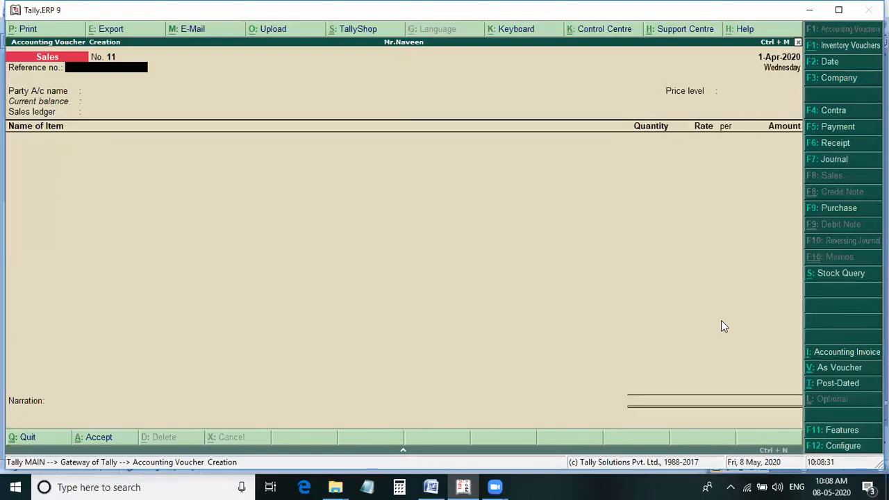
Highlight the Lenovo sale in line l of the Word notes and set Cash as the party of sales voucher 11 with default party details.
key("alt+Tab")
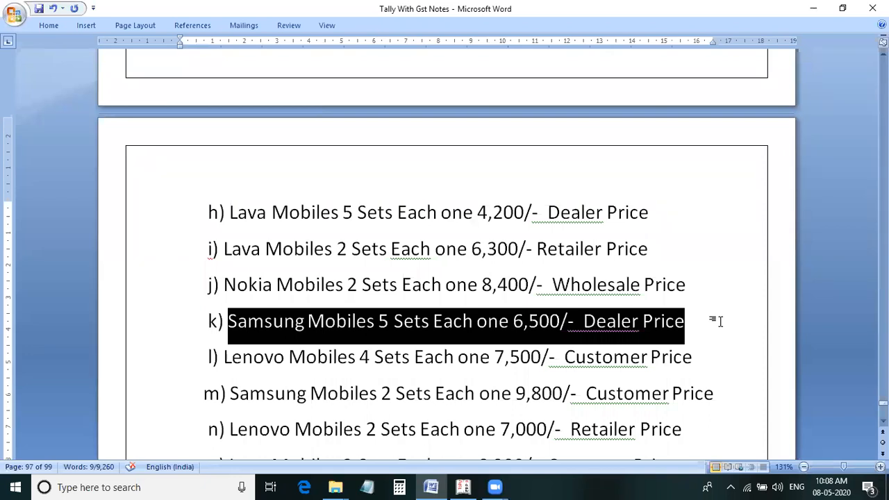
left_click_drag(709, 358, 223, 358)
key("alt+Tab")
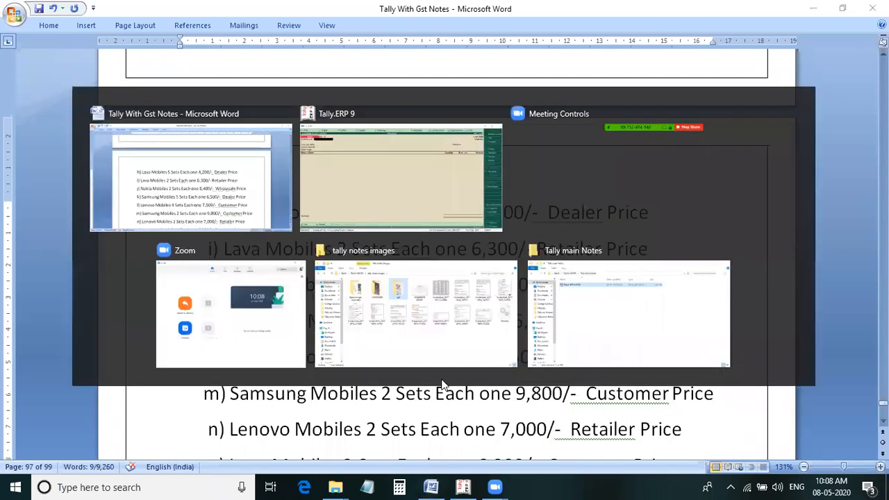
key("Return")
key("Down")
key("Return")
key("Return")
key("Return")
key("Return")
key("Return")
key("Return")
key("Return")
key("Return")
key("Return")
key("Return")
key("Return")
key("Return")
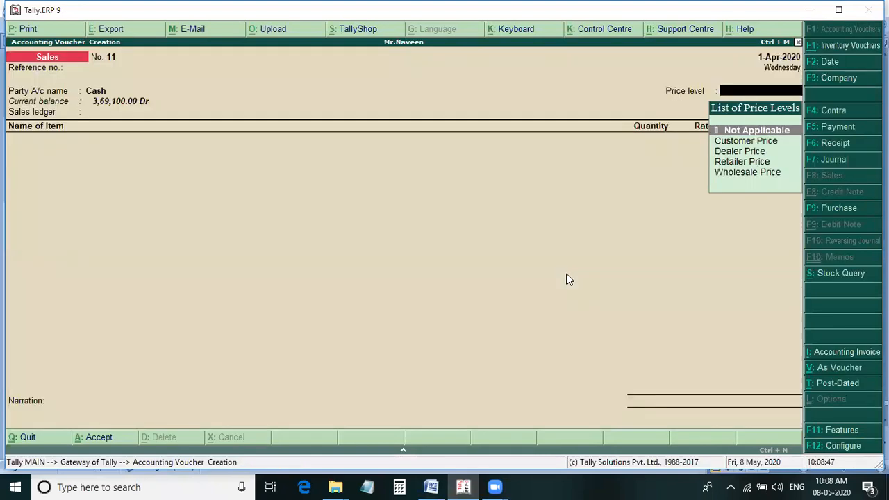
Set the price level of sales voucher 11 to Customer Price and the sales ledger to Sales.
key("Down")
key("Down")
key("Down")
key("Up")
key("Up")
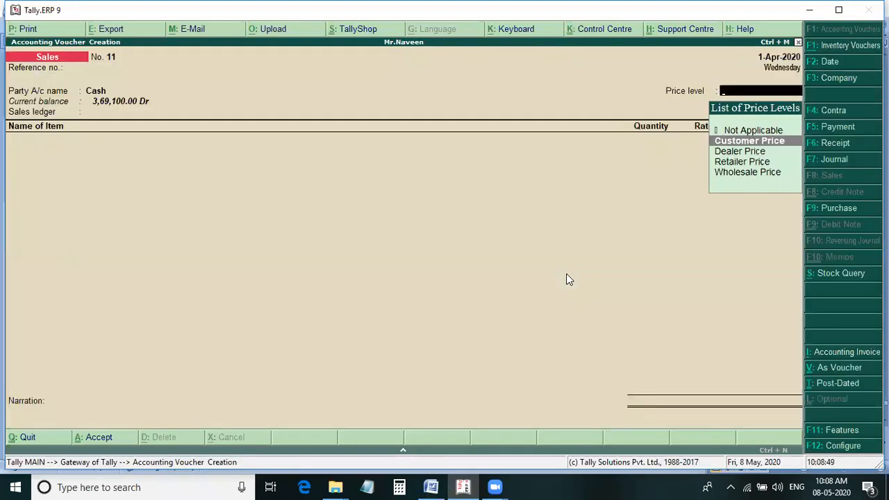
key("Return")
key("Return")
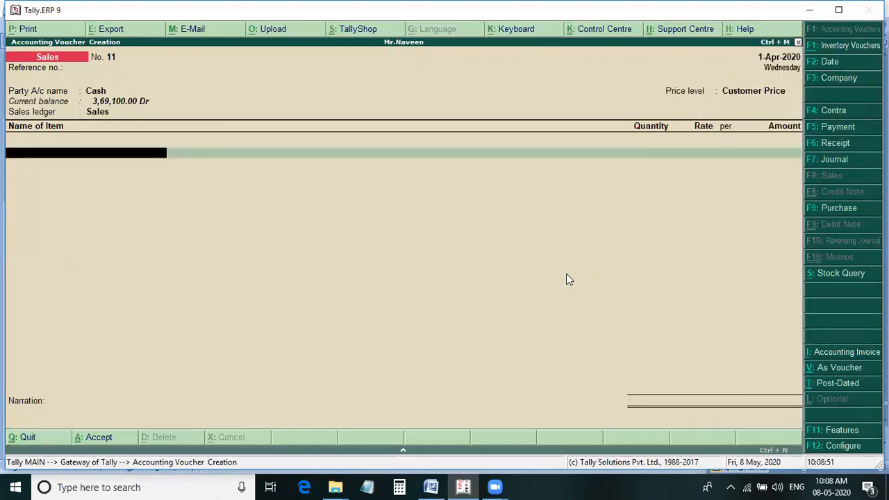
Add Lenovo Mobiles to sales voucher 11, 4 sets at 7,500 each, following the Word notes.
key("alt+Tab")
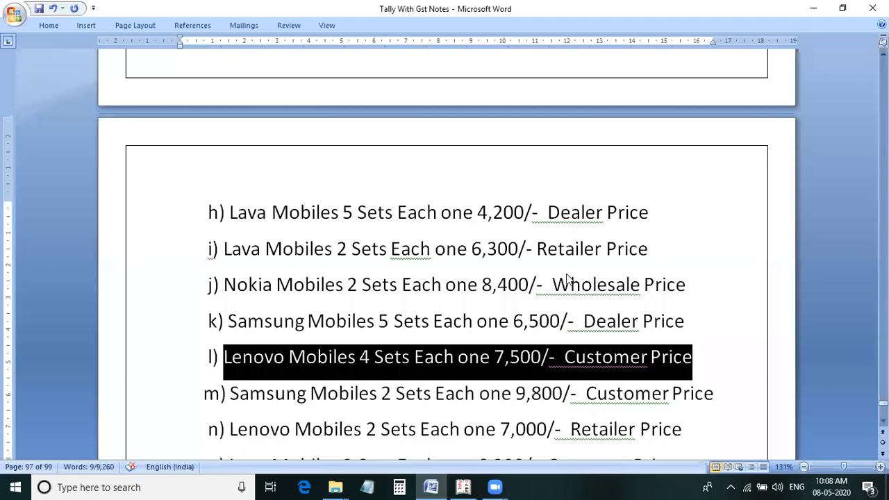
key("alt+Tab")
type("L")
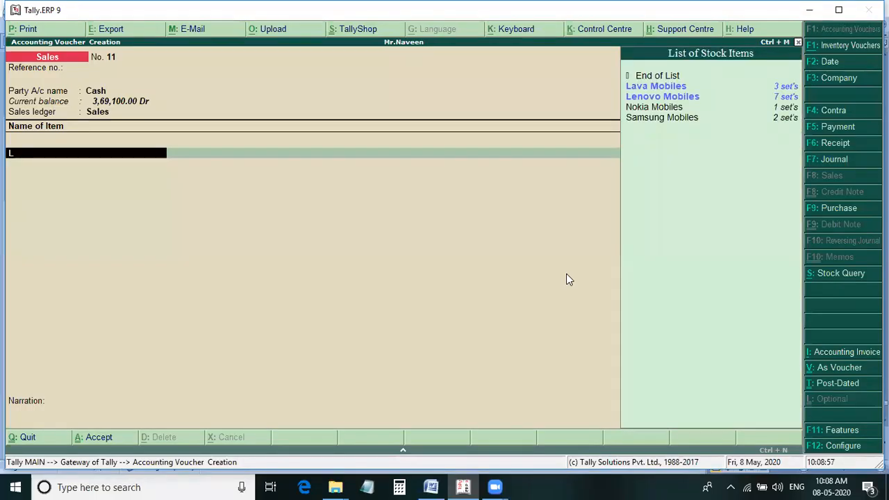
key("Down")
key("Return")
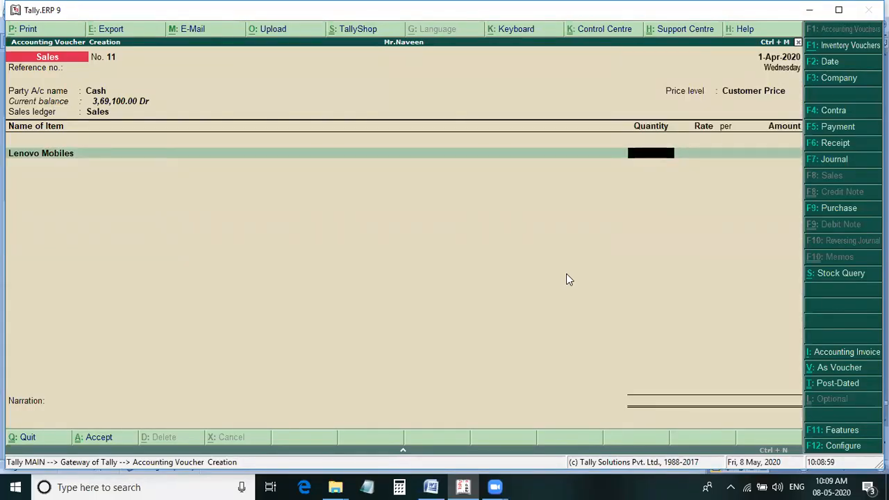
type("4")
key("Return")
key("alt+Tab")
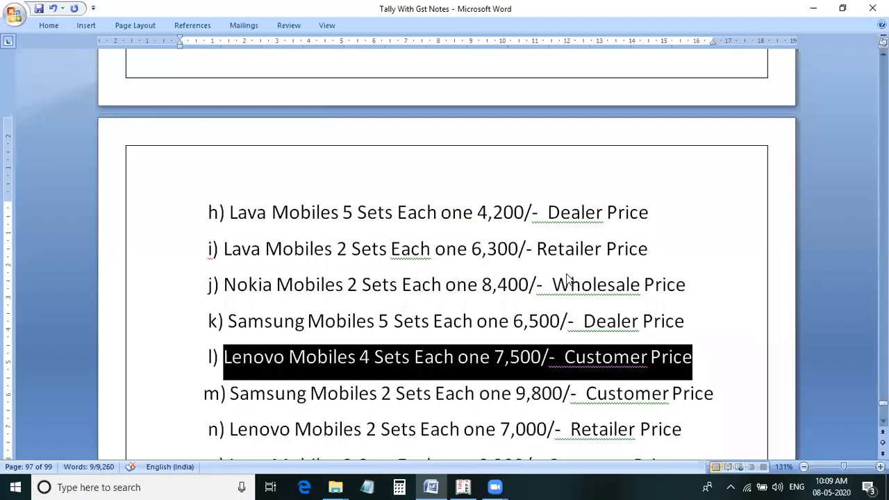
key("alt+Tab")
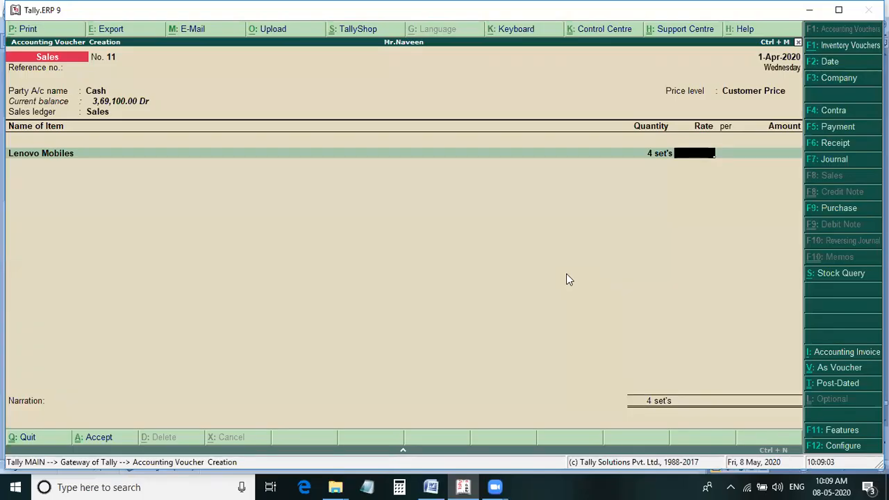
type("7500")
key("Return")
key("Return")
End the item list of sales voucher 11 and save the voucher without a narration.
key("Return")
key("Return")
key("Return")
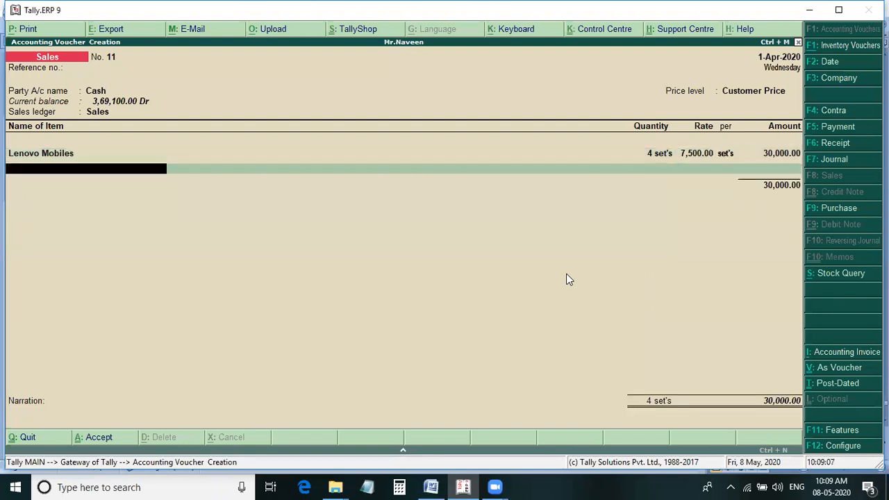
key("Return")
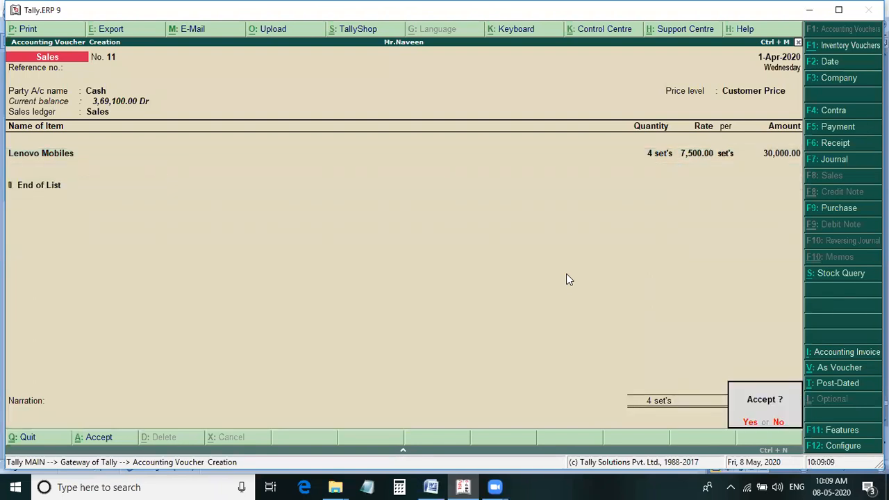
Set Cash as the party account of sales voucher 12 and accept the default party details.
key("Return")
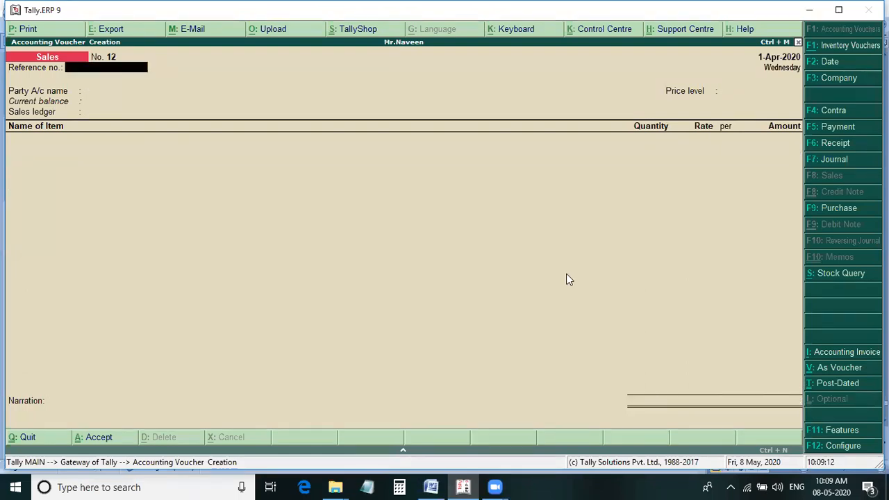
key("Down")
key("Return")
key("Return")
key("Return")
key("Return")
key("Return")
key("Return")
key("Return")
key("Return")
key("Return")
key("Return")
key("Return")
key("Return")
key("Return")
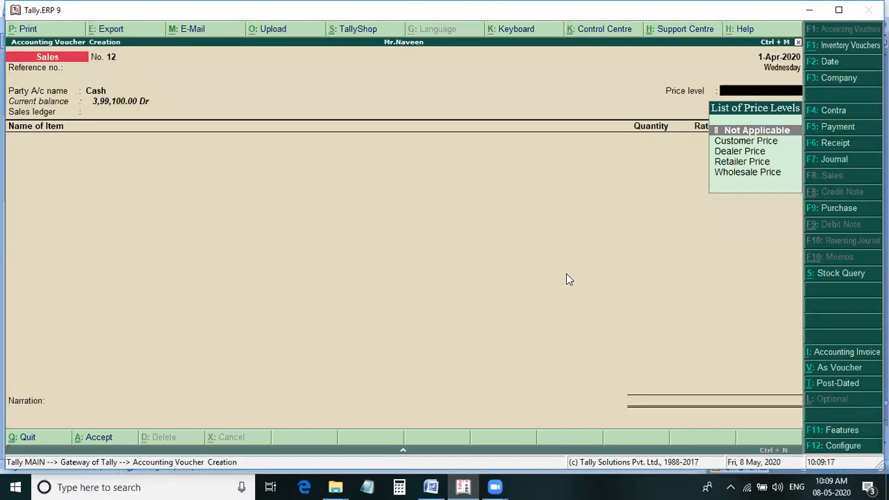
Set sales voucher 12 to Customer Price and the Sales ledger, following line m of the Word notes, and recheck that line for the item details.
key("alt+Tab")
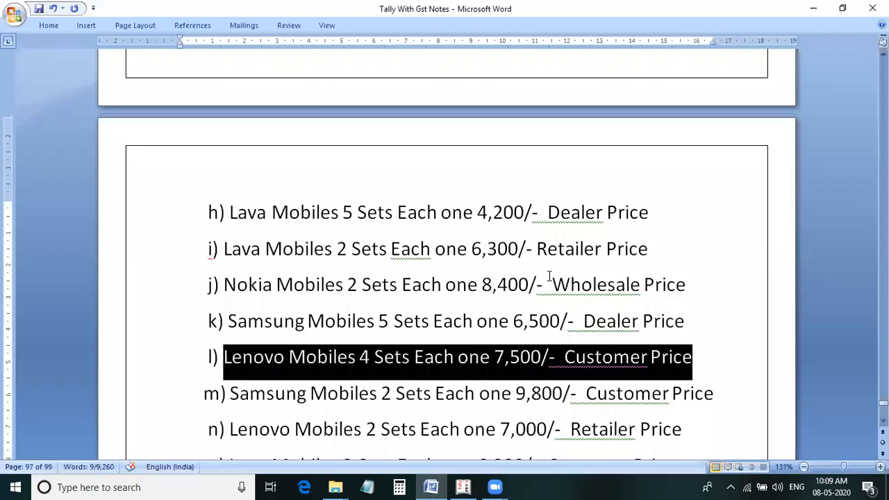
left_click_drag(722, 393, 230, 393)
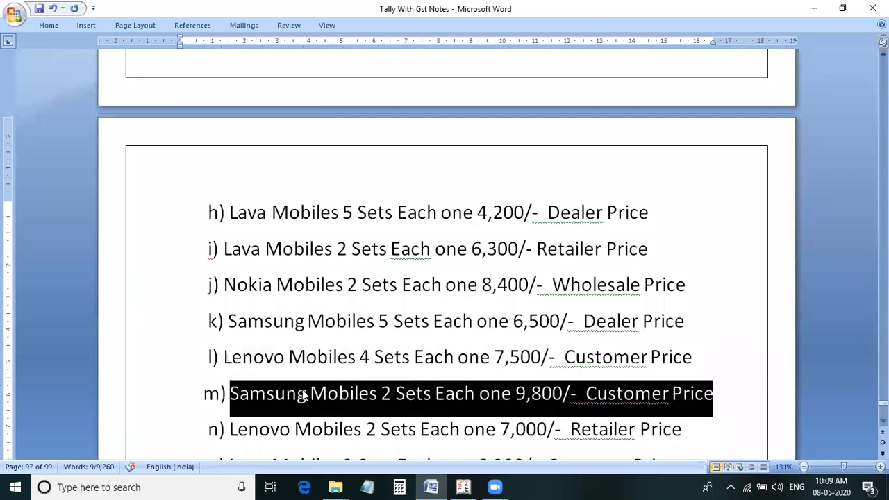
key("alt+Tab")
key("Return")
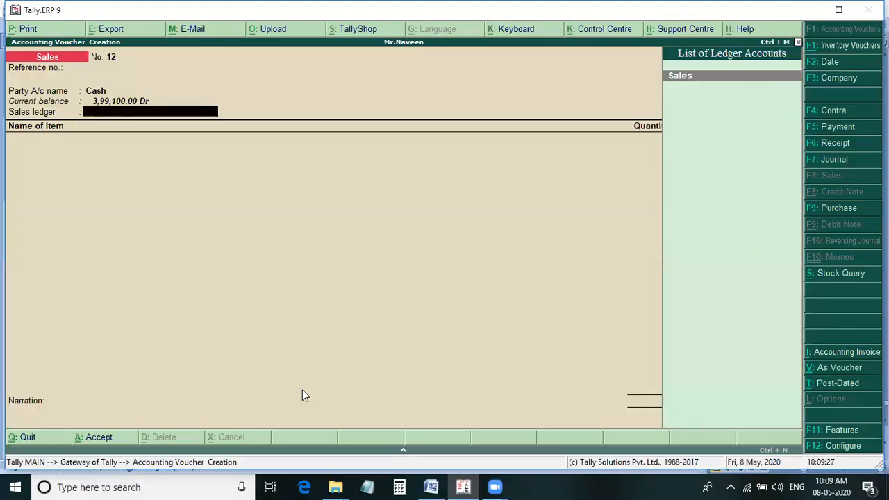
key("Return")
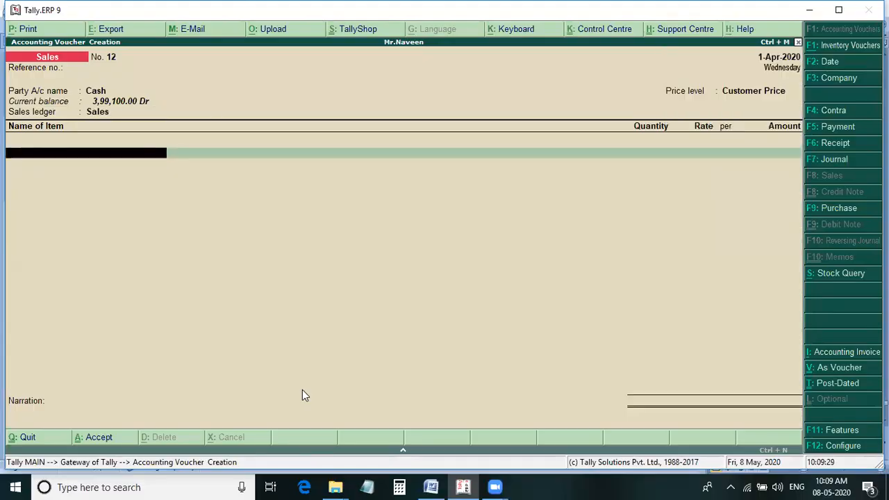
key("alt+Tab")
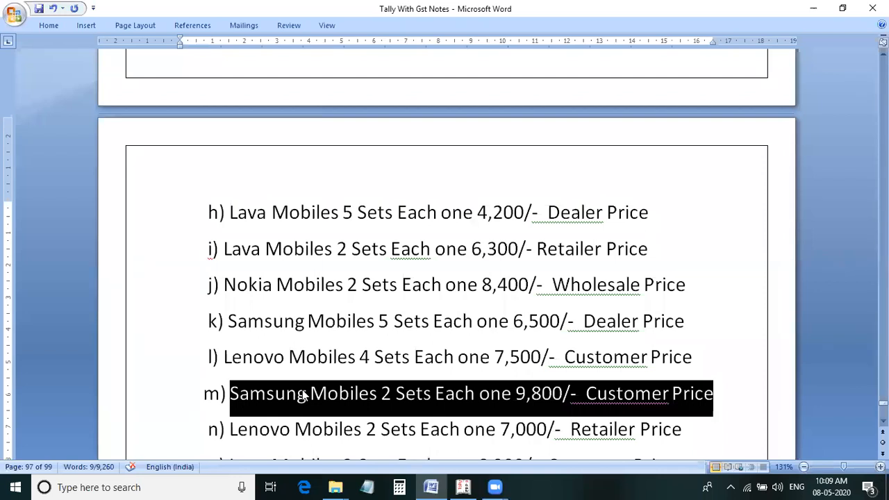
Add Samsung Mobiles to sales voucher 12, 2 sets at 9,800 each, following line m of the Word notes.
key("alt")
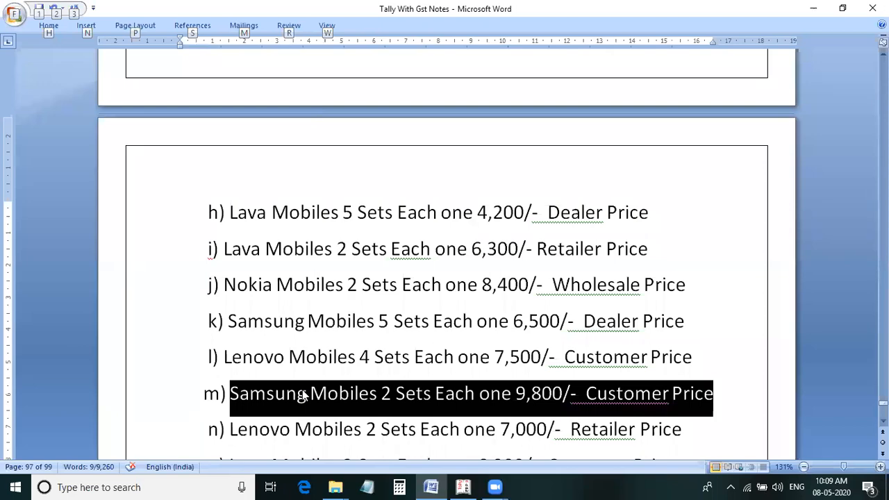
key("alt+Tab")
type("Sa")
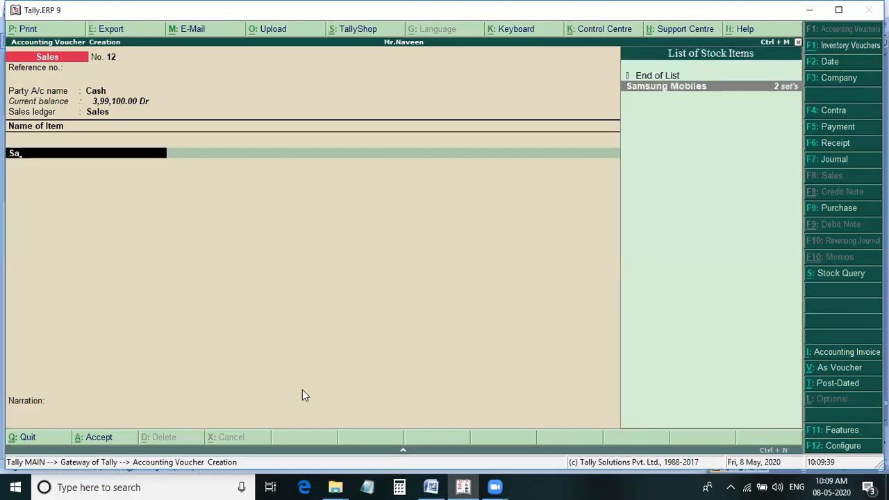
key("Return")
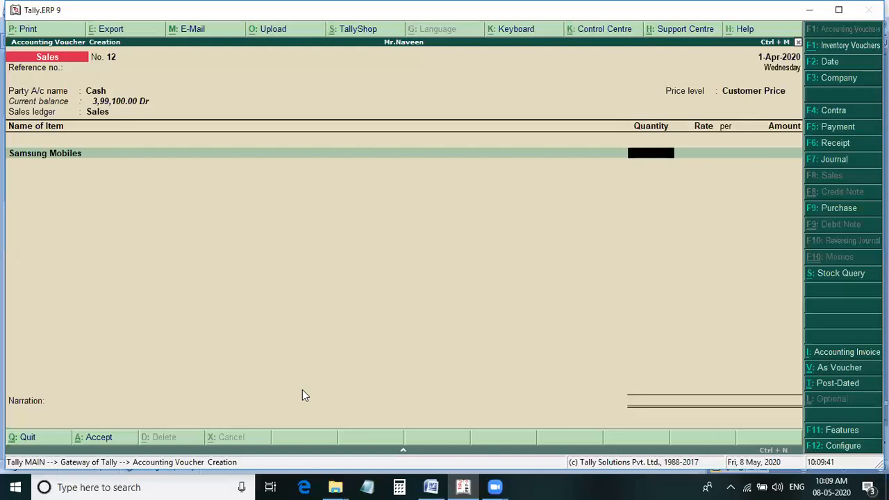
key("alt+Tab")
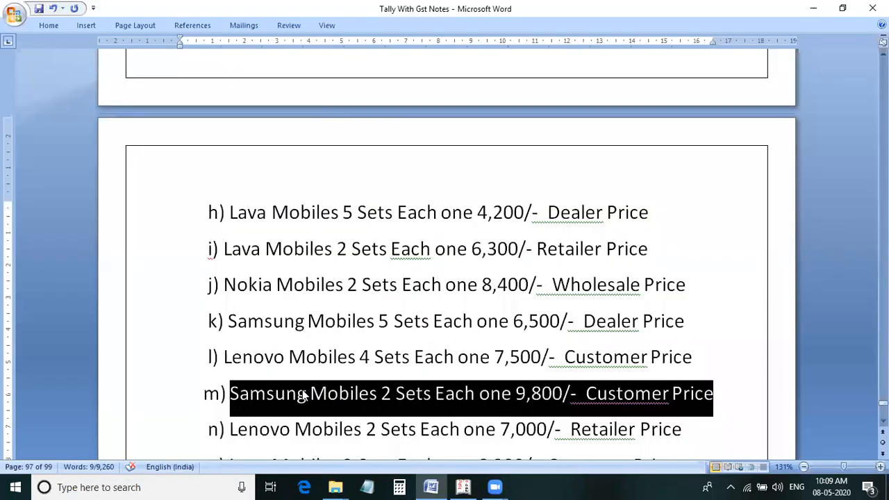
key("alt+Tab")
type("2")
key("Return")
type("9800")
key("Return")
key("Return")
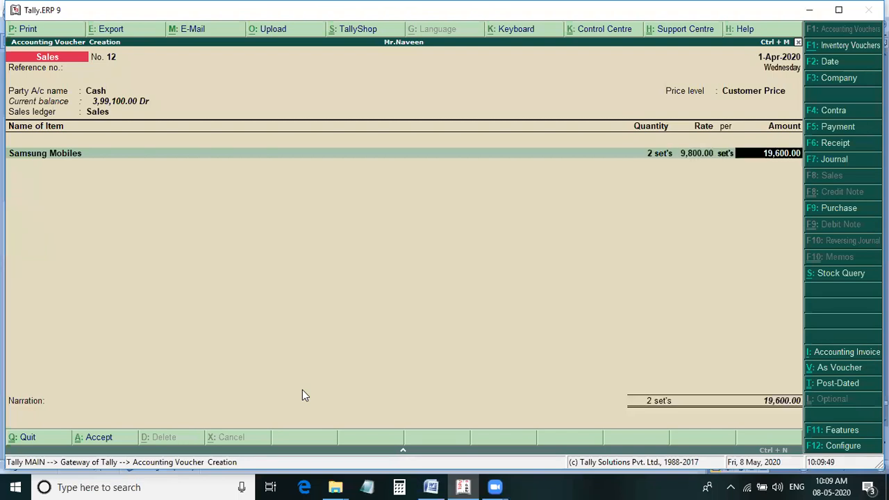
key("Return")
key("Return")
key("Return")
key("Return")
Set Cash as the party account of sales voucher 13 and accept the default party details.
key("Return")
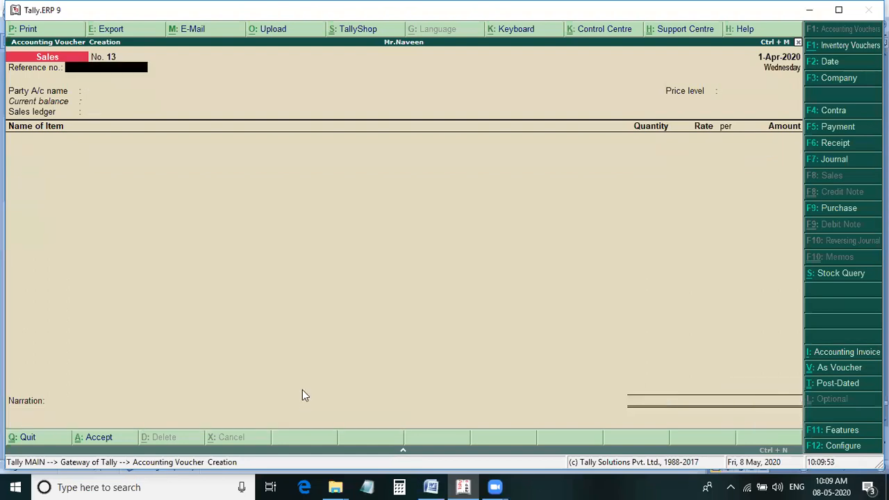
key("Return")
key("Down")
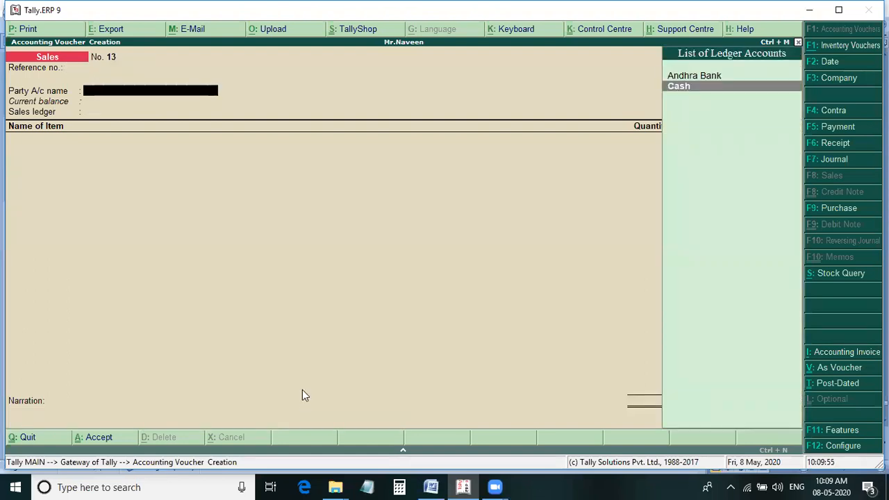
key("Return")
key("Return")
key("Return")
key("Return")
key("Return")
key("Return")
key("Return")
key("Return")
key("Return")
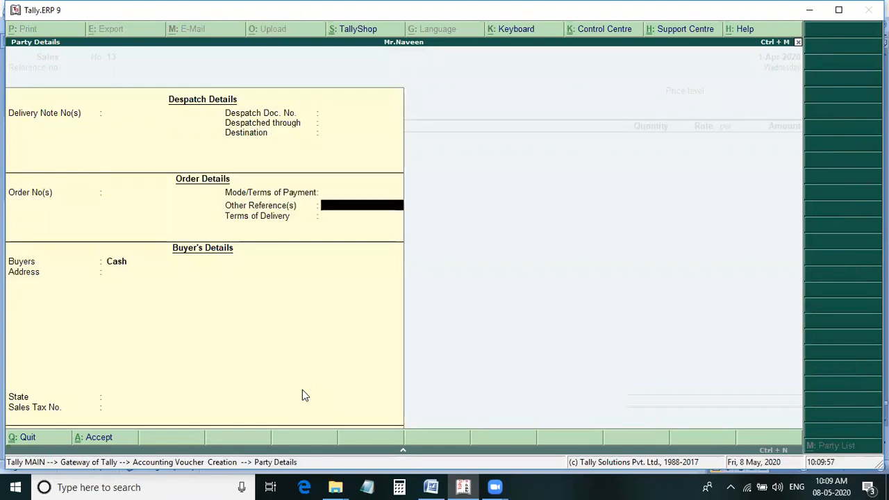
key("Return")
key("Return")
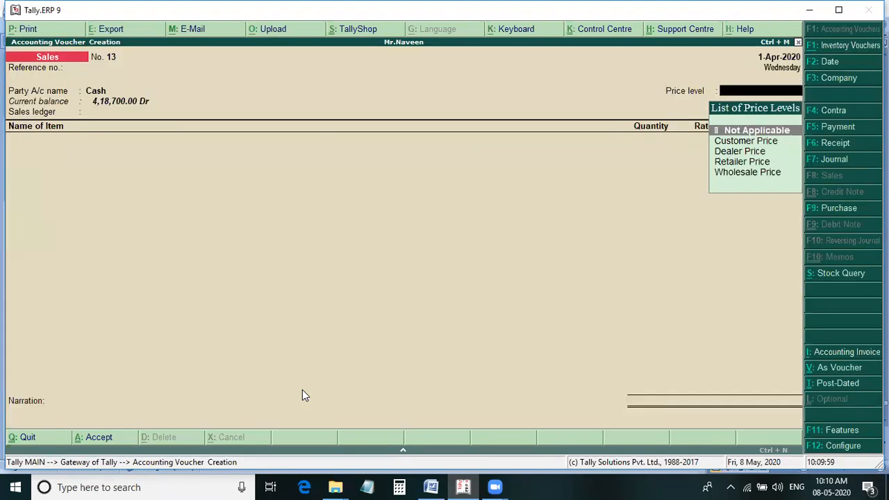
Highlight line n in the Word notes and set sales voucher 13 in Tally to Retailer Price and the Sales ledger.
key("alt+Tab")
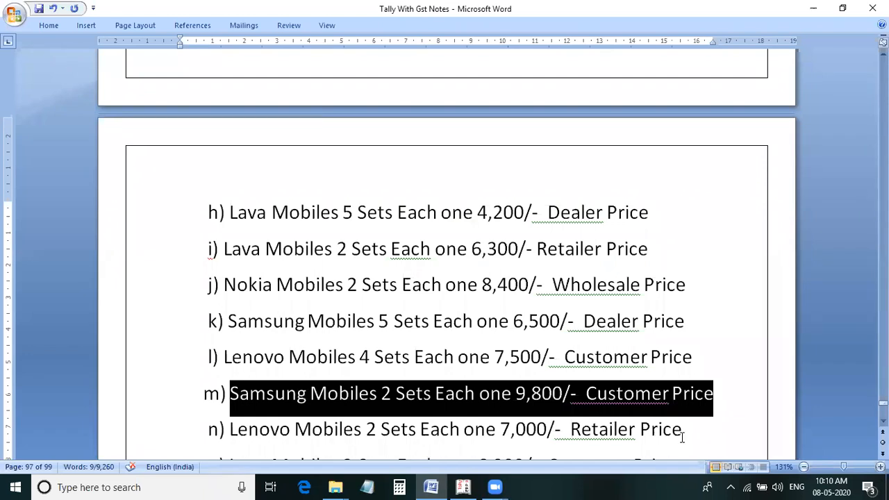
left_click_drag(688, 438, 229, 441)
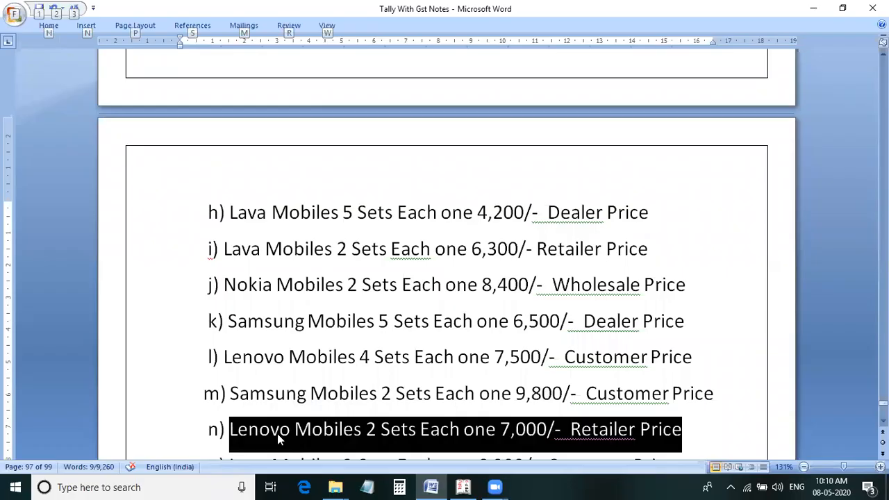
key("alt+Tab")
key("Down")
key("Down")
key("Down")
key("Return")
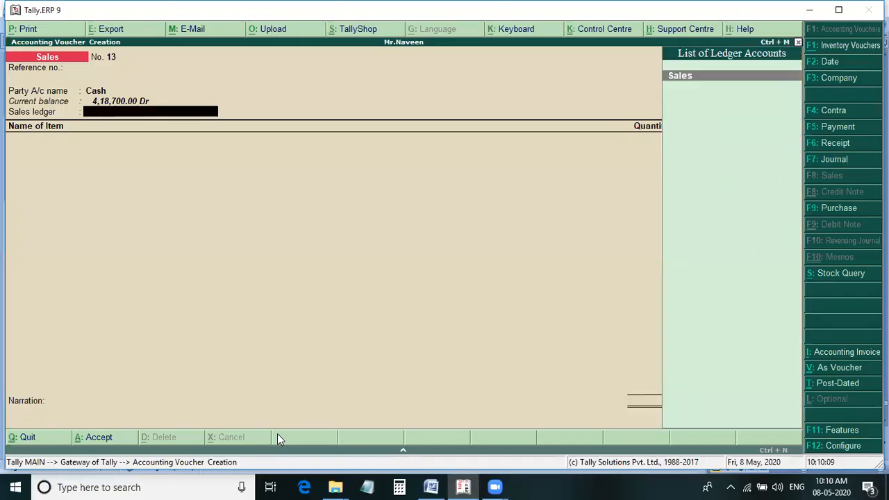
key("Return")
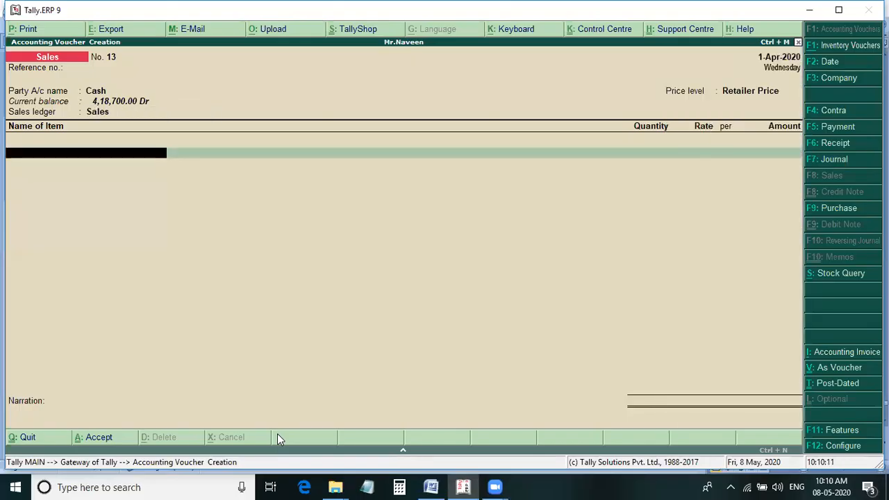
Select Lenovo Mobiles as the item of sales voucher 13 and recheck line n of the Word notes for its quantity.
type("Len")
key("Return")
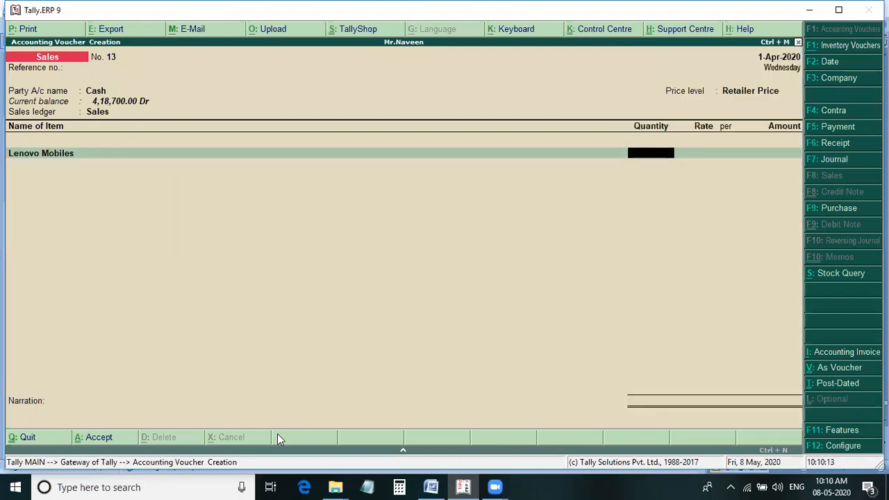
key("alt+Tab")
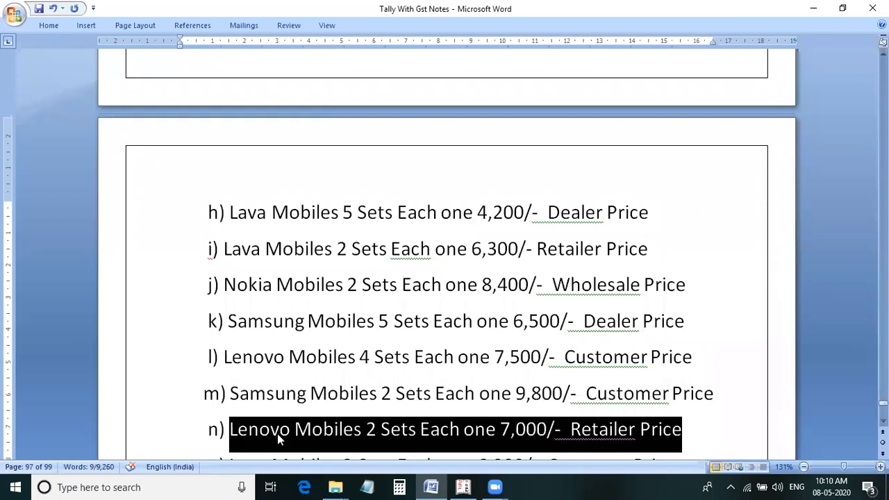
key("alt+Tab")
type("25")
key("Return")
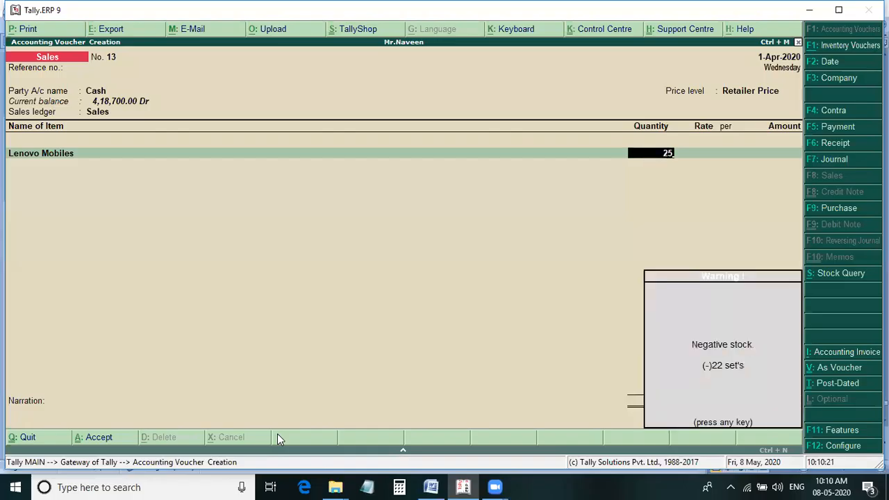
key("Return")
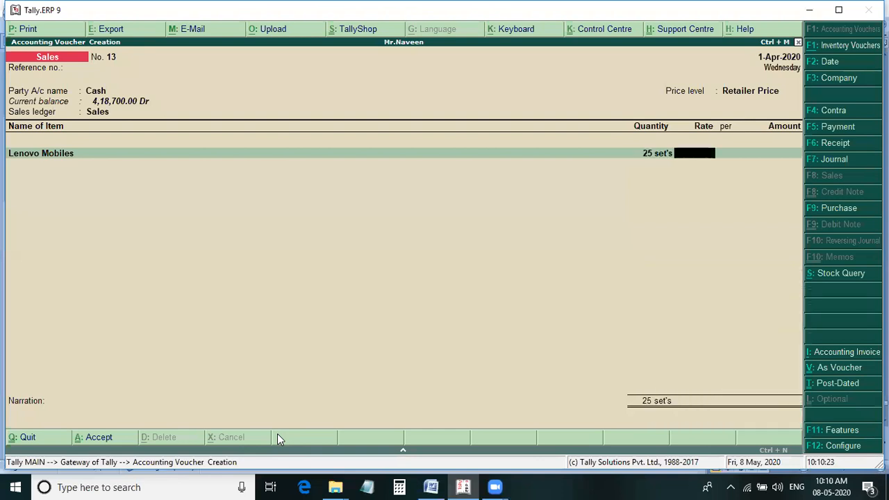
Set the Lenovo Mobiles quantity to 2 sets and the rate to 7,000 in sales voucher 13, following line n of the Word notes.
key("BackSpace")
type("2")
key("Return")
key("alt+Tab")
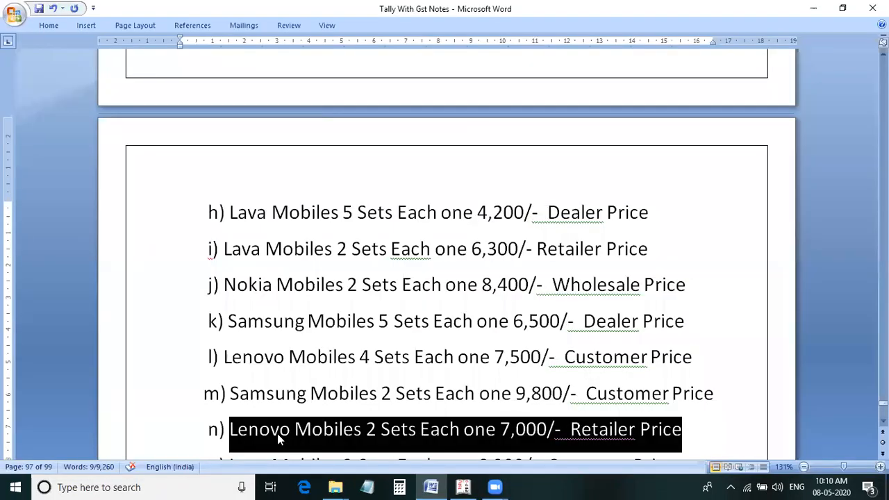
key("alt+Tab")
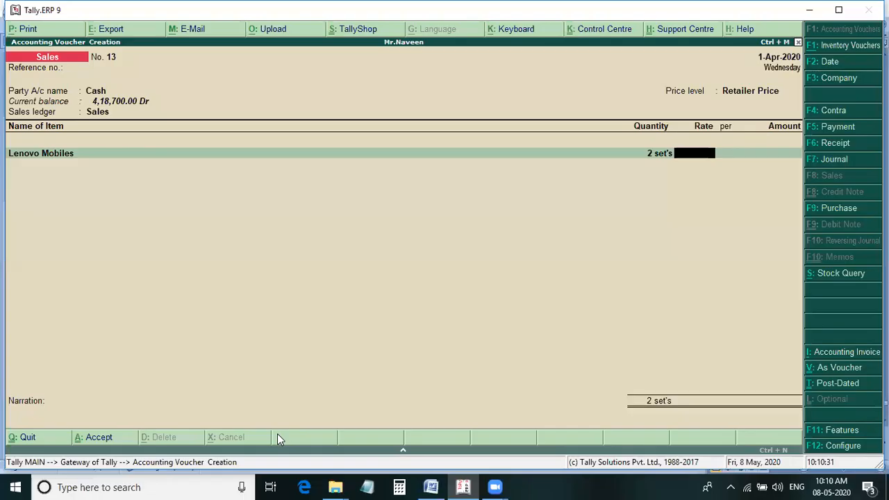
type("7,000")
key("Return")
key("Return")
key("Return")
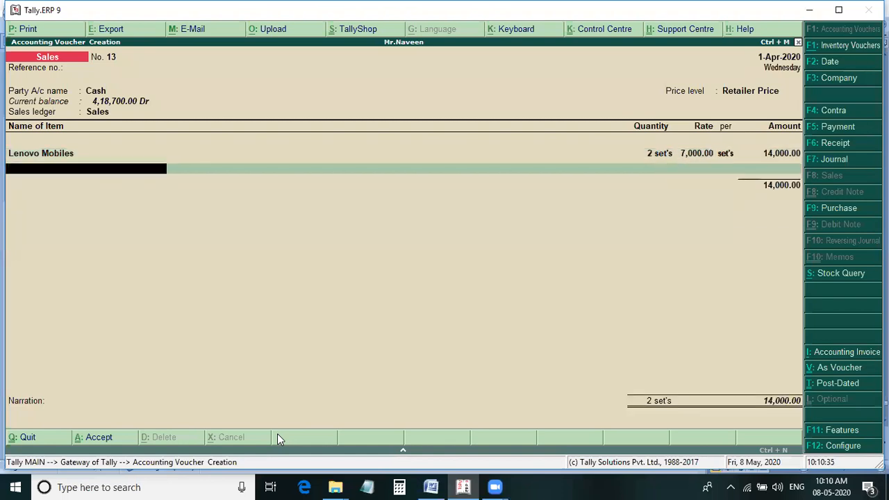
Check the sales line after line n in the Word notes, end the item list of sales voucher 13 and save it without a narration.
key("alt+Tab")
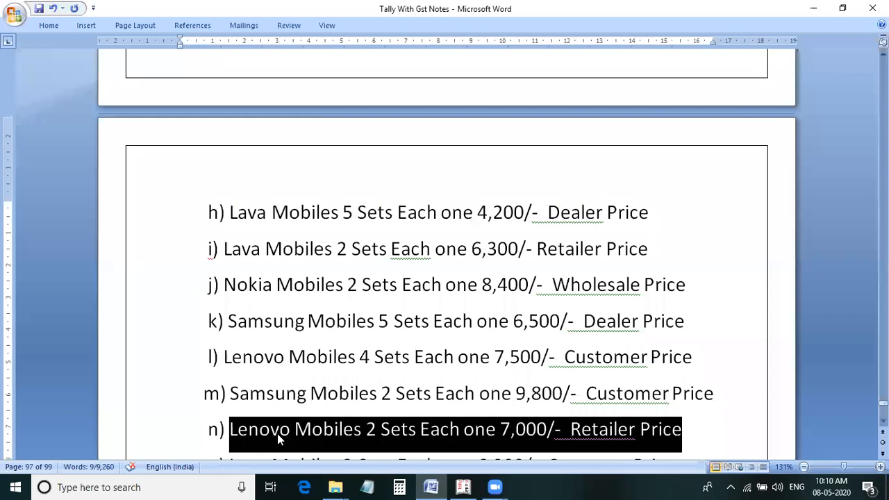
scroll(635, 340, "down", 2)
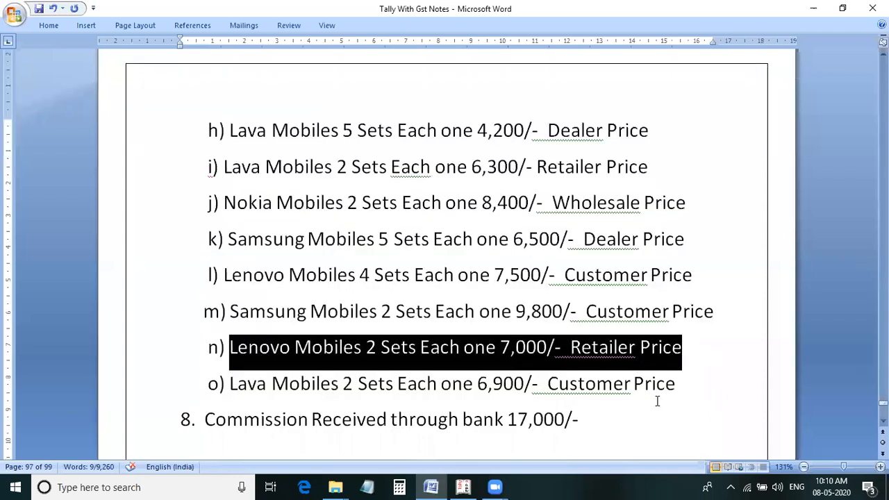
key("alt+Tab")
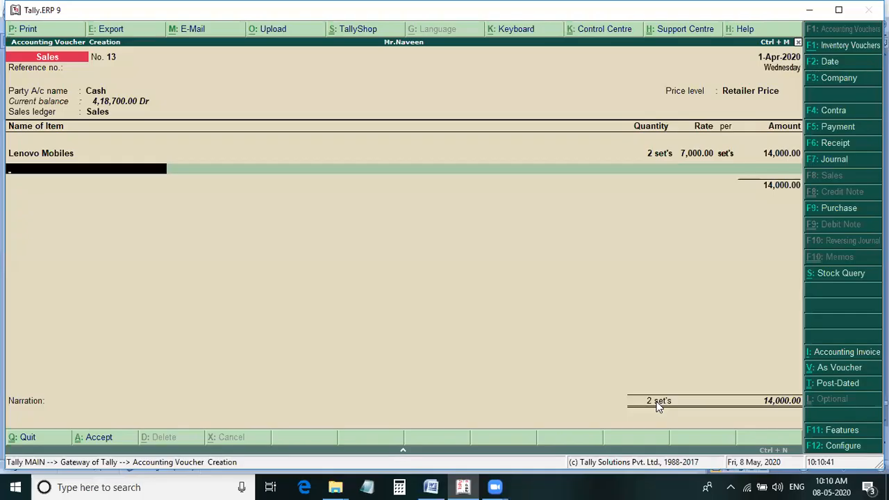
key("Return")
key("Return")
key("Return")
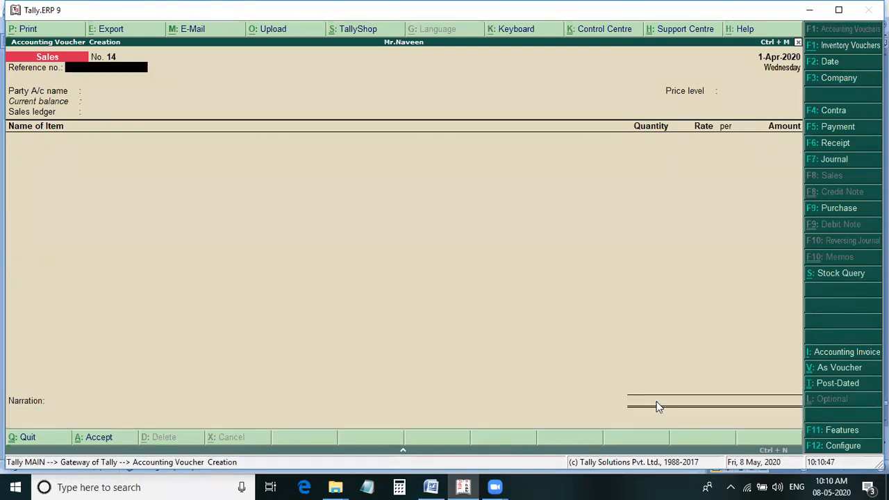
Set Cash as the party account of sales voucher 14 and accept the default party details.
key("Return")
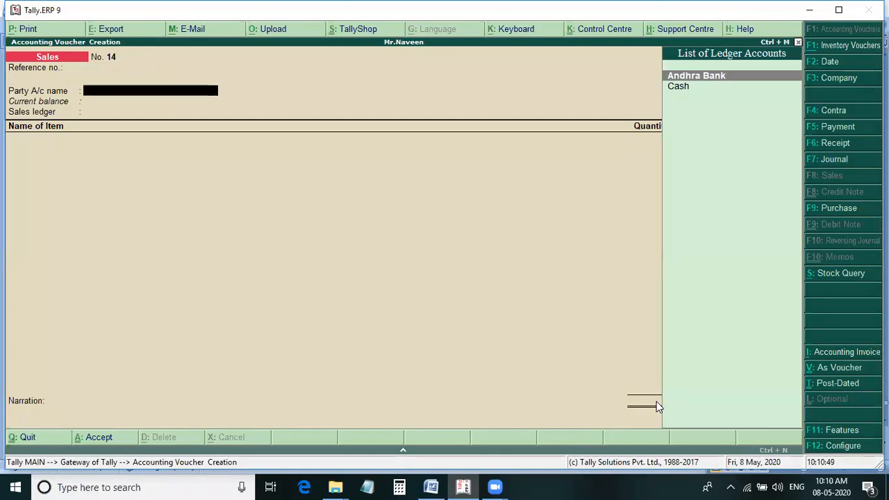
key("Down")
key("Return")
key("Return")
key("Return")
key("Return")
key("Return")
key("Return")
key("Return")
key("Return")
key("Return")
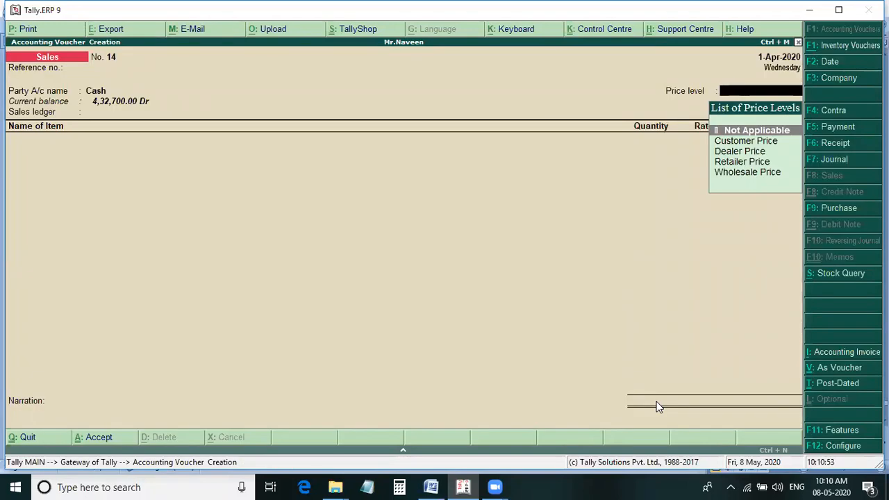
Highlight line o in the Word notes and set sales voucher 14 in Tally to Customer Price and the Sales ledger.
key("alt+Tab")
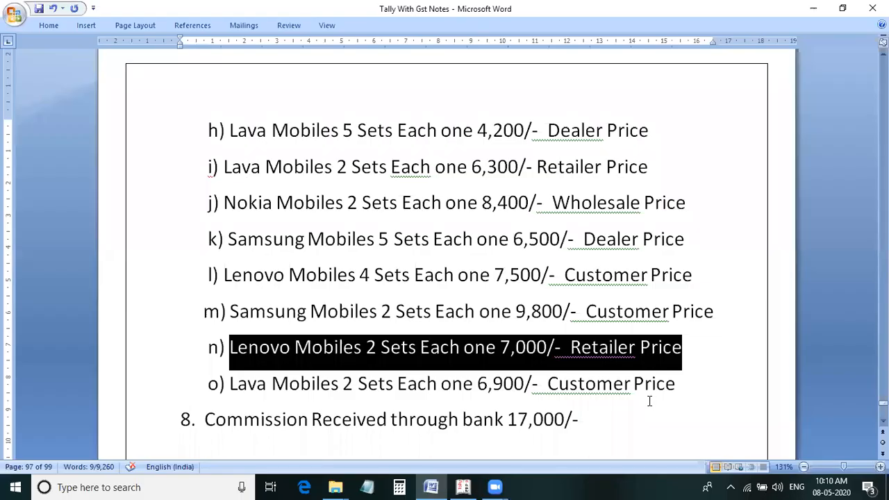
left_click_drag(678, 386, 221, 389)
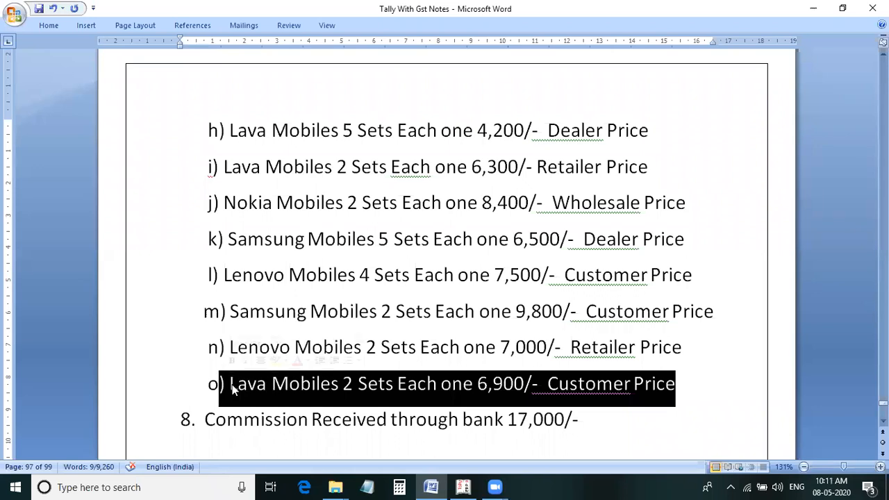
key("alt+Tab")
key("Down")
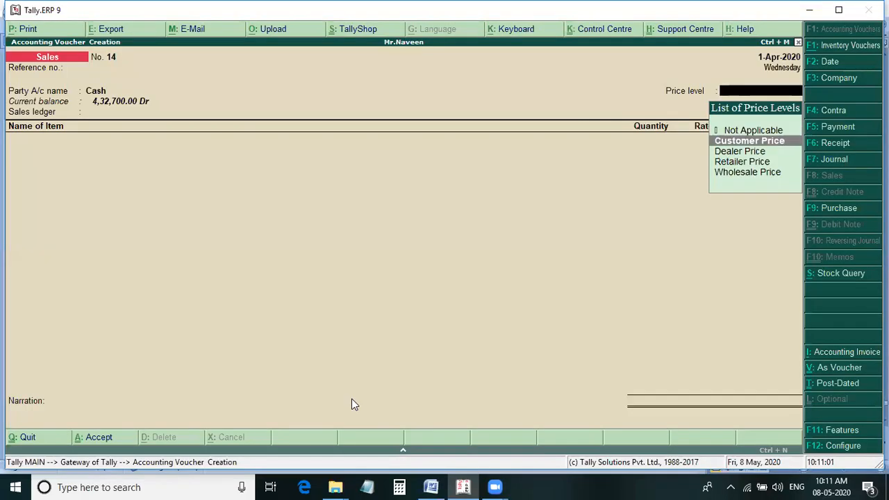
key("Return")
Add Lava Mobiles to sales voucher 14, 2 sets at 6,900 each, following line o of the Word notes.
key("Return")
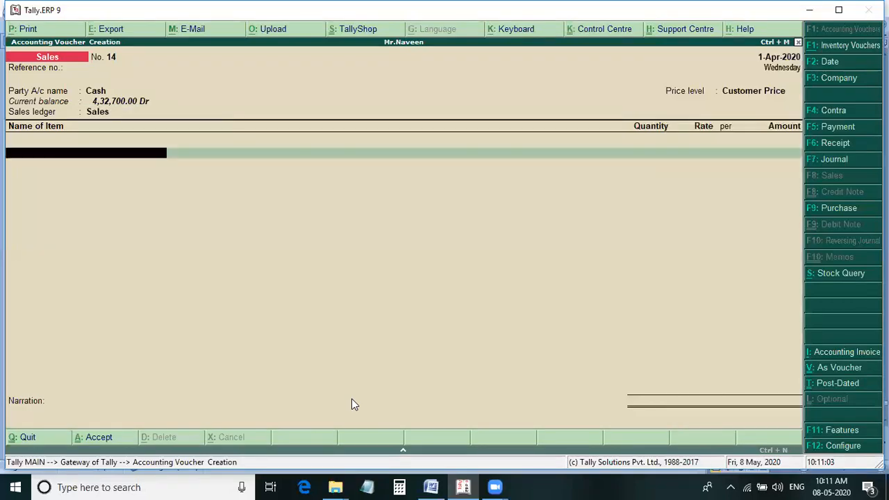
type("La")
key("Return")
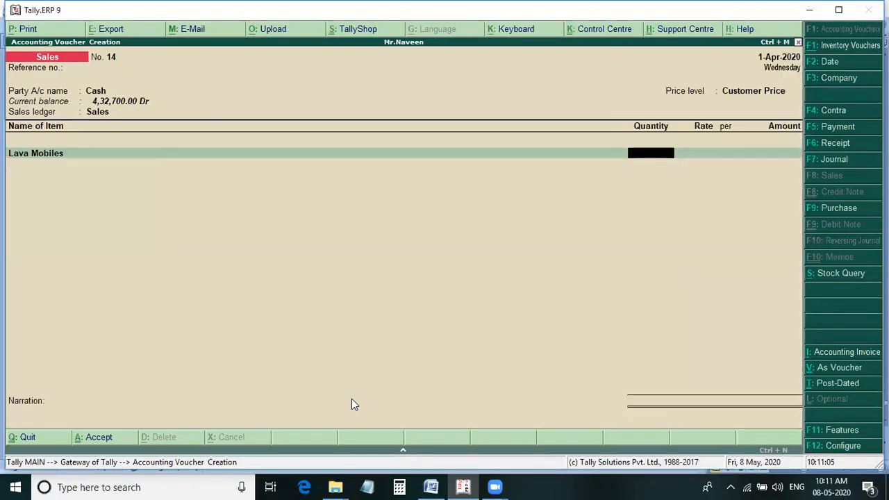
key("alt+Tab")
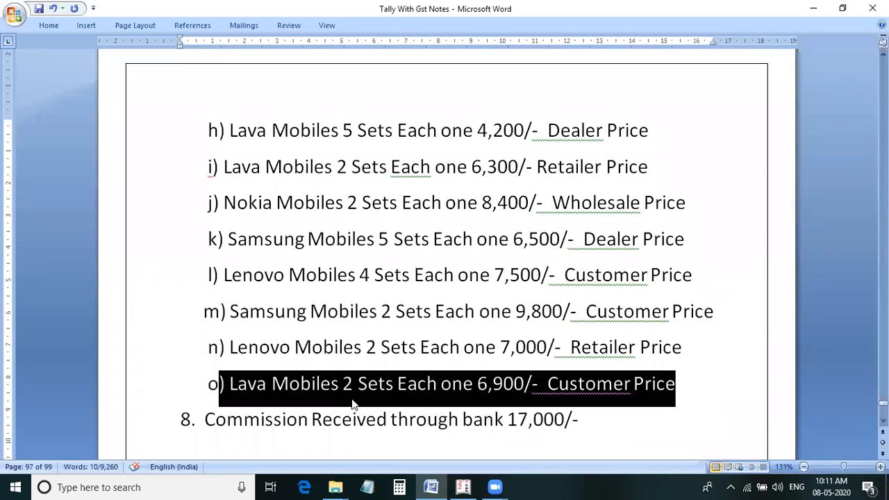
left_click(352, 404)
key("alt+Tab")
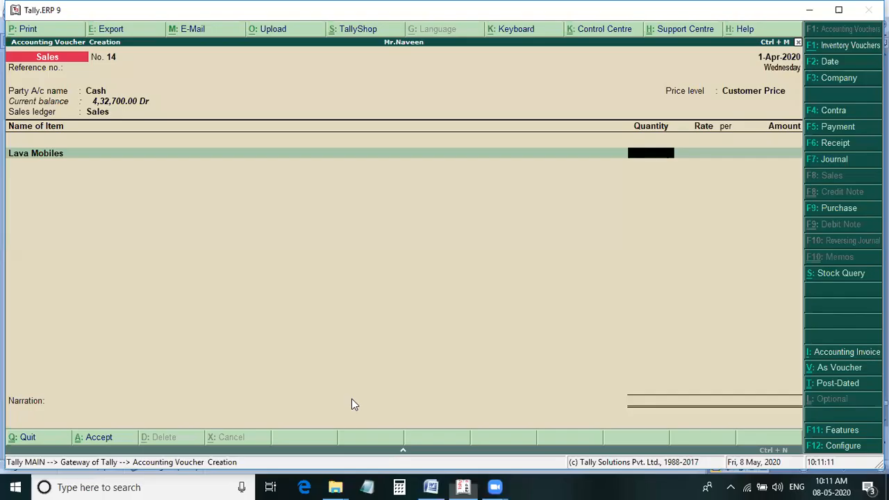
type("2")
key("Return")
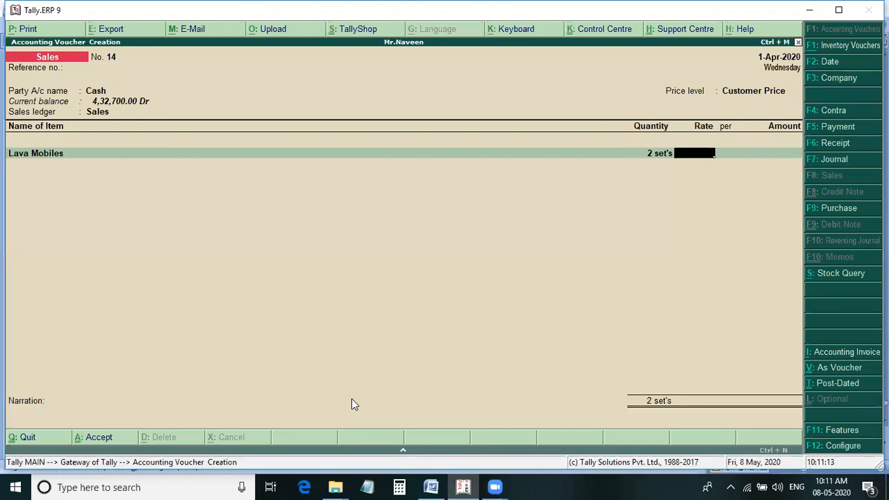
type("6900")
key("Return")
key("Return")
key("Return")
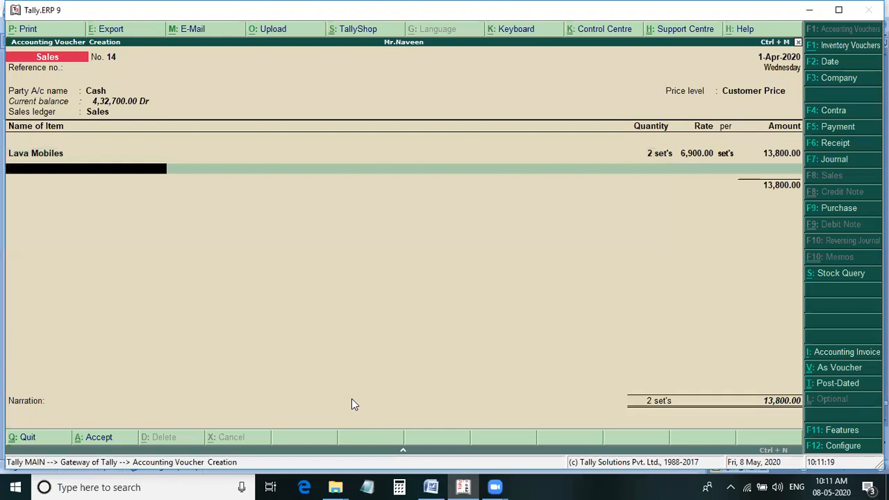
Check the Word notes after line o, end the item list of sales voucher 14 and save it without a narration.
key("alt+Tab")
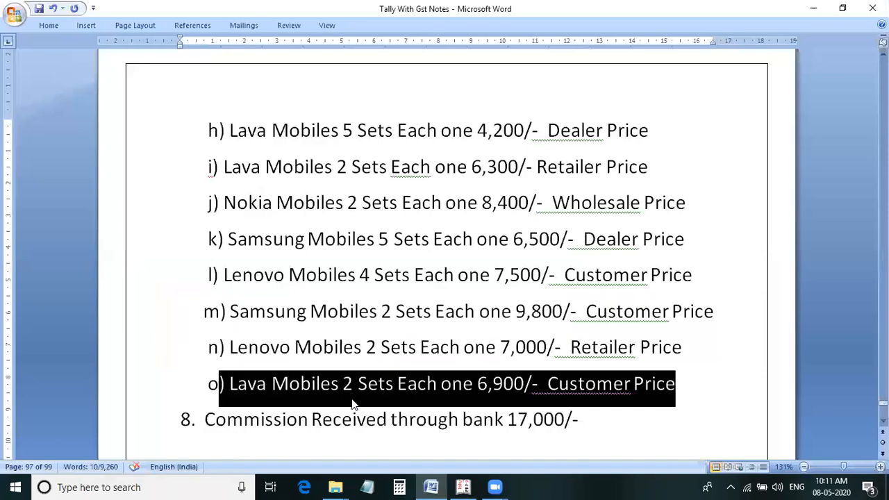
key("alt+Tab")
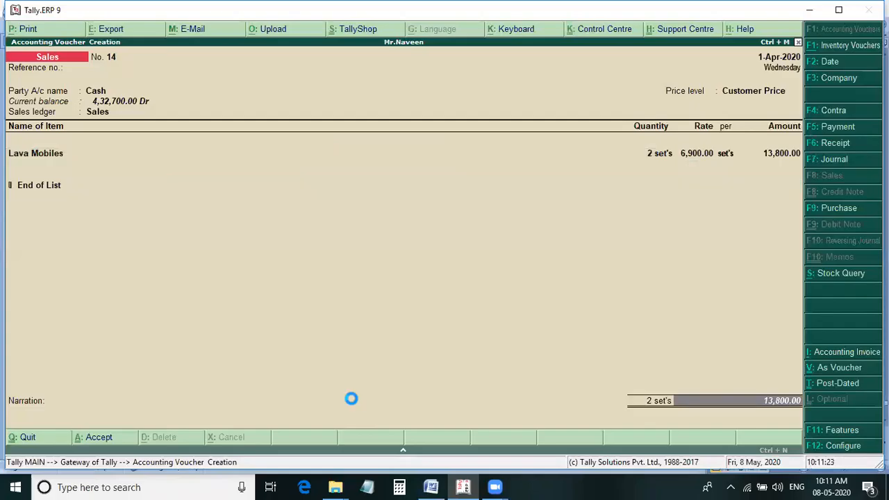
key("Return")
key("n")
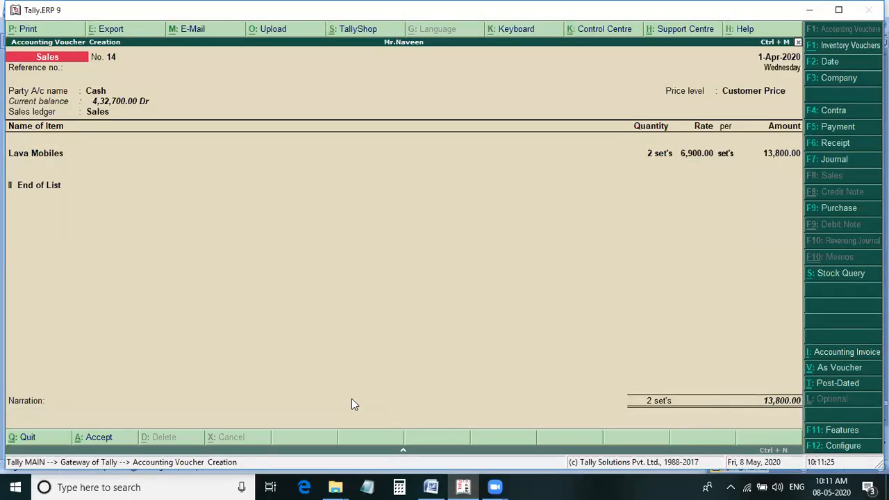
Read item 8, the commission received through bank, in the Word notes and start a receipt voucher in Tally.
key("alt+Tab")
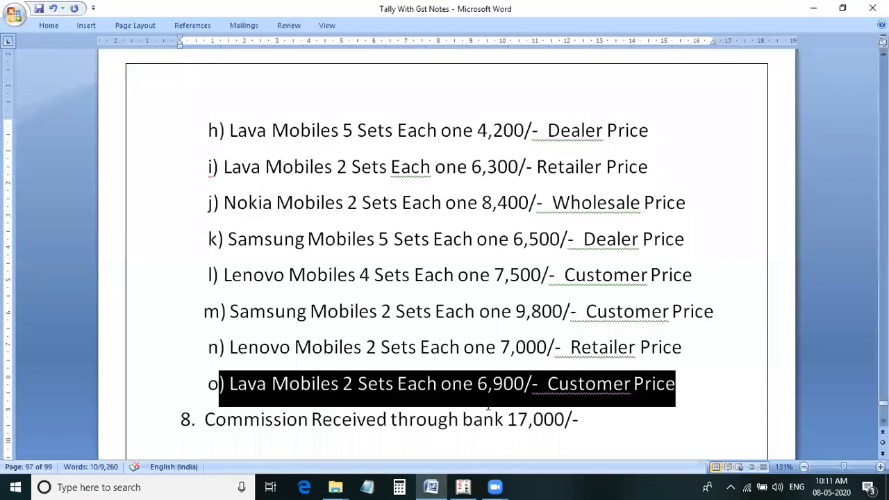
scroll(489, 408, "down", 1)
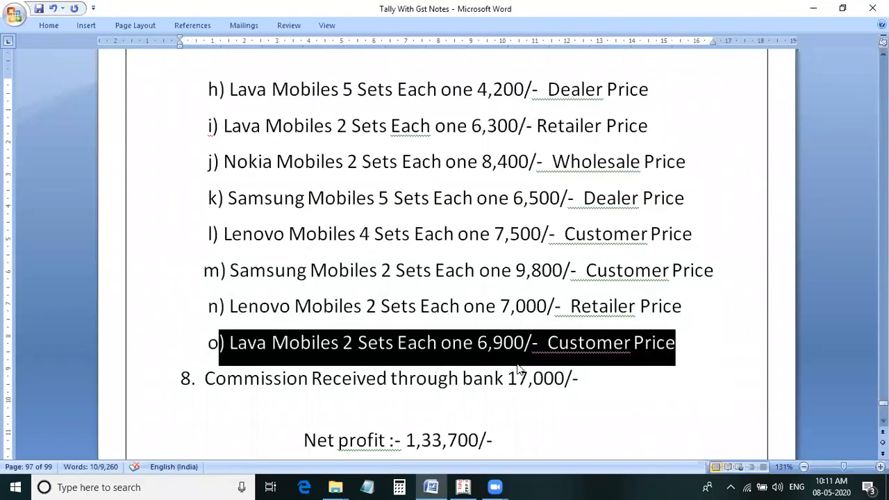
key("alt+Tab")
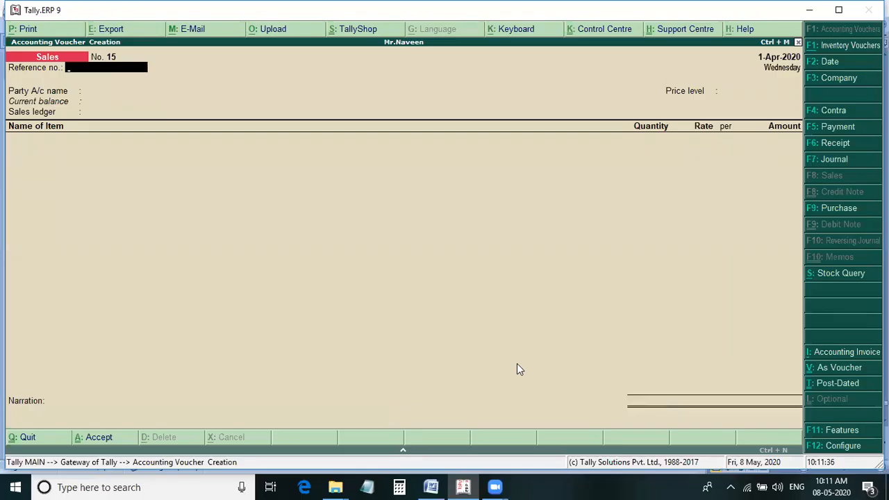
key("F6")
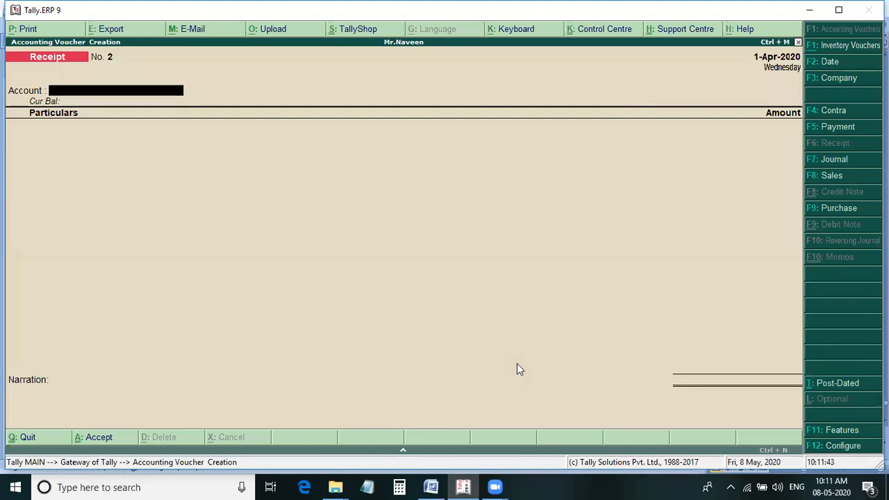
type("C")
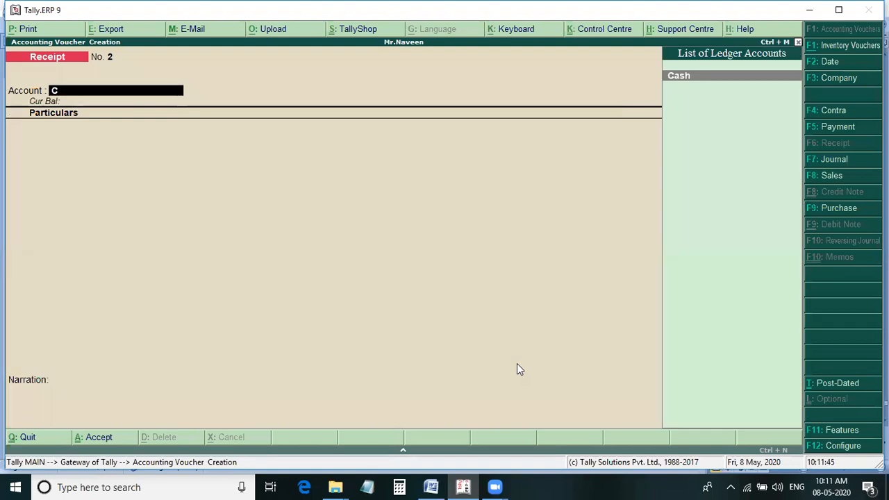
key("Return")
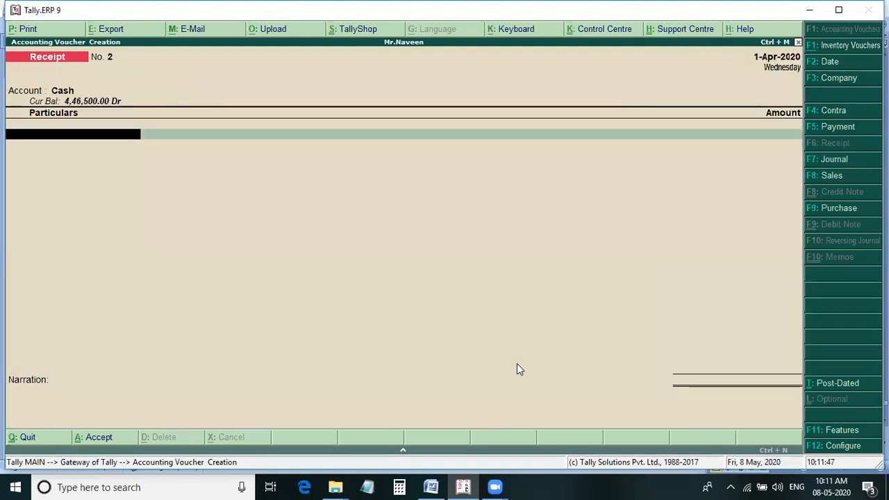
key("BackSpace")
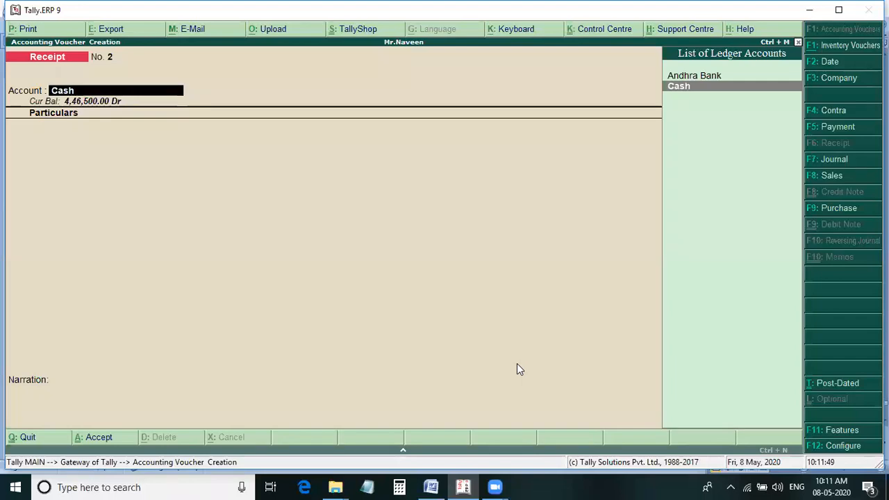
Set Andhra Bank as the account of the receipt voucher and credit Commission Received with 17,000.
key("Up")
key("Return")
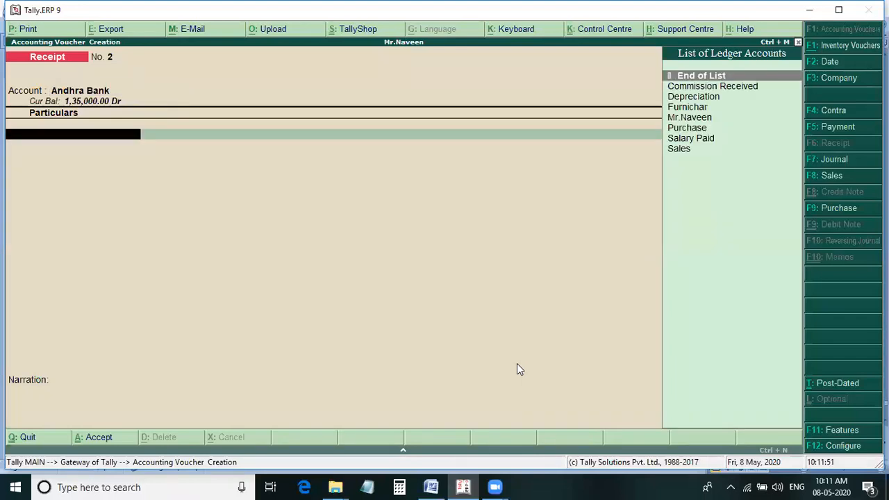
key("Down")
key("Return")
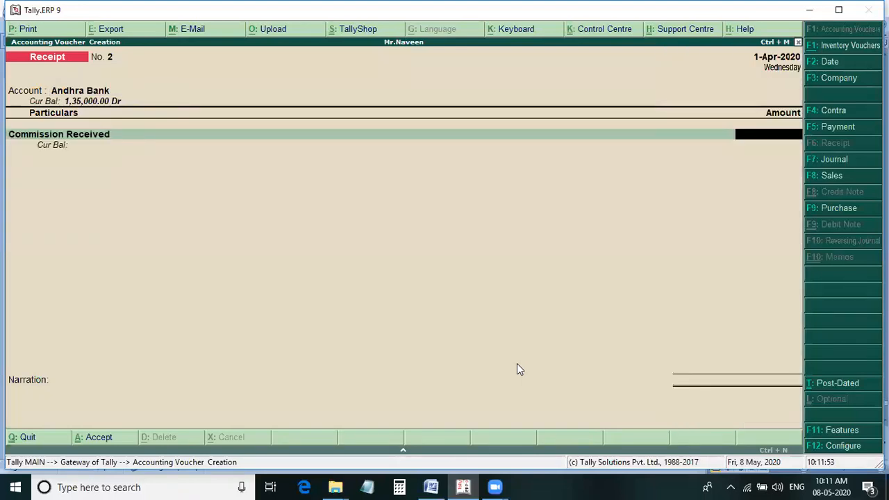
type("17000")
key("Return")
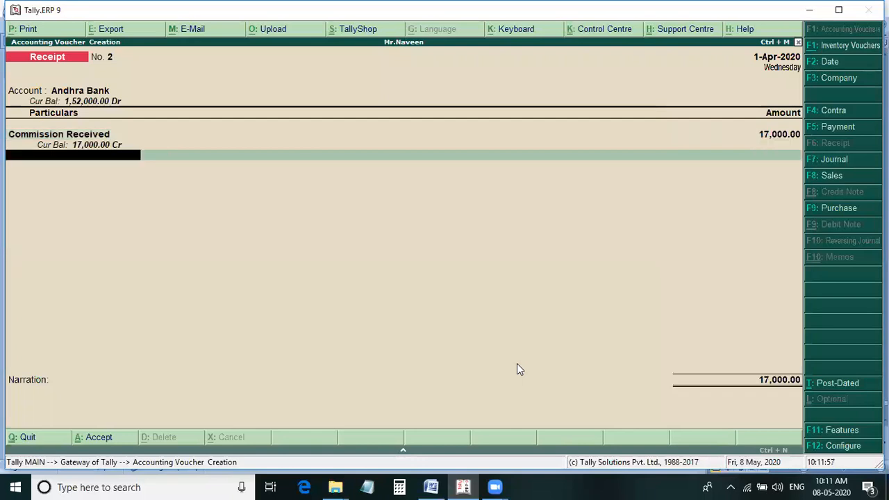
End the particulars of the commission receipt and save the voucher without a narration.
key("Return")
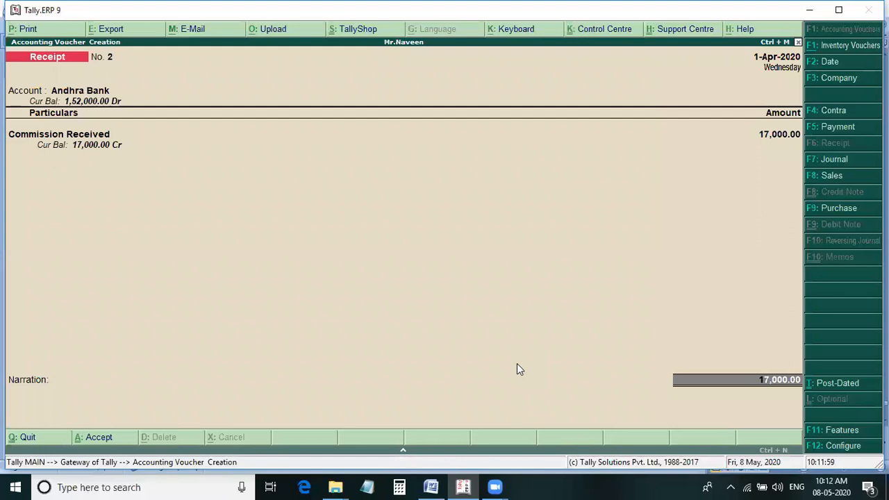
key("Return")
key("Return")
key("Return")
key("Return")
key("Return")
key("Return")
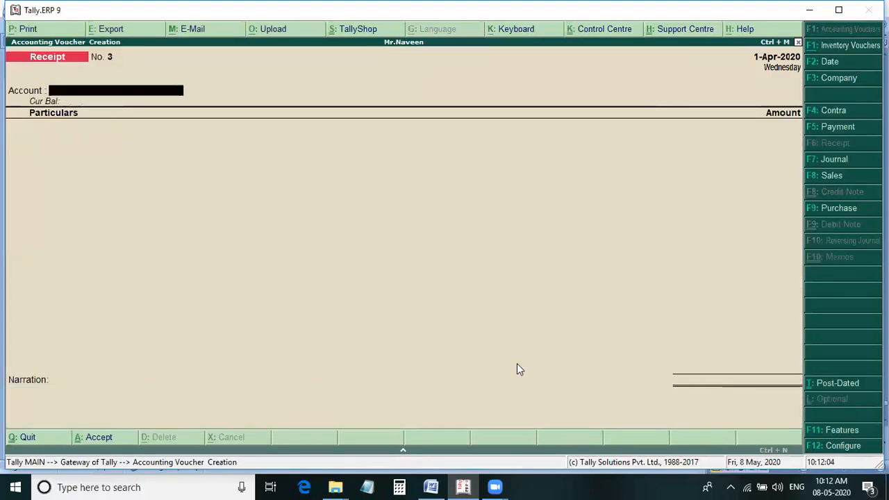
Examine the expected results at the end of the problem in the Word notes and compare them with Tally's Balance Sheet.
key("alt+Tab")
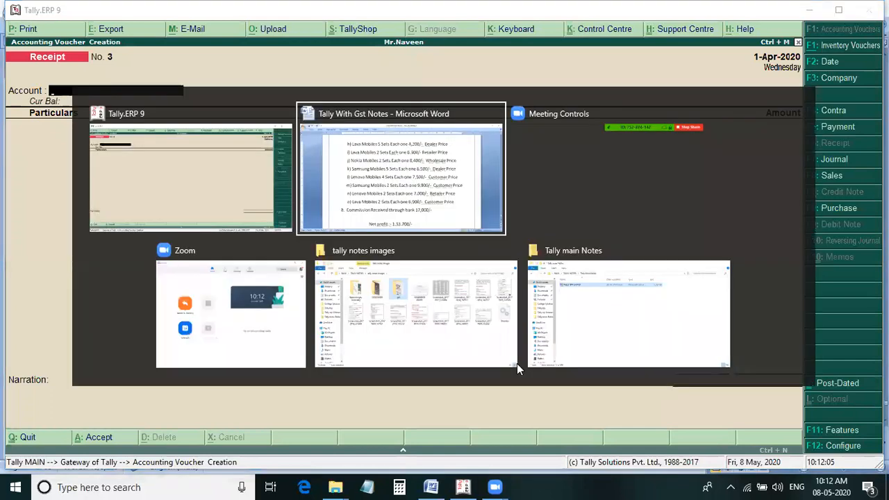
scroll(540, 413, "down", 1)
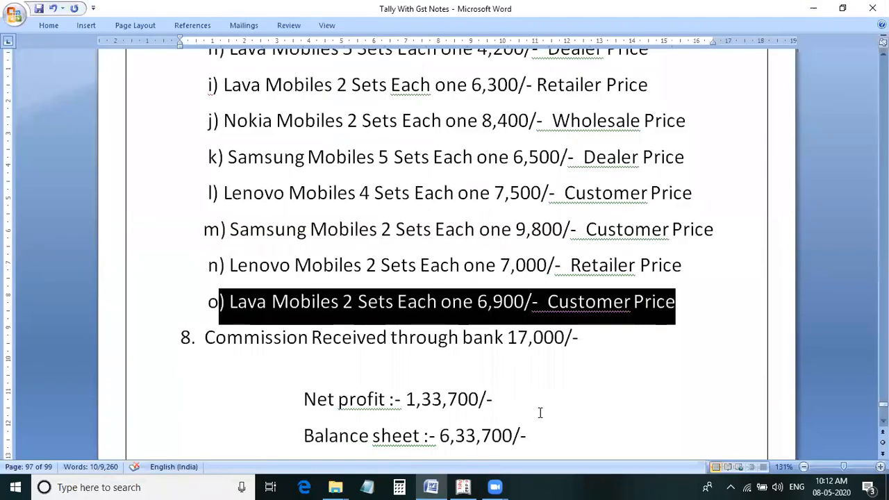
scroll(497, 410, "down", 1)
scroll(532, 399, "down", 2)
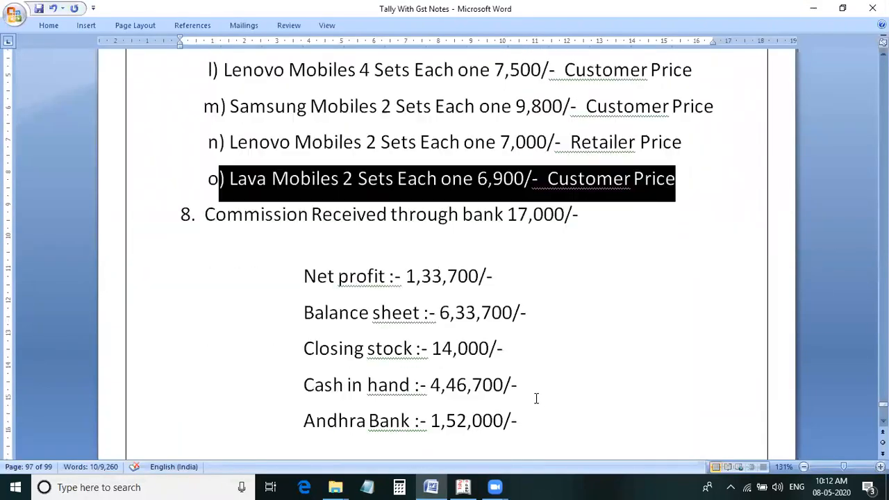
key("alt+Tab")
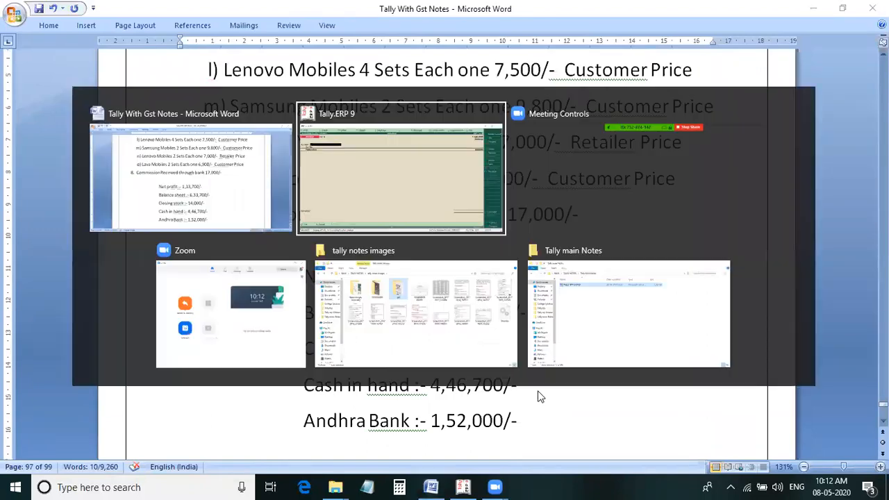
key("y")
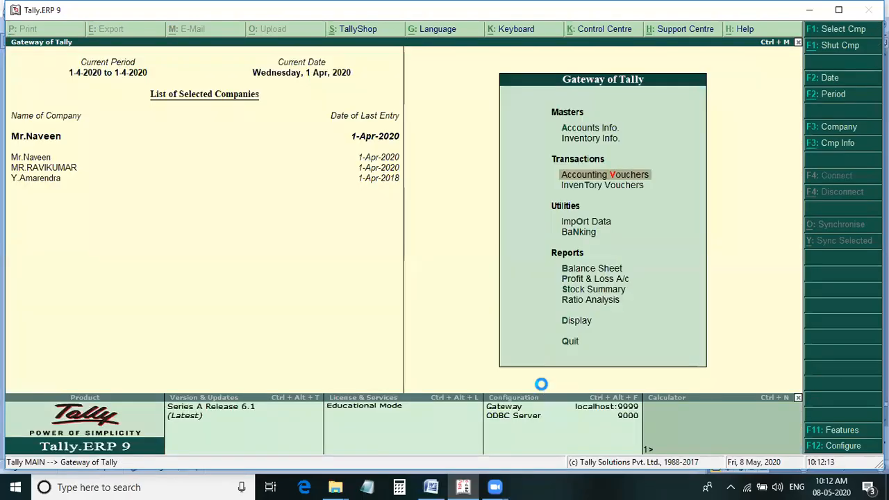
key("b")
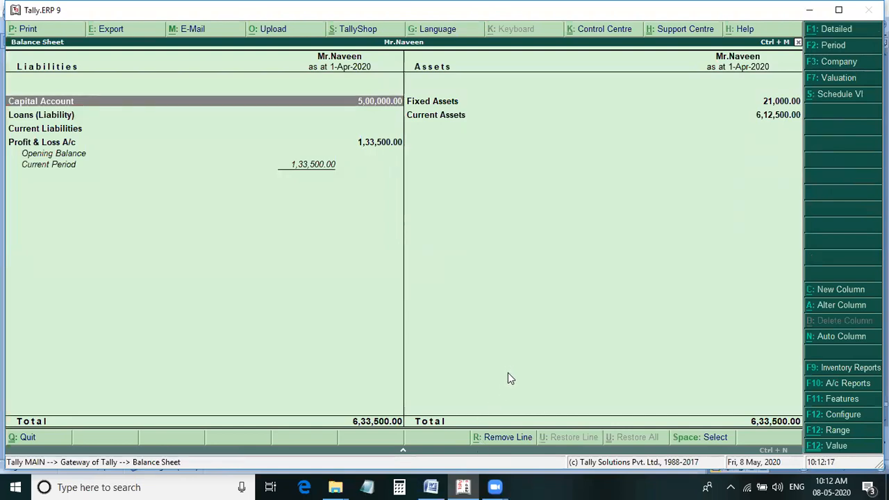
Switch to the Word notes and review the expected results and the sales lines of item 7.
key("alt+Tab")
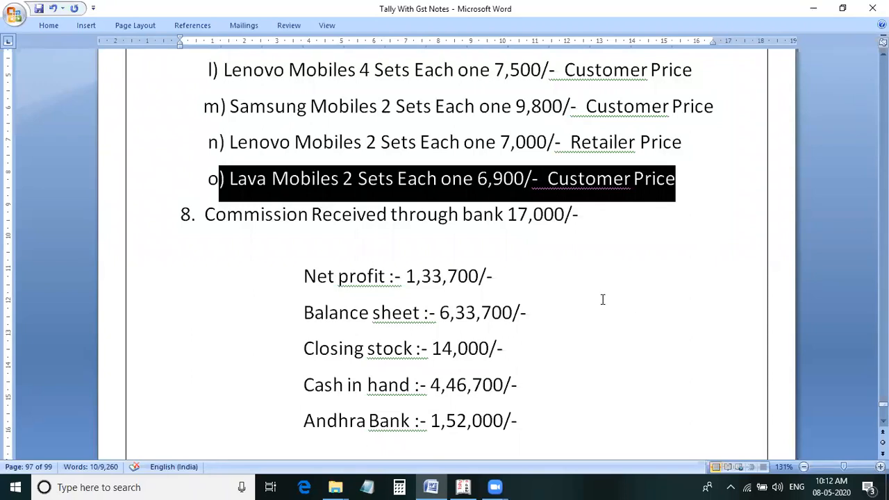
scroll(603, 296, "up", 2)
scroll(605, 280, "up", 2)
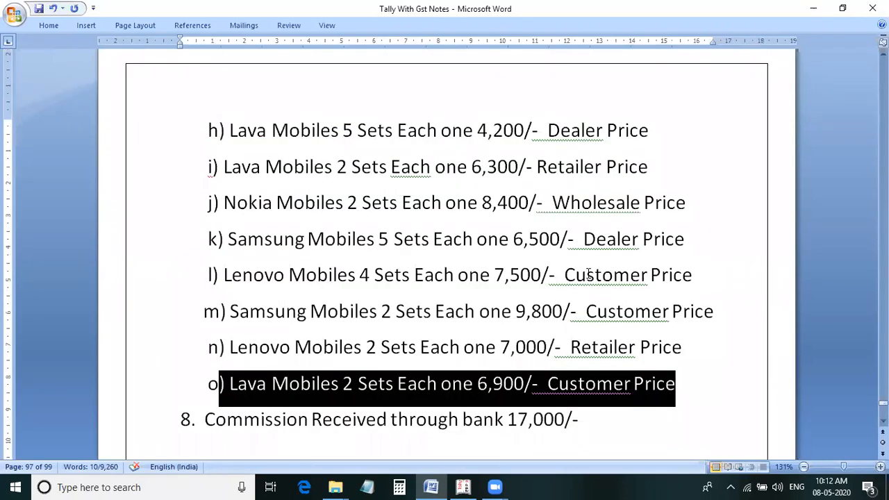
scroll(559, 277, "up", 1)
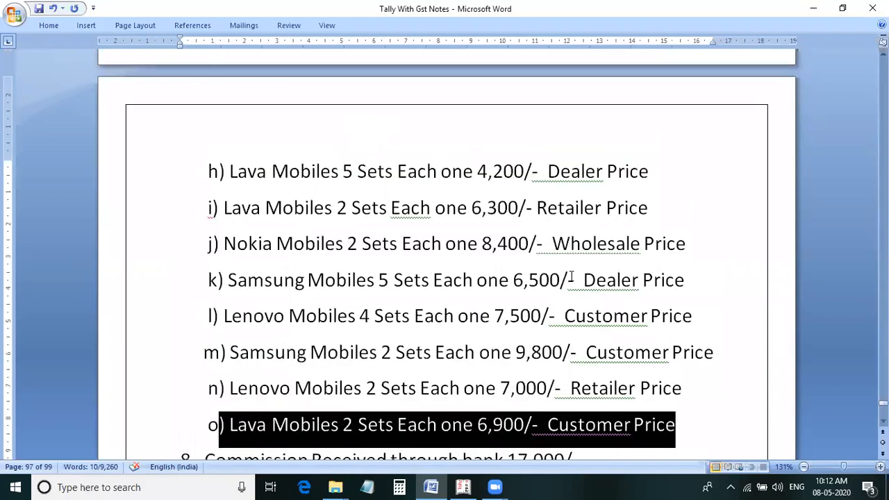
scroll(547, 317, "up", 3)
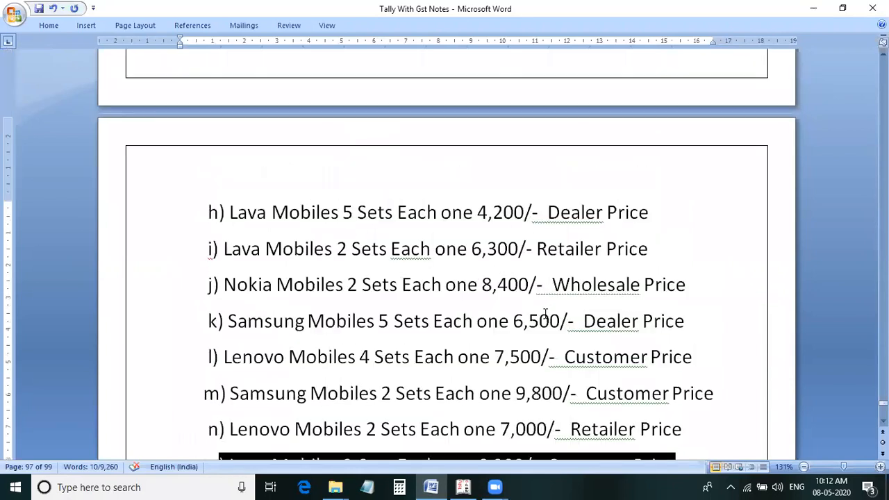
scroll(549, 314, "up", 2)
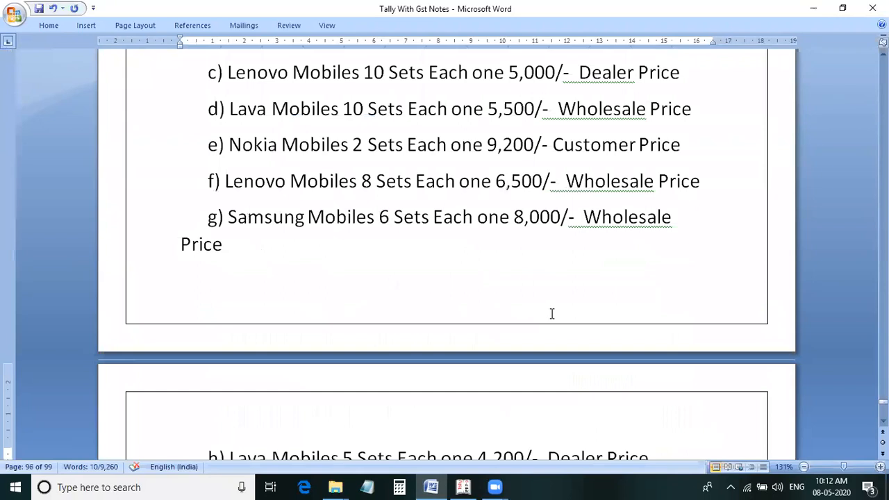
scroll(550, 314, "up", 2)
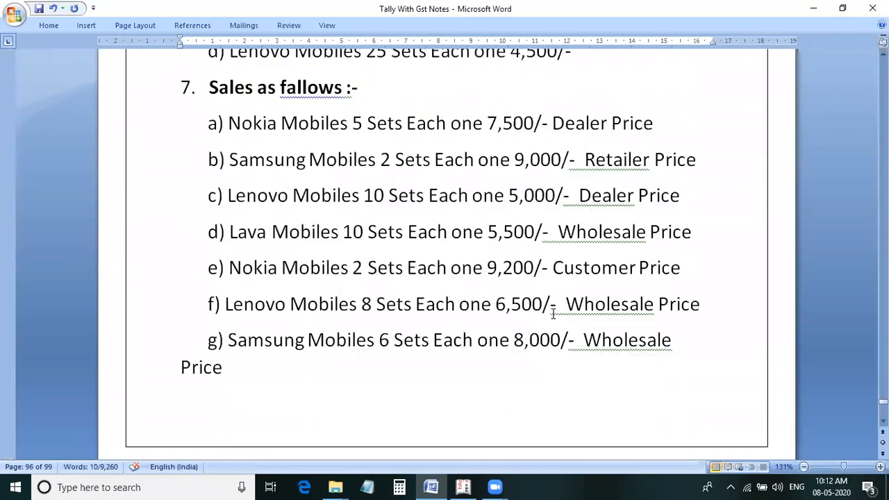
scroll(546, 315, "down", 1)
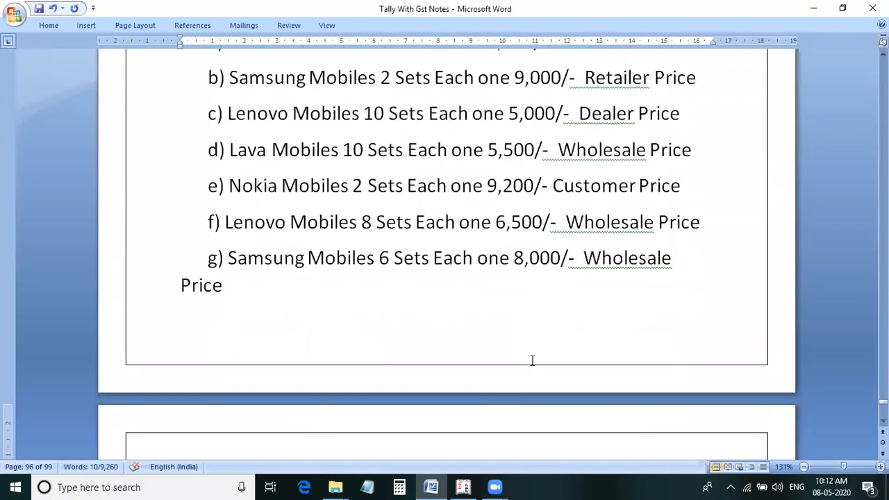
Return to Tally, close the Balance Sheet and open the Day Book to review the recorded vouchers.
left_click(463, 487)
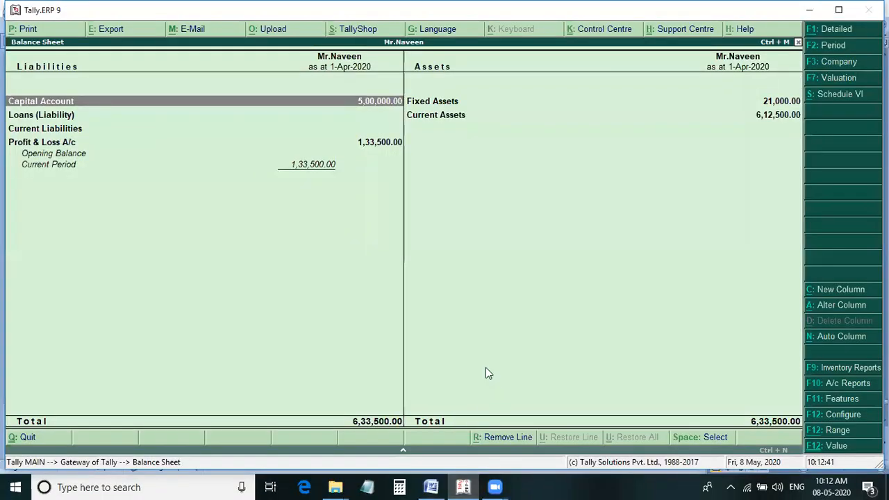
key("Escape")
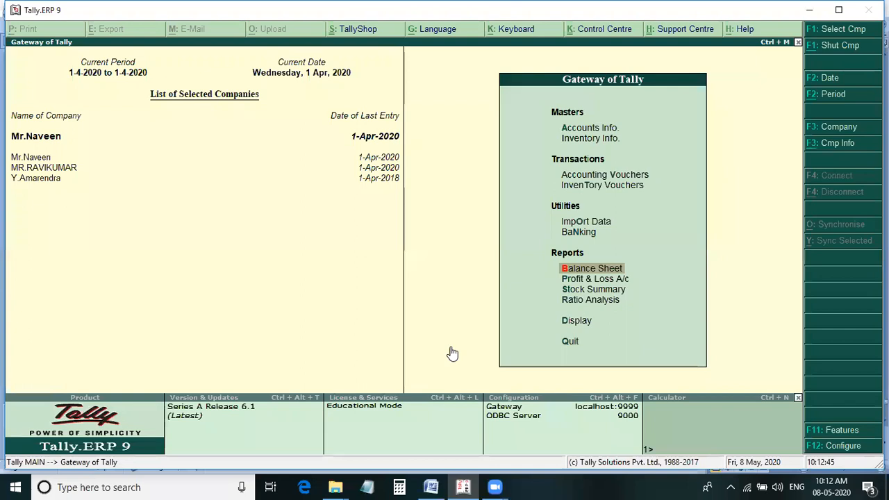
key("d")
key("d")
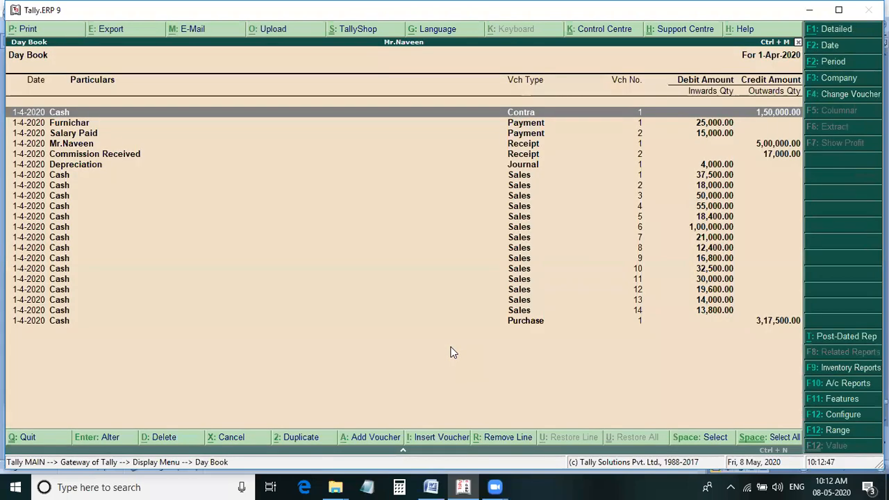
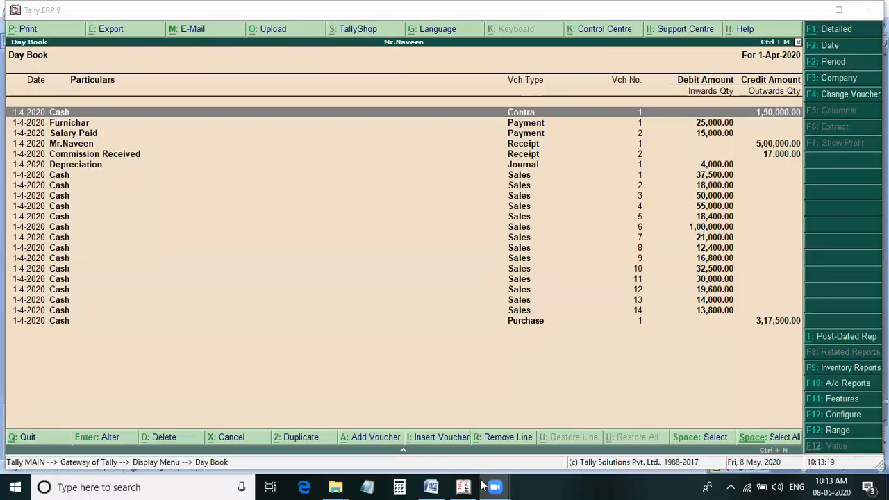
Switch to the Word notes and review the sales lines of item 7, highlighting the Lava Mobiles line i.
mouse_move(498, 487)
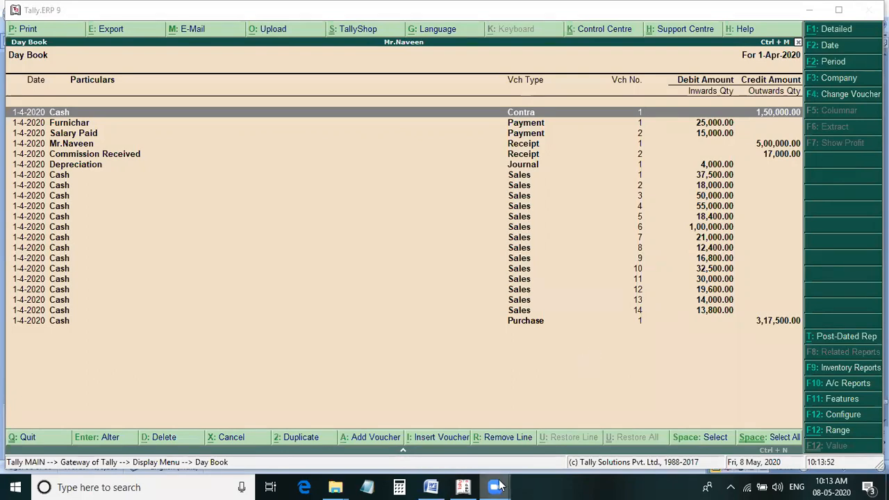
left_click(443, 484)
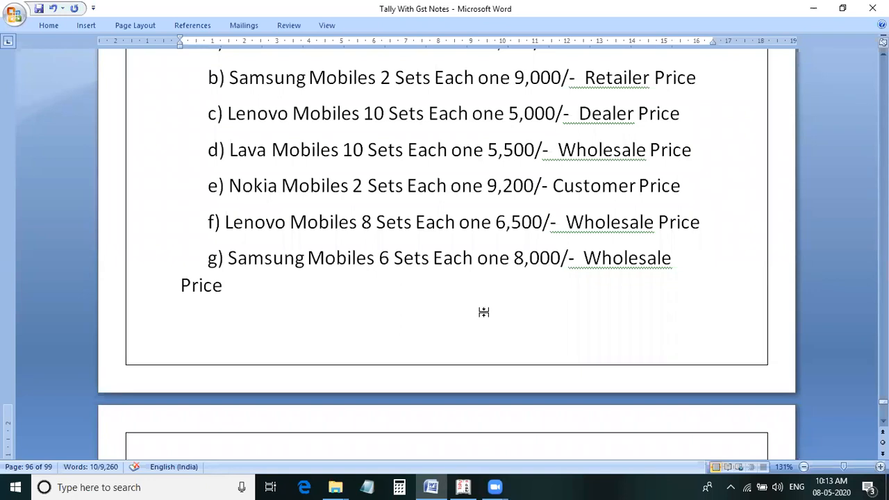
scroll(484, 311, "down", 4)
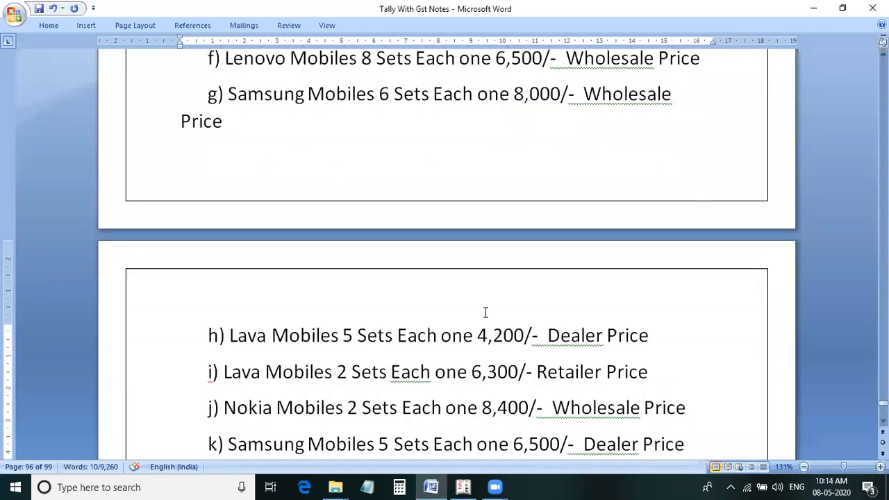
scroll(486, 312, "down", 3)
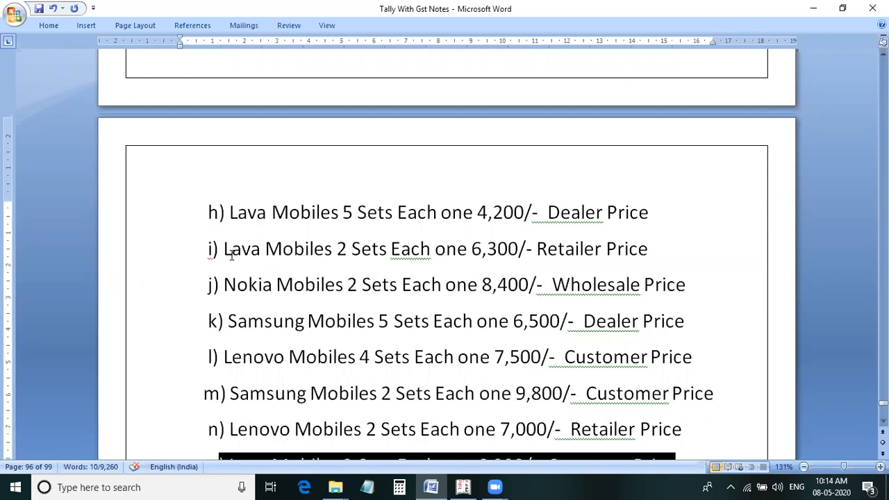
left_click_drag(223, 250, 650, 250)
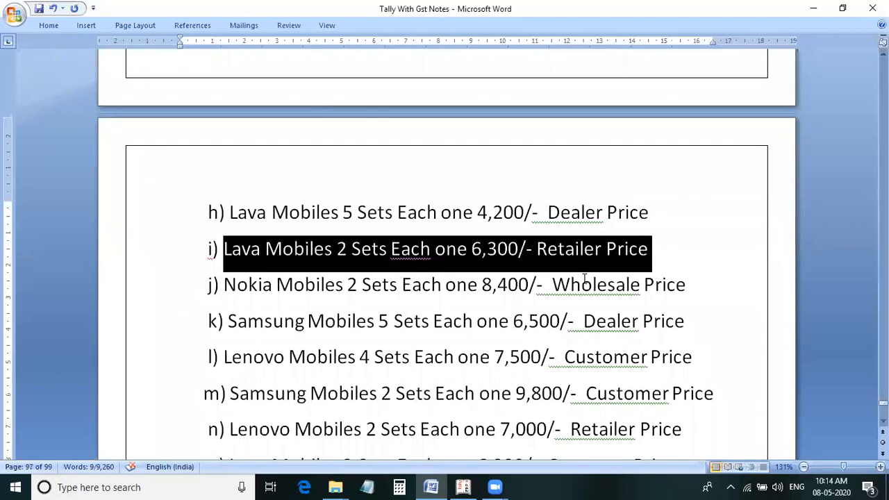
scroll(270, 302, "down", 2)
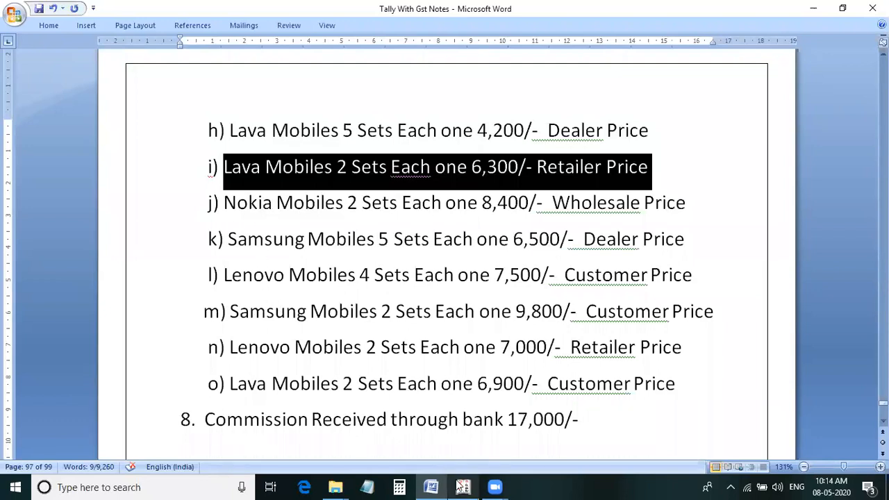
Return to Tally, close the Day Book and open accounting voucher entry from the Gateway.
mouse_move(462, 486)
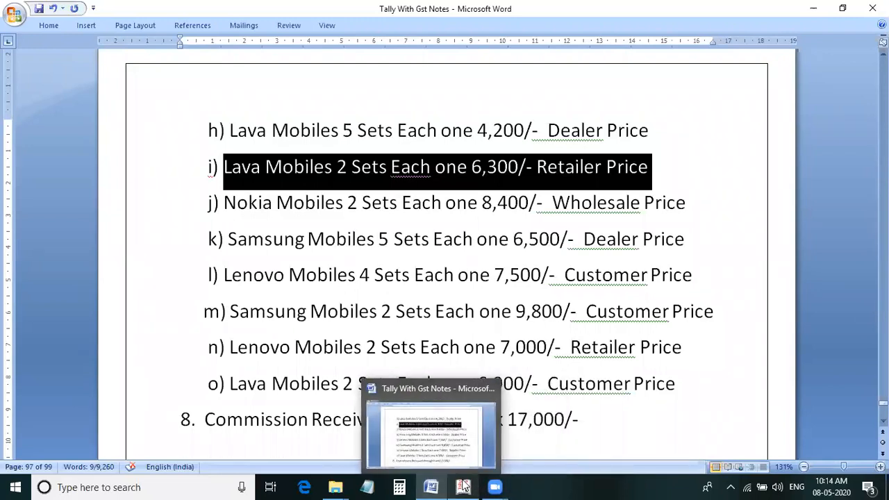
left_click(475, 455)
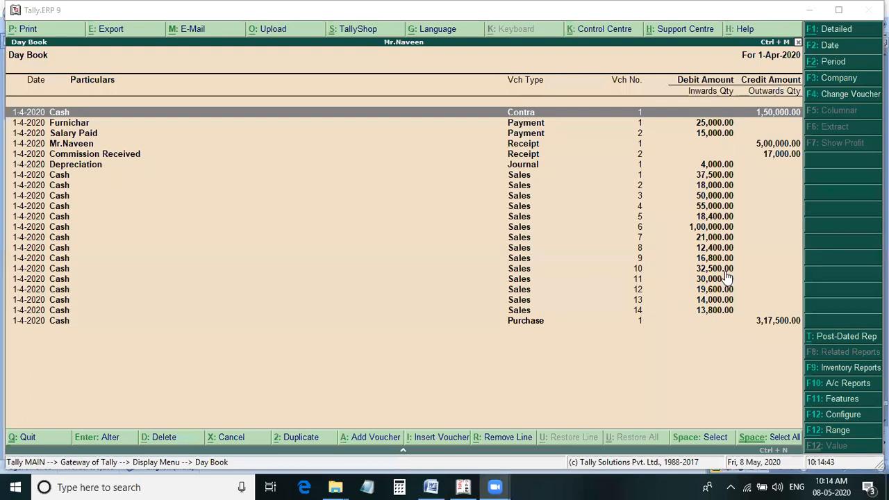
key("Escape")
key("Escape")
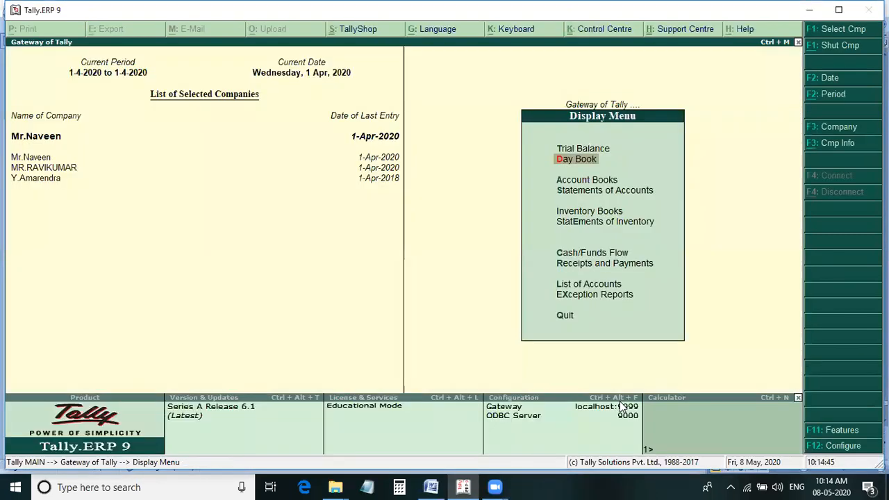
key("Up")
key("Up")
key("Up")
key("Up")
key("Up")
key("Up")
key("Up")
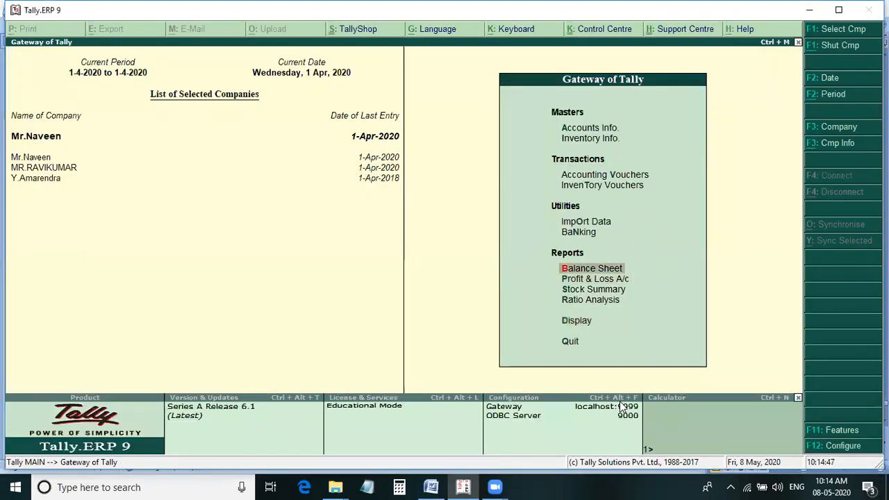
key("Up")
key("Return")
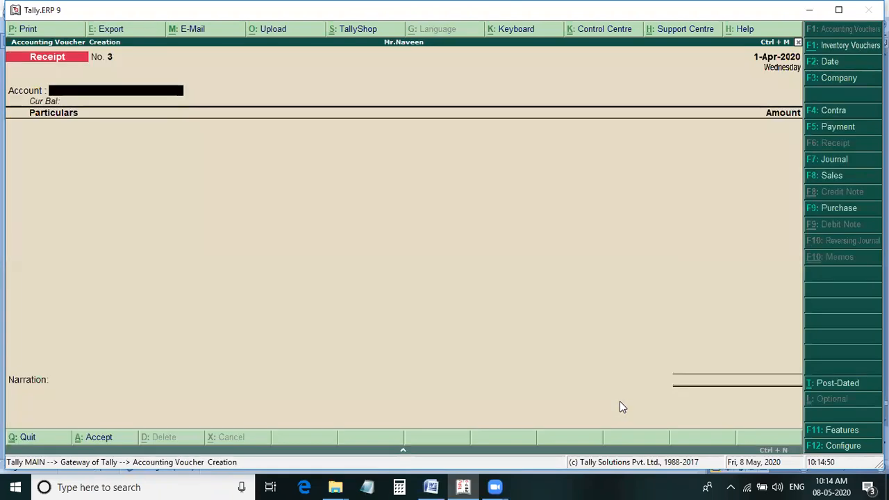
Browse back through the saved vouchers to sales voucher 8, the Retailer Price sale of Lava Mobiles.
key("Page_Up")
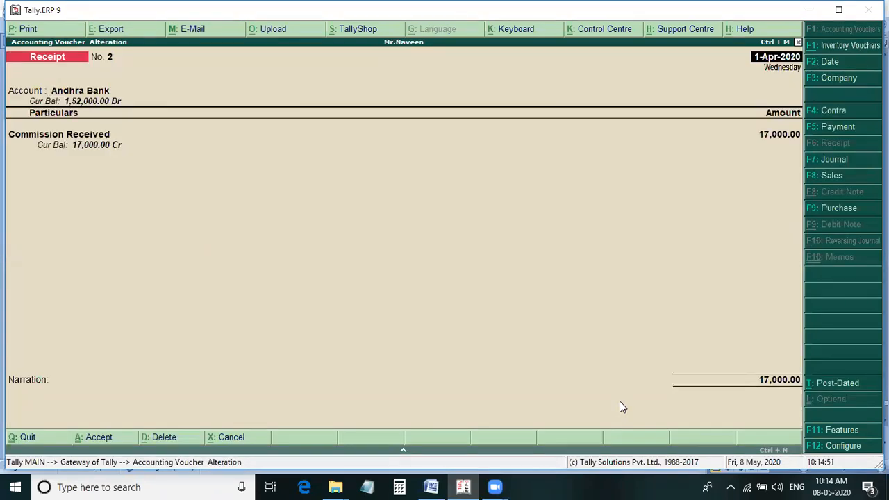
key("Page_Up")
key("Page_Up")
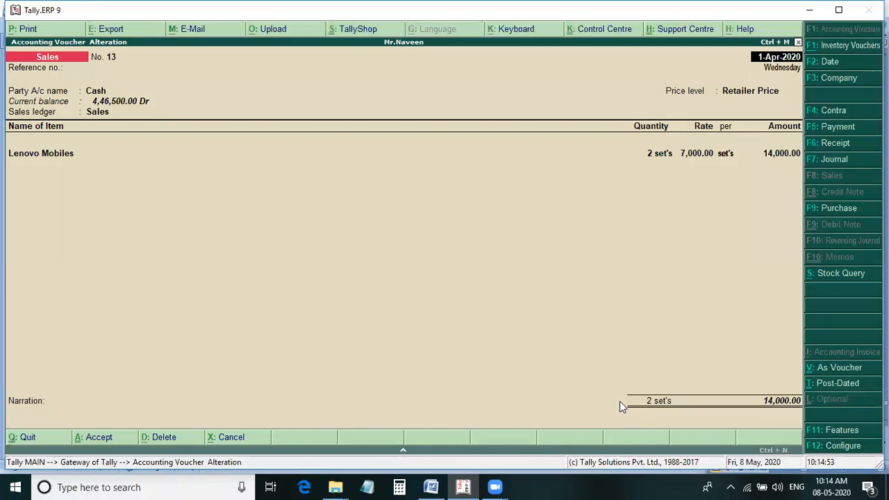
key("Page_Down")
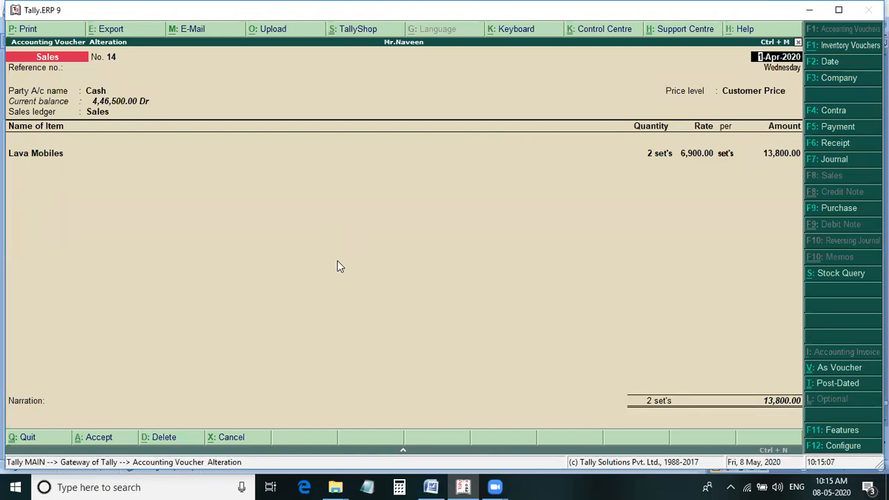
left_click(369, 255)
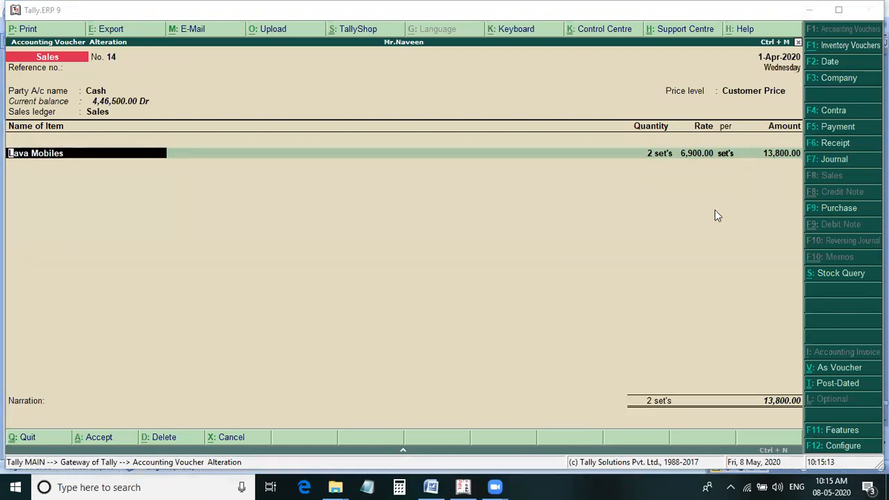
key("Page_Up")
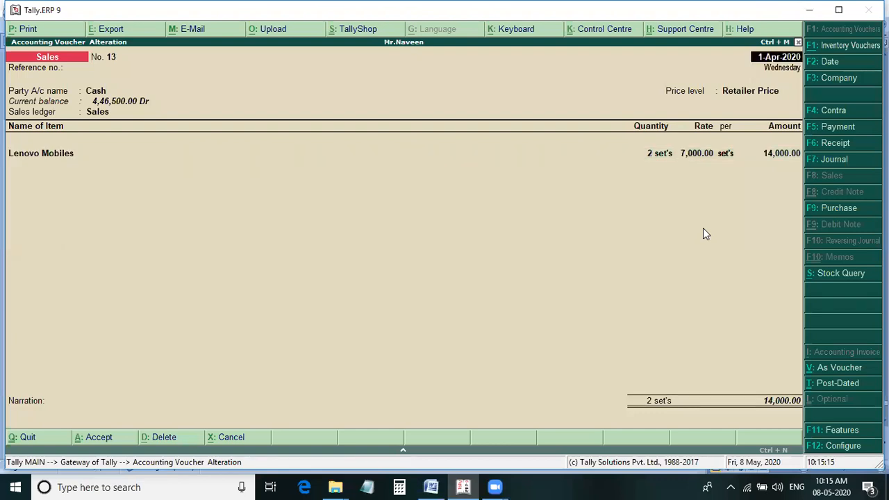
key("Page_Up")
key("Page_Up")
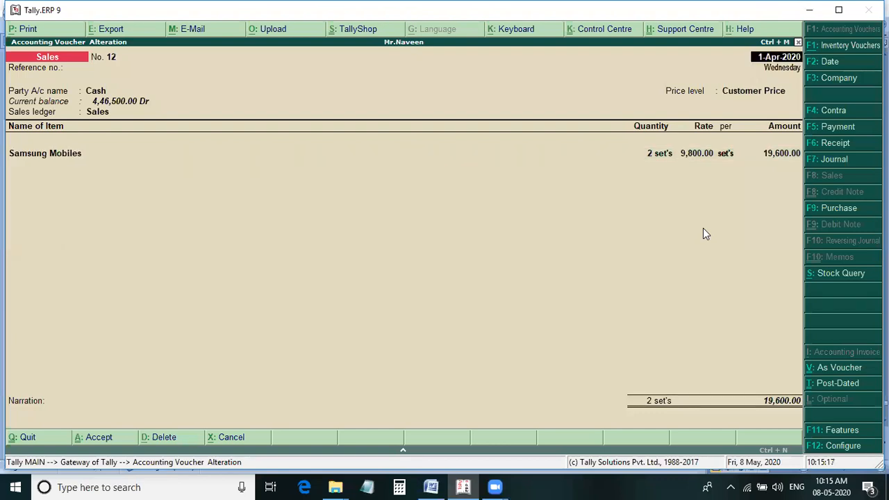
key("Page_Up")
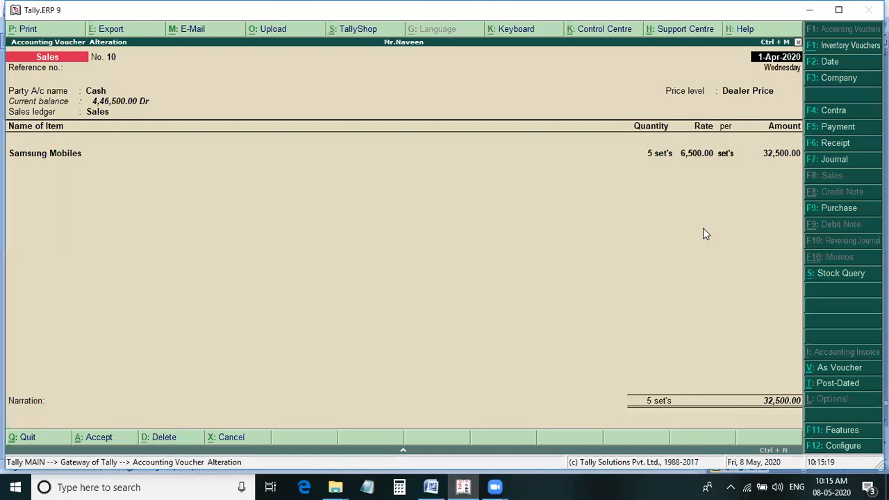
key("Page_Up")
key("Page_Up")
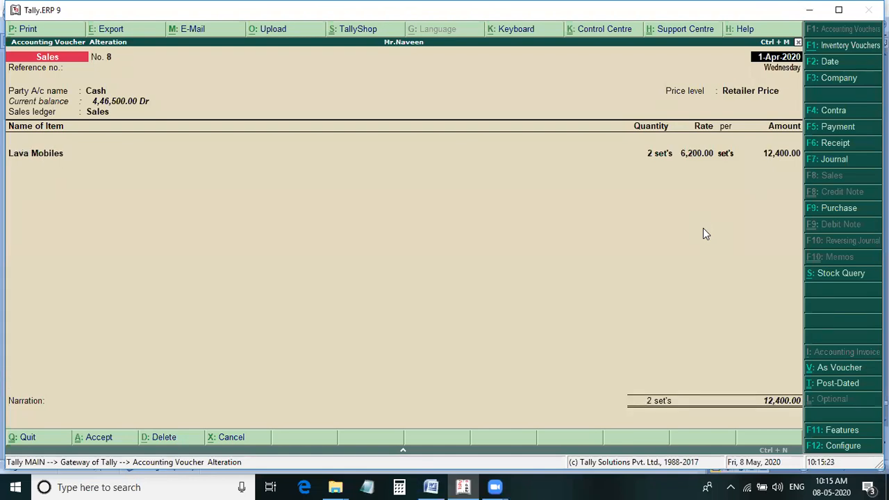
Keep the Cash party, blank despatch details, Retailer Price level and Sales ledger of sales voucher 8 to reach its item line.
key("Return")
key("Return")
key("Return")
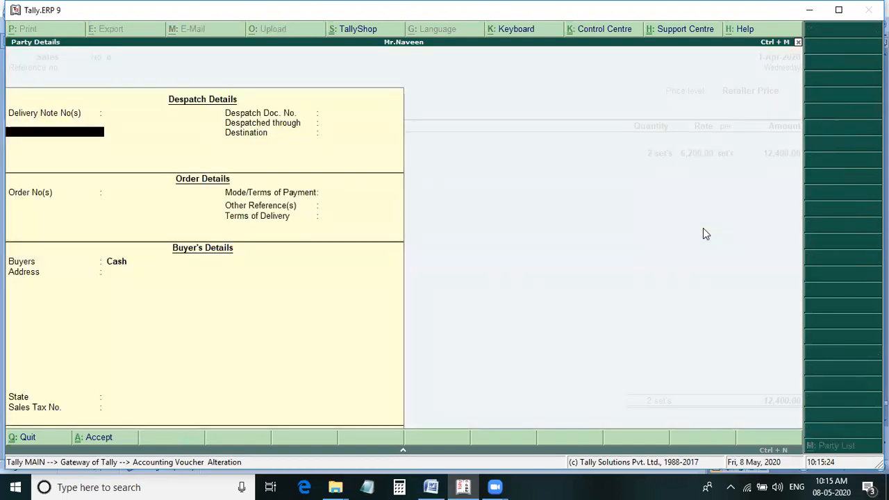
key("Return")
key("Return")
key("Return")
key("Return")
key("Return")
key("Return")
key("Return")
key("Return")
key("Return")
key("Return")
key("Return")
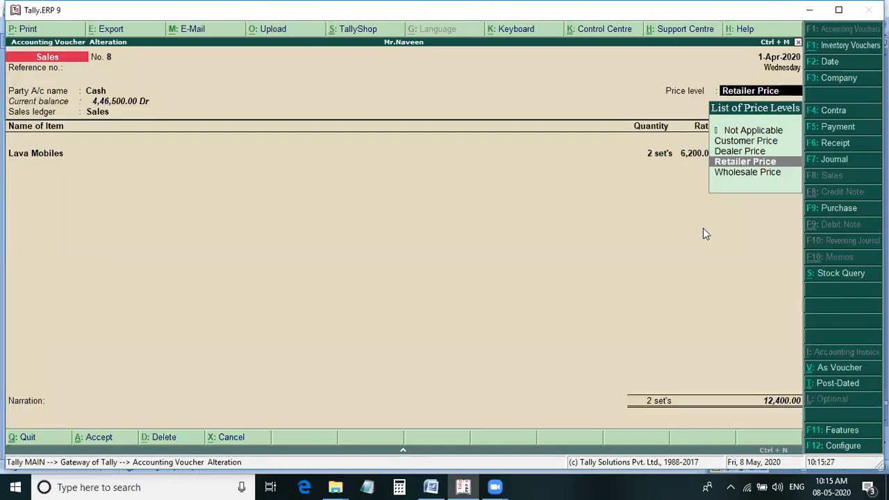
key("Return")
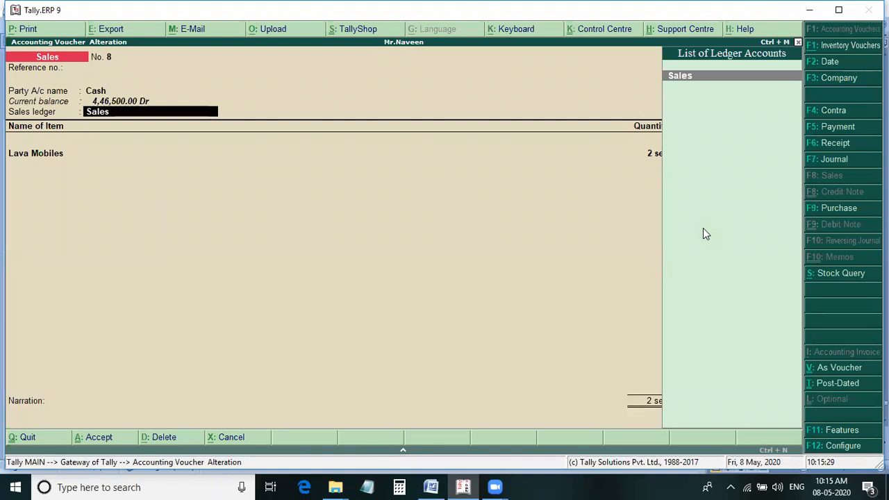
key("Return")
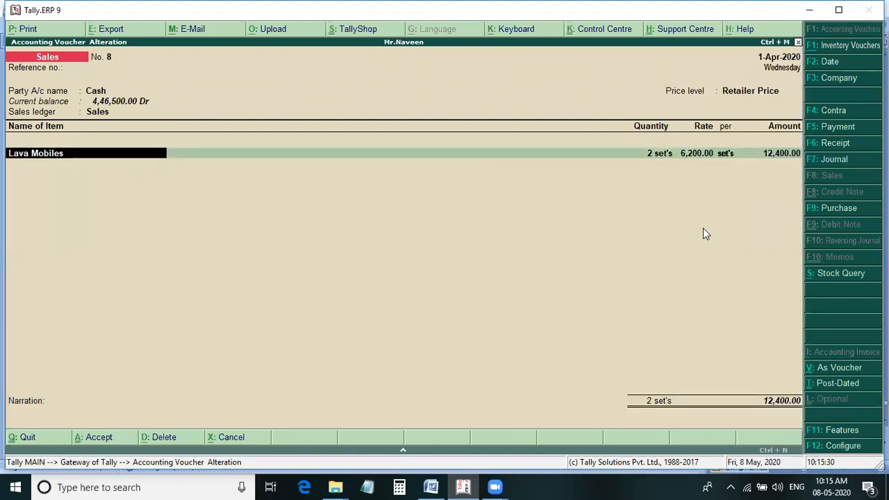
Set the Lava Mobiles rate in sales voucher 8 to 6,300 and save the altered voucher.
key("Return")
key("Return")
type("6,300")
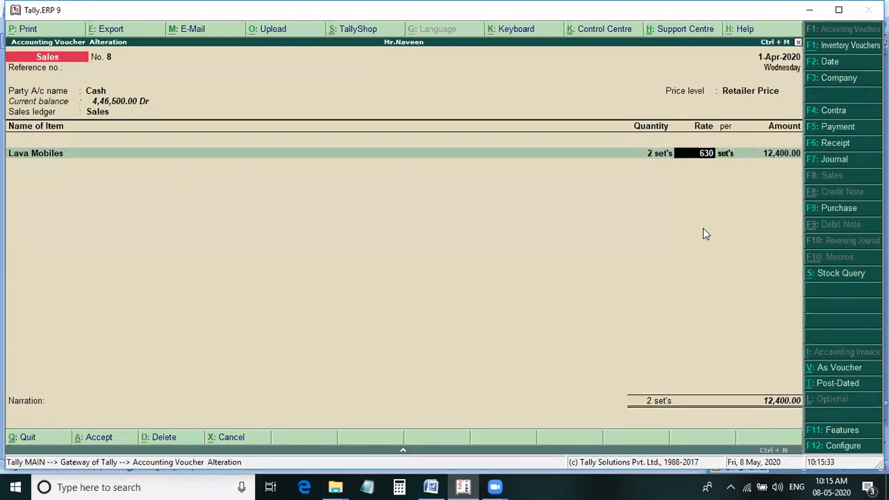
key("Return")
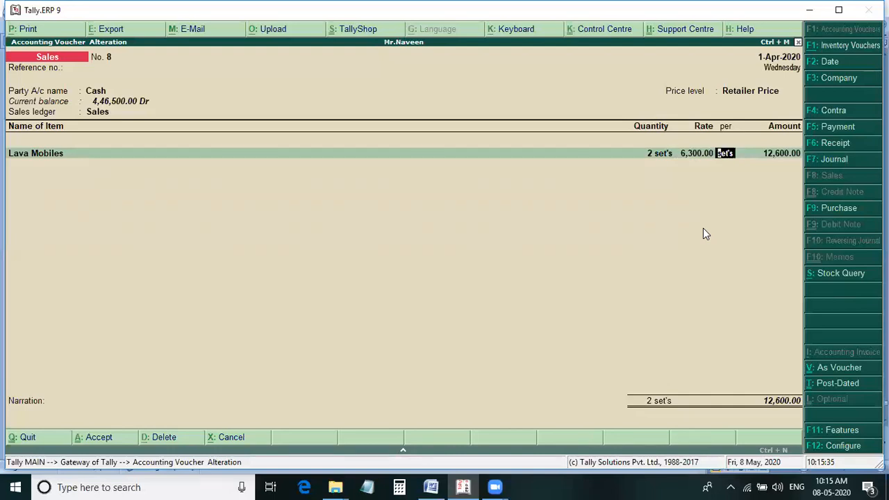
key("Return")
key("Return")
key("Return")
key("Return")
Quit voucher entry, open the Balance Sheet and compare it with the expected results in the Word notes.
key("Return")
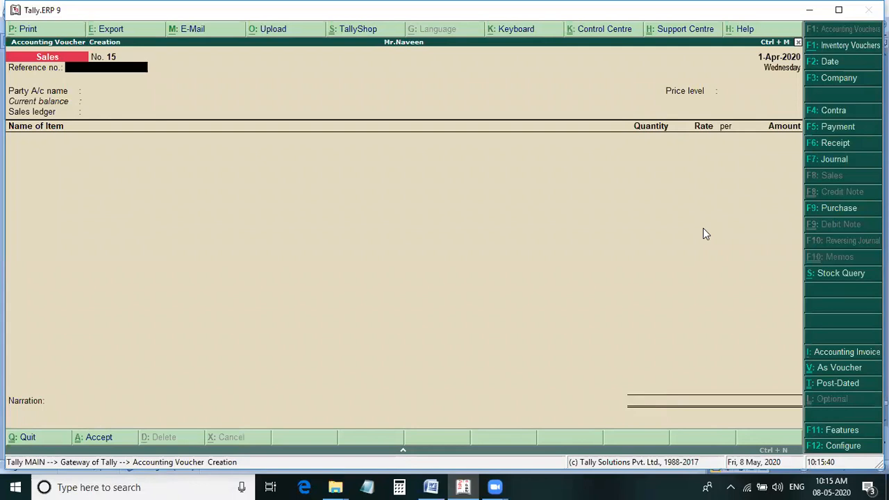
key("Escape")
key("Return")
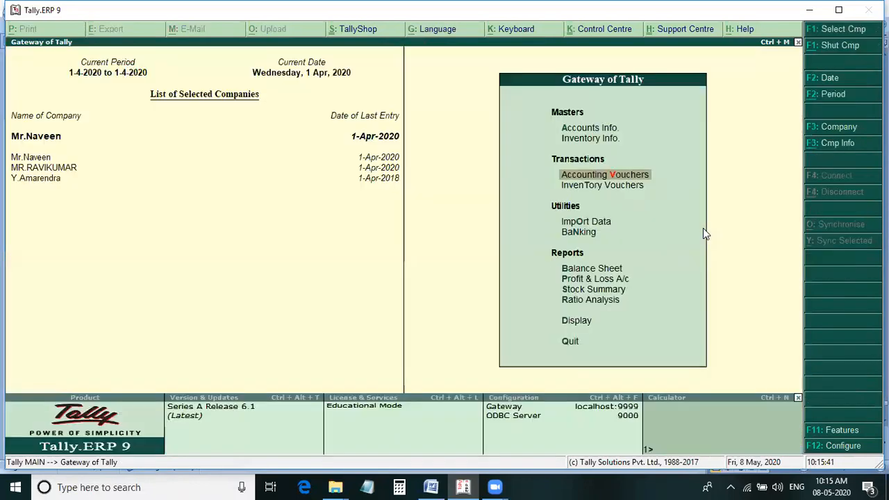
key("b")
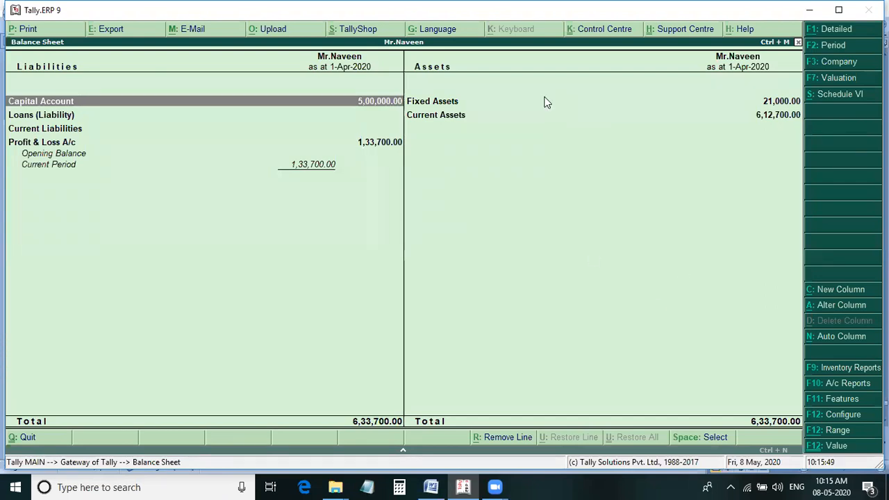
left_click(432, 485)
left_click(465, 486)
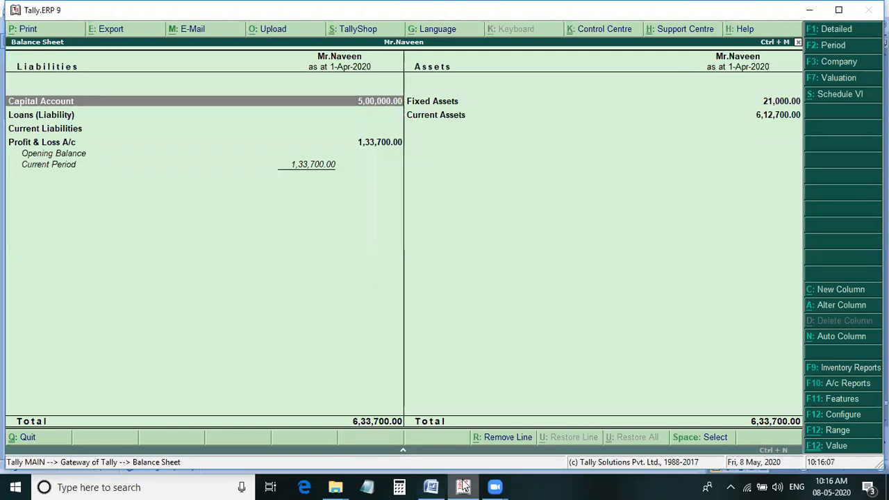
left_click(435, 487)
scroll(345, 273, "down", 4)
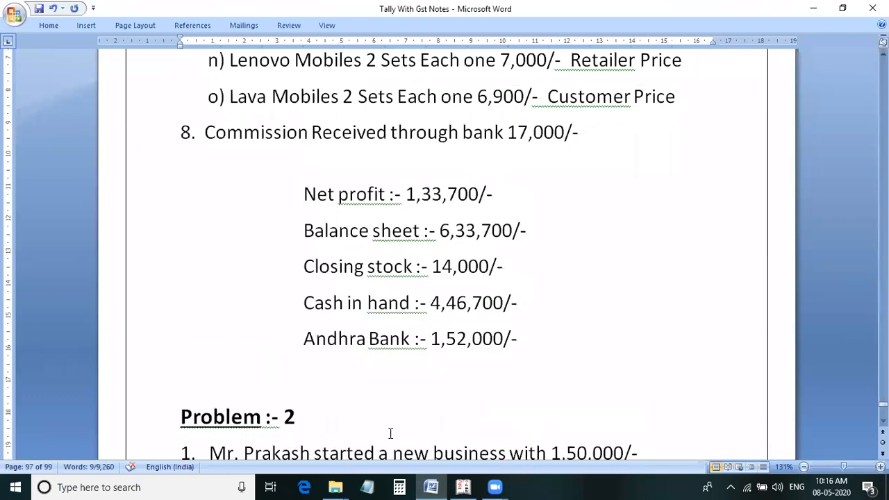
key("alt+Tab")
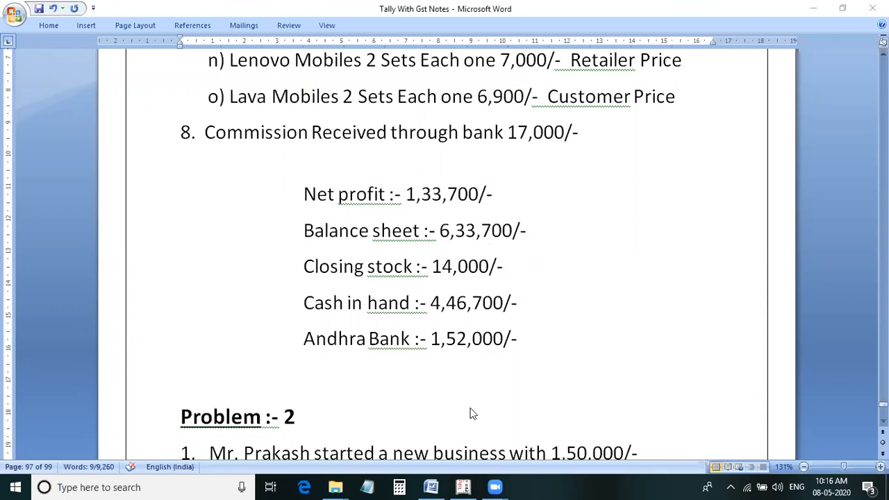
Return to Tally, close the Balance Sheet and open the Cash/Bank Books to check the cash and Andhra Bank balances.
left_click(463, 487)
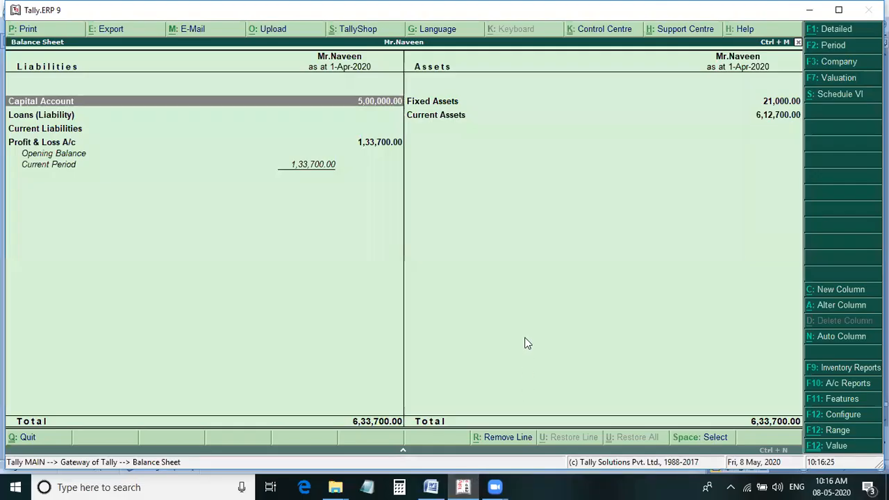
key("Escape")
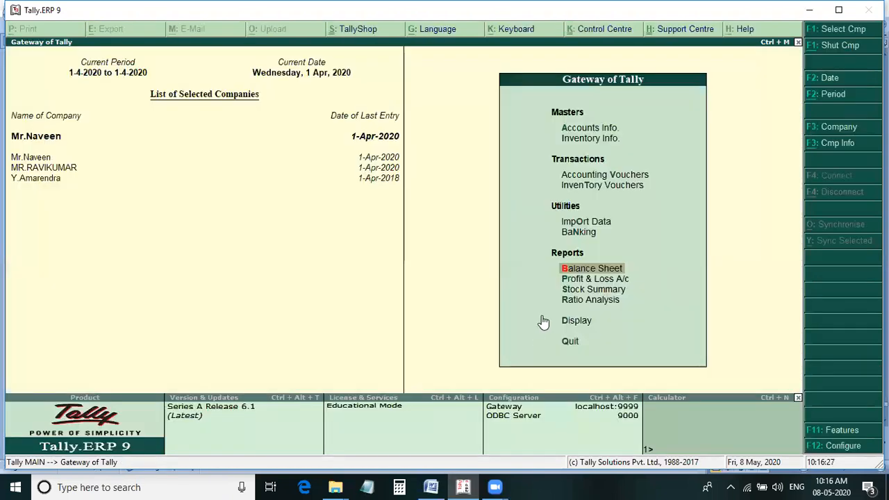
key("d")
key("a")
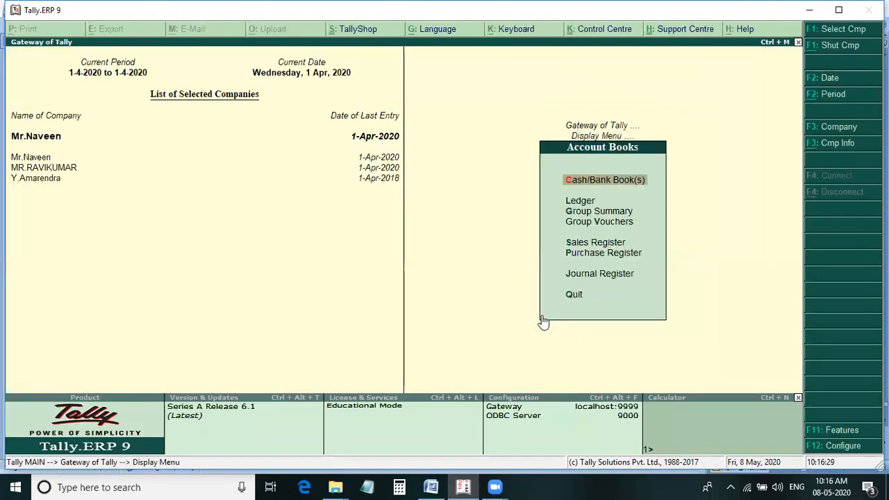
key("c")
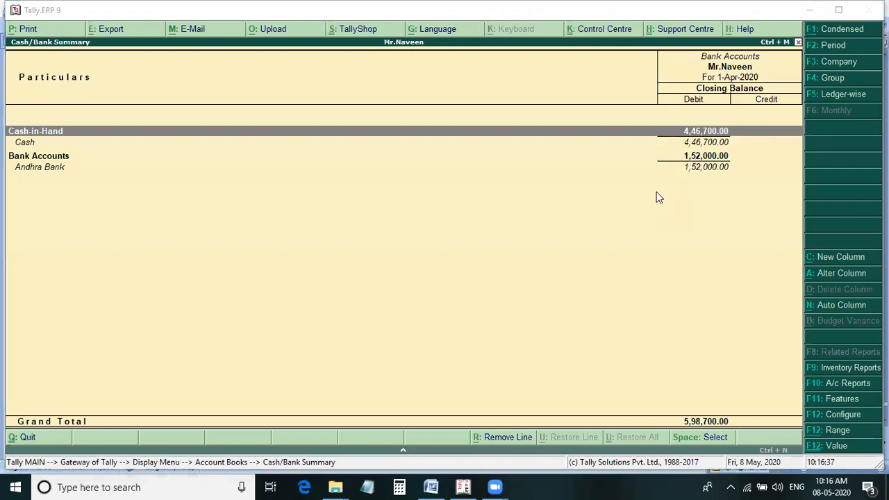
Compare the cash-in-hand figure in the Word notes with Tally's Cash/Bank Summary, and close the account books in Tally.
left_click(430, 486)
left_click_drag(519, 304, 431, 303)
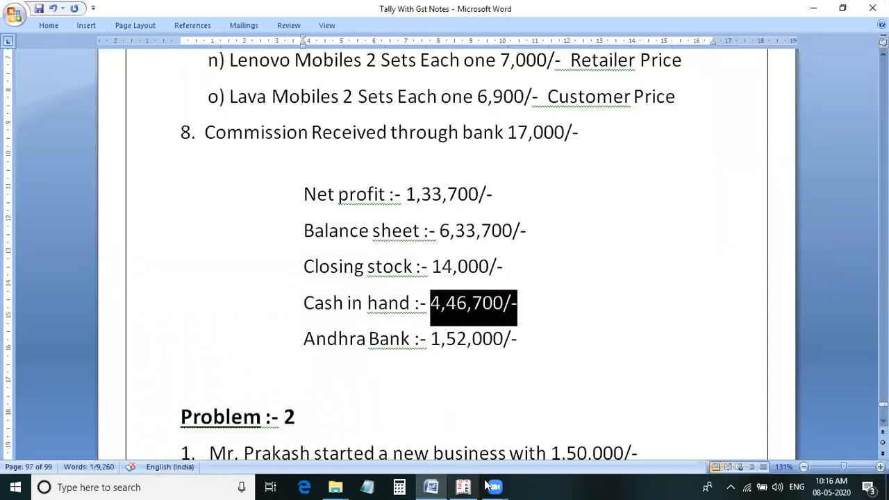
left_click(464, 487)
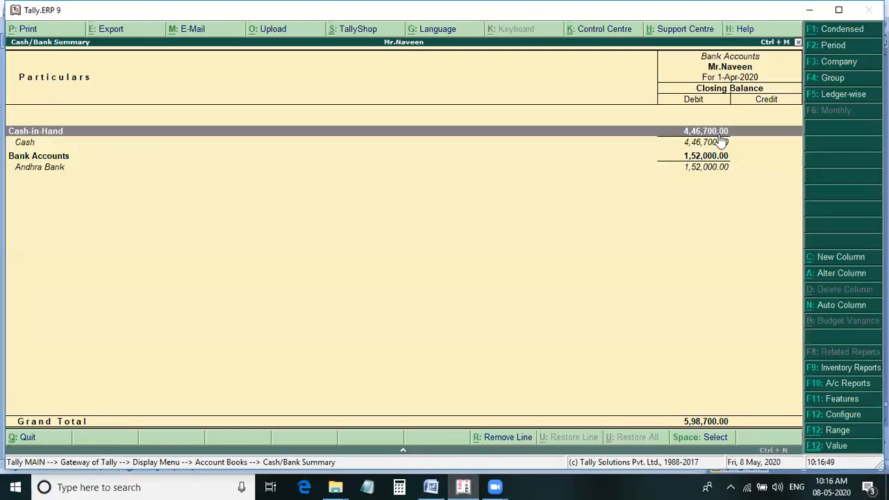
key("Escape")
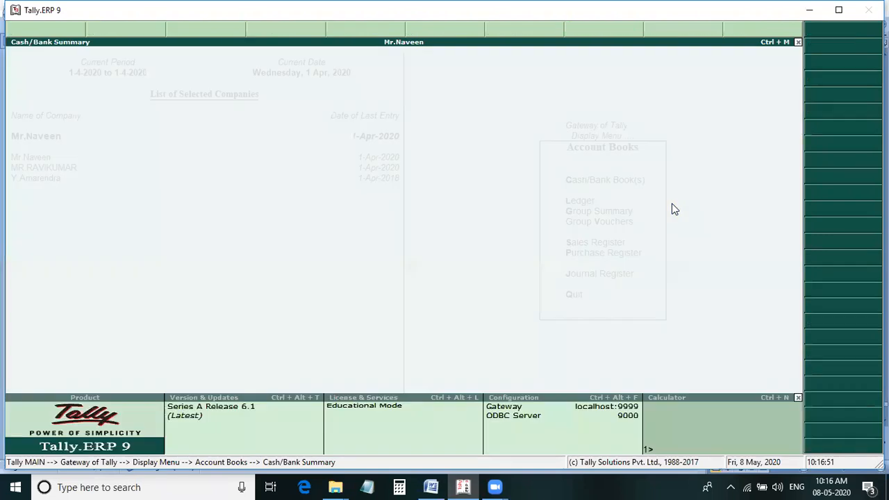
key("Escape")
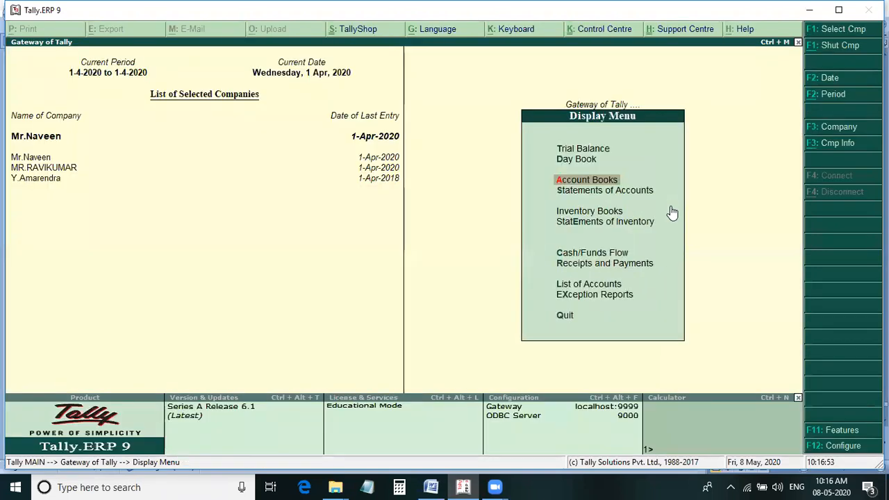
Check the closing stock figure in the Word notes against Tally's Stock Summary and return to the notes.
left_click(430, 486)
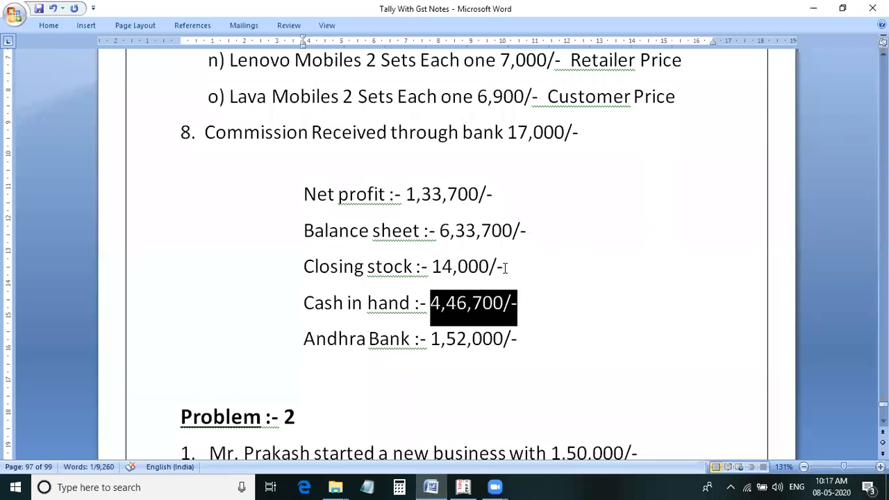
left_click(464, 486)
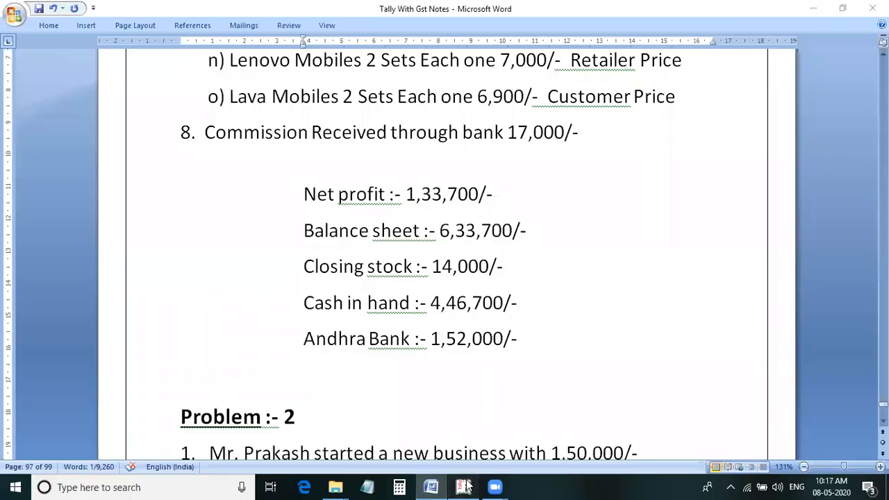
key("Escape")
key("Up")
key("Up")
key("Return")
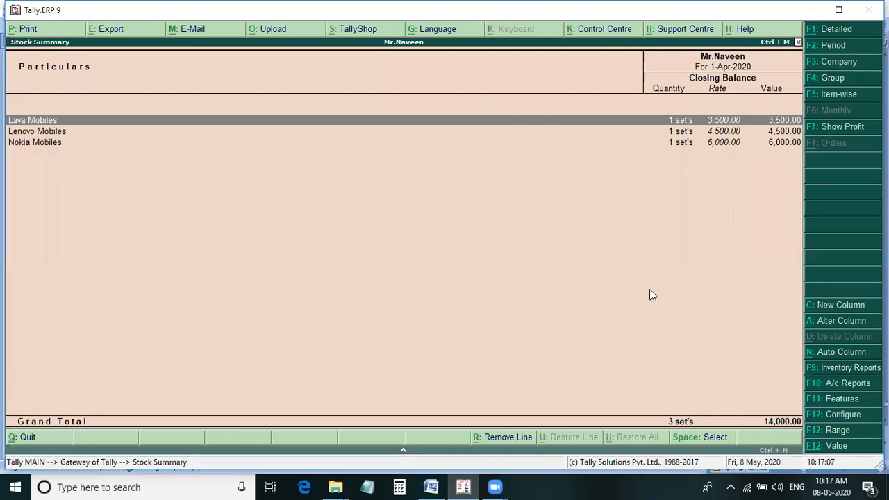
key("alt+Tab")
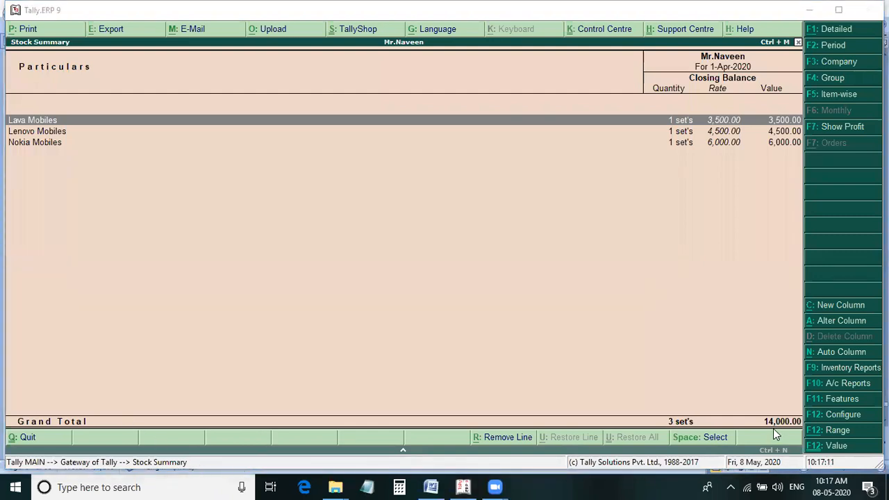
left_click(433, 487)
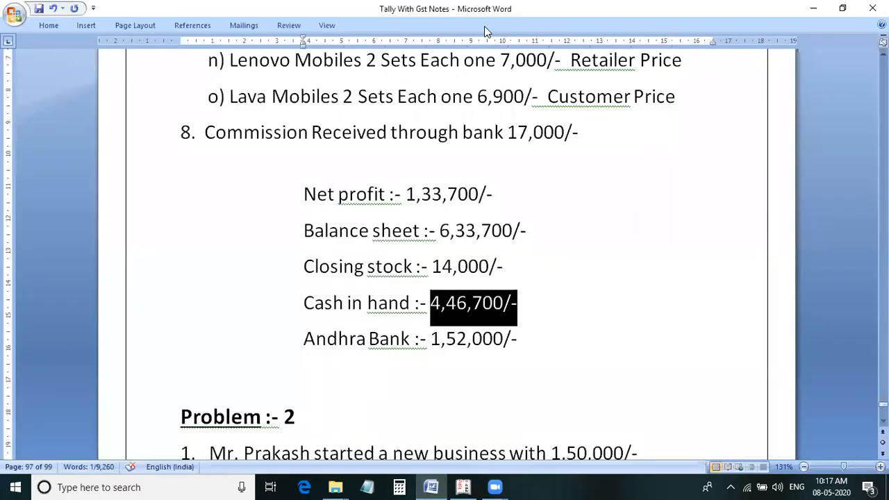
Review the mobile sales entries of Problem 1 above the expected results in the Word notes.
left_click(484, 28)
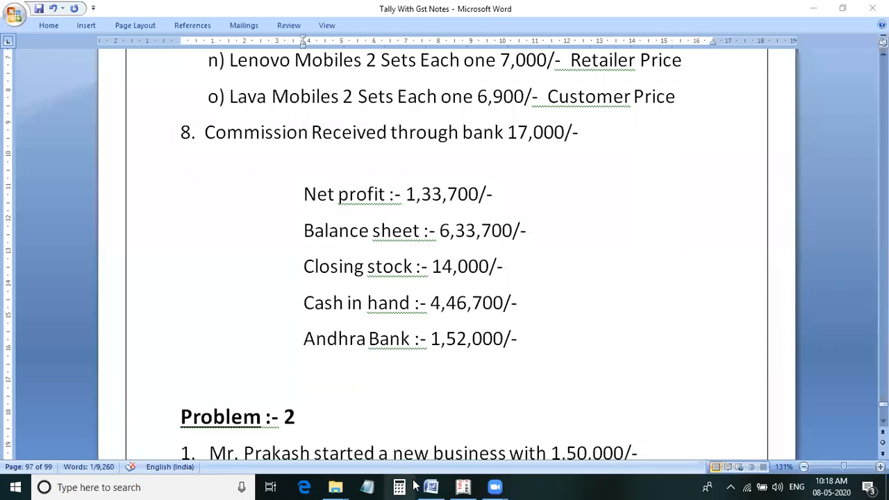
scroll(382, 257, "up", 2)
scroll(383, 257, "up", 5)
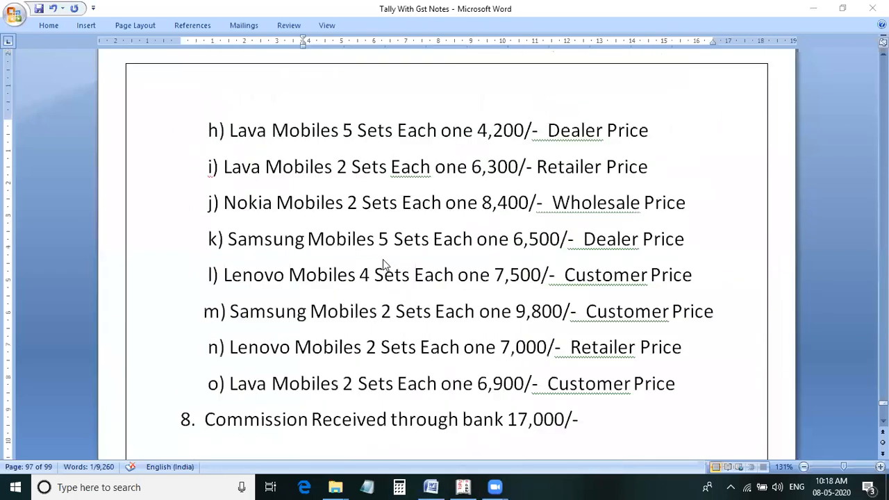
scroll(488, 256, "up", 1)
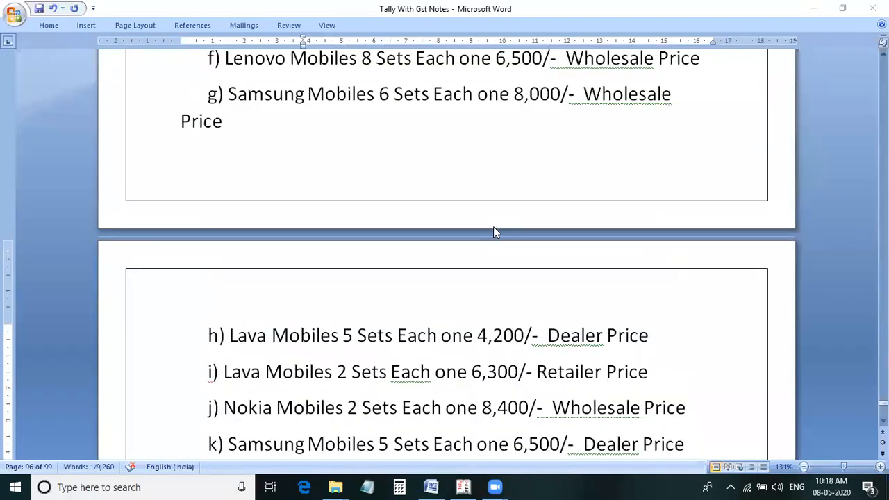
Switch to Tally, leave the Stock Summary, go back through the accounting vouchers to sales voucher 14, and return to the Word notes.
left_click(464, 487)
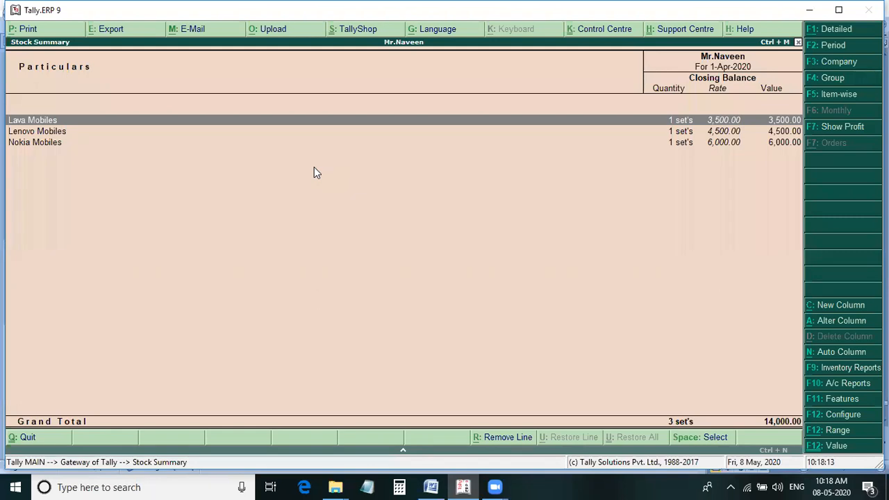
key("Escape")
key("Up")
key("Up")
key("Up")
key("Up")
key("Up")
key("Up")
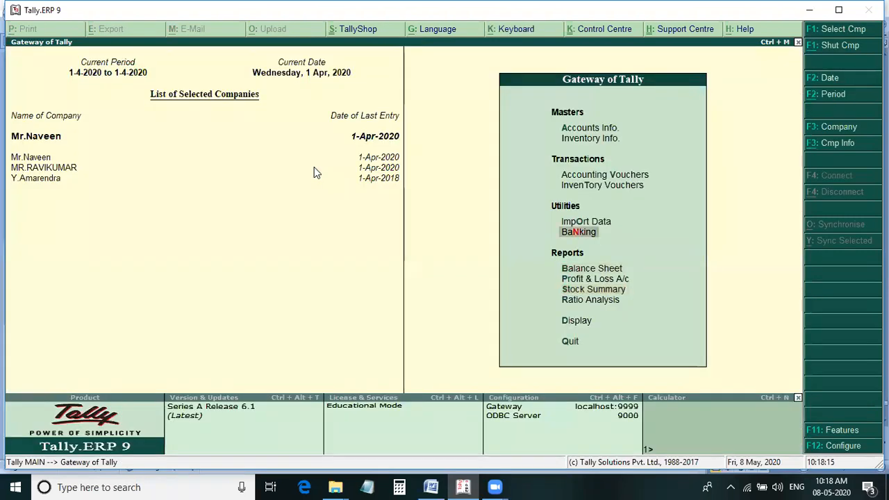
key("Return")
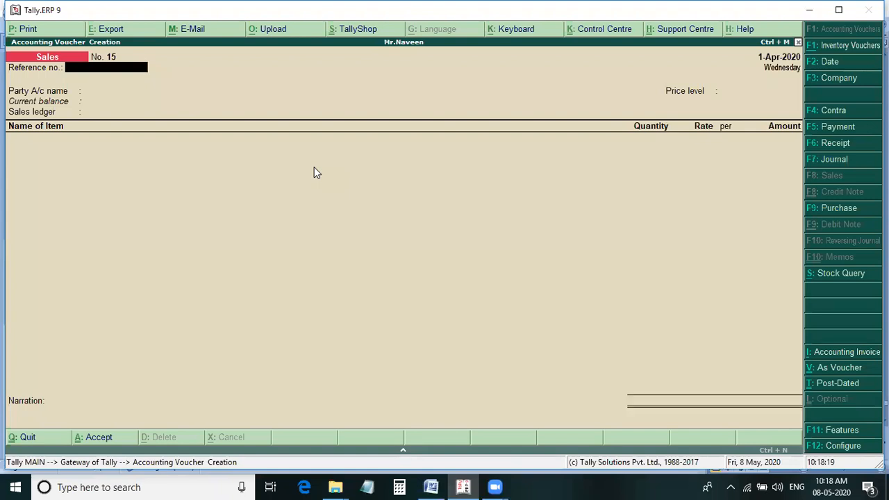
key("Page_Up")
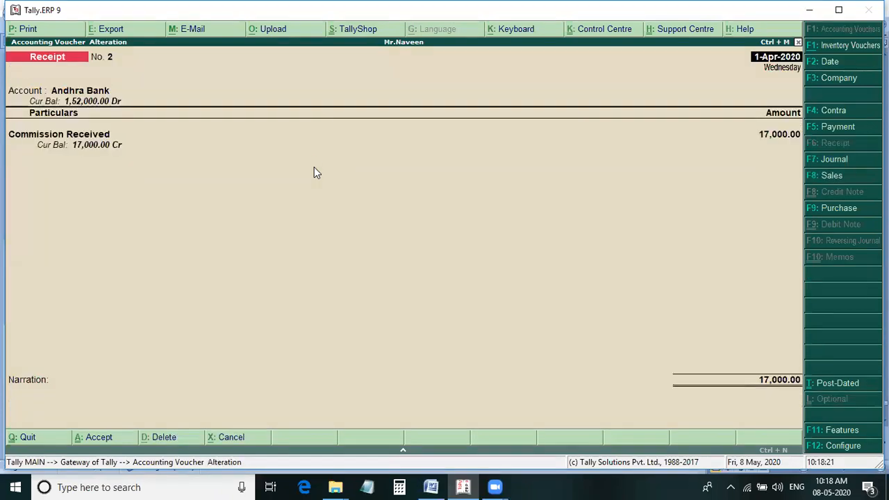
key("Page_Up")
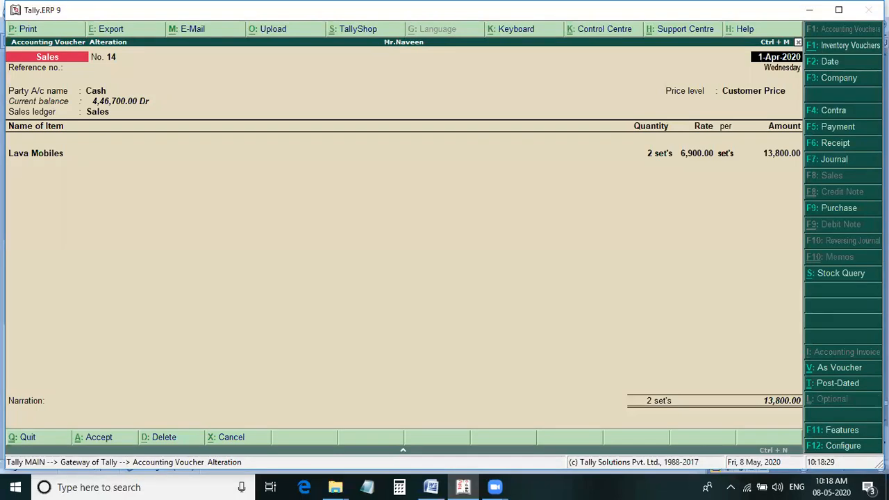
key("alt+Tab")
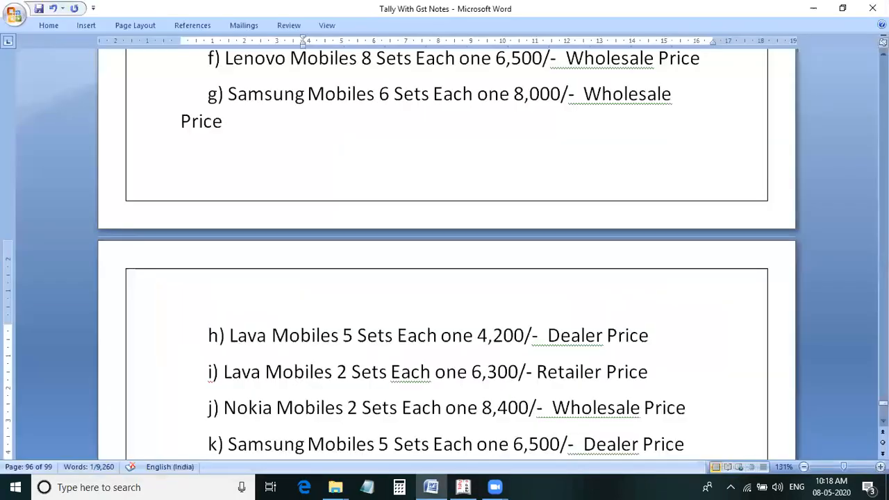